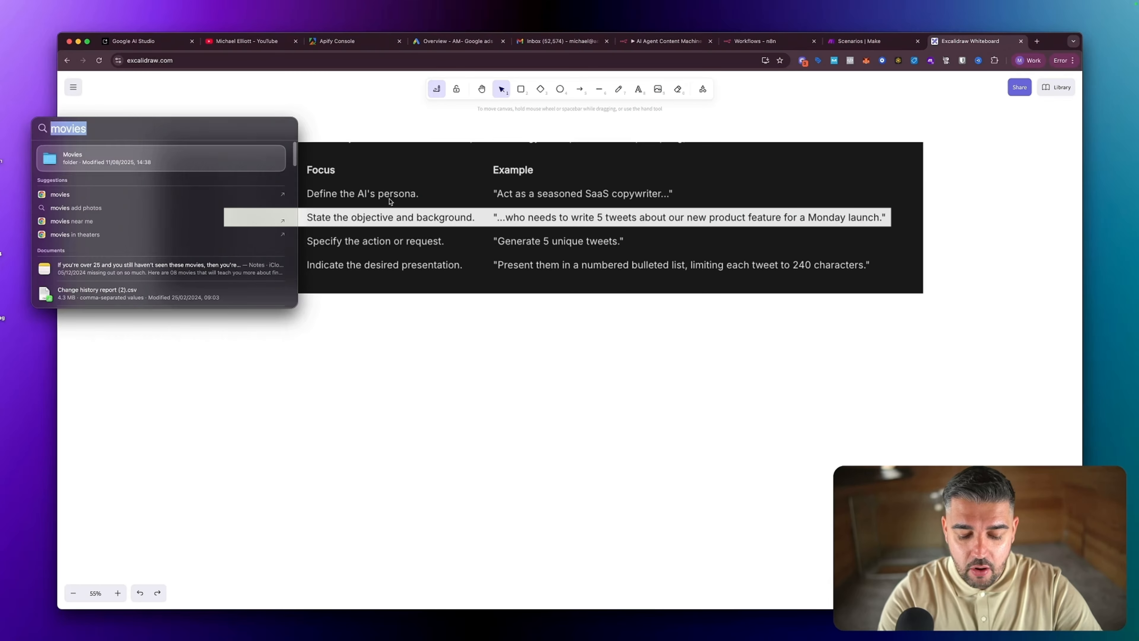
# - Outline the "2. Context" label of the prompt table in red with the screen annotation tool and clear the markup
pyautogui.write('es')
pyautogui.press('Return')
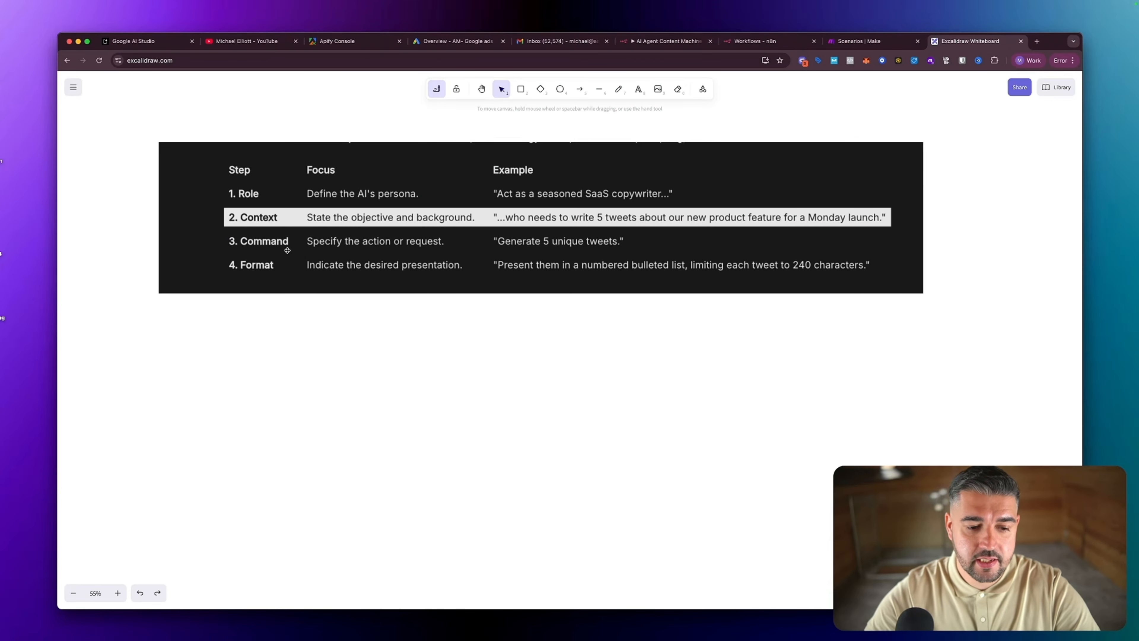
pyautogui.scroll(2, 285, 252)
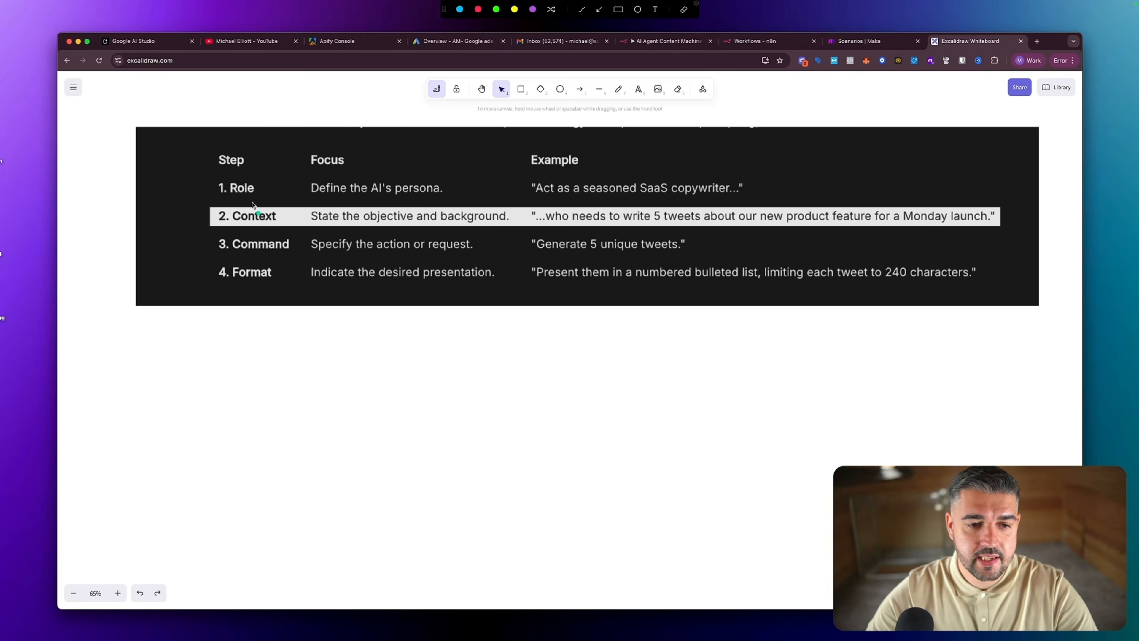
pyautogui.moveTo(289, 198)
pyautogui.mouseDown()
pyautogui.moveTo(201, 201)
pyautogui.moveTo(197, 245)
pyautogui.moveTo(300, 231)
pyautogui.moveTo(296, 203)
pyautogui.moveTo(278, 201)
pyautogui.mouseUp()
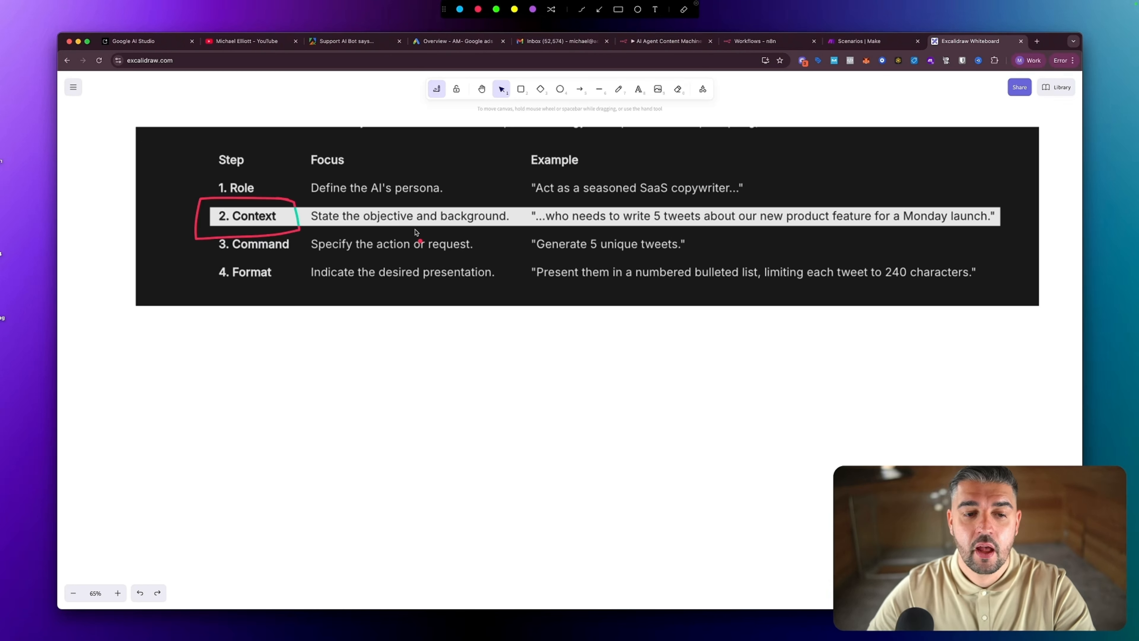
pyautogui.press('Escape')
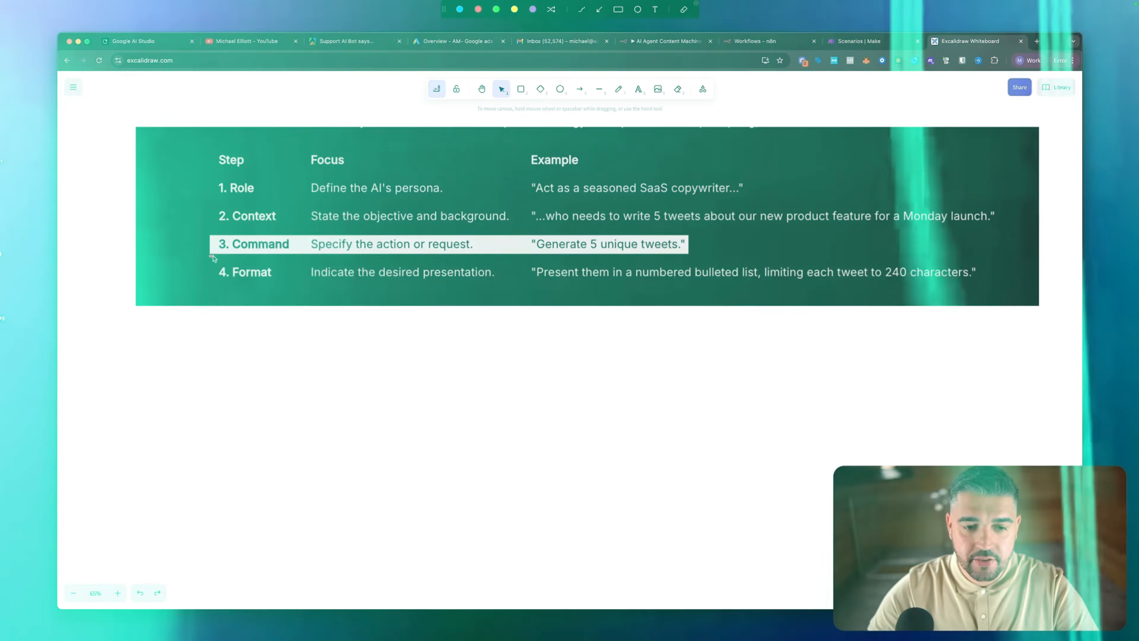
# - Draw a red outline around the "3. Command" row of the prompt table and clear the markup
pyautogui.moveTo(210, 256)
pyautogui.mouseDown()
pyautogui.moveTo(664, 264)
pyautogui.moveTo(759, 254)
pyautogui.moveTo(552, 233)
pyautogui.moveTo(242, 231)
pyautogui.moveTo(204, 236)
pyautogui.moveTo(209, 261)
pyautogui.mouseUp()
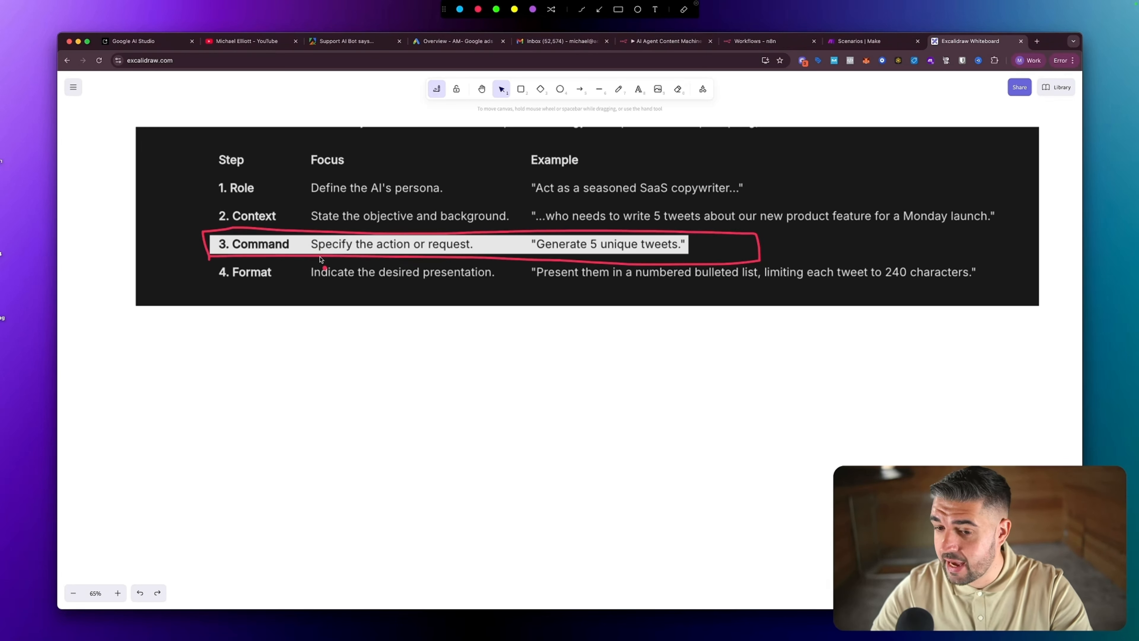
pyautogui.press('Escape')
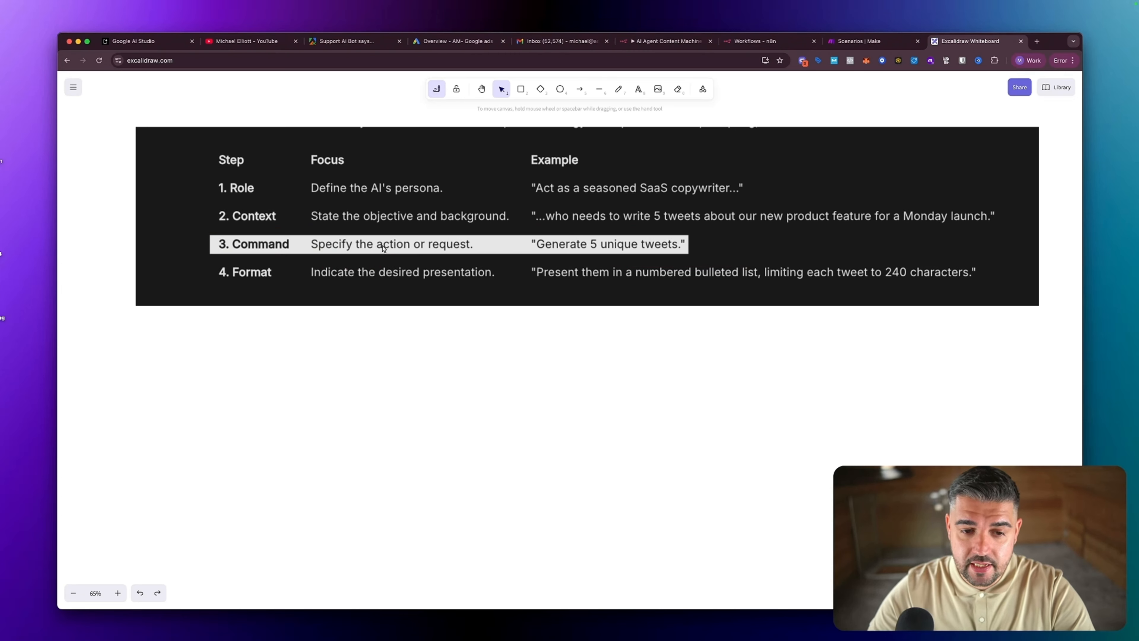
pyautogui.hotkey('ctrl', 'a')
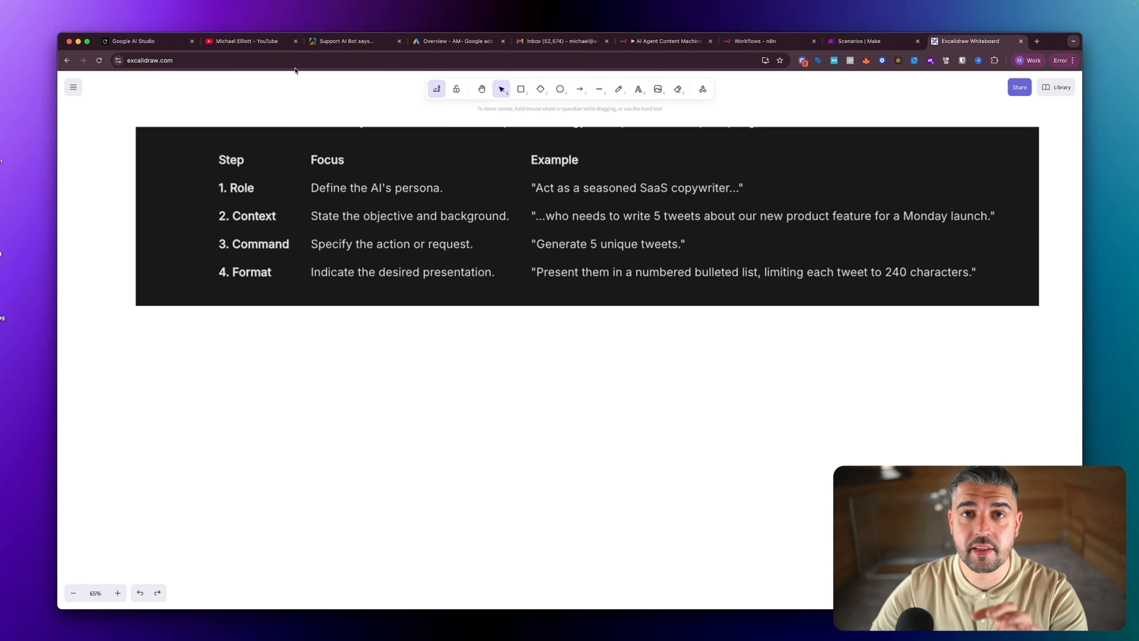
# - Switch to Google AI Studio, select the Gemini 2.5 Flash model and set its temperature to 0
pyautogui.click(158, 41)
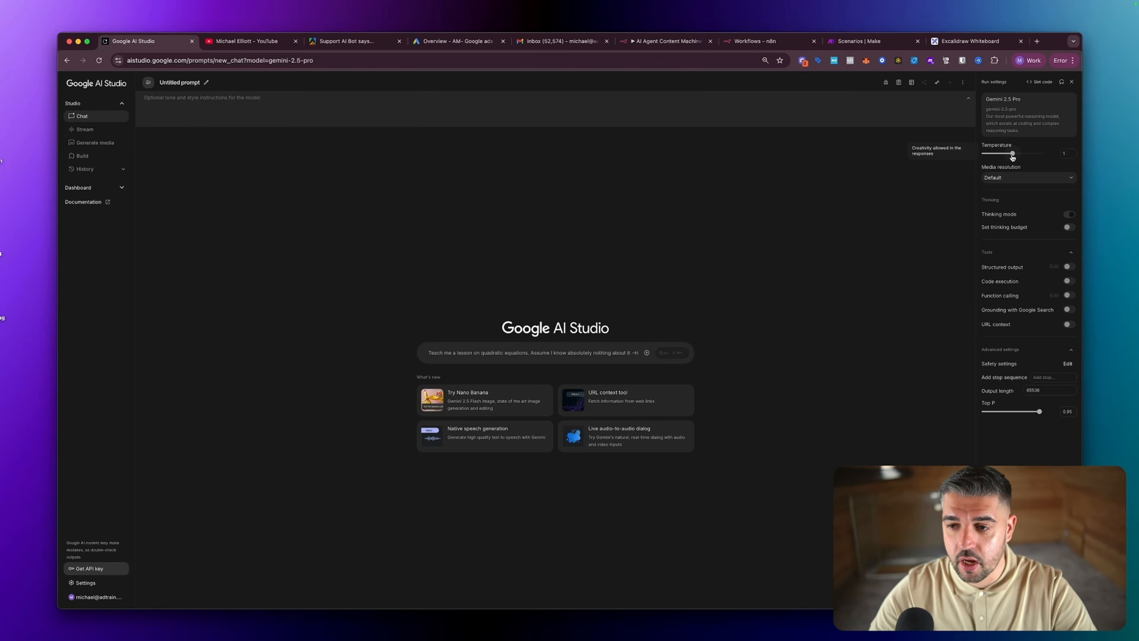
pyautogui.moveTo(1012, 153); pyautogui.dragTo(954, 154)
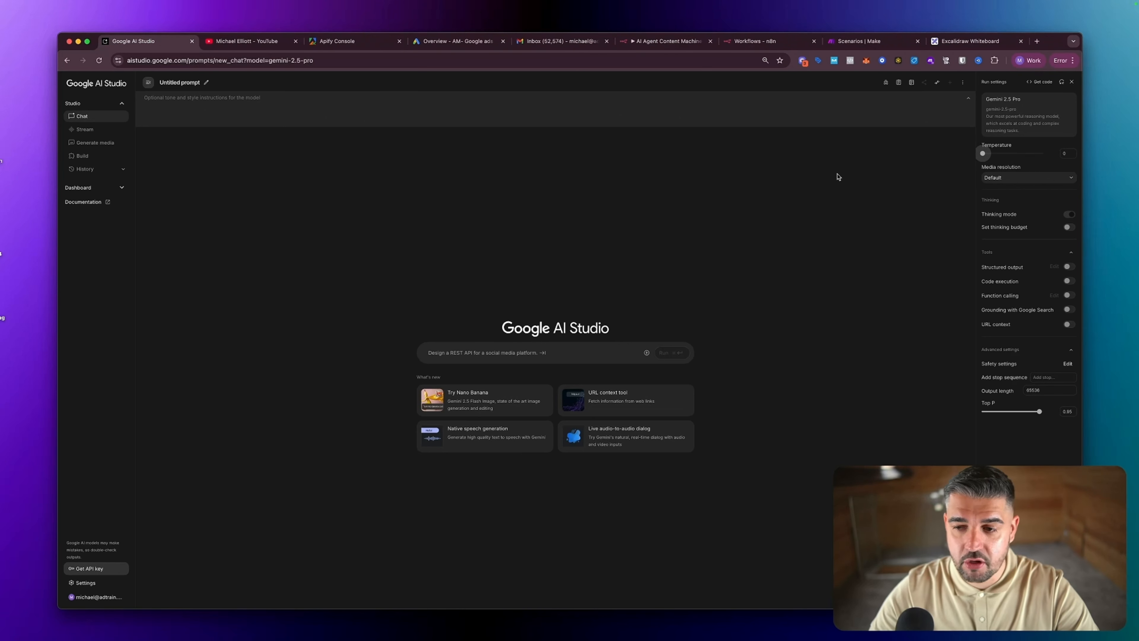
pyautogui.click(1007, 124)
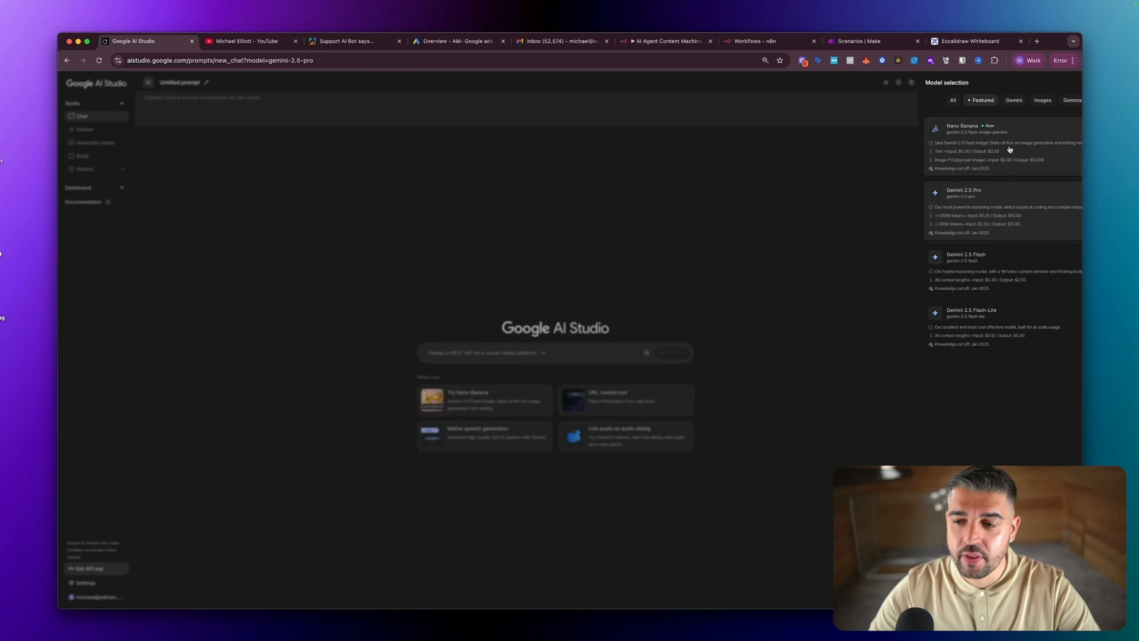
pyautogui.click(972, 256)
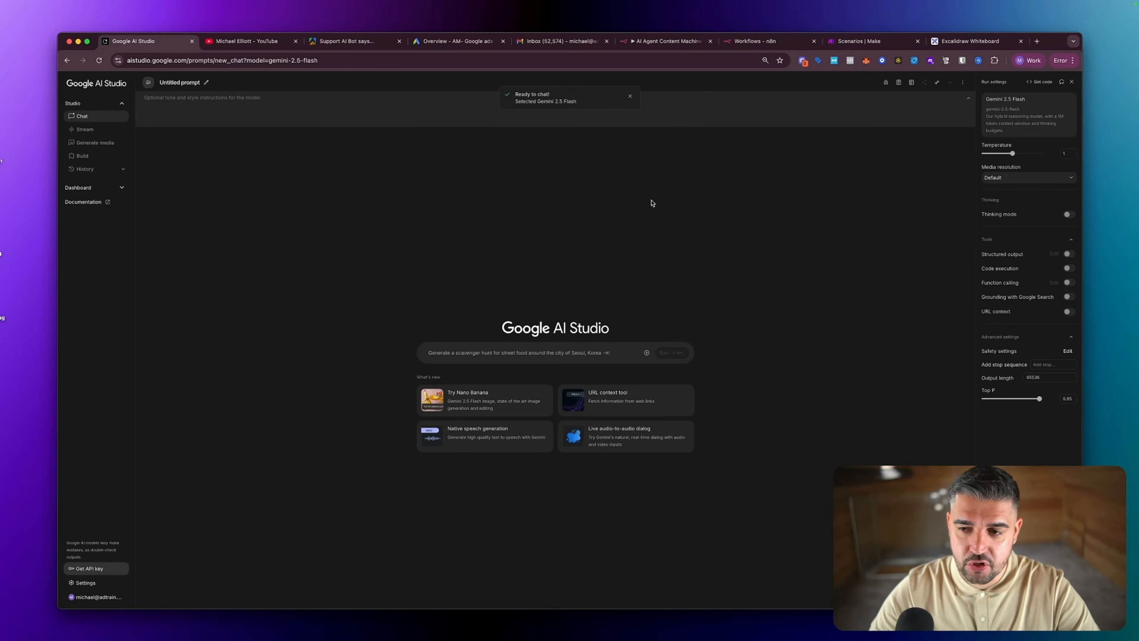
pyautogui.moveTo(1012, 153); pyautogui.dragTo(967, 154)
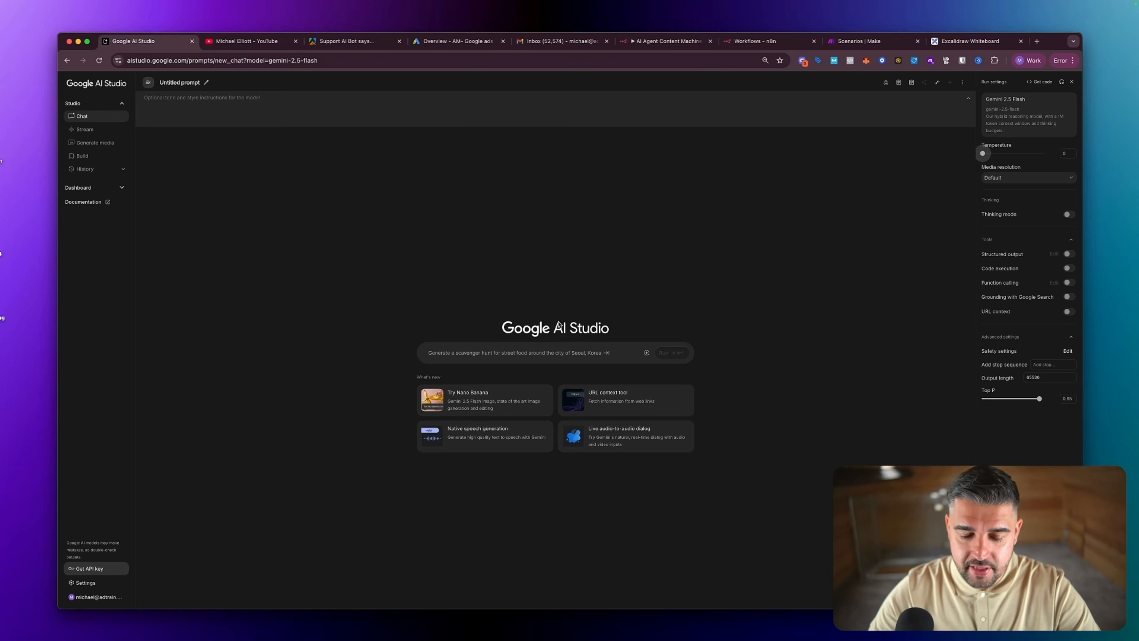
# - Begin the chat prompt with "You're a youtube transcript and summary condenser that"
pyautogui.click(506, 353)
pyautogui.write("You're a")
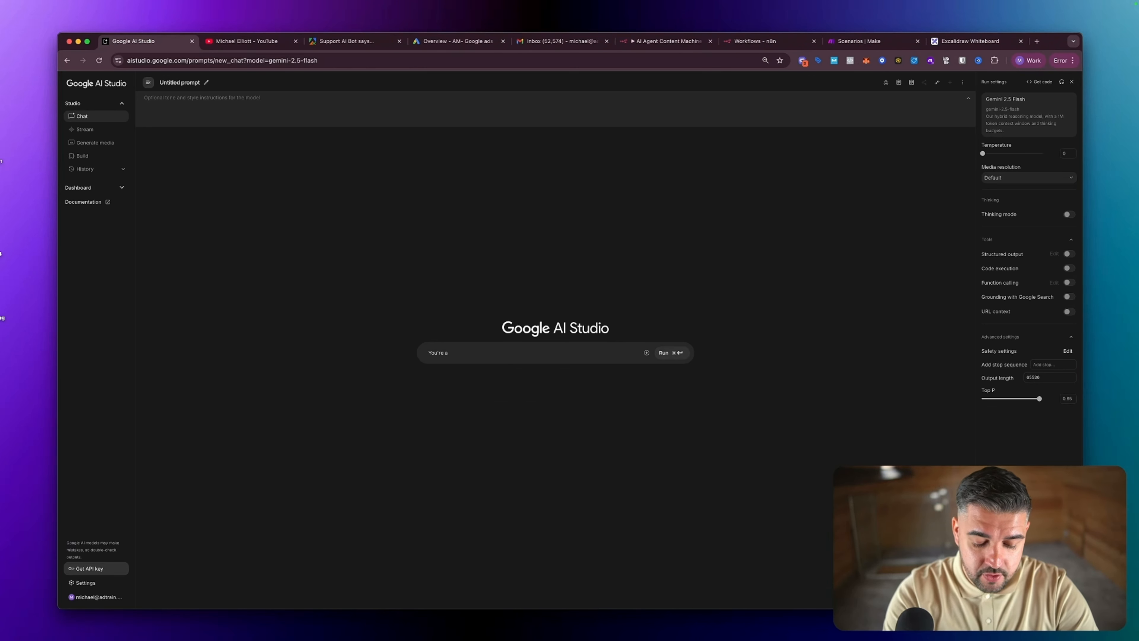
pyautogui.write(' v')
pyautogui.press('BackSpace')
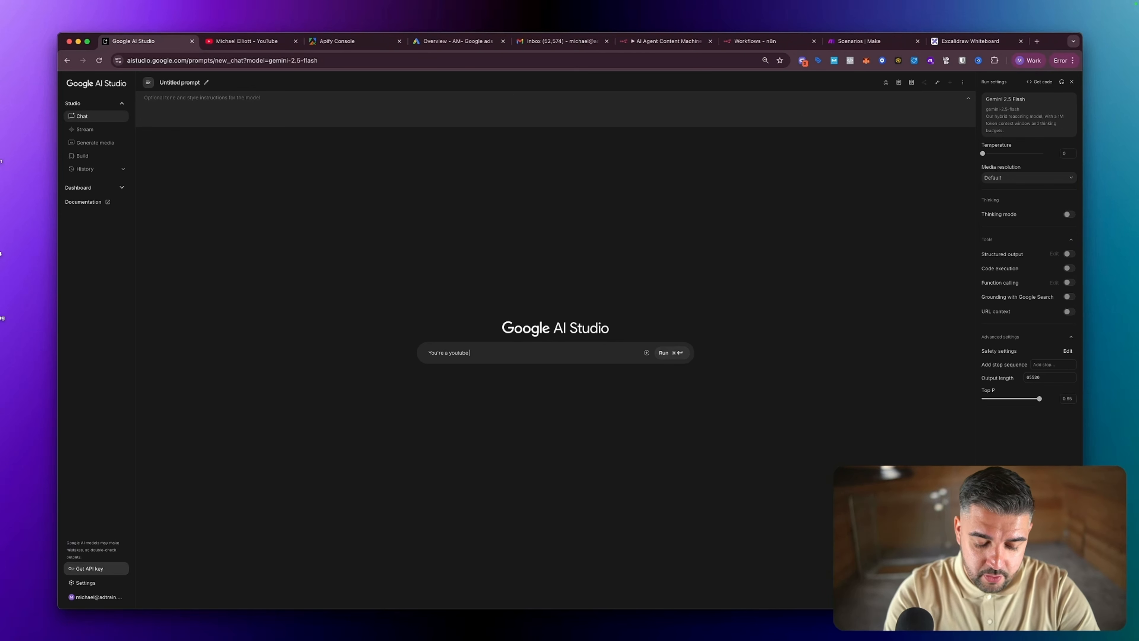
pyautogui.press('BackSpace')
pyautogui.press('BackSpace')
pyautogui.press('BackSpace')
pyautogui.press('BackSpace')
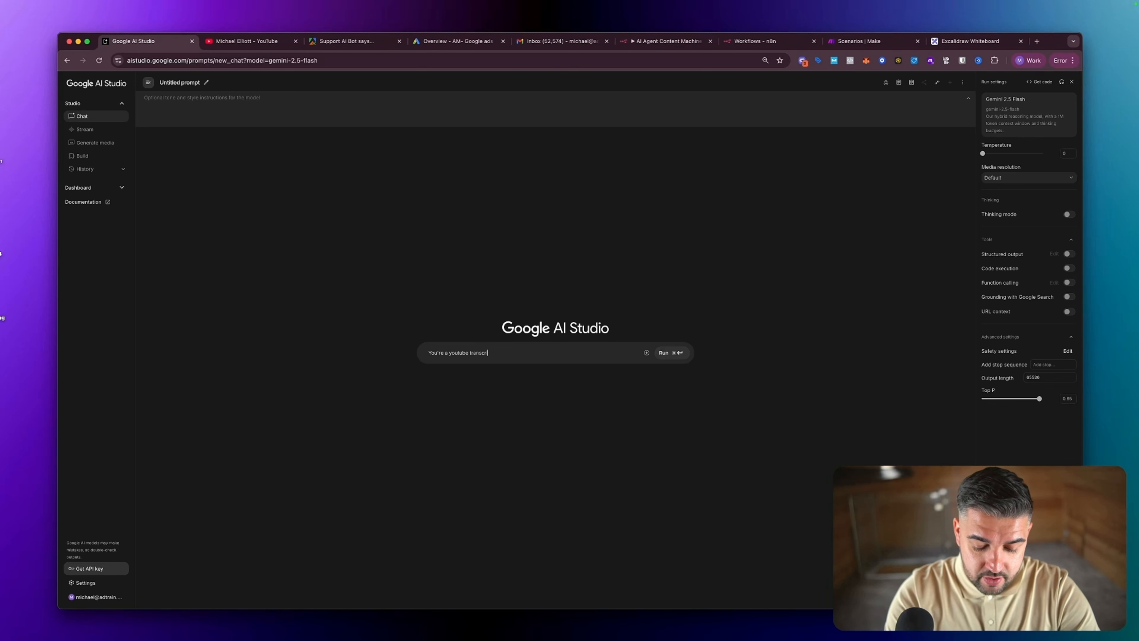
pyautogui.write('ranscript and sum')
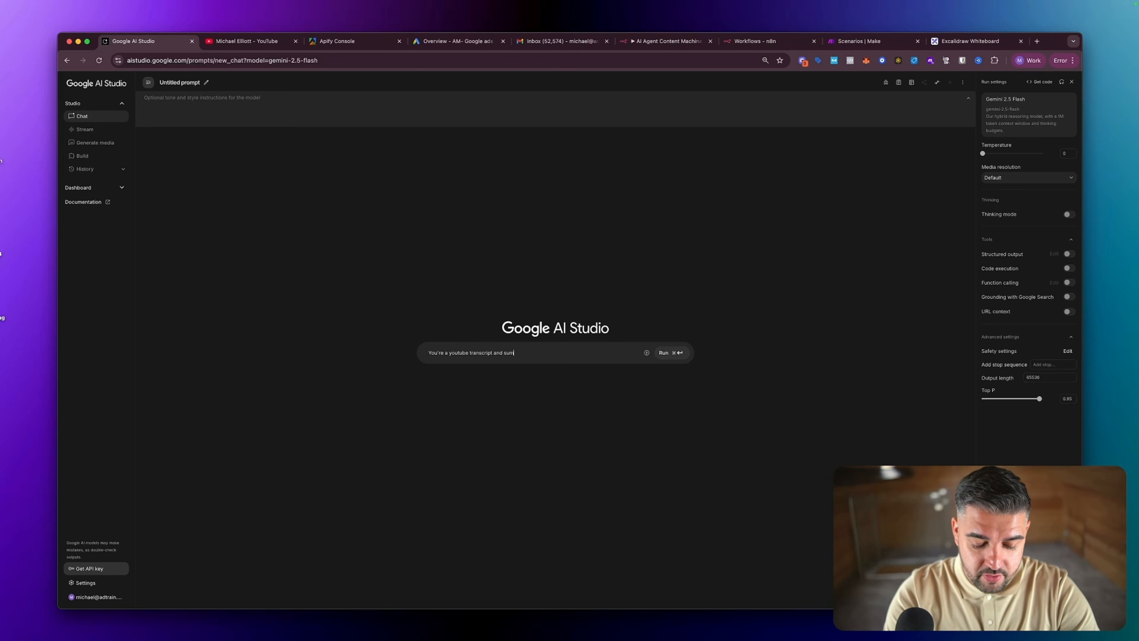
pyautogui.write('mary condenser that')
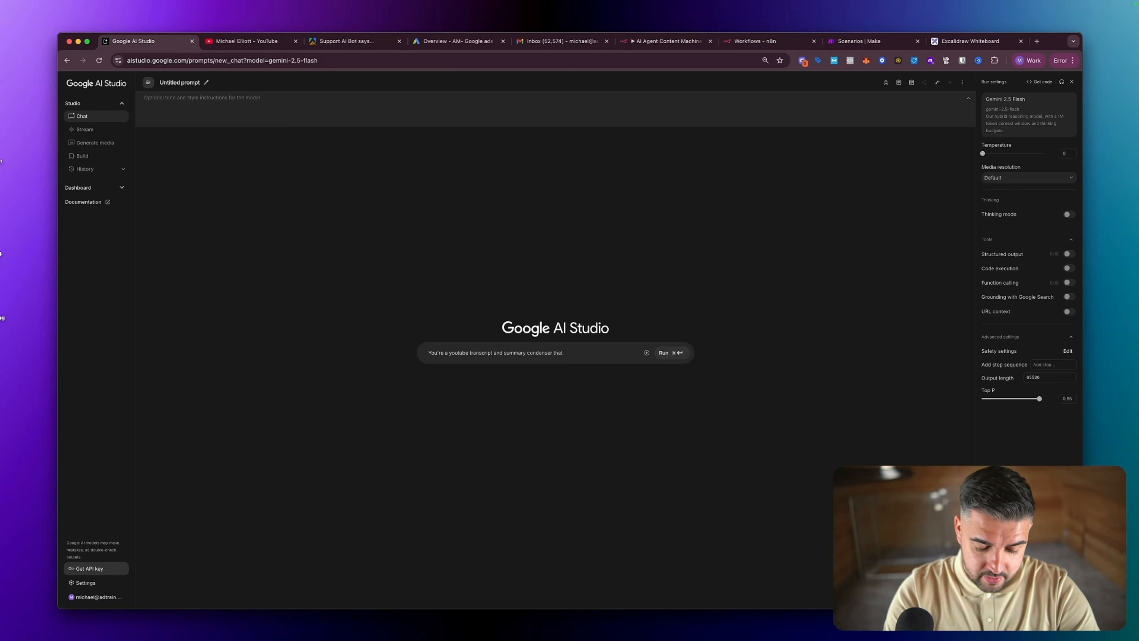
# - Continue the prompt with "takes transcripts of viral youtube videos and produces"
pyautogui.write(' takes transc')
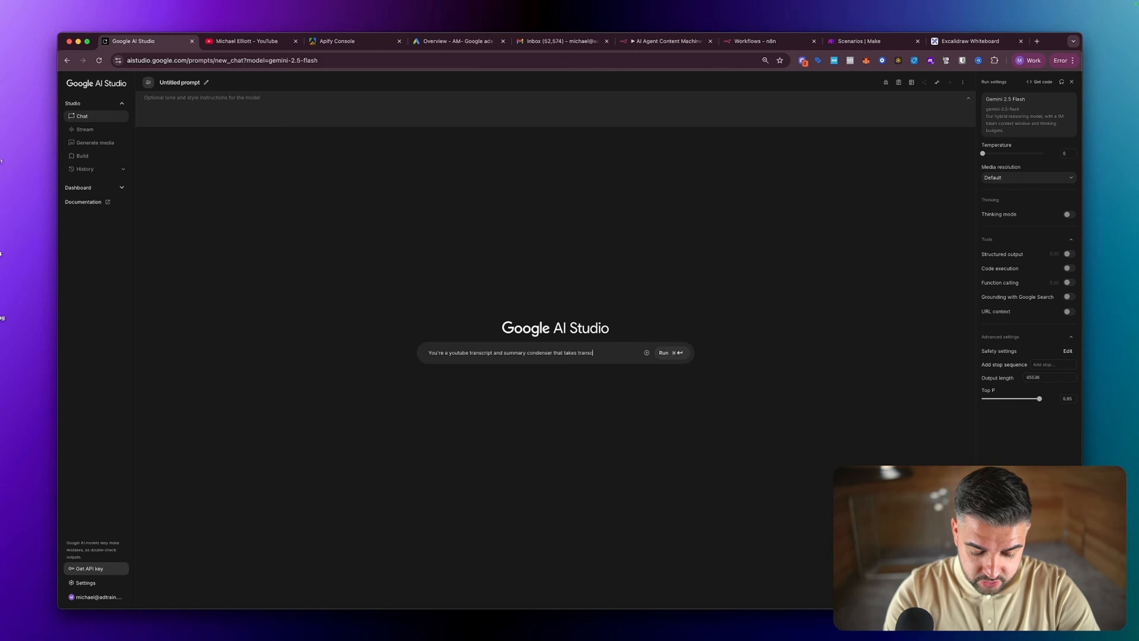
pyautogui.write('ripts of viral yo')
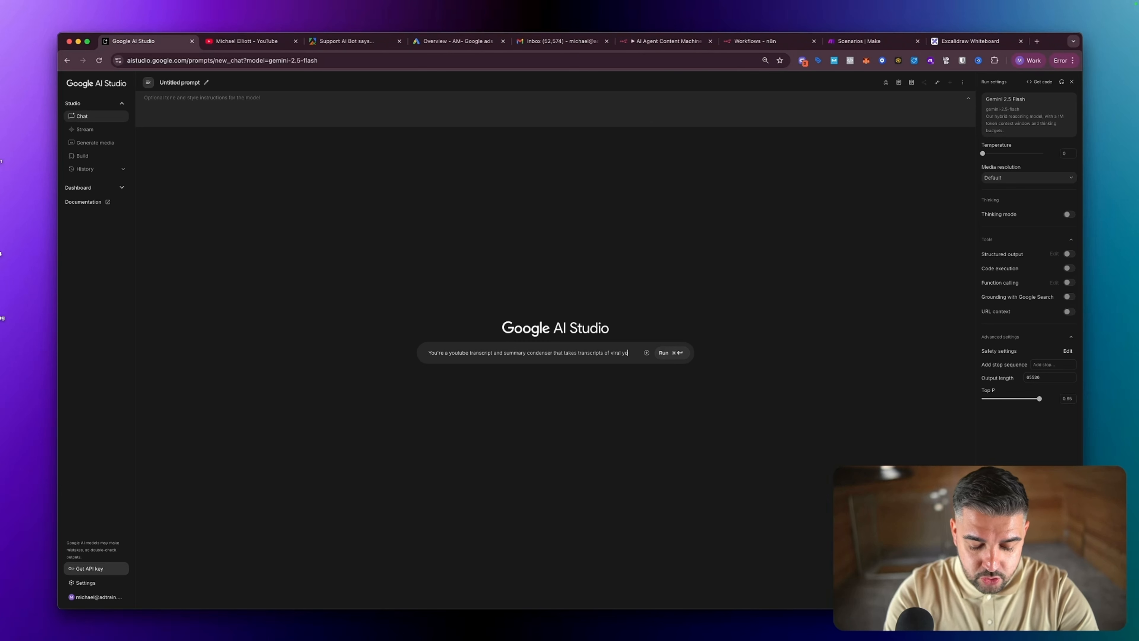
pyautogui.write('utube t')
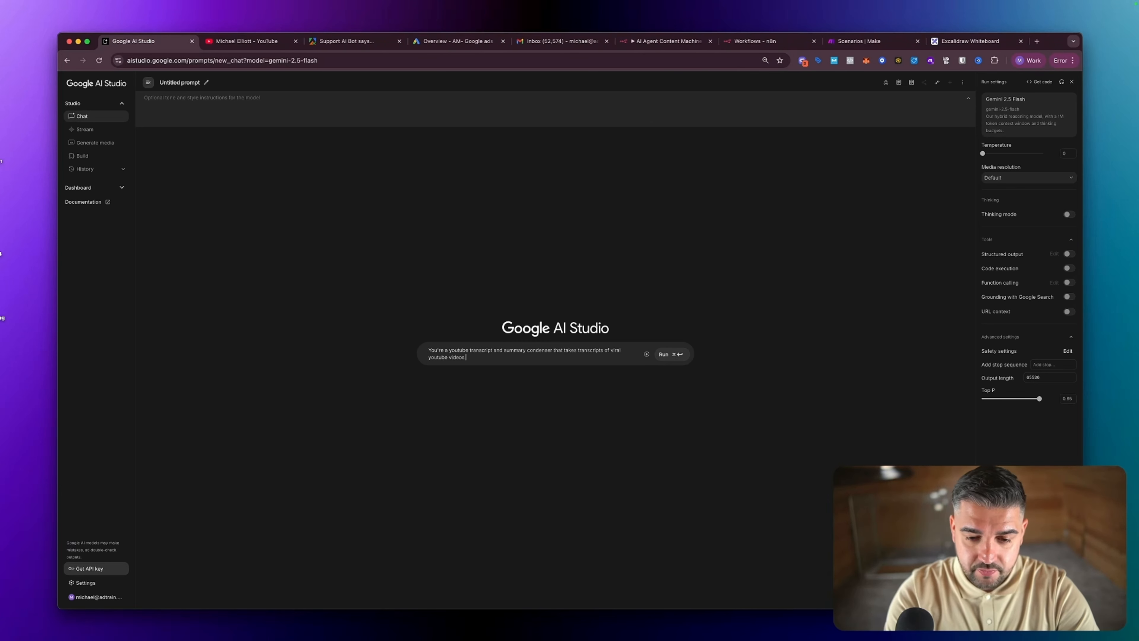
pyautogui.write('ideos and t')
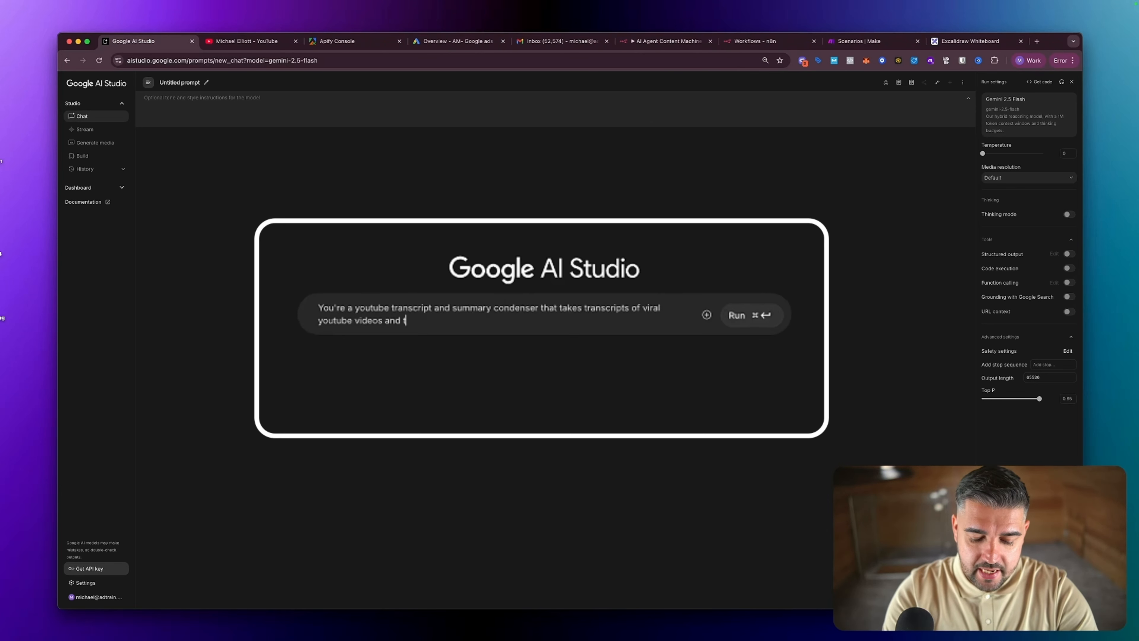
pyautogui.press('BackSpace')
pyautogui.write('produces ')
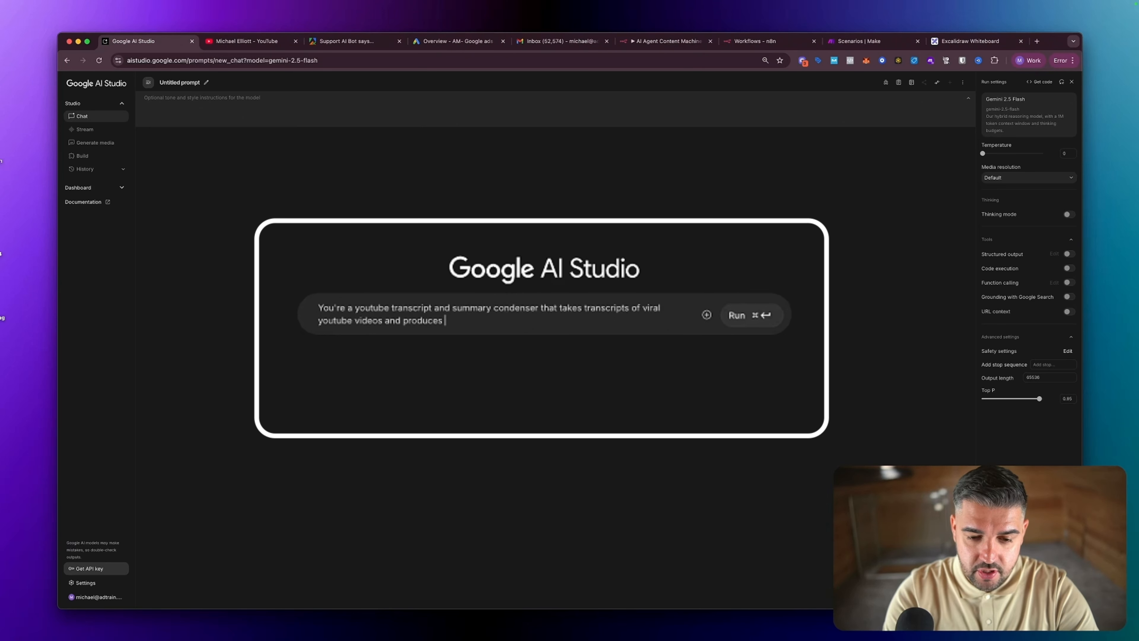
# - Complete the prompt's first sentence with "a bullet pointed list of key and core elements of the video."
pyautogui.write('a pdf')
pyautogui.press('BackSpace')
pyautogui.press('BackSpace')
pyautogui.press('BackSpace')
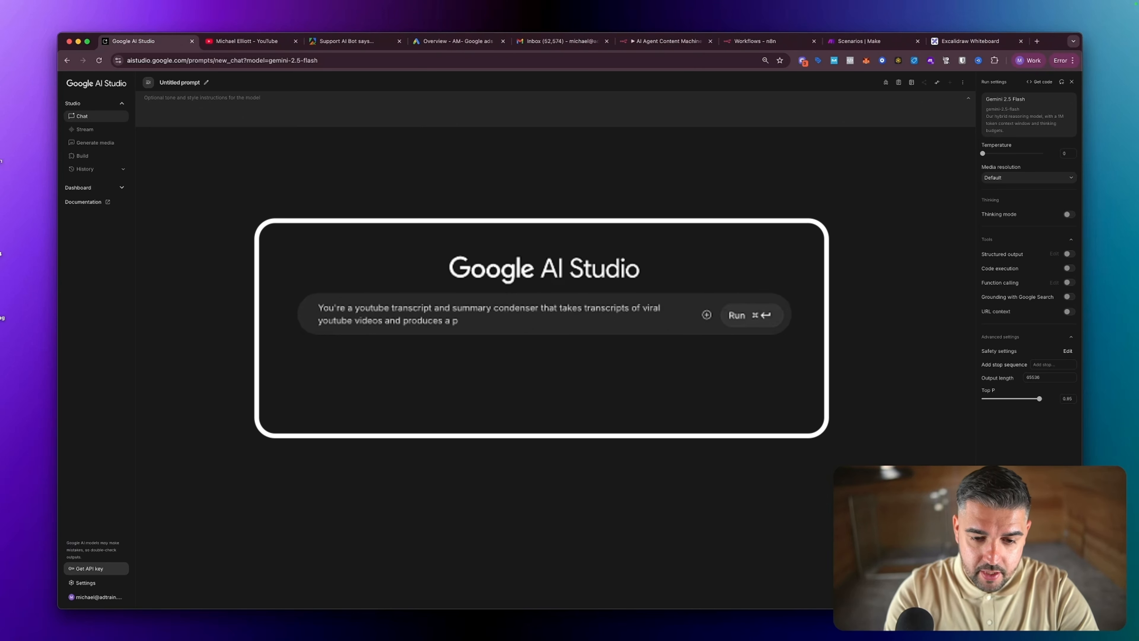
pyautogui.write('bulletp ointe')
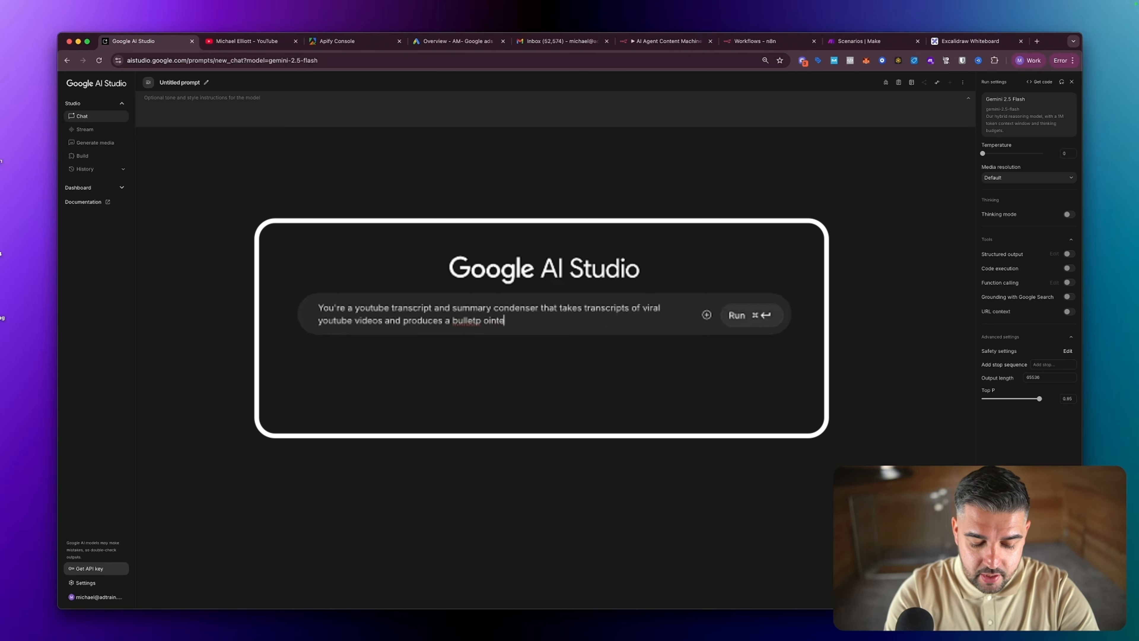
pyautogui.write('d list of')
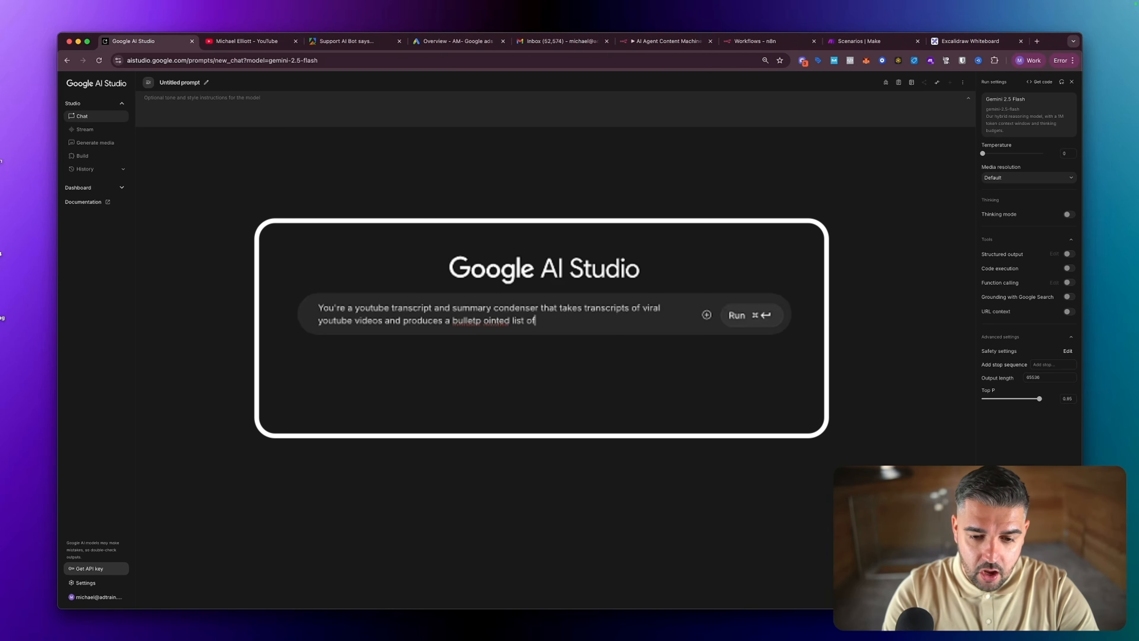
pyautogui.write(' key and core el')
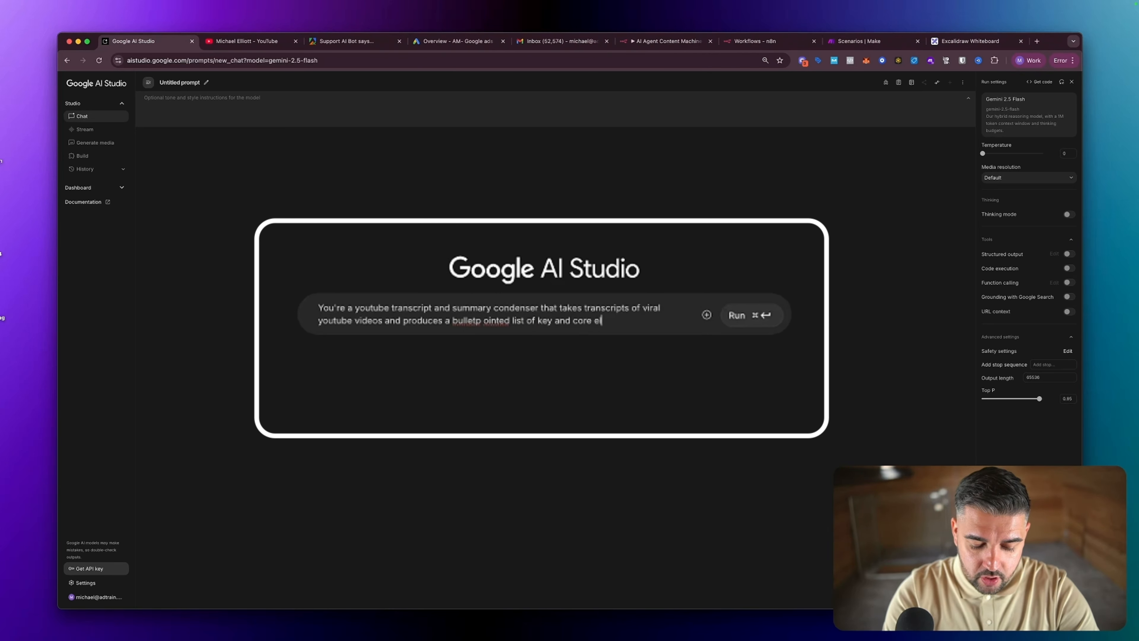
pyautogui.write('ements of ')
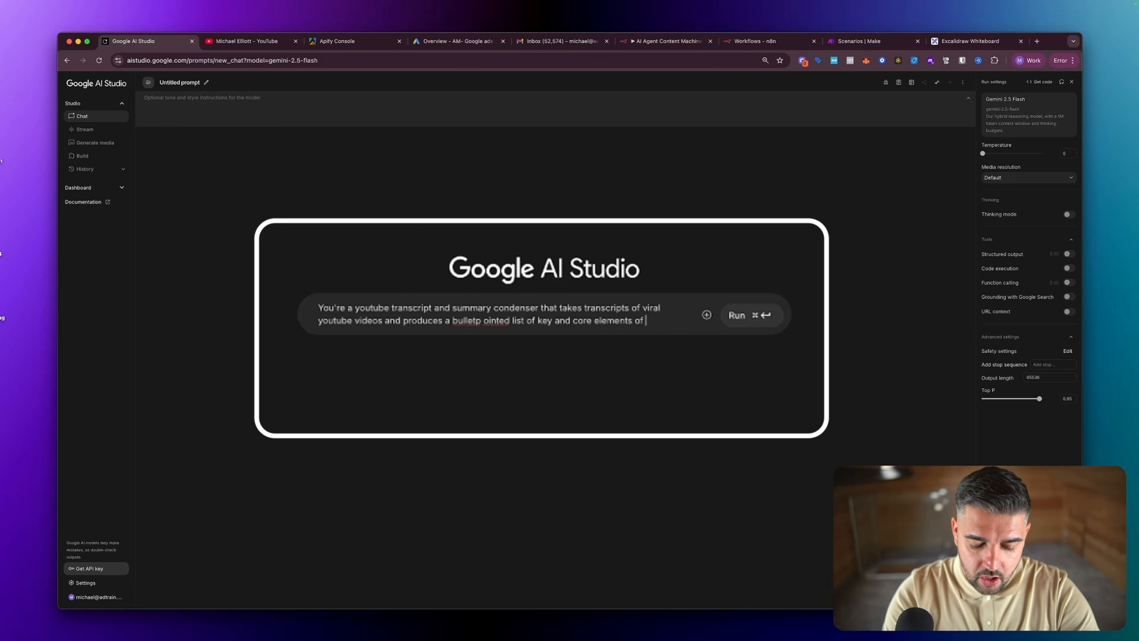
pyautogui.write('the video and')
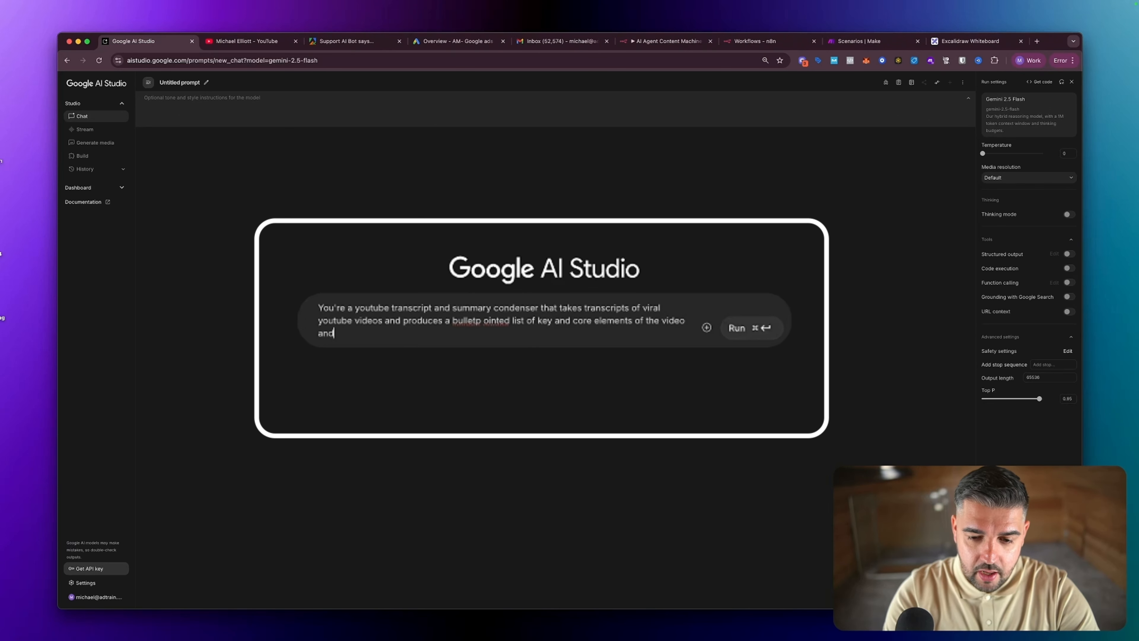
pyautogui.press('BackSpace')
pyautogui.press('BackSpace')
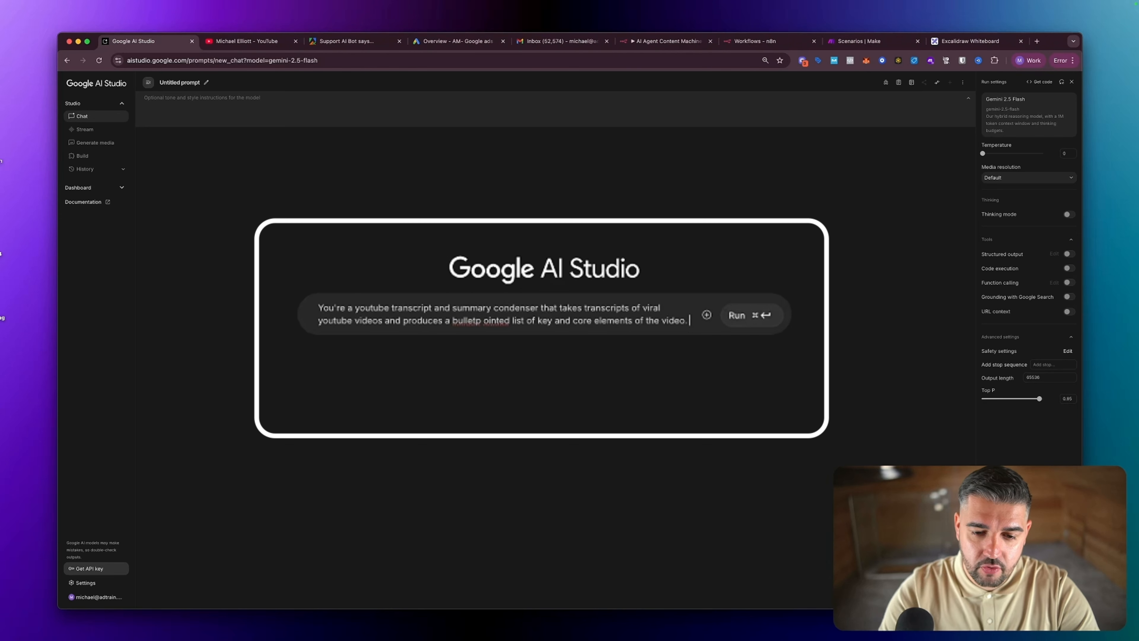
pyautogui.click(480, 322)
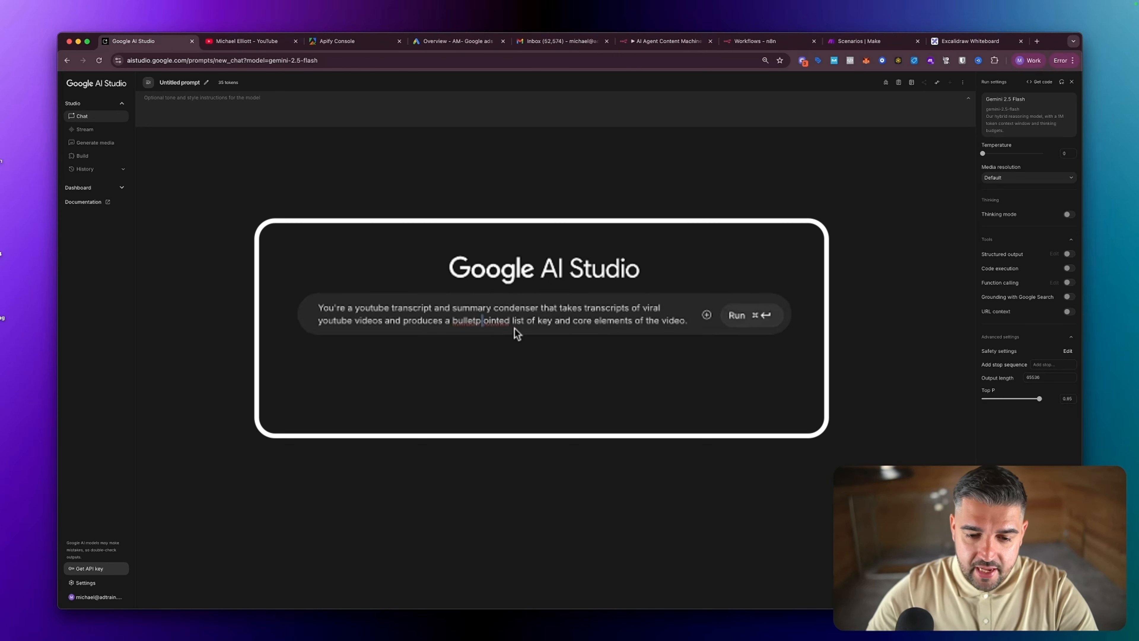
pyautogui.press('BackSpace')
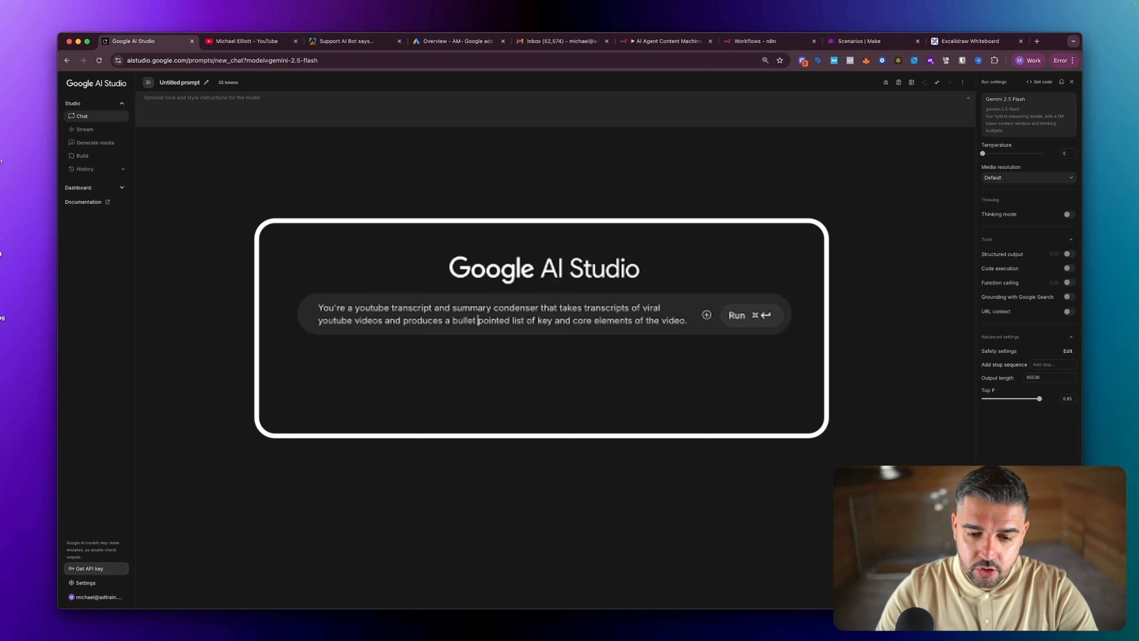
# - Return to the Excalidraw table and review its prompt steps, marking the table's step column temporarily
pyautogui.click(929, 41)
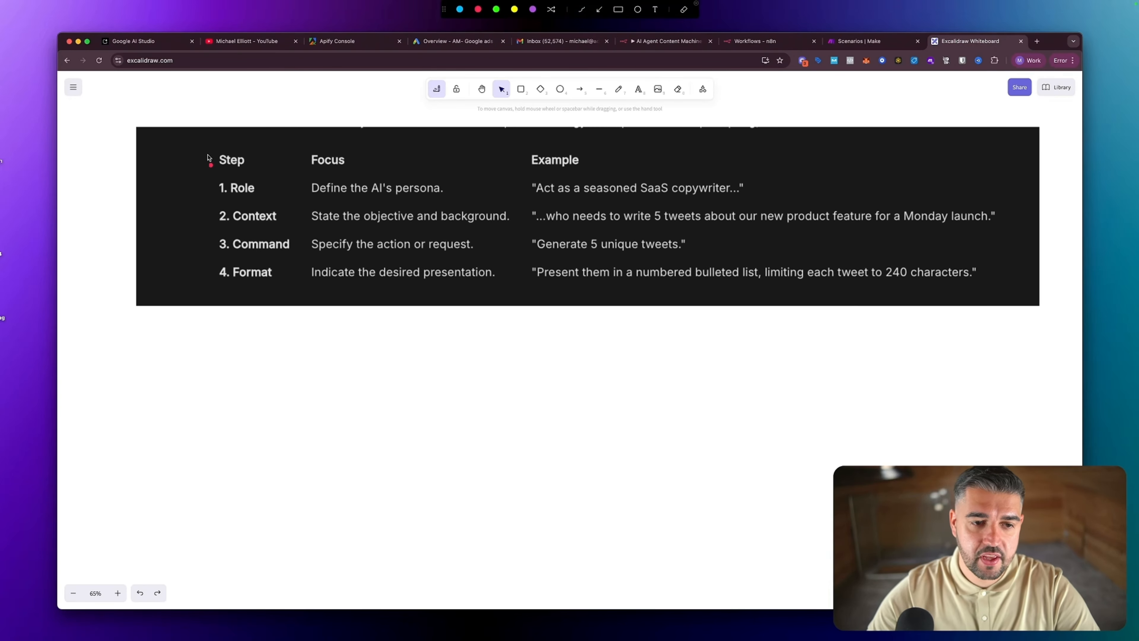
pyautogui.moveTo(201, 151)
pyautogui.mouseDown()
pyautogui.moveTo(198, 190)
pyautogui.moveTo(318, 198)
pyautogui.moveTo(655, 204)
pyautogui.moveTo(779, 167)
pyautogui.moveTo(201, 155)
pyautogui.mouseUp()
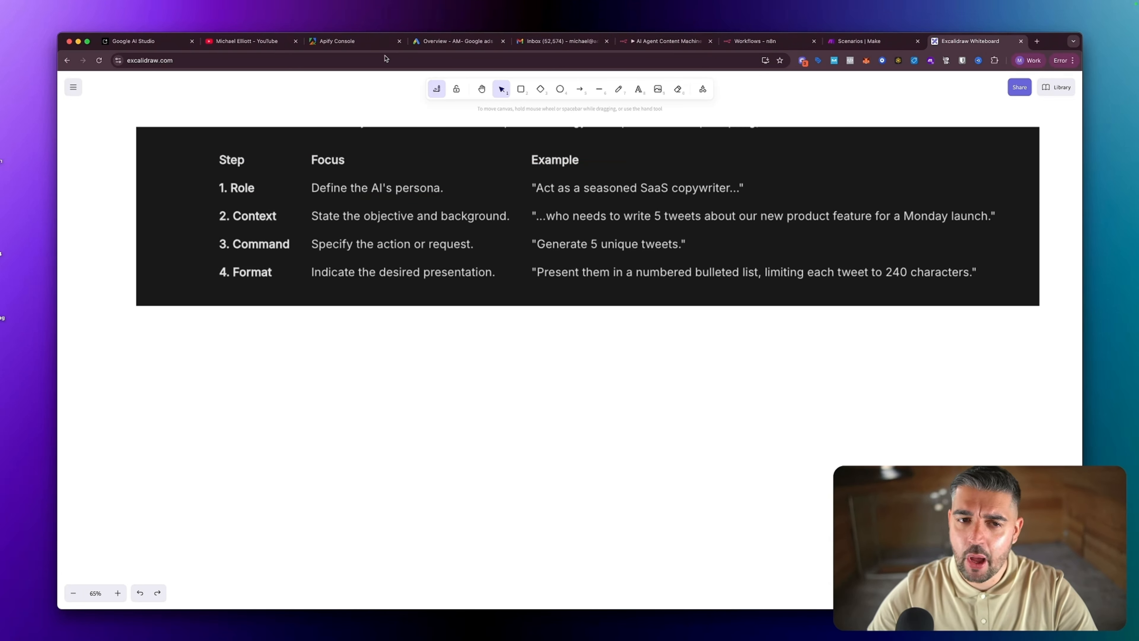
# - Return to Google AI Studio and add "You have 20 years experience in producing layouts that make" to the prompt
pyautogui.click(163, 45)
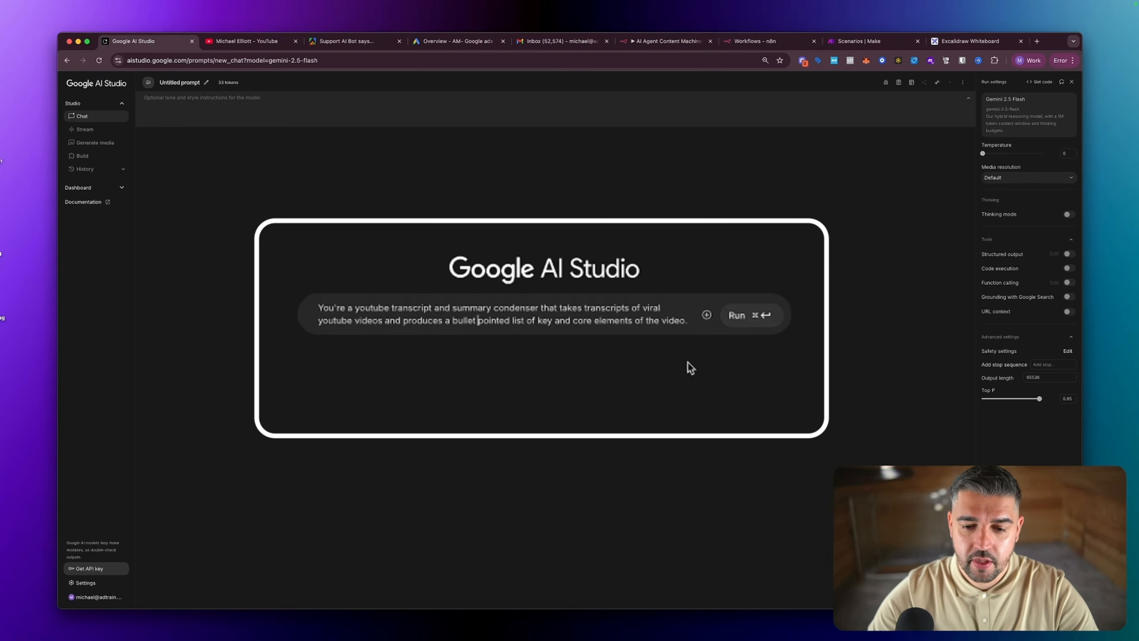
pyautogui.write('Yo')
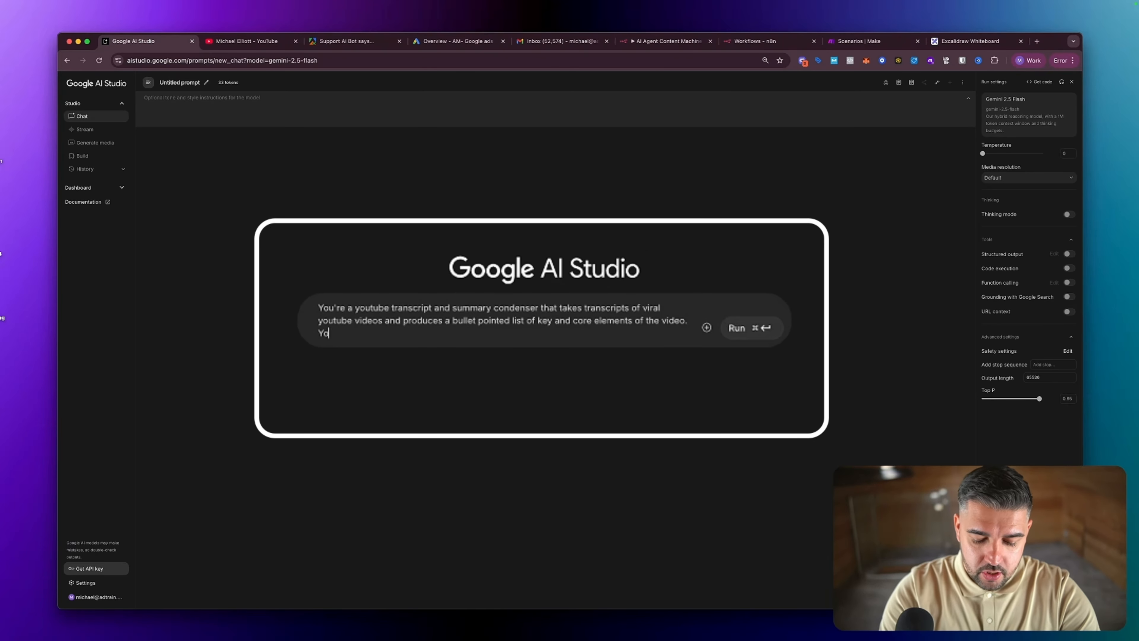
pyautogui.write('u have 2')
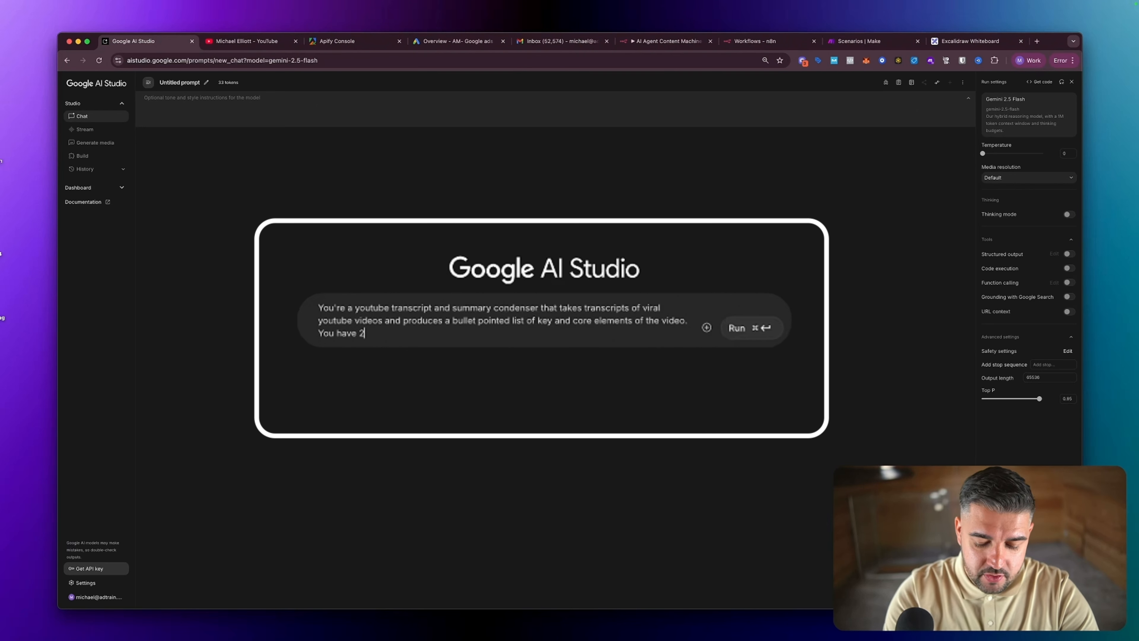
pyautogui.write('0 years experie')
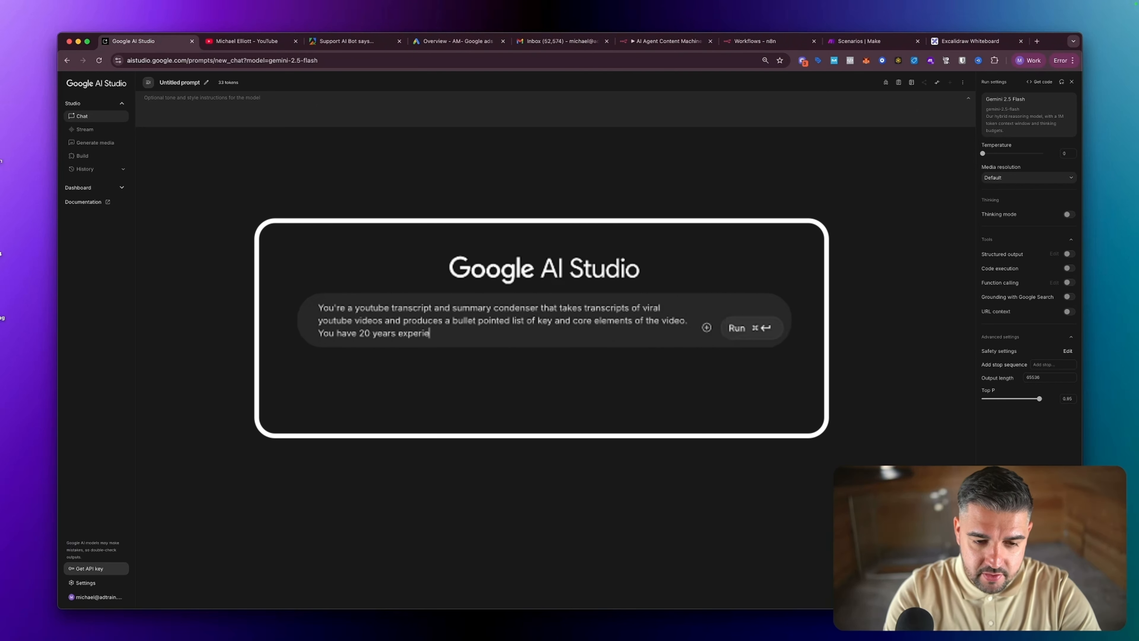
pyautogui.write('nce in producing')
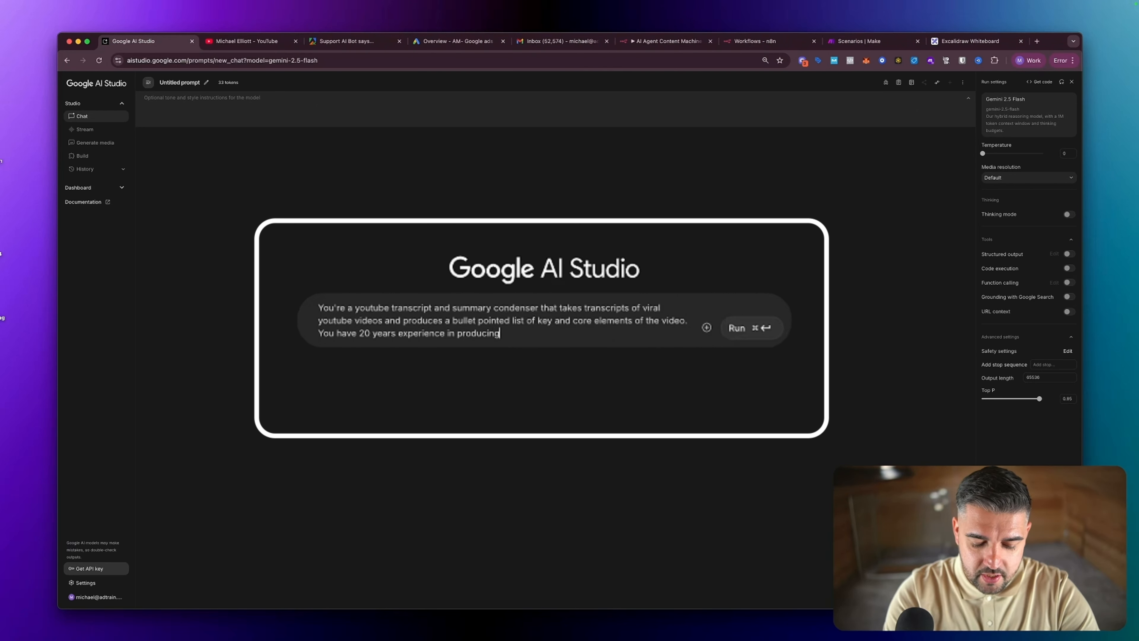
pyautogui.write(' layouts')
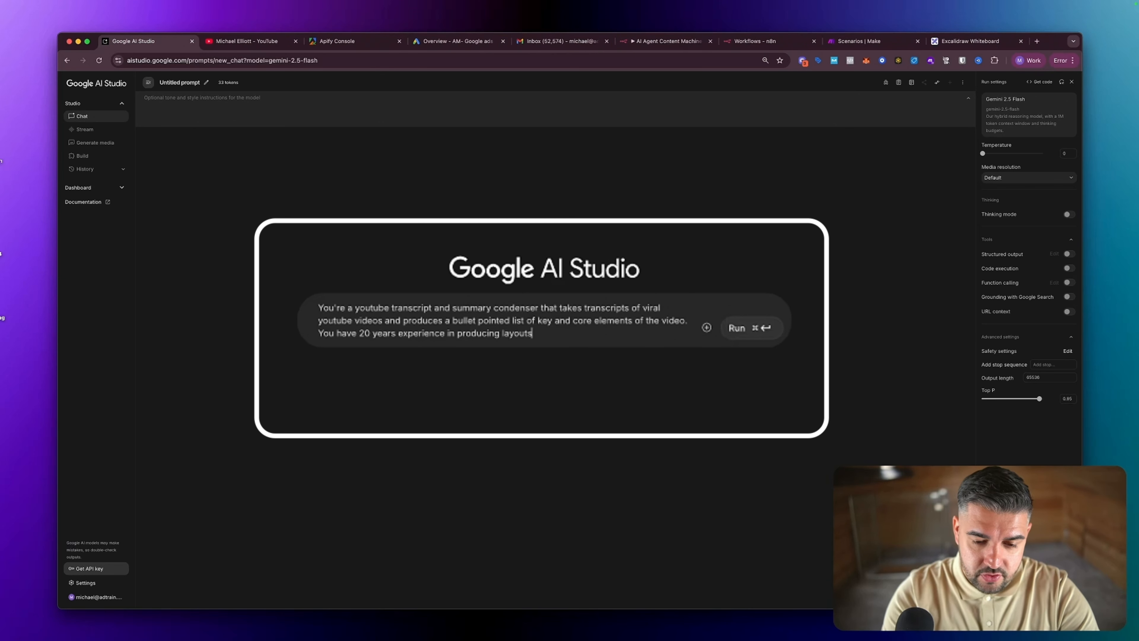
pyautogui.write(' that make')
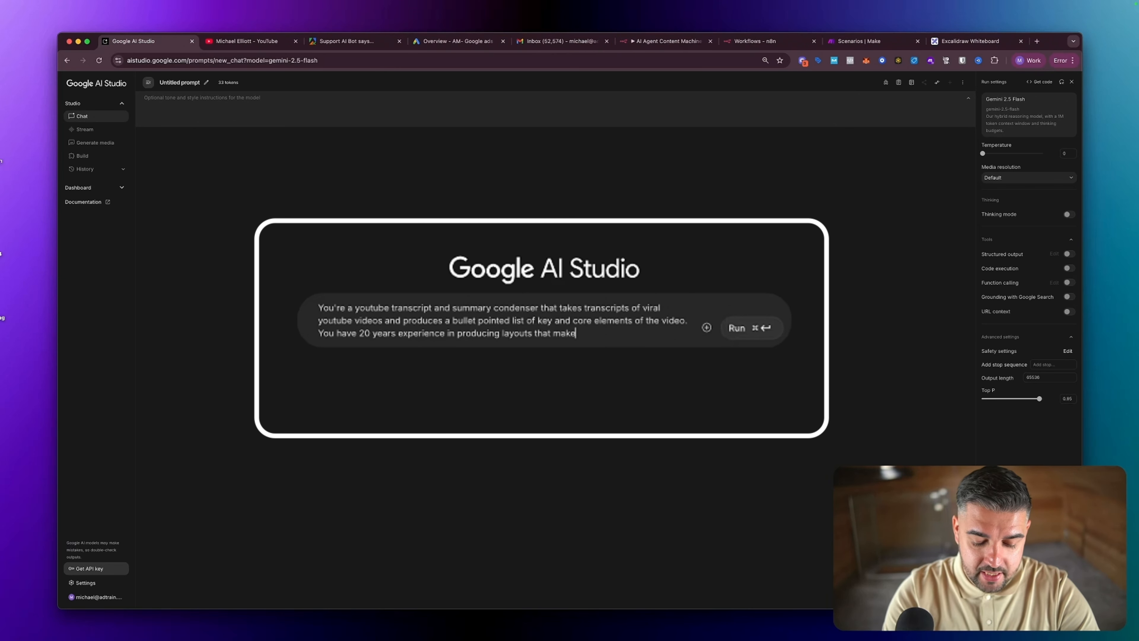
# - Continue the sentence with "it easy for the presenter to take away key points and use them", correcting the misspelled "away"
pyautogui.write(' it easy for ')
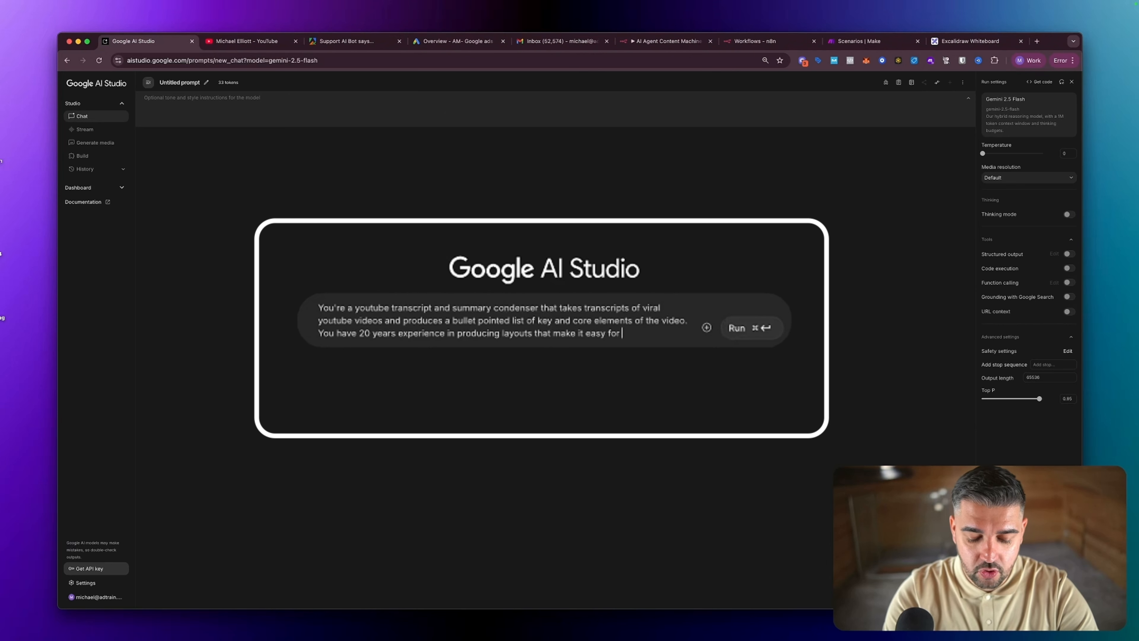
pyautogui.write('the presenter ')
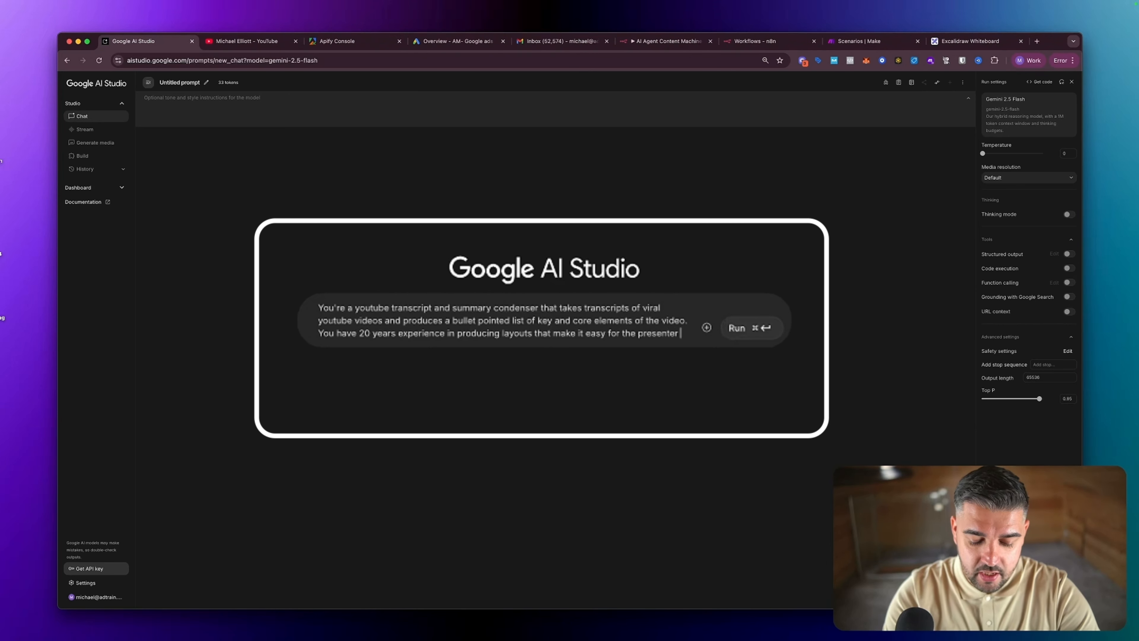
pyautogui.write('to take awwy')
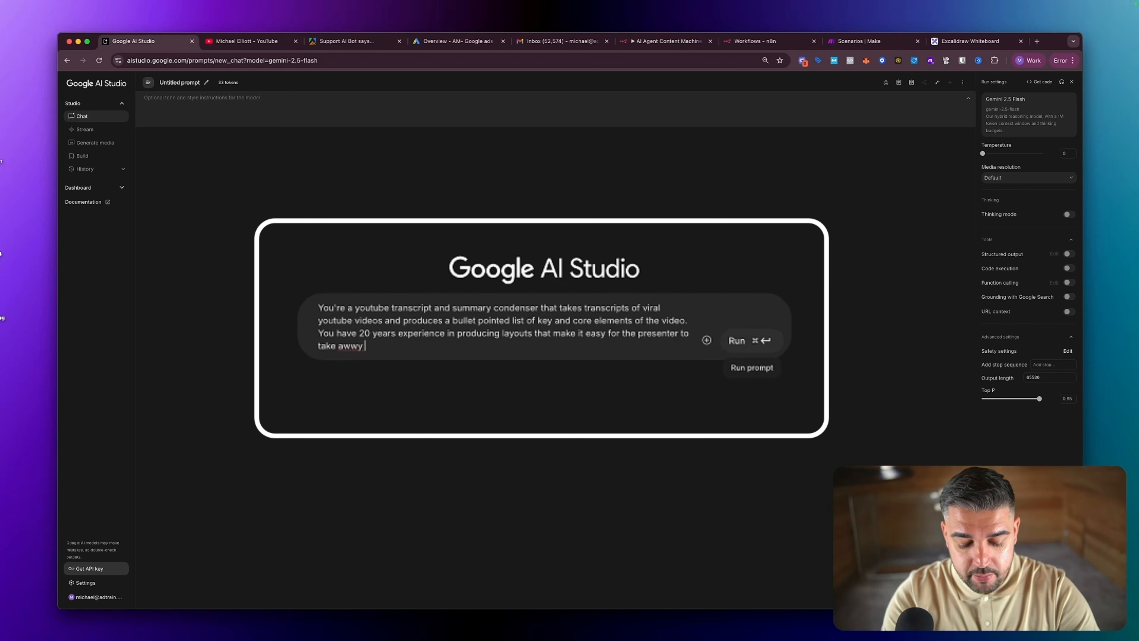
pyautogui.write(' key points ')
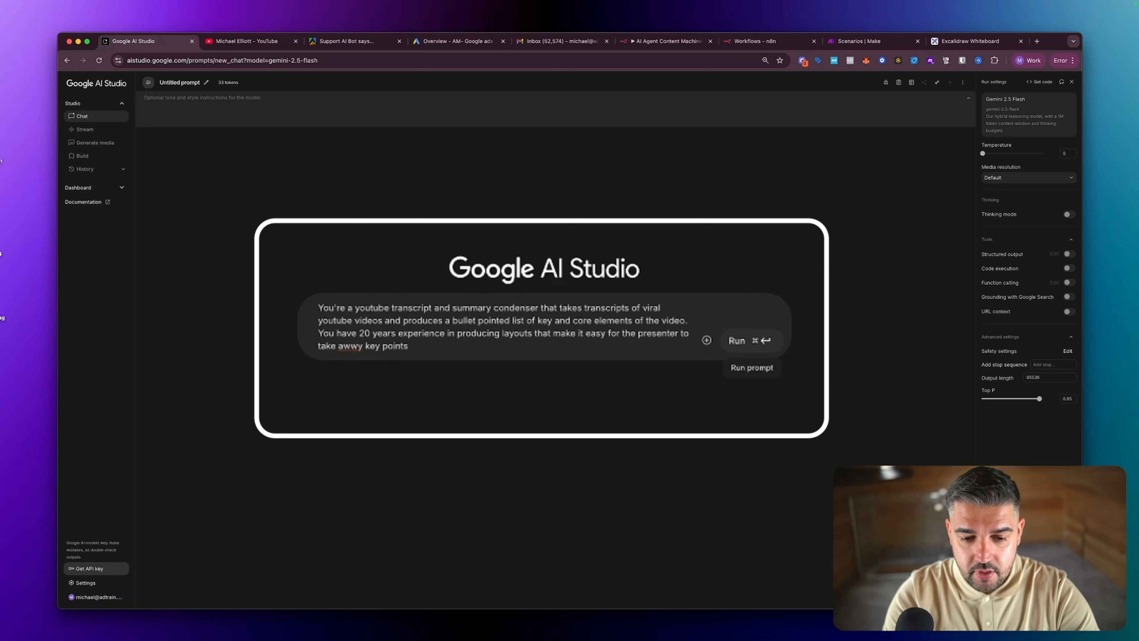
pyautogui.write('and use them')
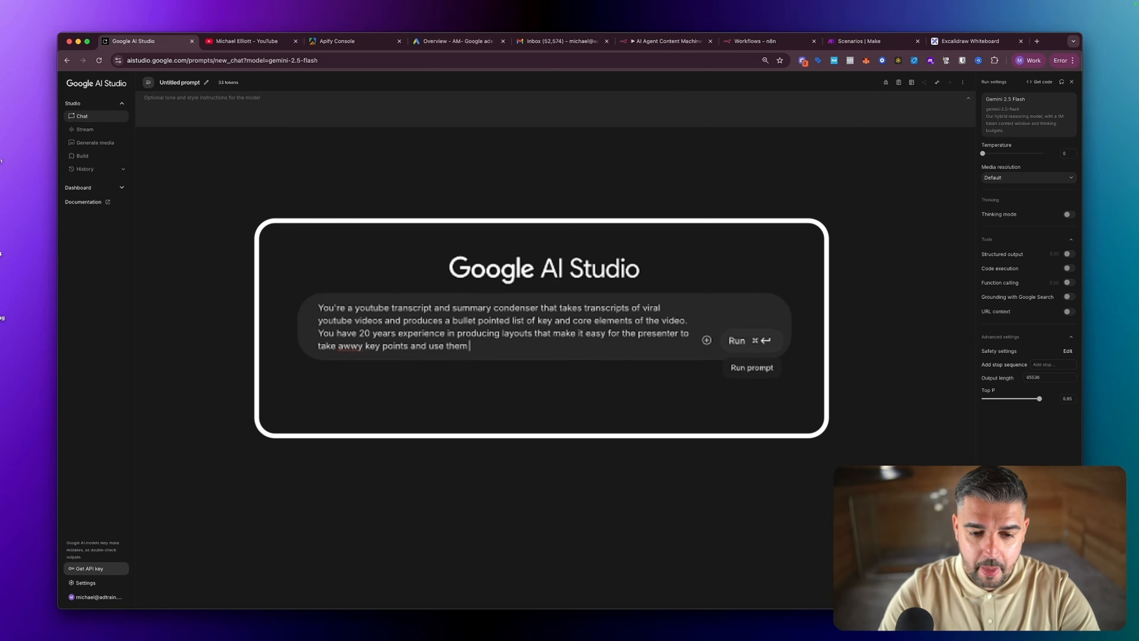
pyautogui.rightClick(351, 346)
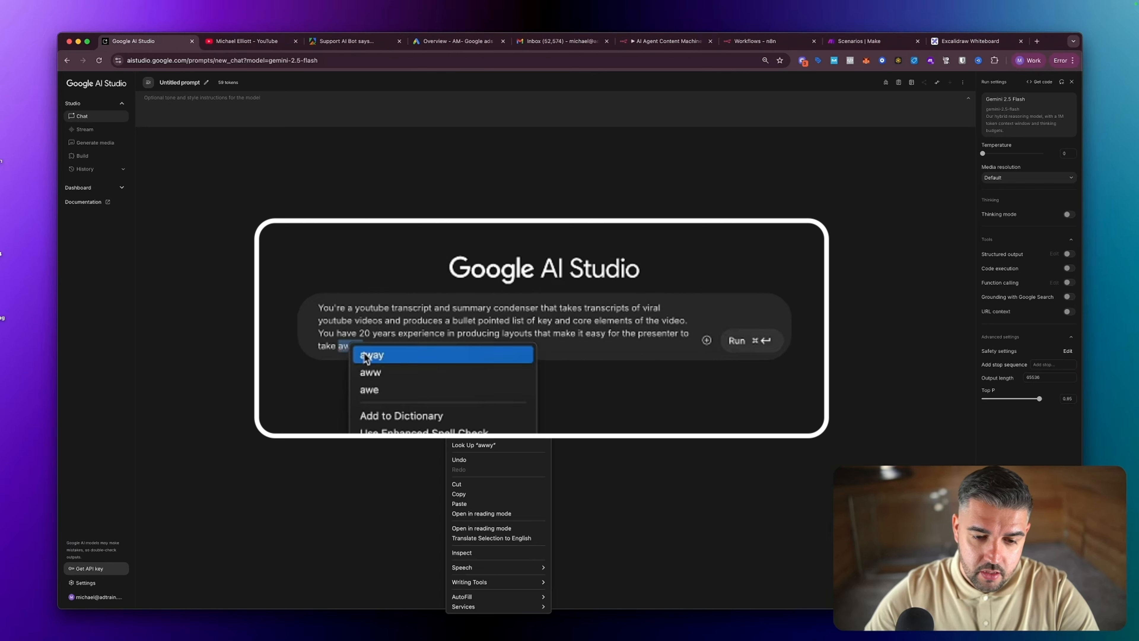
pyautogui.click(366, 356)
pyautogui.click(479, 346)
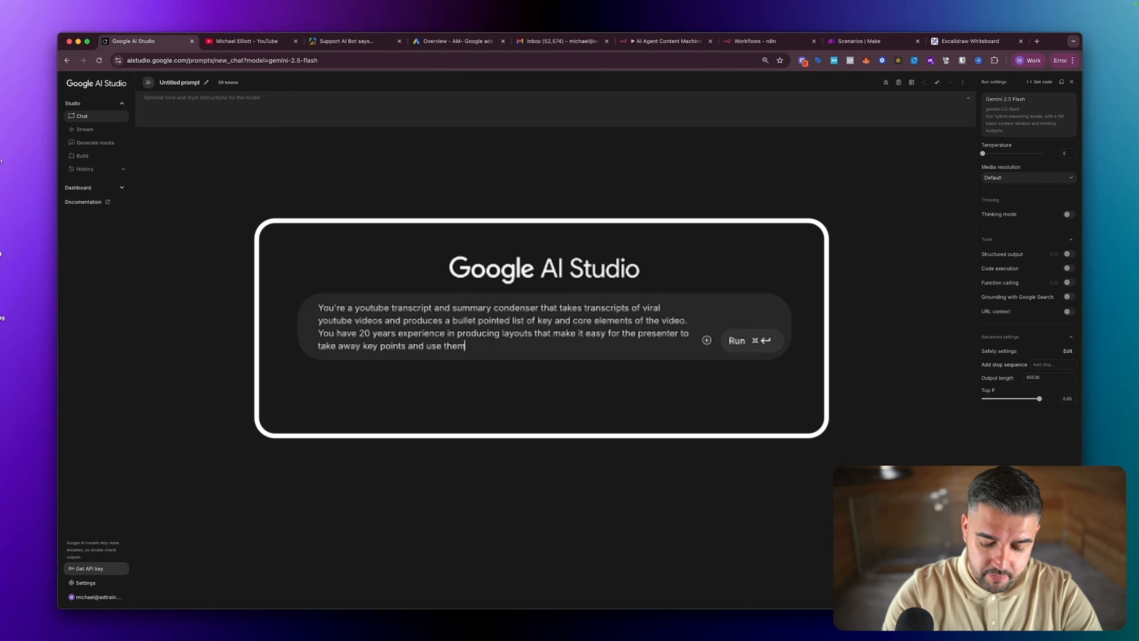
# - End the sentence with a period and run the condenser prompt
pyautogui.write('.')
pyautogui.press('Return')
pyautogui.press('Return')
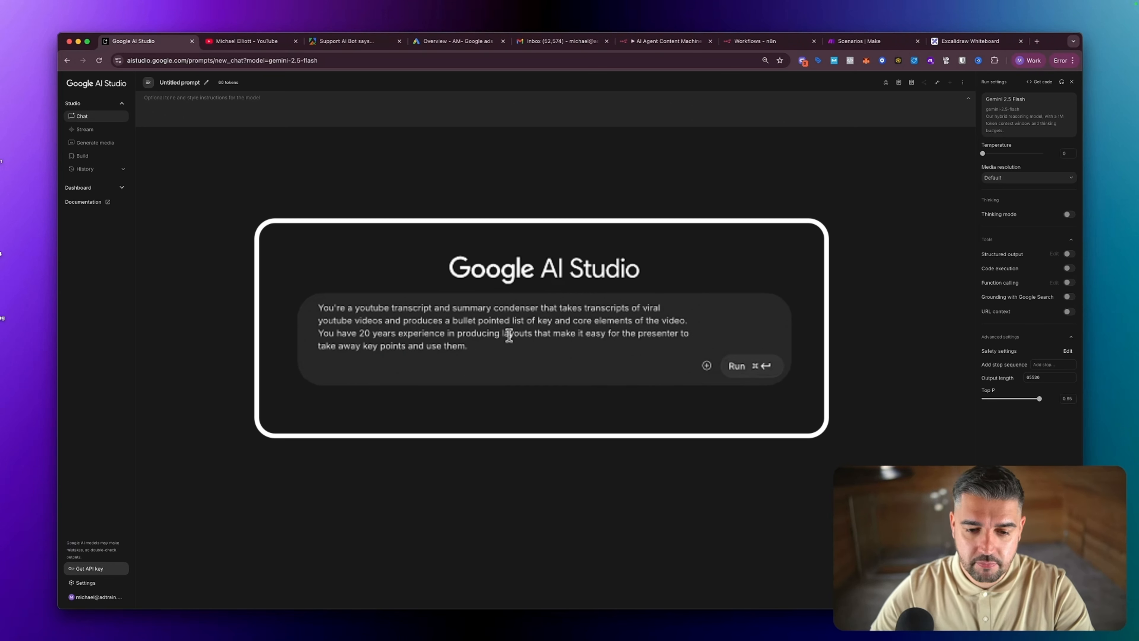
pyautogui.click(763, 366)
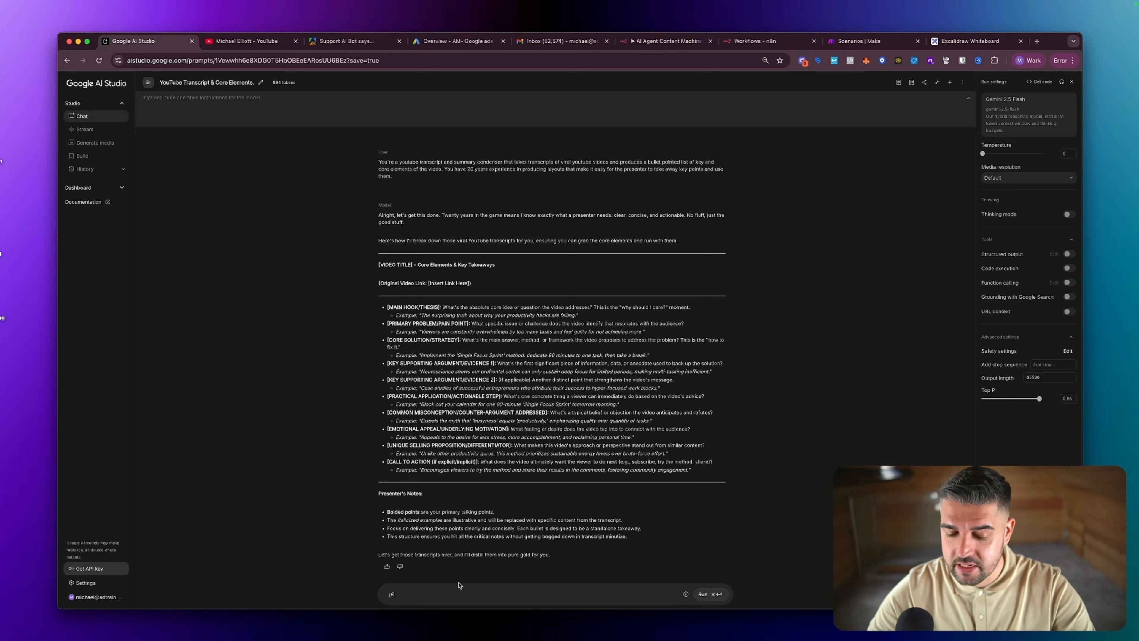
# - Begin a follow-up prompt with "Please ensure you provide a intro and outro to every output - this should be 30 seconds maximum, exact script provided"
pyautogui.write('P')
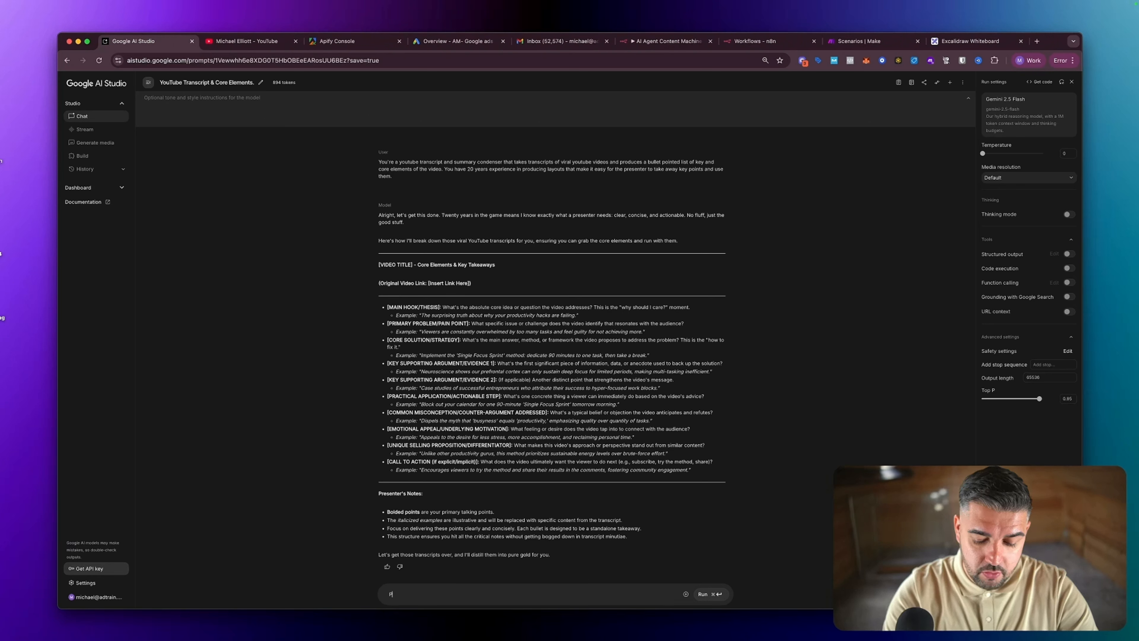
pyautogui.write('lease ensure you privide')
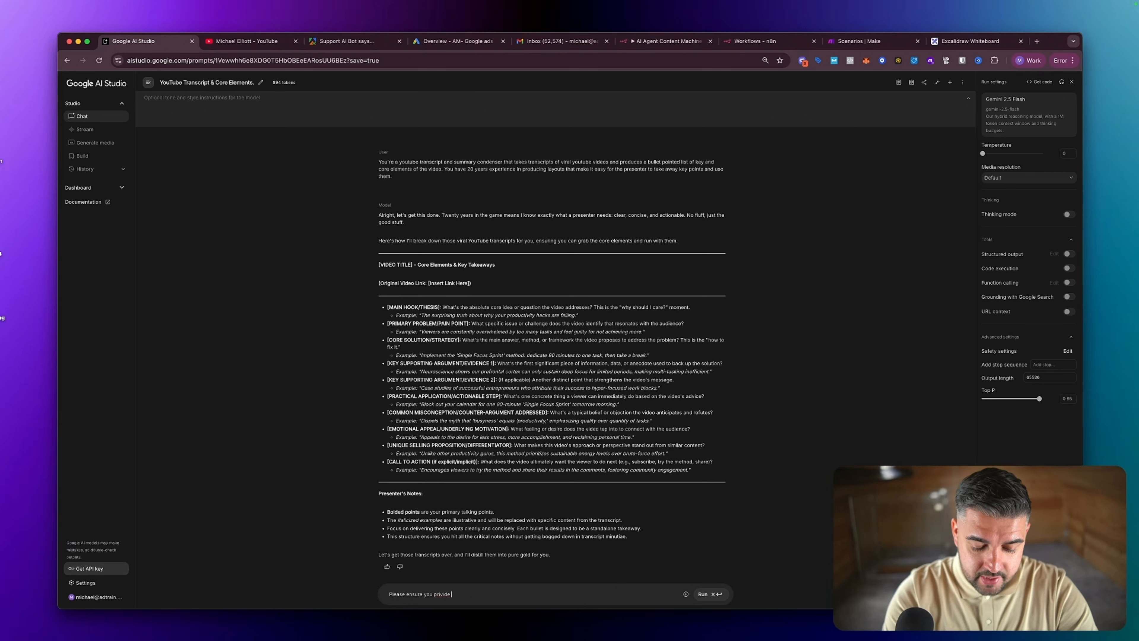
pyautogui.write(' a intro and outro to every output - this should be 30')
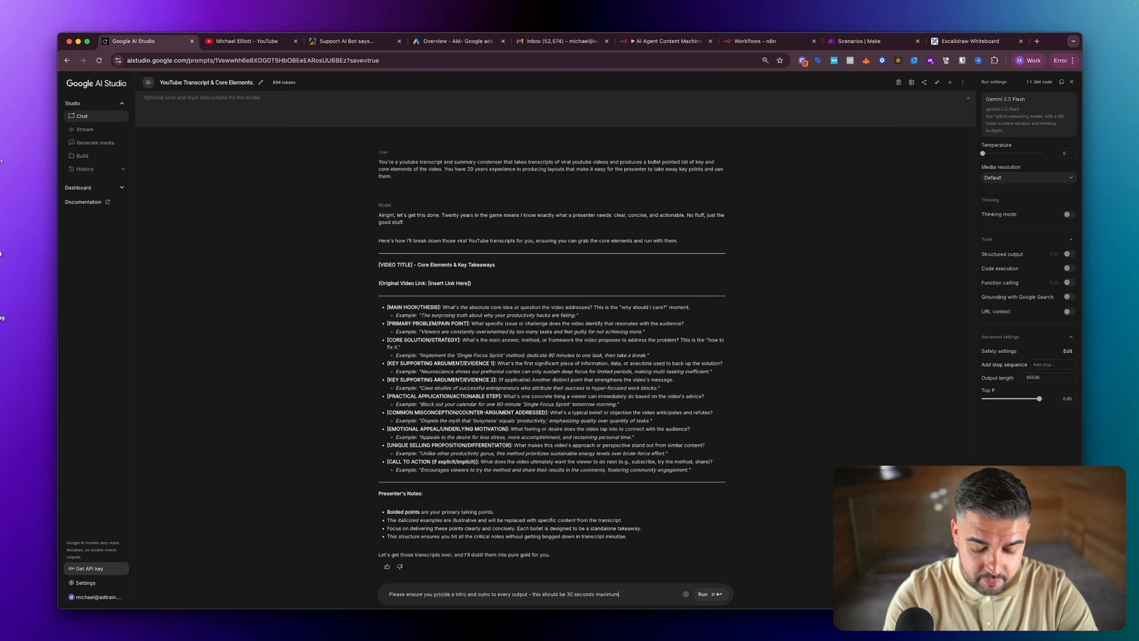
pyautogui.write('seconds maximum, exact scripot')
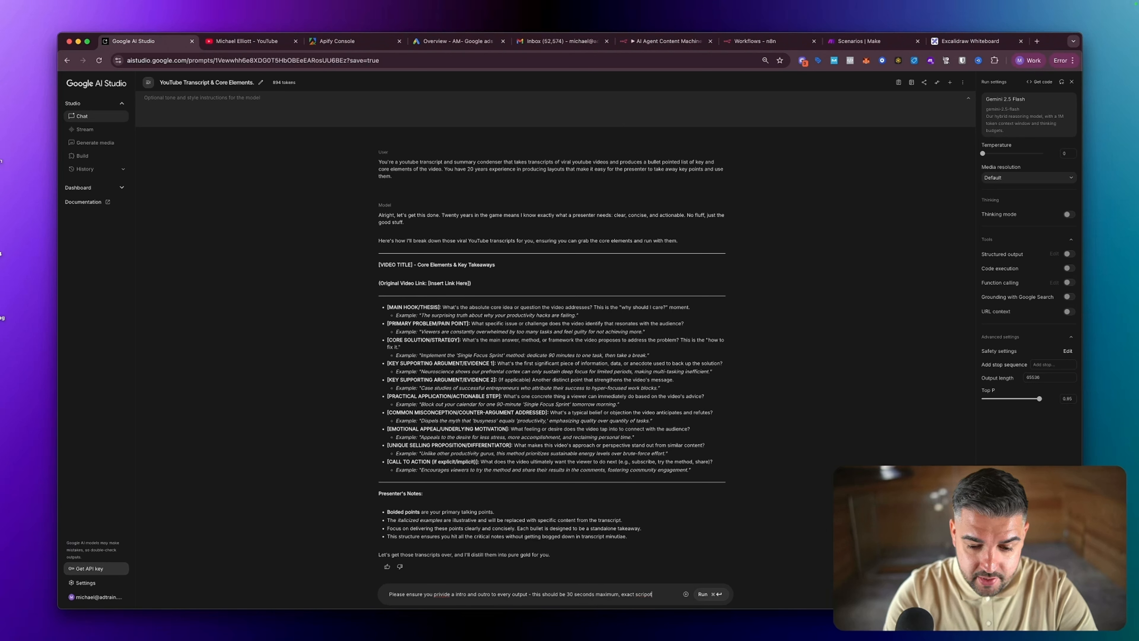
pyautogui.press('BackSpace')
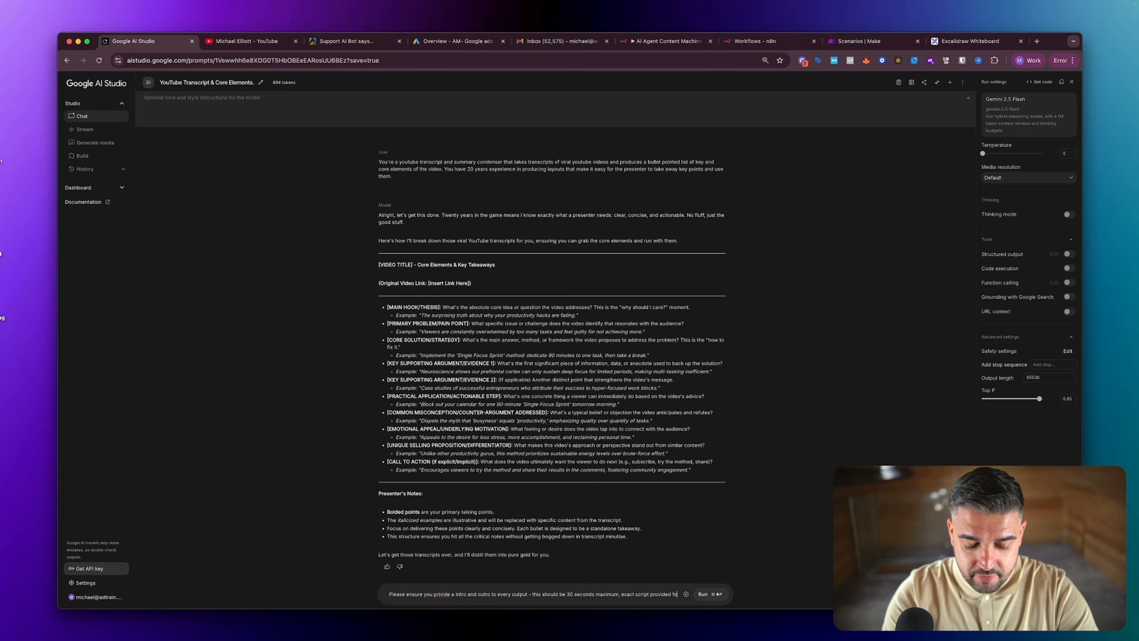
# - Complete the follow-up with "for engagement and straight to the point, please rewrite the above." and run it
pyautogui.write('r engagement and')
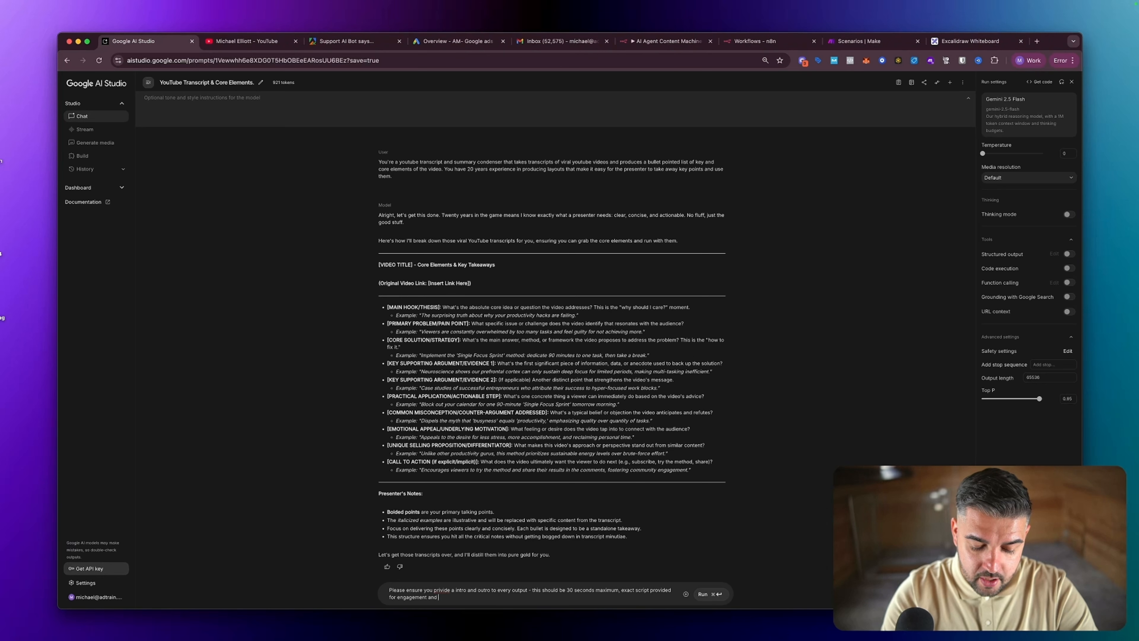
pyautogui.write('straight')
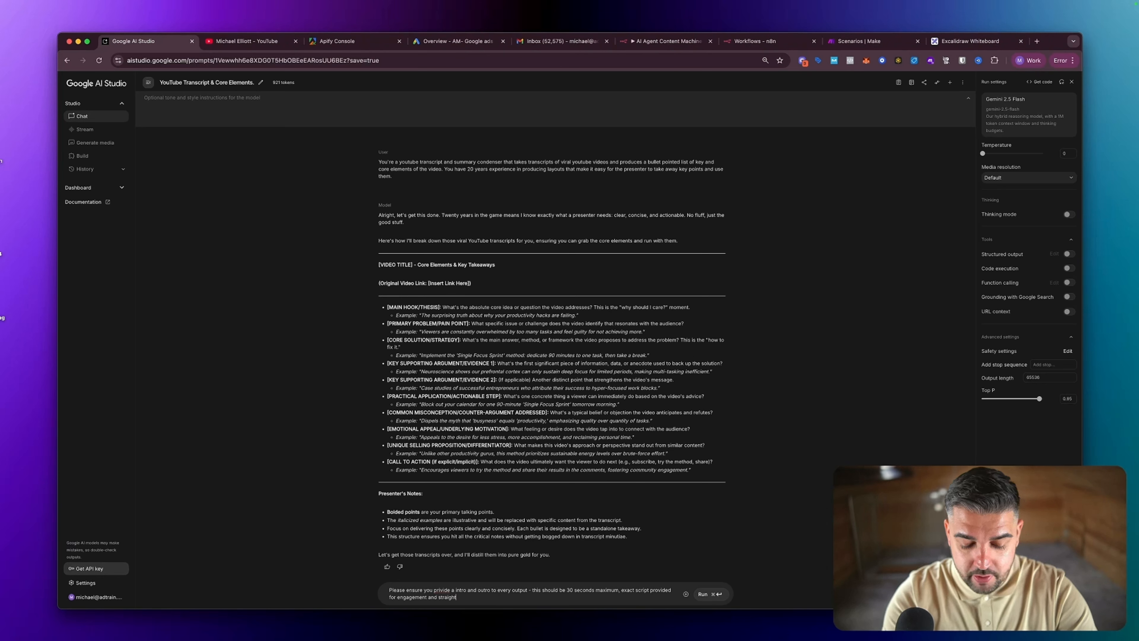
pyautogui.write(' to the point, please rewrite')
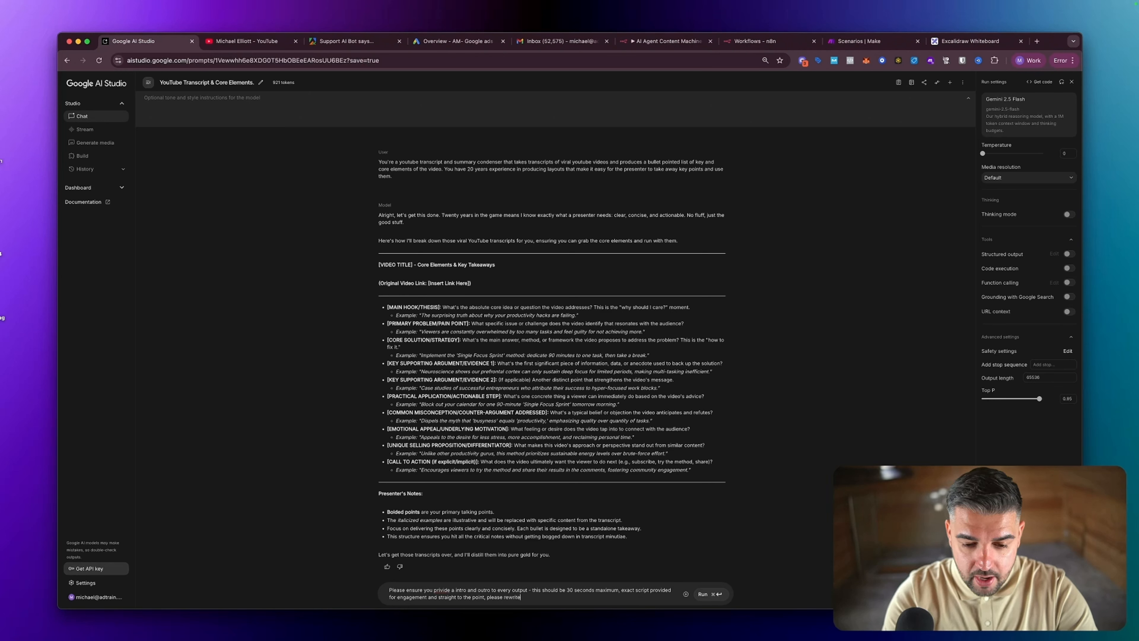
pyautogui.write(' the above,')
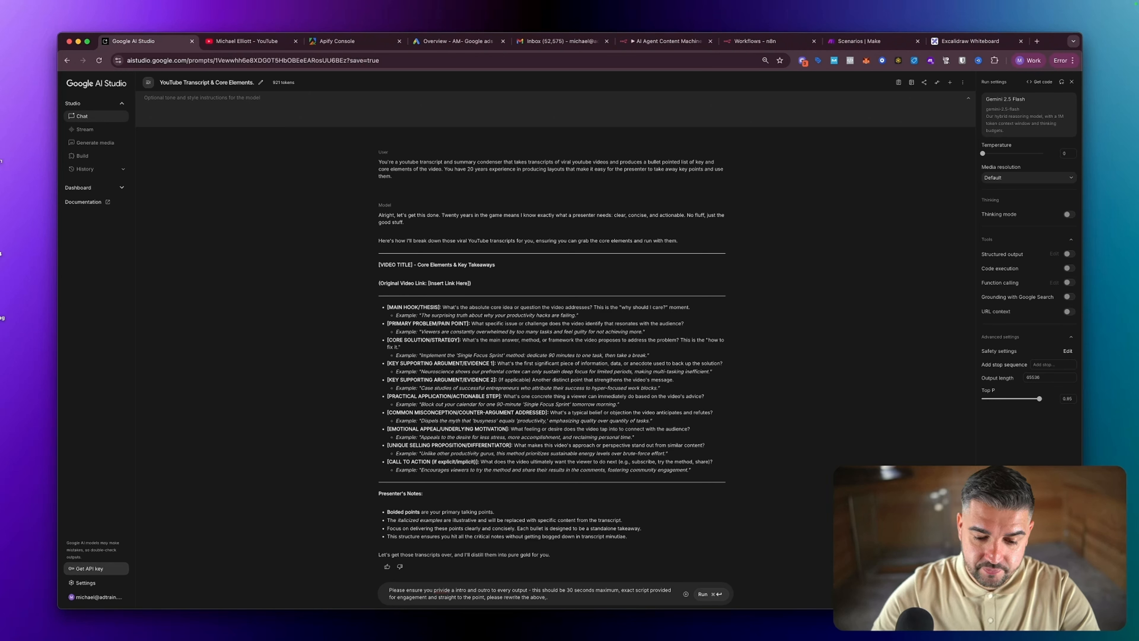
pyautogui.press('BackSpace')
pyautogui.write('.')
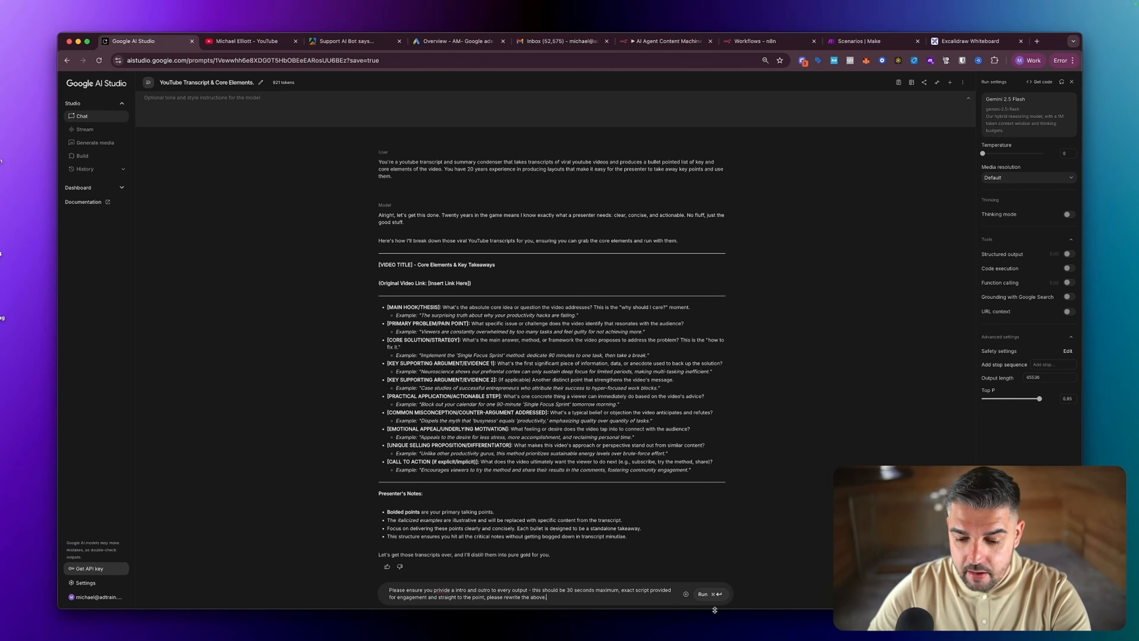
pyautogui.click(707, 594)
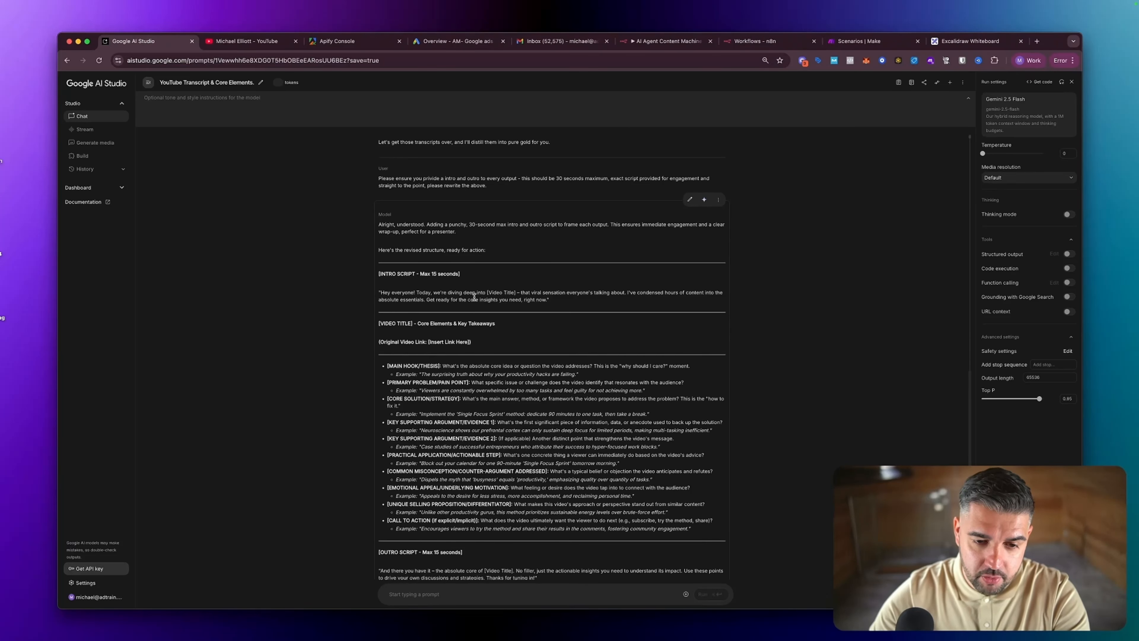
# - Review the rewritten output's intro script, key elements, outro script and presenter's notes, and return to the Excalidraw prompt table
pyautogui.scroll(-3, 475, 303)
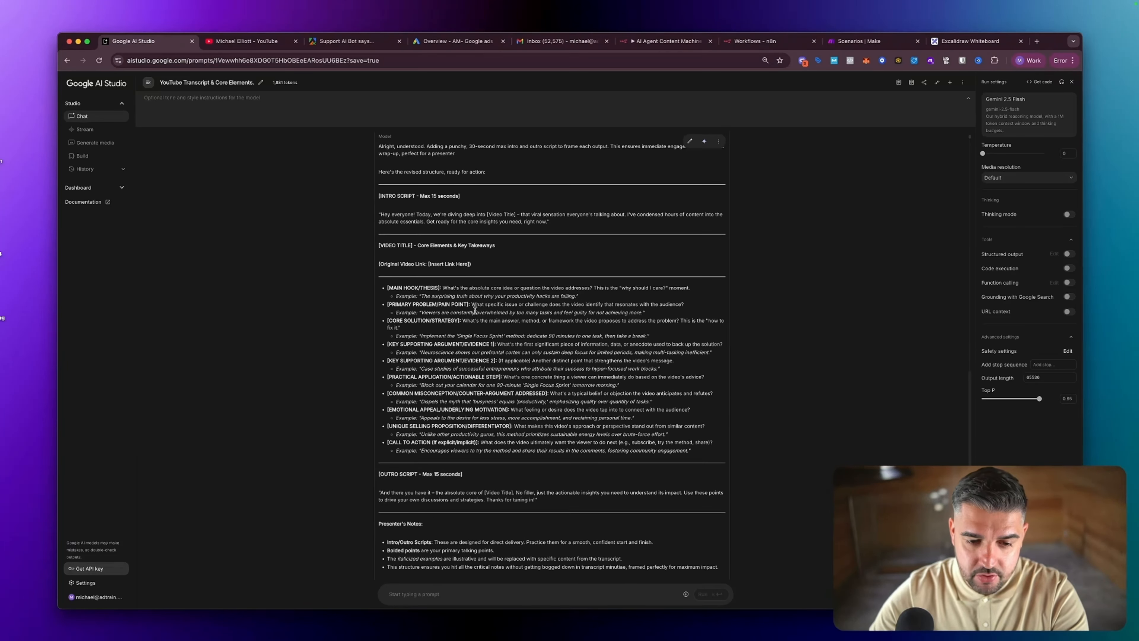
pyautogui.scroll(-1, 476, 310)
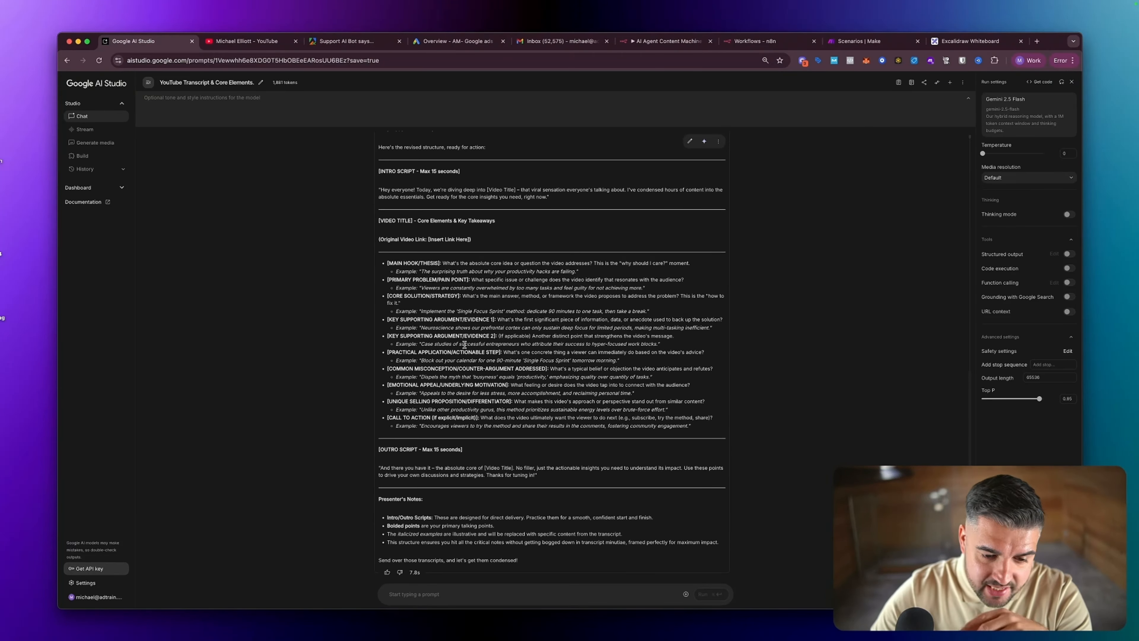
pyautogui.scroll(1, 449, 344)
pyautogui.scroll(-1, 448, 345)
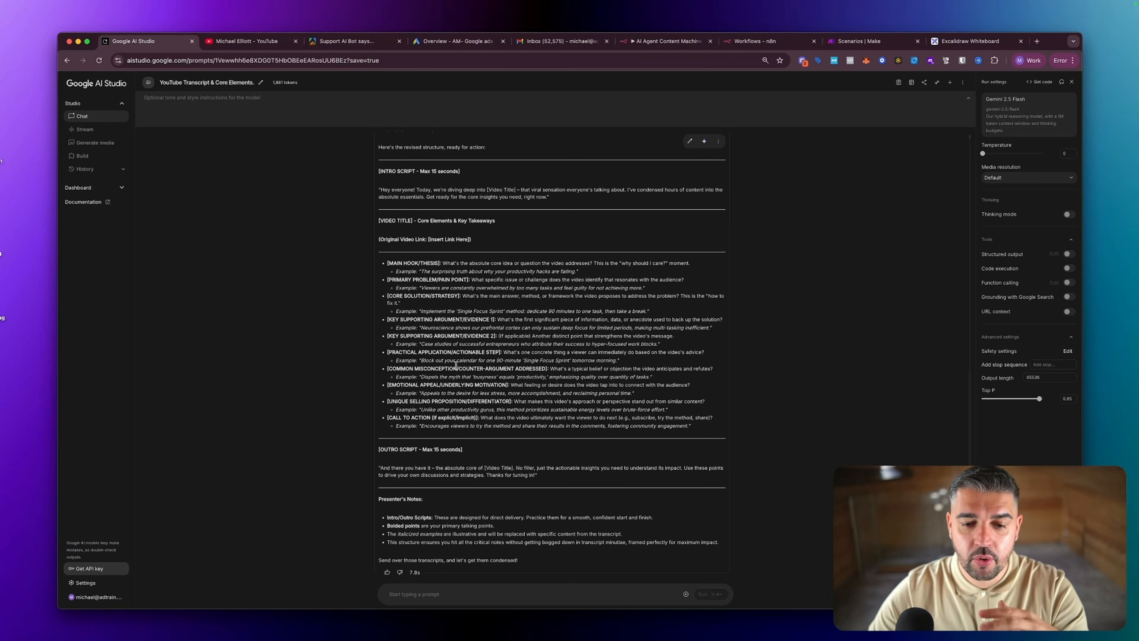
pyautogui.scroll(1, 458, 372)
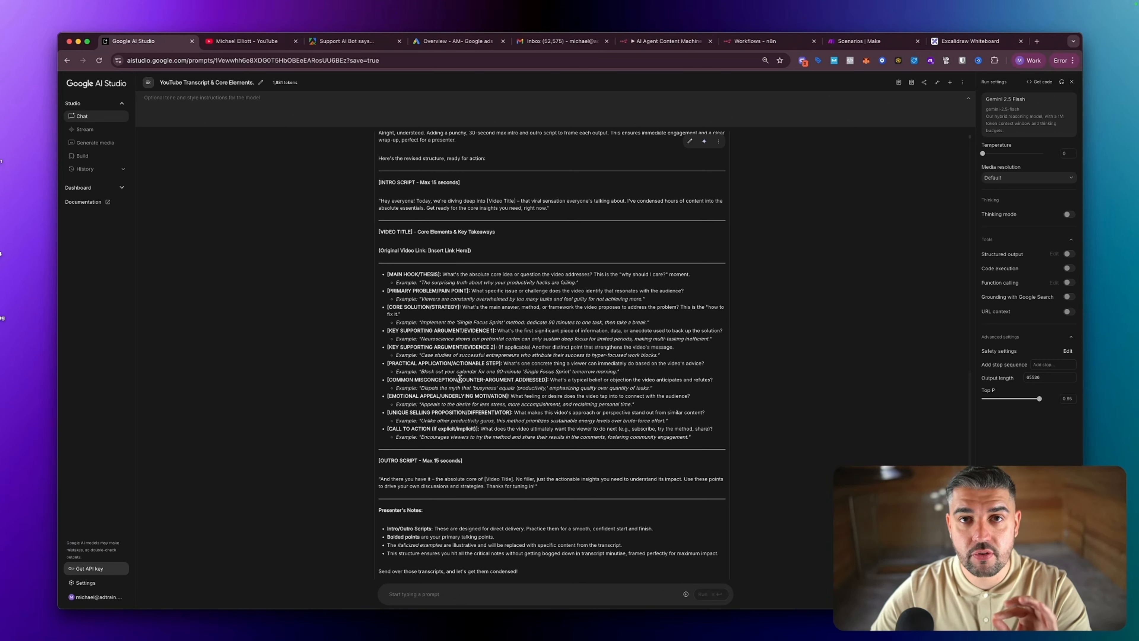
pyautogui.scroll(-1, 444, 582)
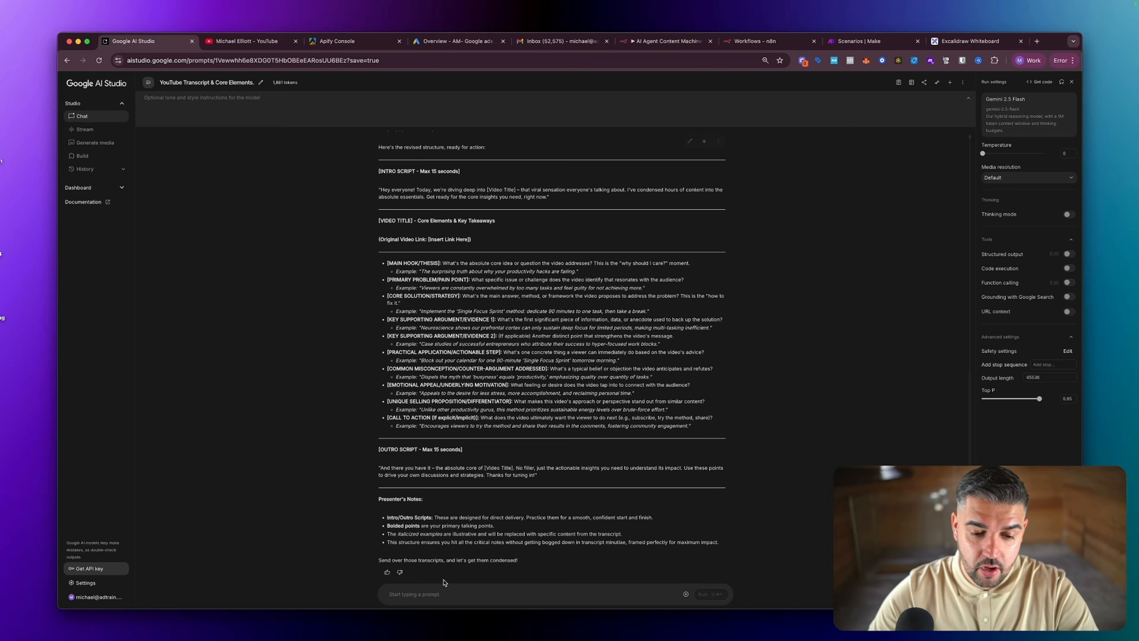
pyautogui.click(441, 594)
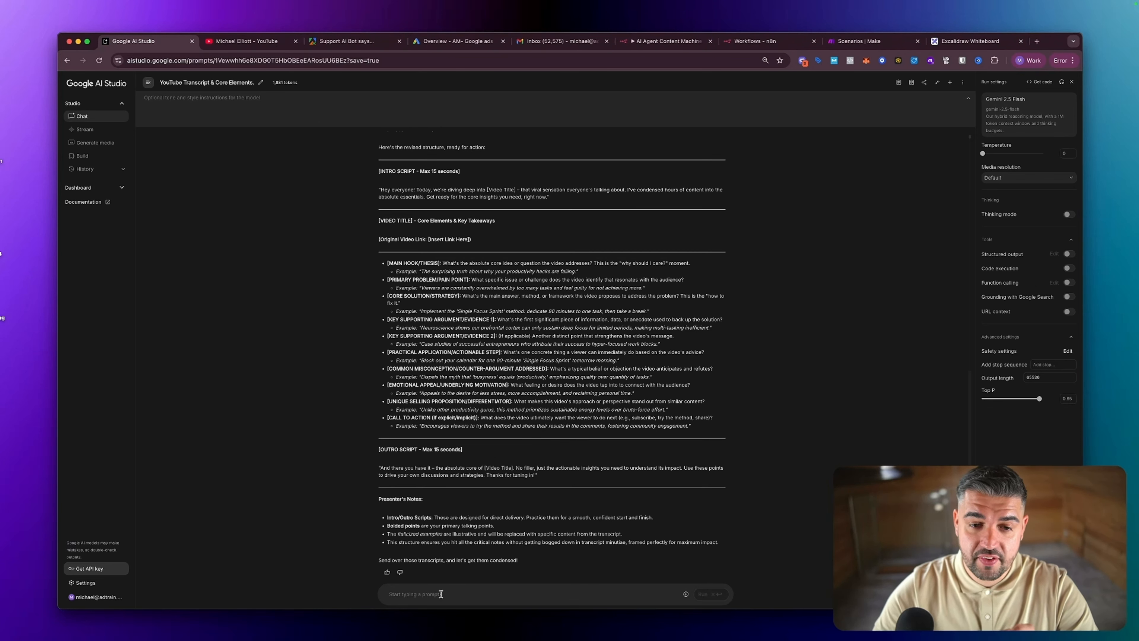
pyautogui.scroll(4, 522, 466)
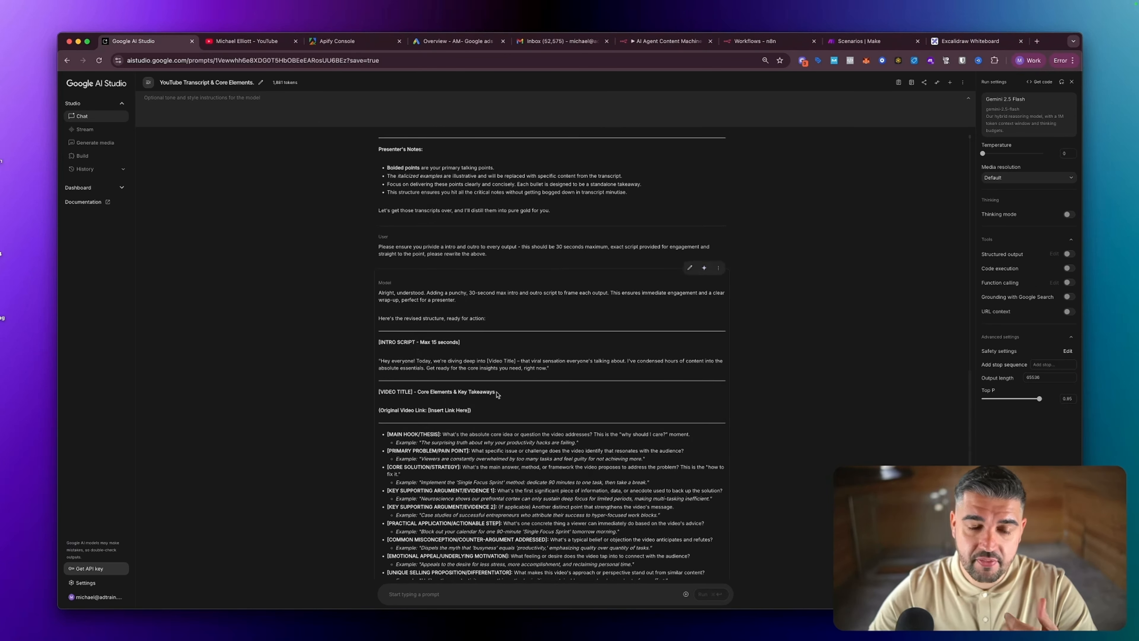
pyautogui.click(971, 41)
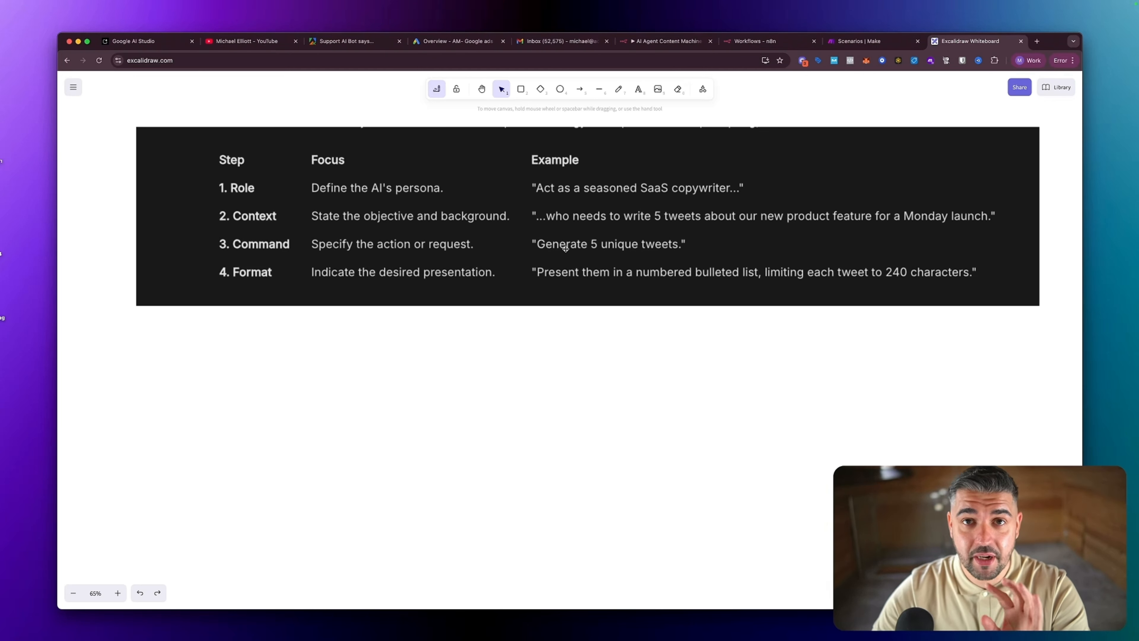
# - Switch to Google AI Studio and begin a follow-up prompt with "Please generate 5 mock examples of a output"
pyautogui.click(143, 41)
pyautogui.scroll(-3, 534, 489)
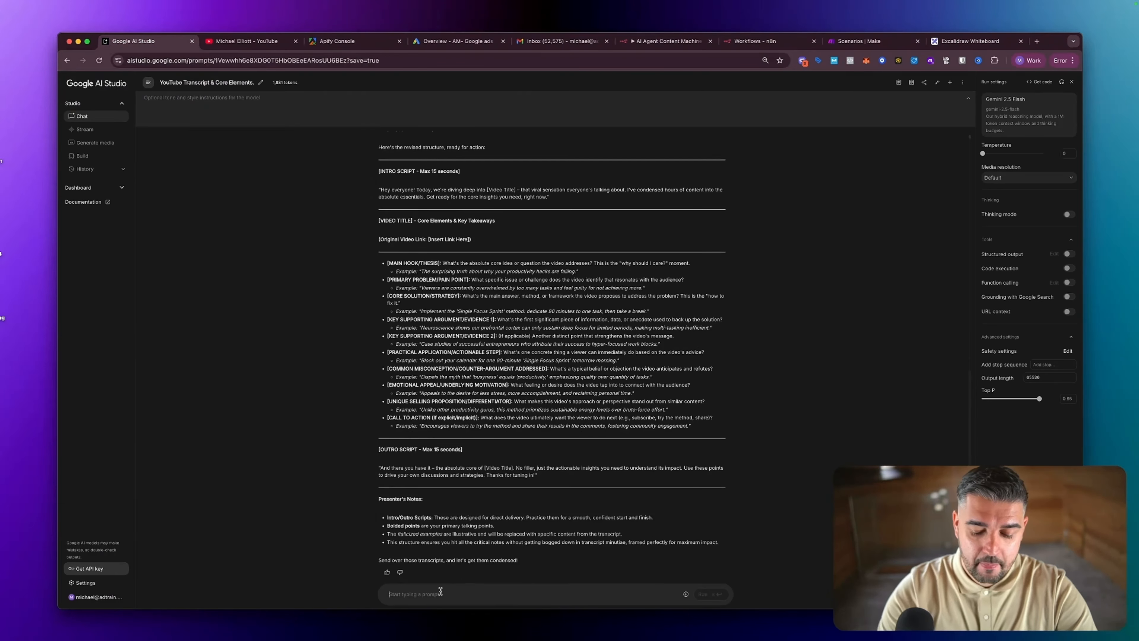
pyautogui.write('Please genera')
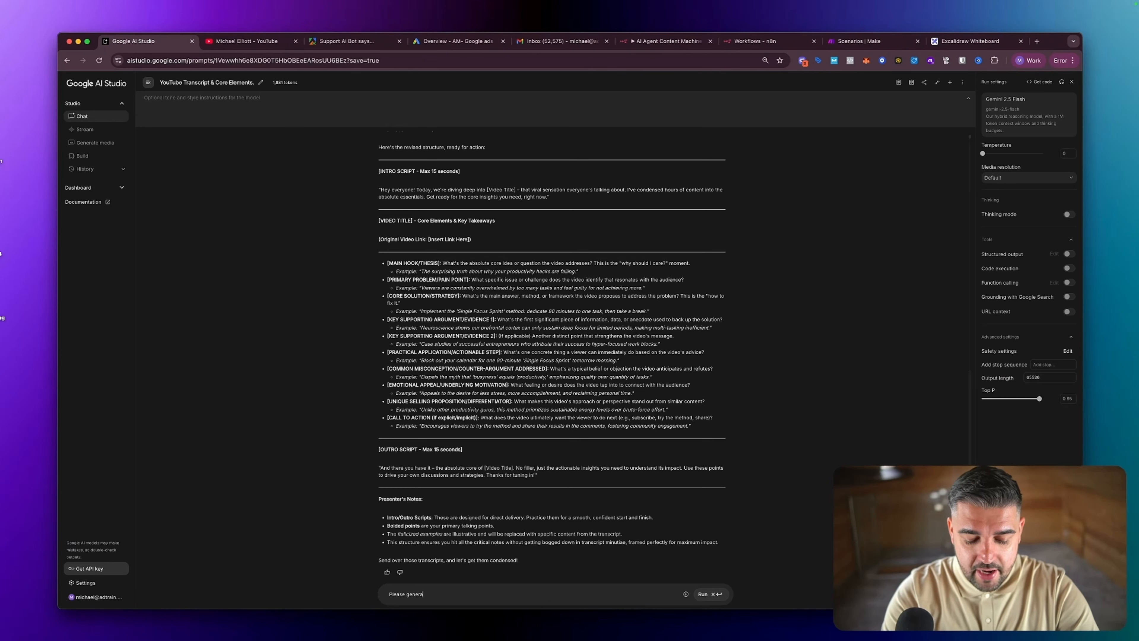
pyautogui.write('te 5 mock e')
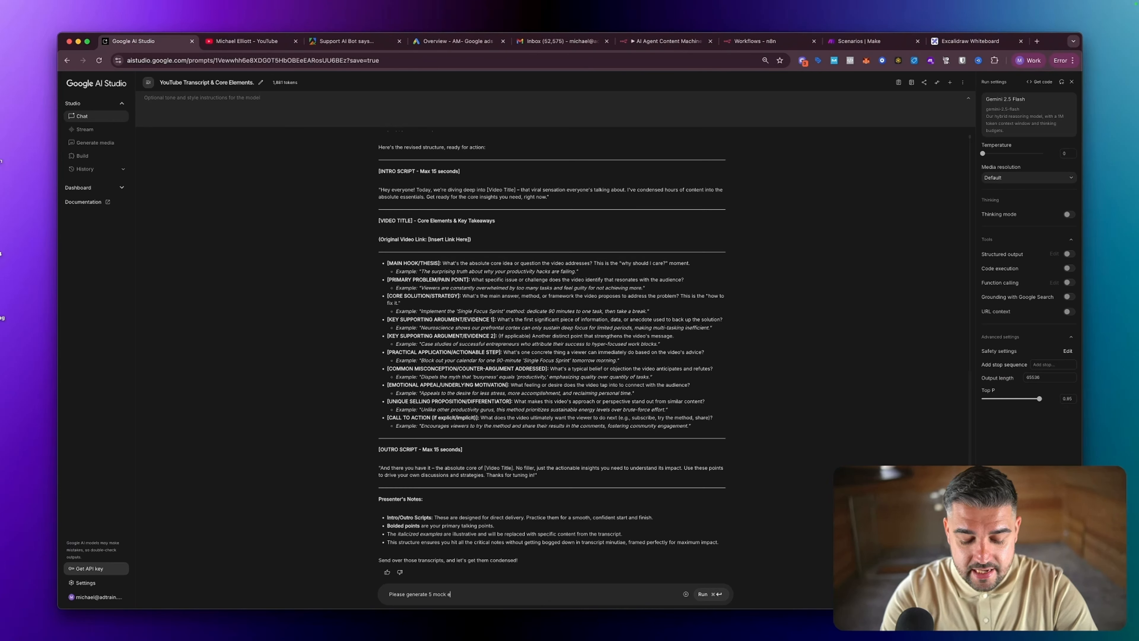
pyautogui.write('xamples of')
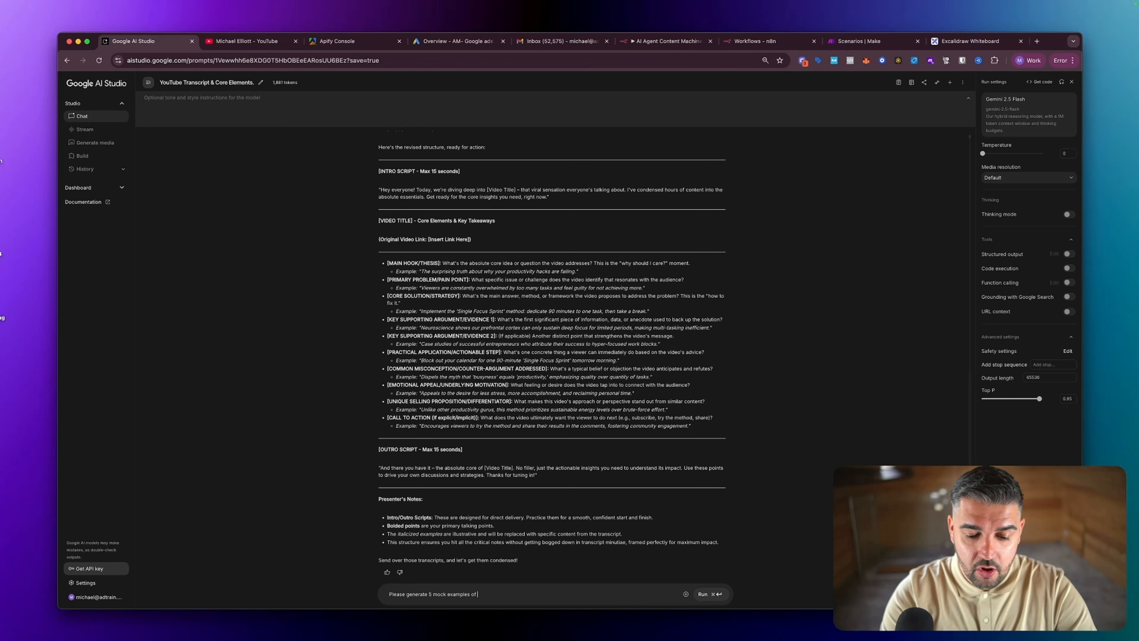
pyautogui.write(' a out')
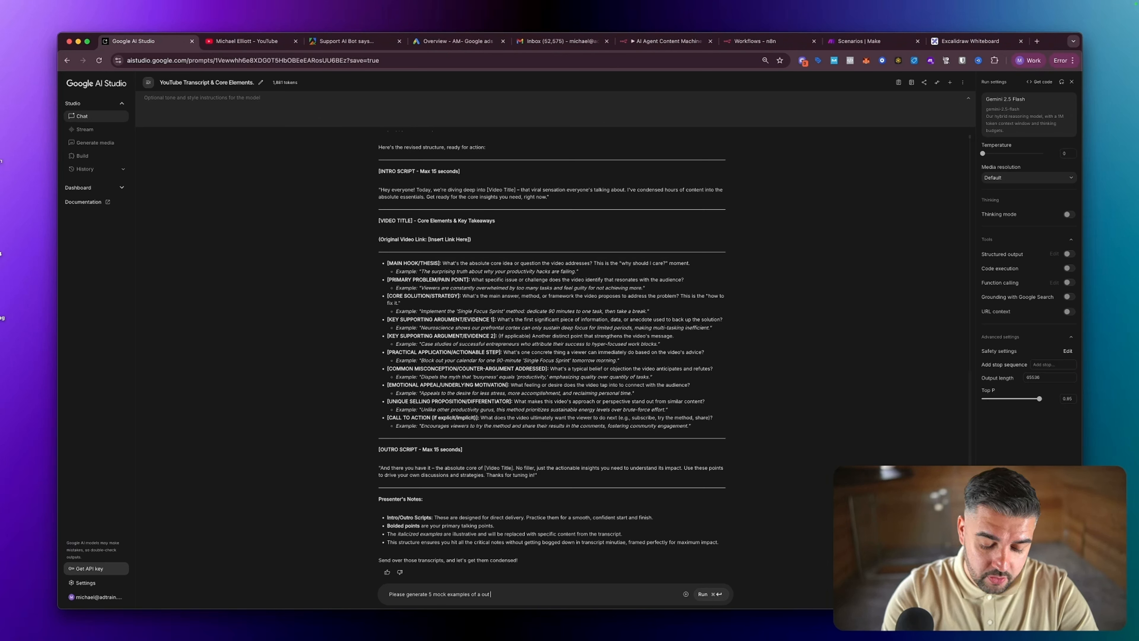
pyautogui.write('put this')
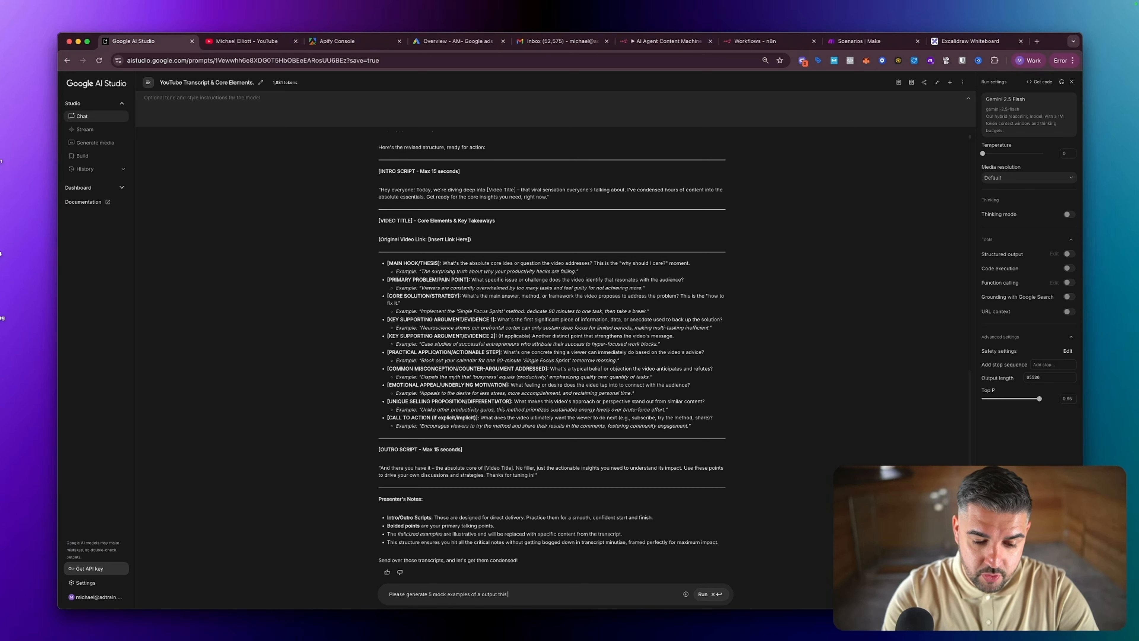
# - Complete the mock examples prompt with "in this format" and run it
pyautogui.press('BackSpace')
pyautogui.press('BackSpace')
pyautogui.press('BackSpace')
pyautogui.press('BackSpace')
pyautogui.write('in th')
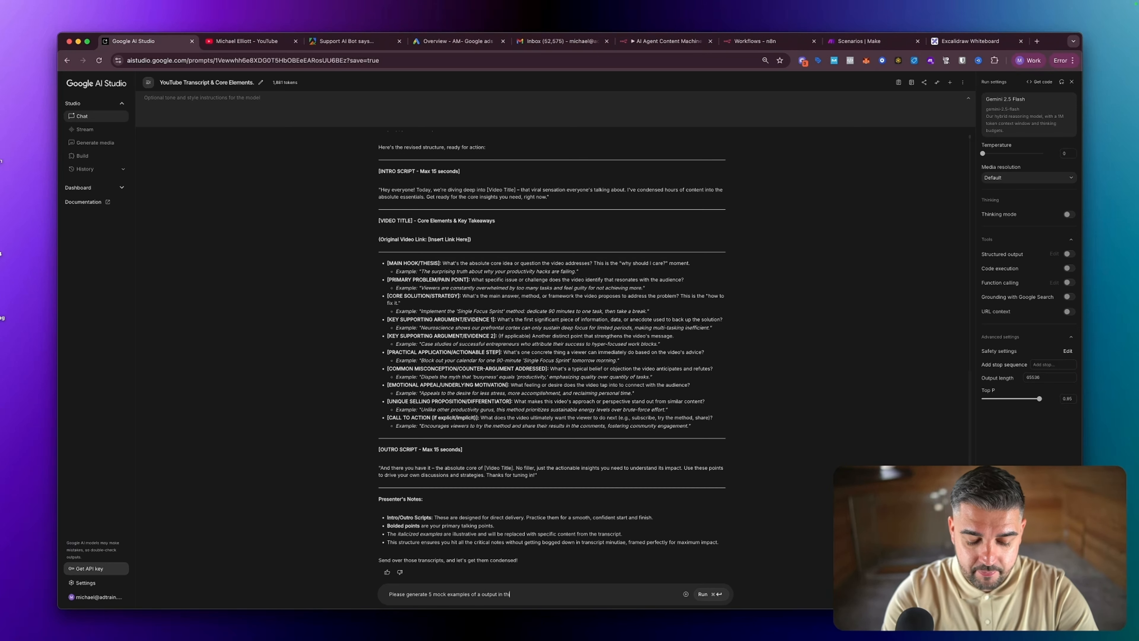
pyautogui.write('is format')
pyautogui.press('super+Return')
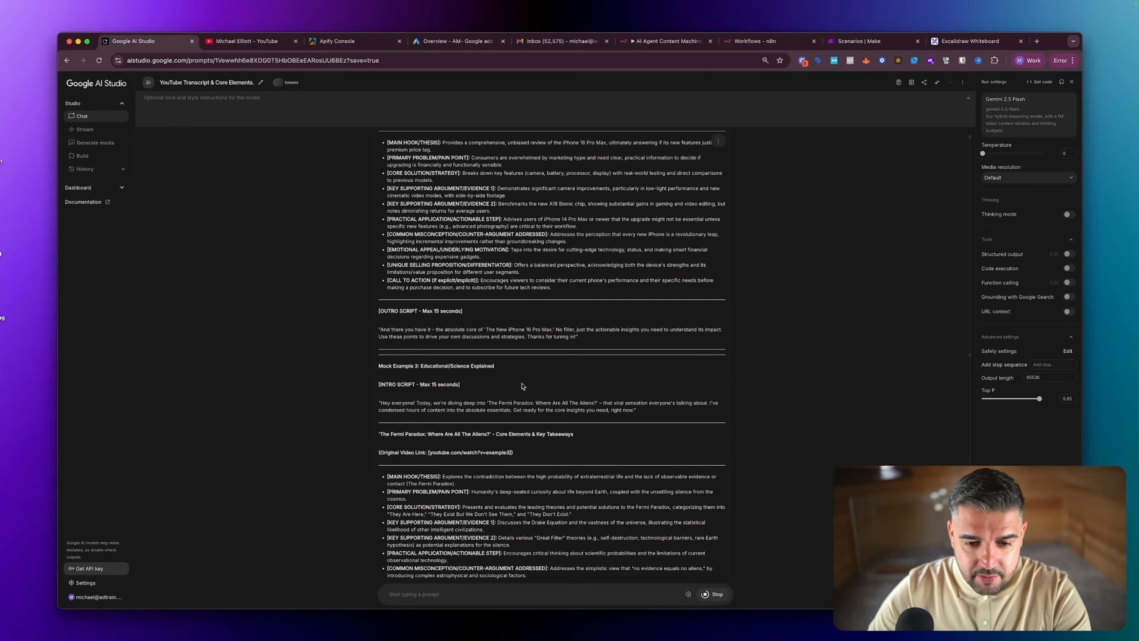
# - Review the generated mock examples' intro scripts, key takeaways and outro scripts through Mock Example 5
pyautogui.scroll(-4, 593, 334)
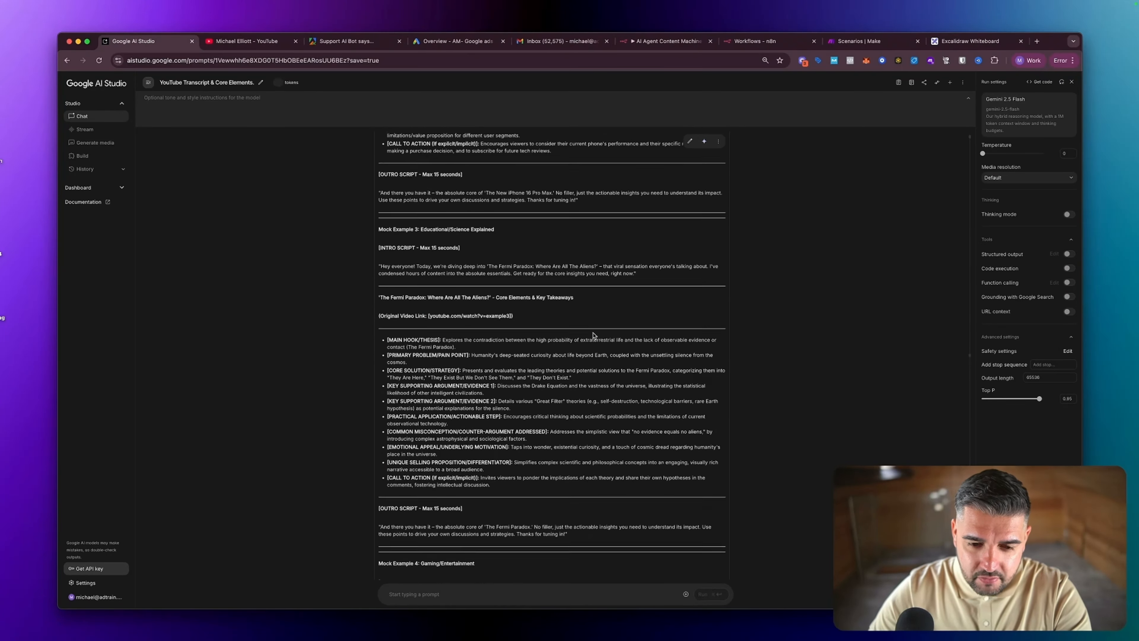
pyautogui.scroll(5, 593, 336)
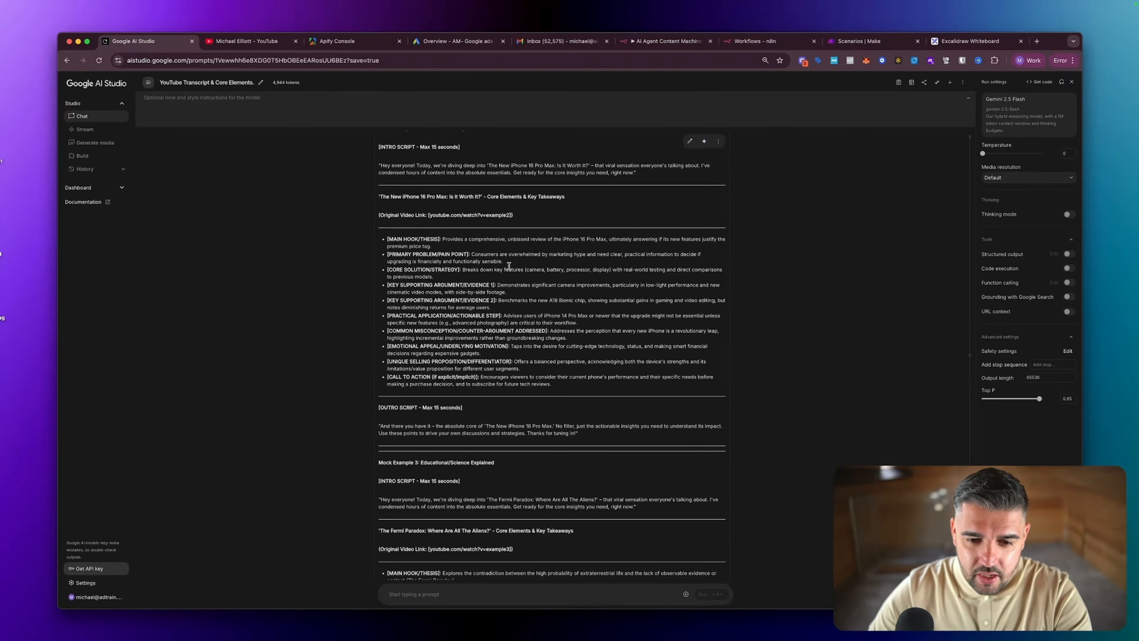
pyautogui.moveTo(465, 269); pyautogui.dragTo(542, 270)
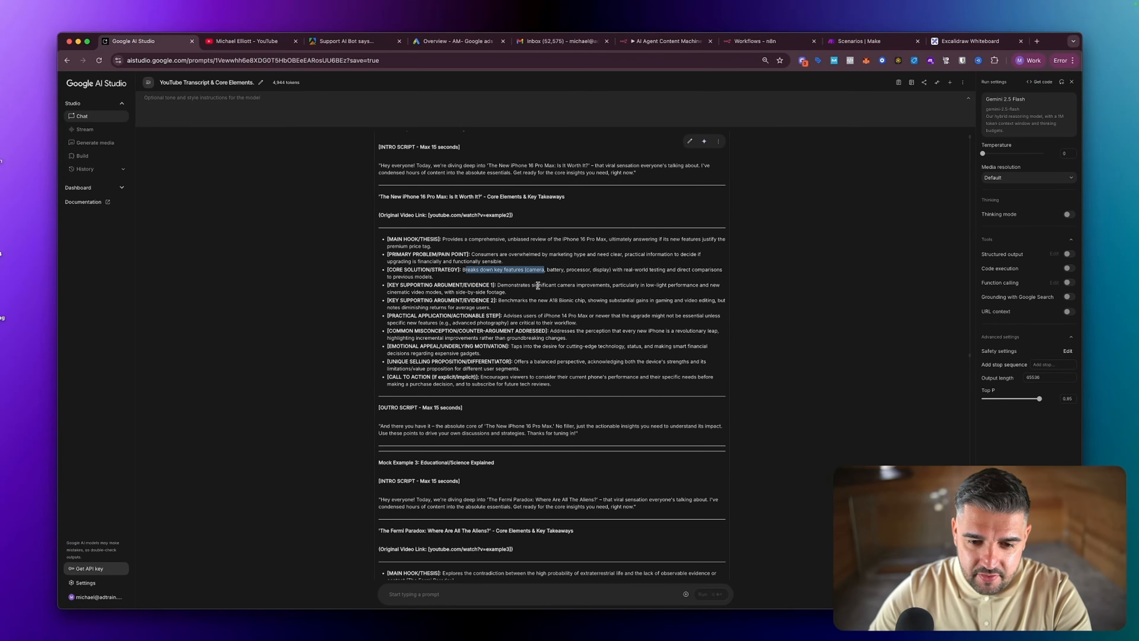
pyautogui.scroll(-15, 538, 278)
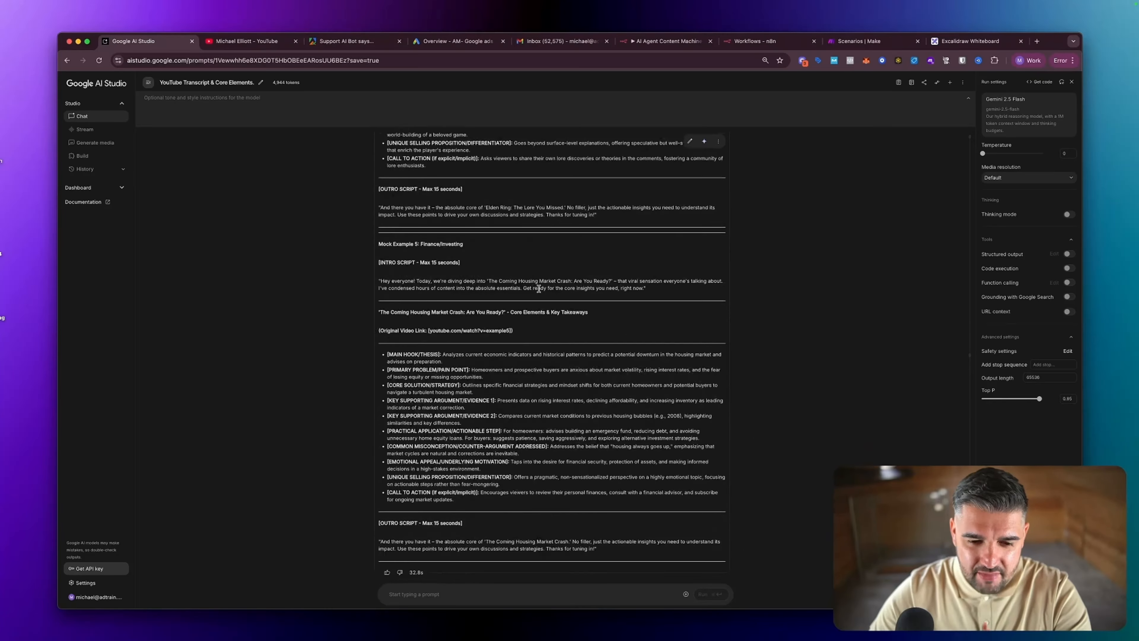
pyautogui.scroll(3, 485, 534)
pyautogui.scroll(-3, 476, 544)
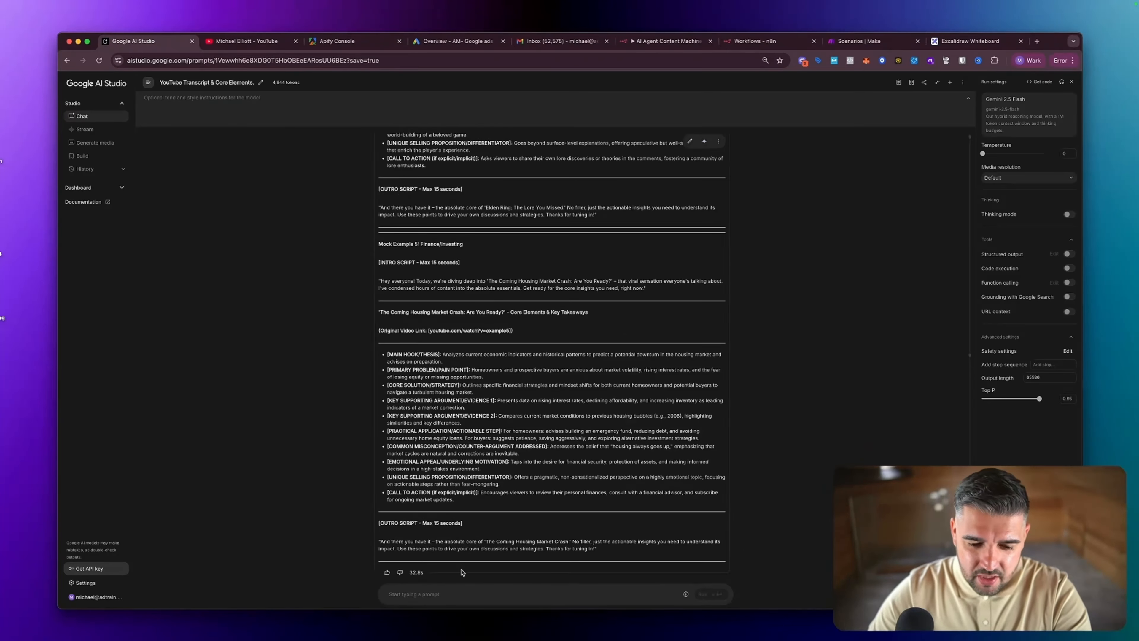
# - Begin a follow-up prompt with "The intro and outro examples need to be extremely heavily engaging, think maximum enthusiam and"
pyautogui.click(458, 591)
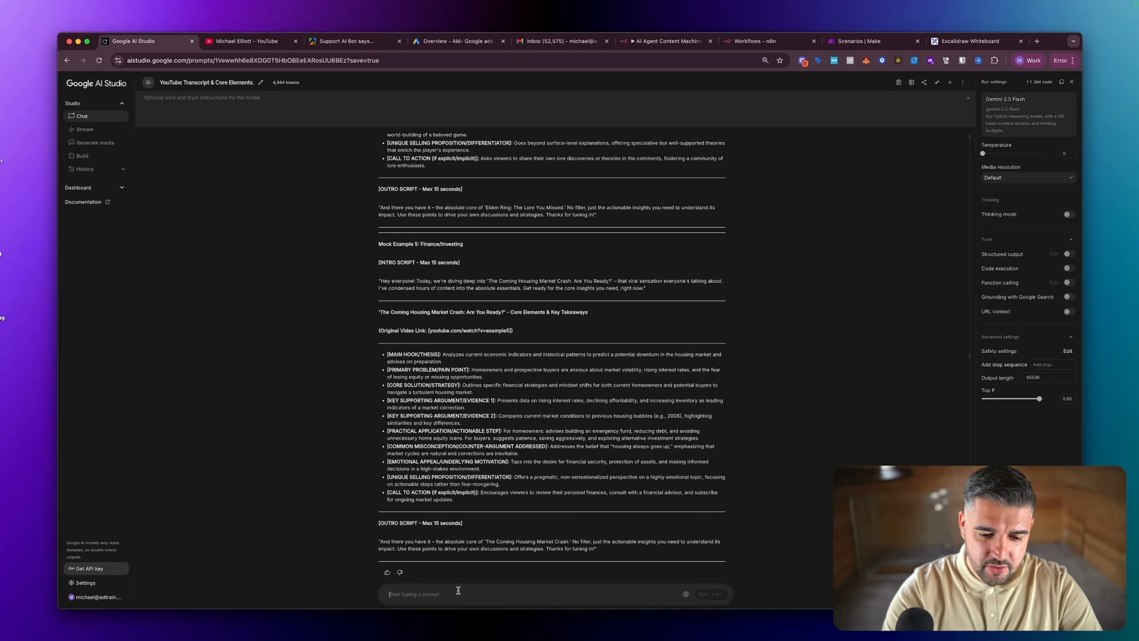
pyautogui.write('The intro and outro')
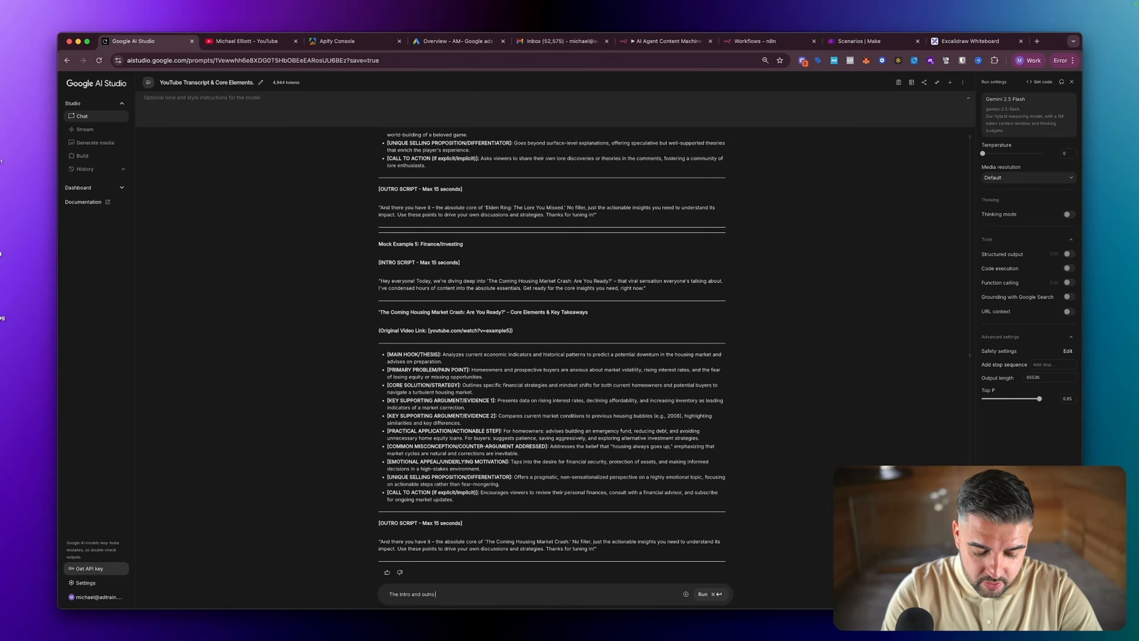
pyautogui.write(' examples need to')
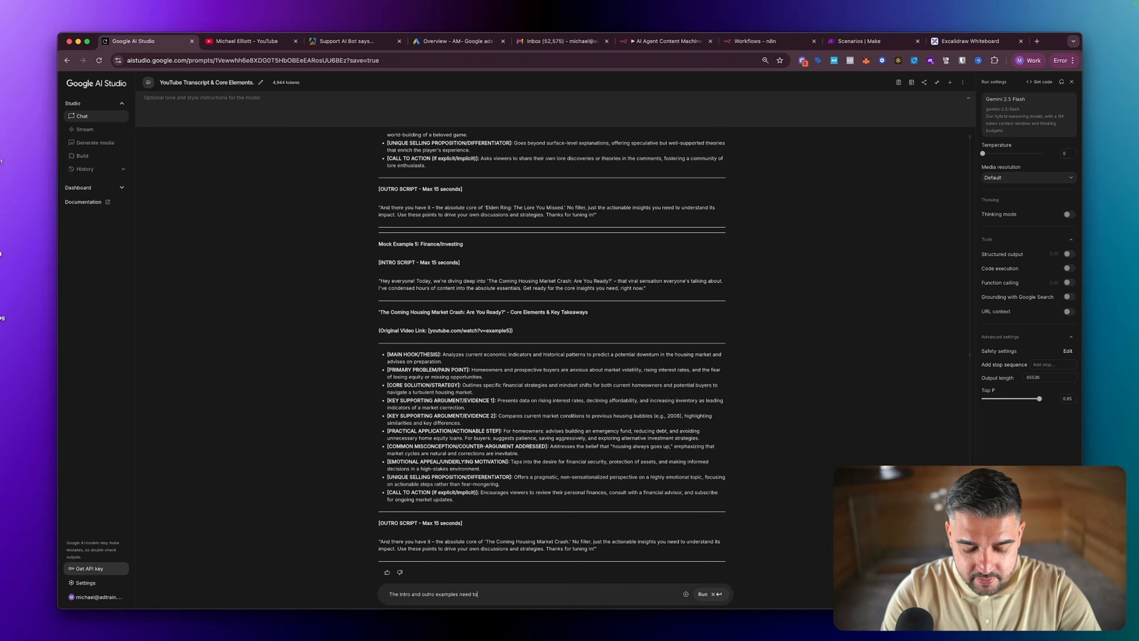
pyautogui.write(' be extremely ')
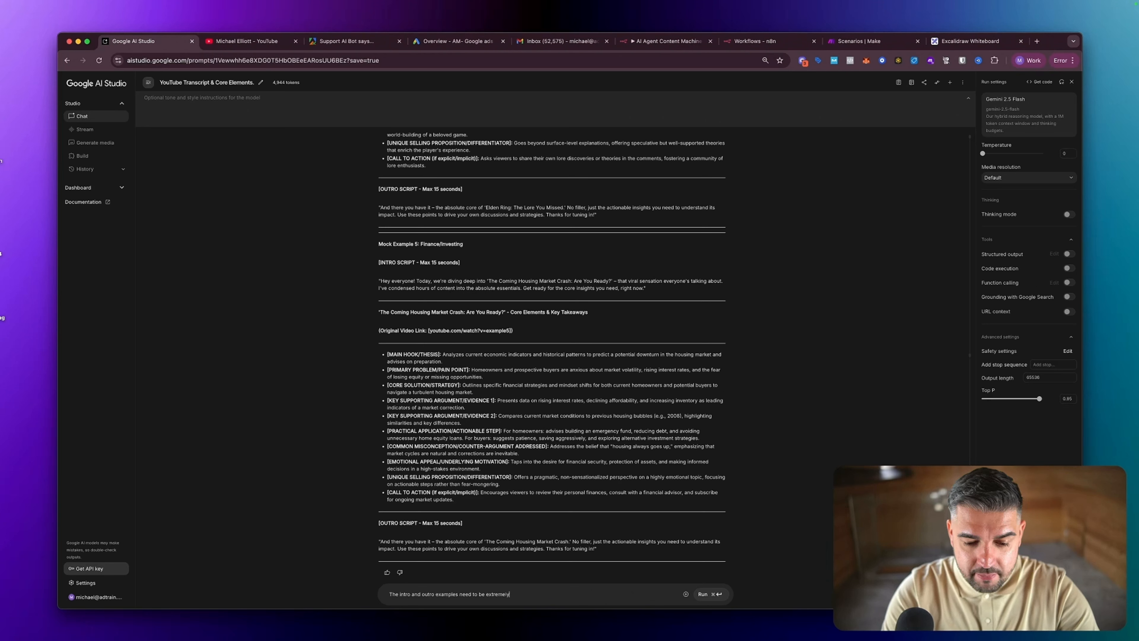
pyautogui.write('heavily ')
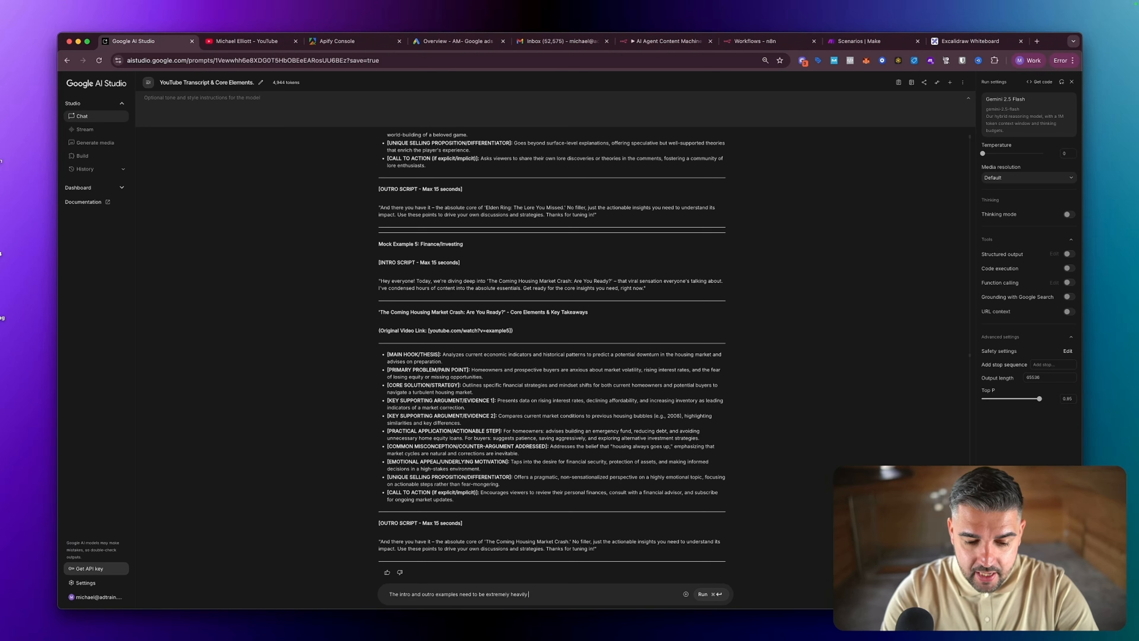
pyautogui.write('engag')
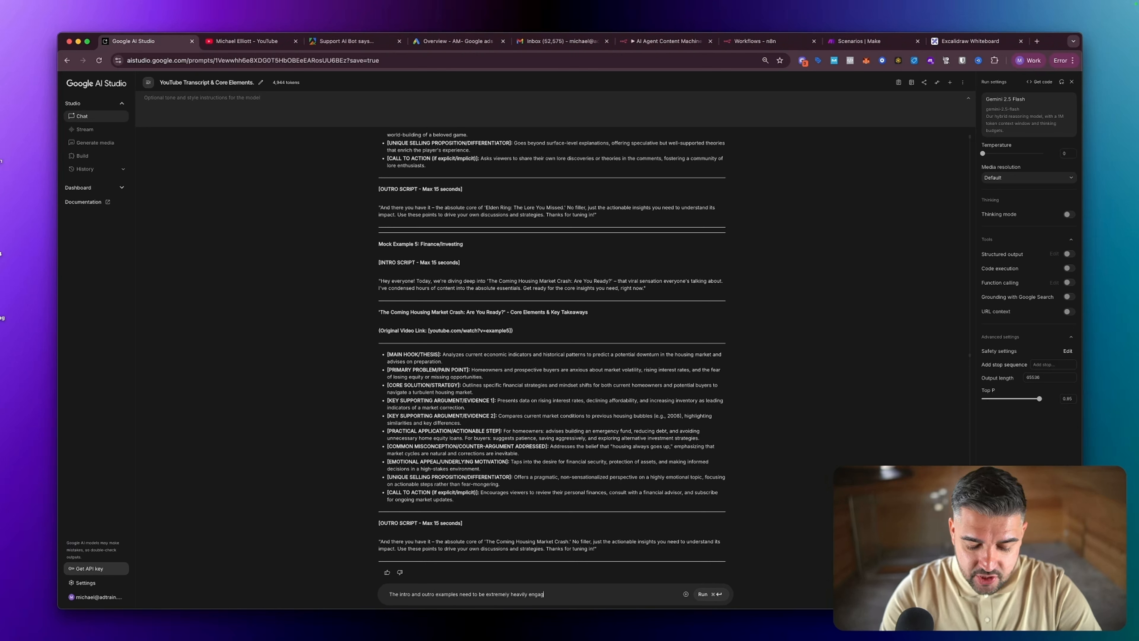
pyautogui.write('ing, think')
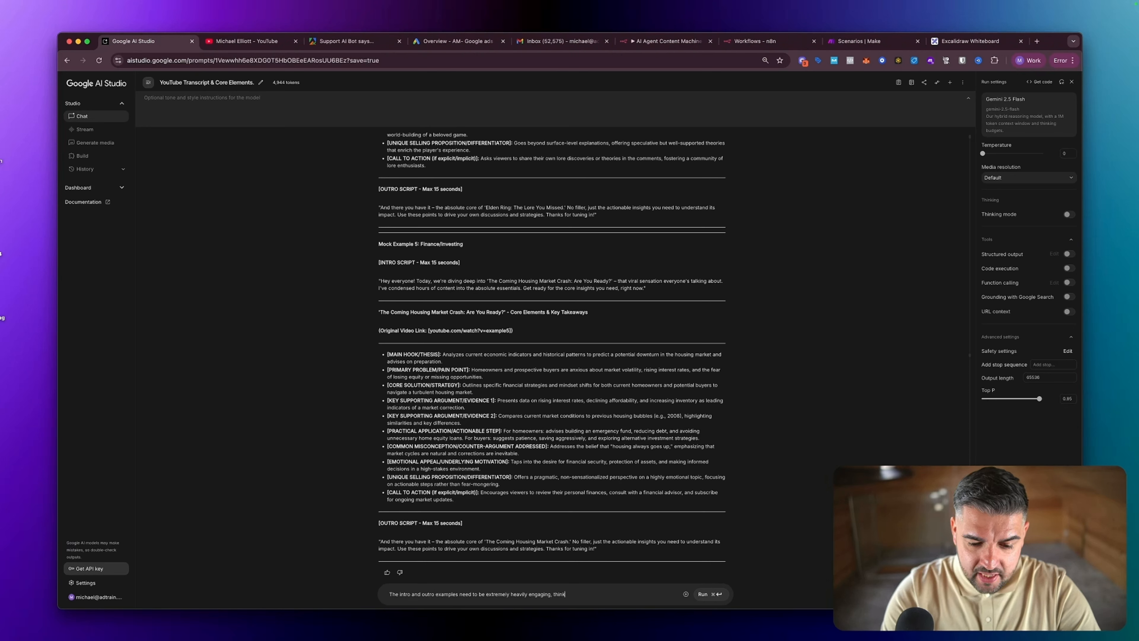
pyautogui.write(' maximum ')
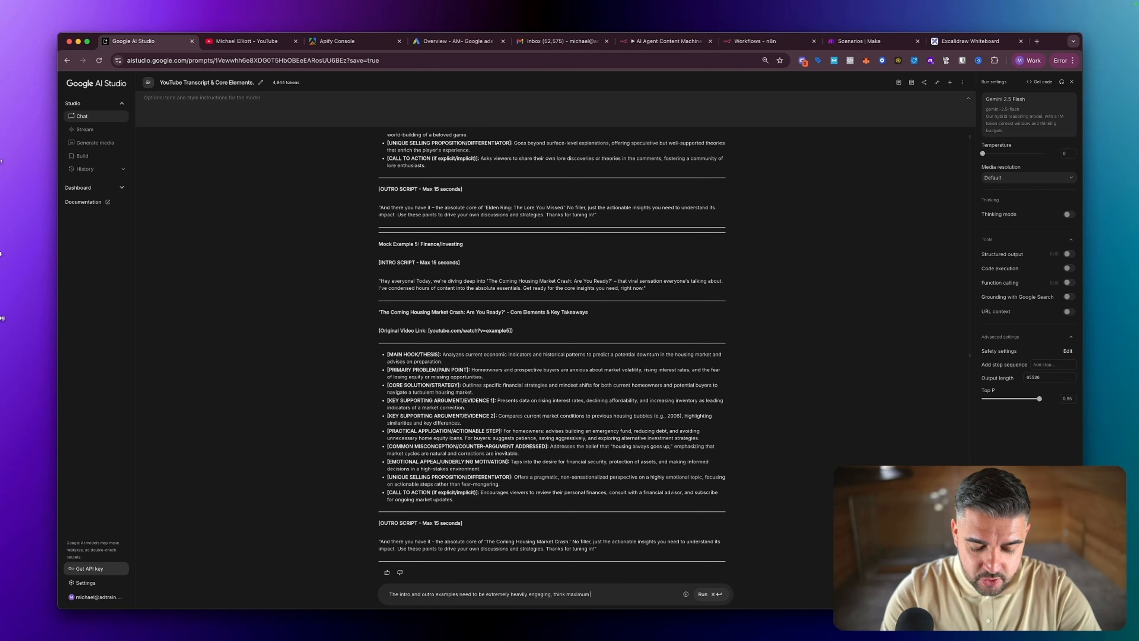
pyautogui.write('enthusiam and')
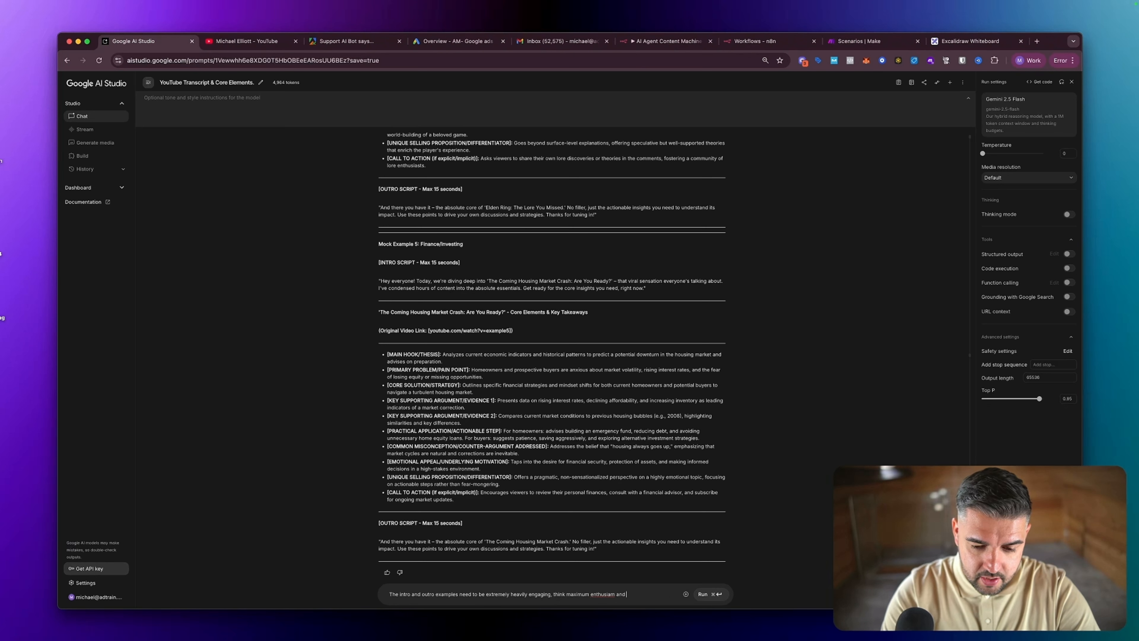
# - Continue the prompt with "rewrite all of ther above with the new intros and outros"
pyautogui.write(' give m')
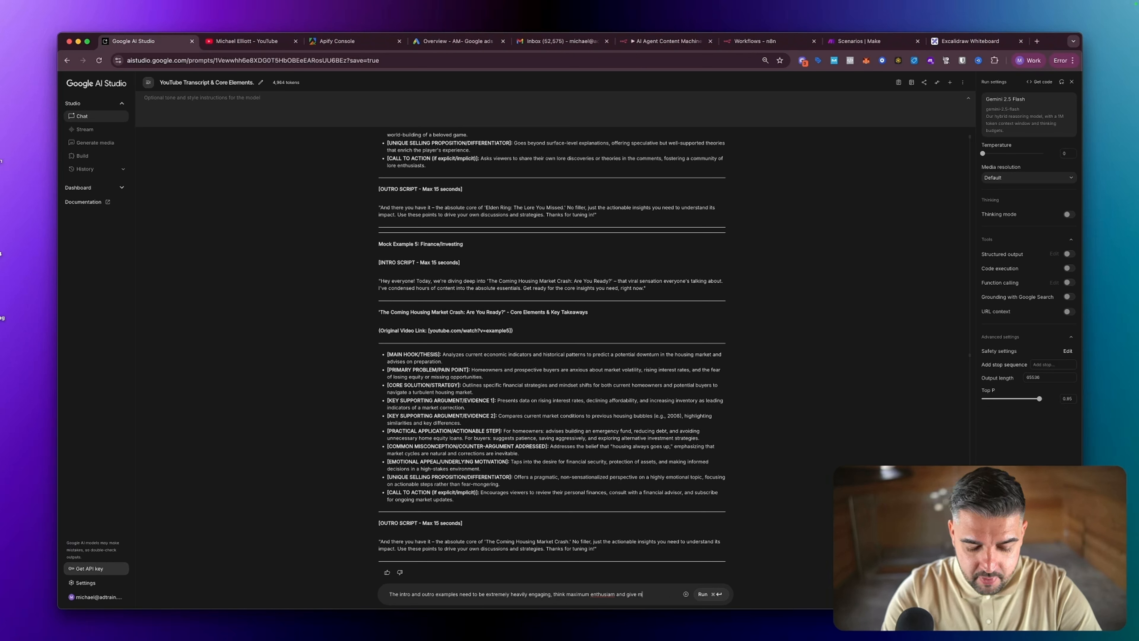
pyautogui.press('BackSpace')
pyautogui.press('BackSpace')
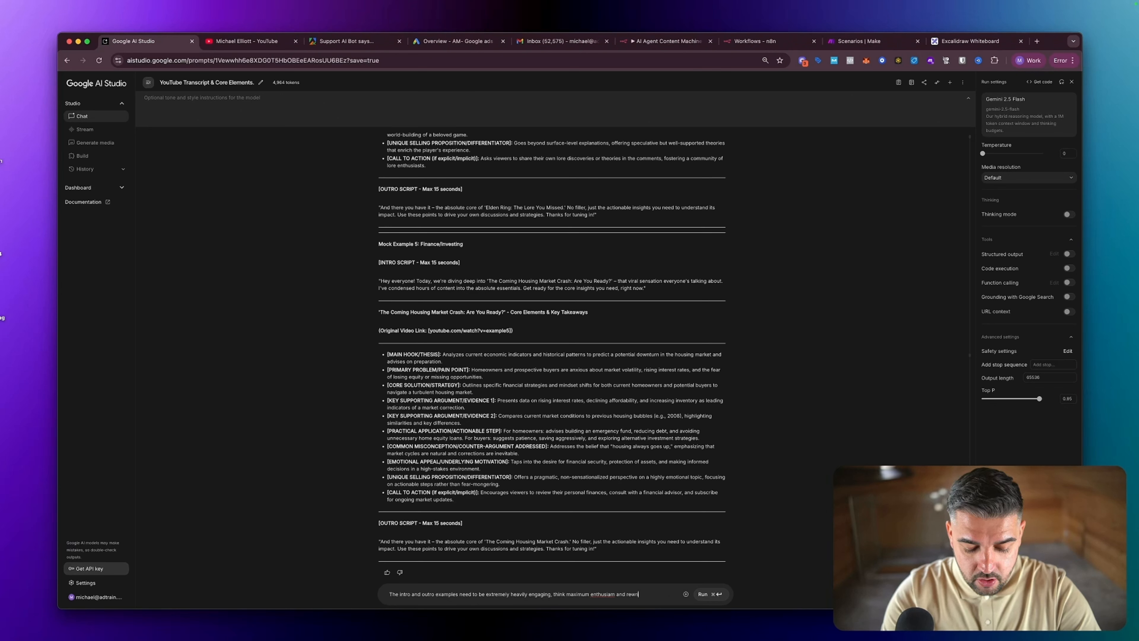
pyautogui.write('ll of ther above')
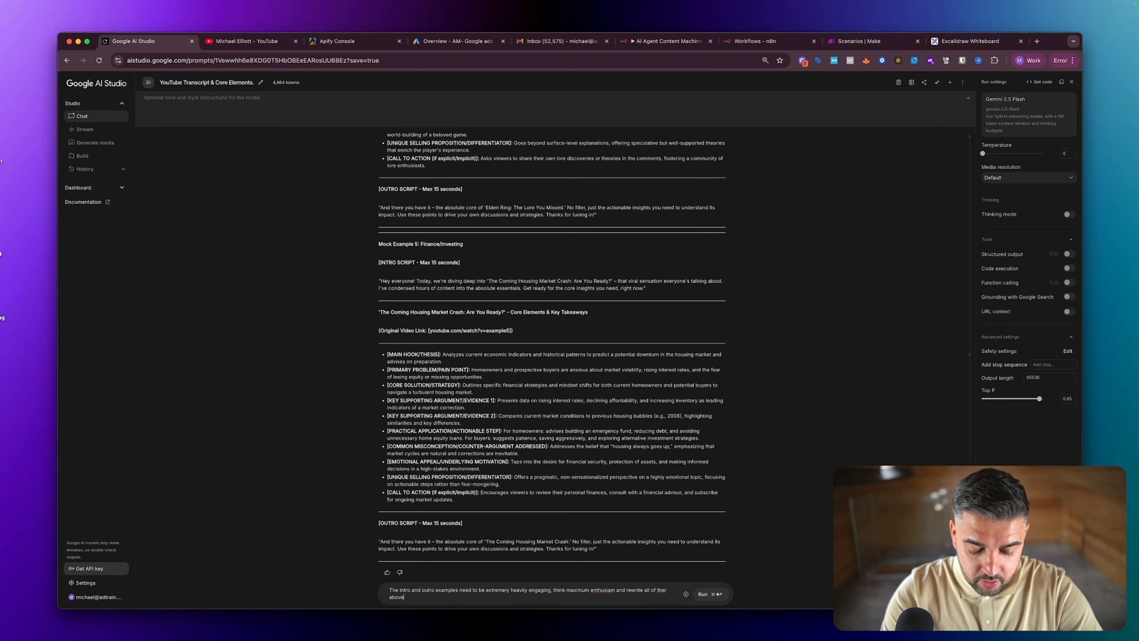
pyautogui.write(' with the new')
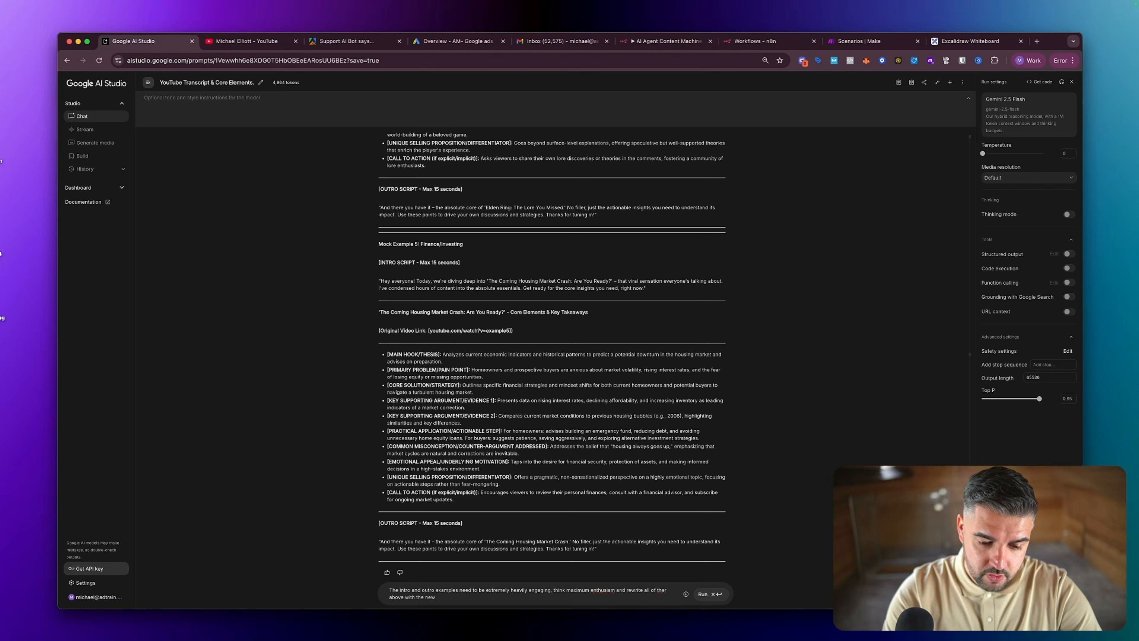
pyautogui.write(' intros and outros')
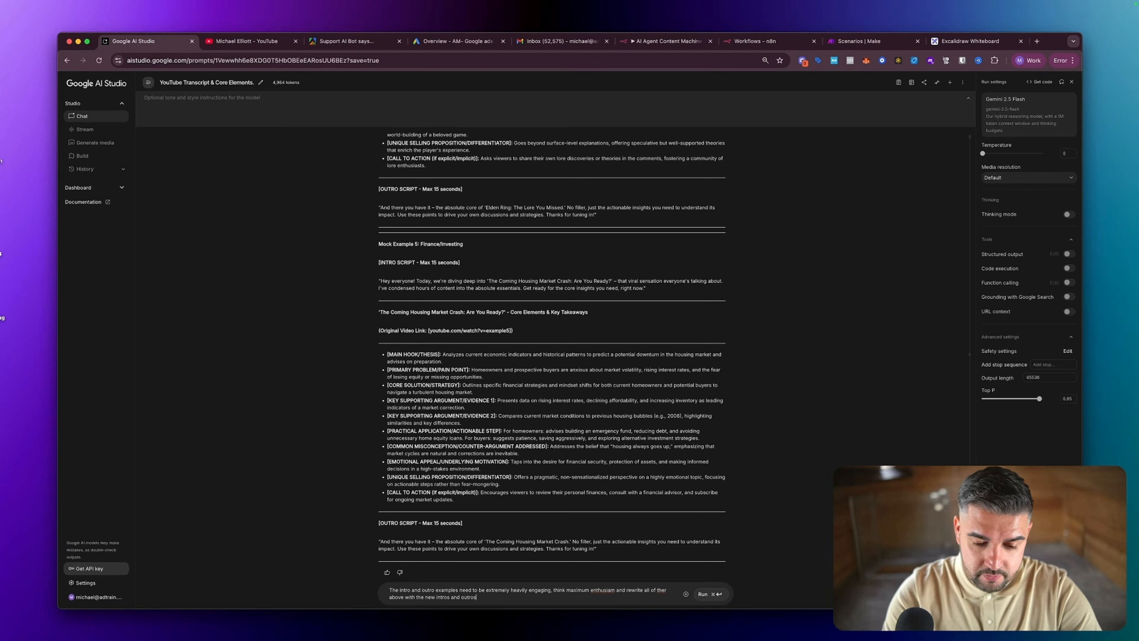
# - Correct "ther" to "the" and "enthusiam" to "enthusiasm" in the prompt, and run it
pyautogui.click(667, 590)
pyautogui.press('BackSpace')
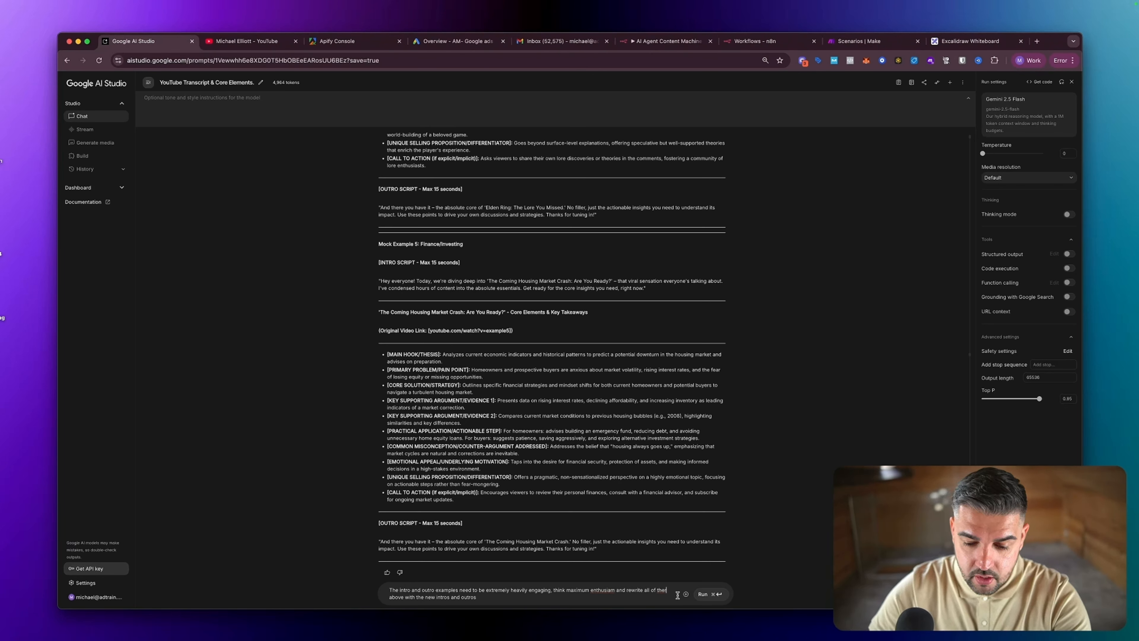
pyautogui.rightClick(606, 590)
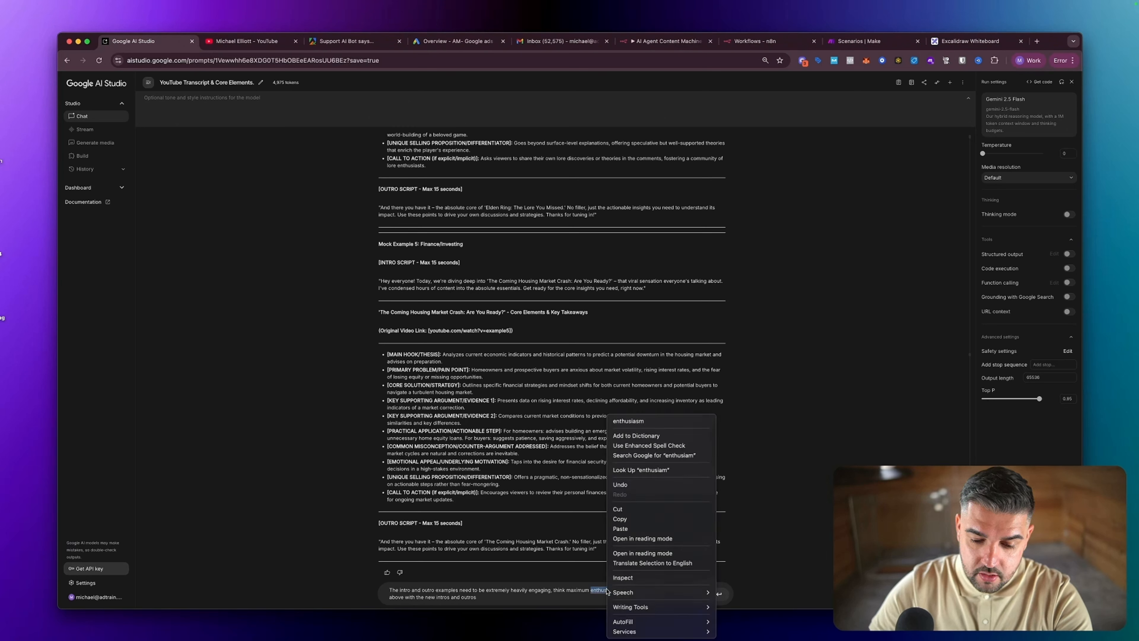
pyautogui.click(637, 421)
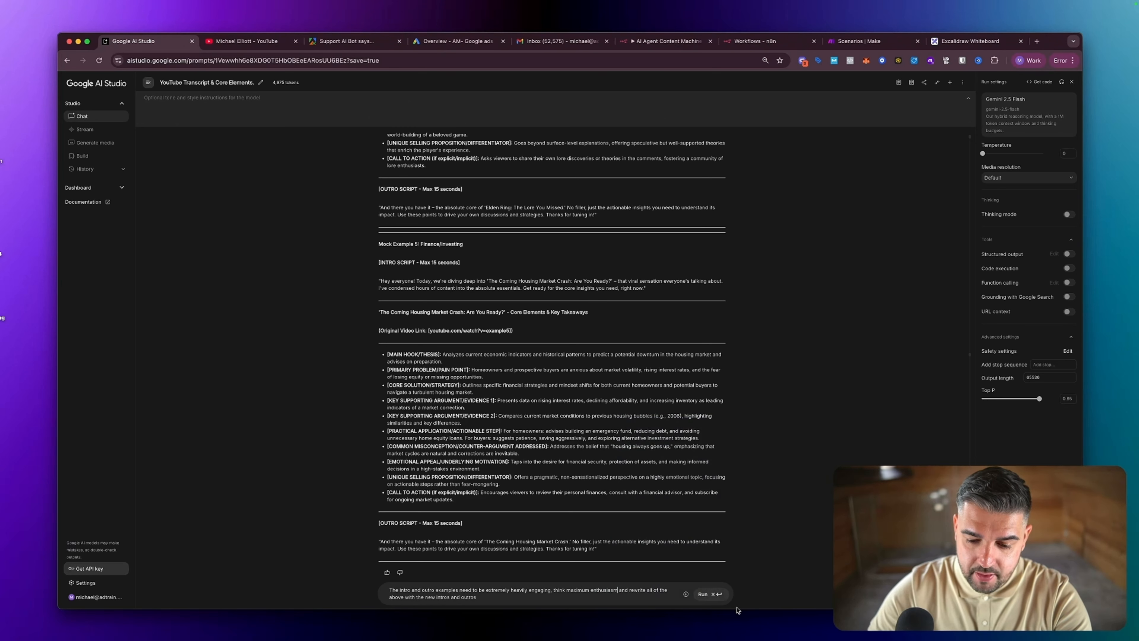
pyautogui.click(708, 596)
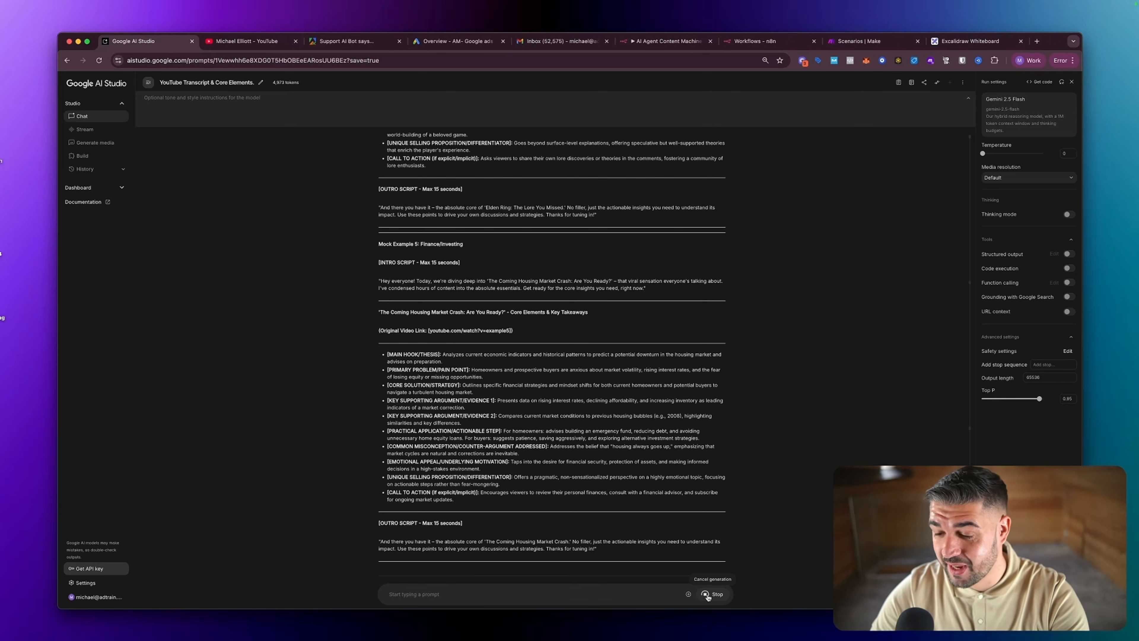
# - Review the rewritten mock examples' intros and outros, and run the follow-up prompt "Please give me 5 more examples in the ai space"
pyautogui.scroll(-4, 554, 513)
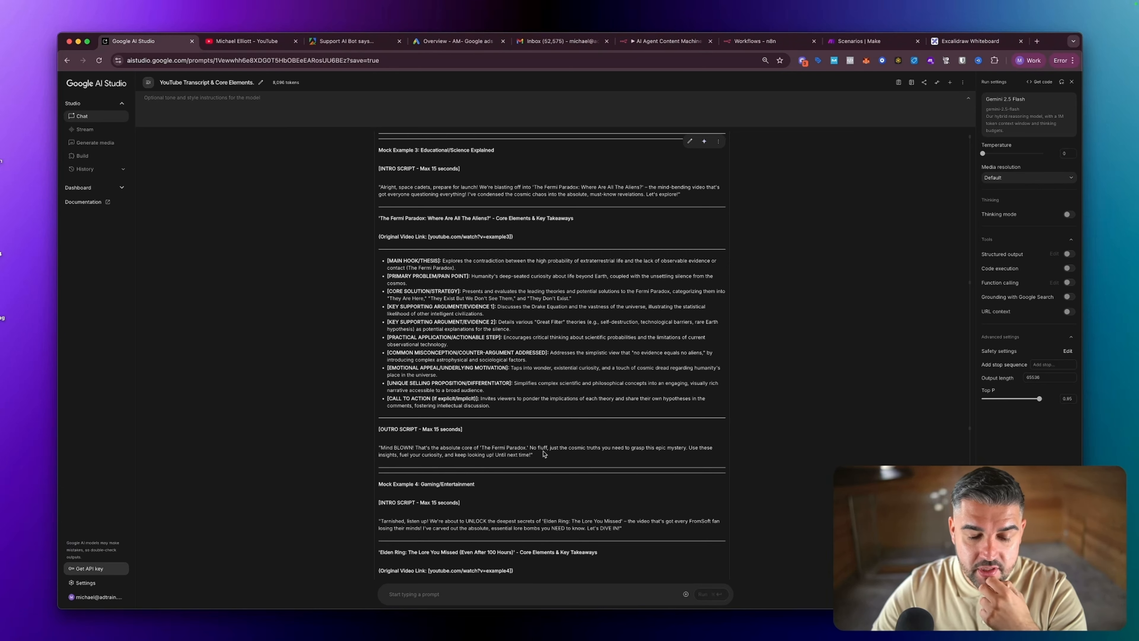
pyautogui.scroll(-9, 543, 454)
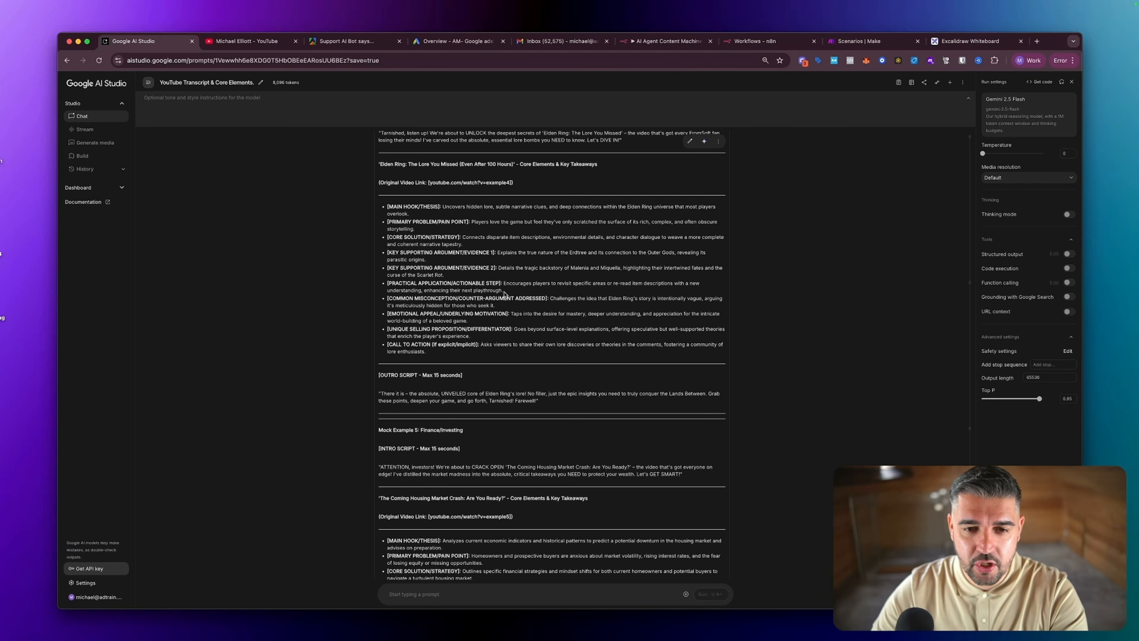
pyautogui.scroll(-5, 503, 290)
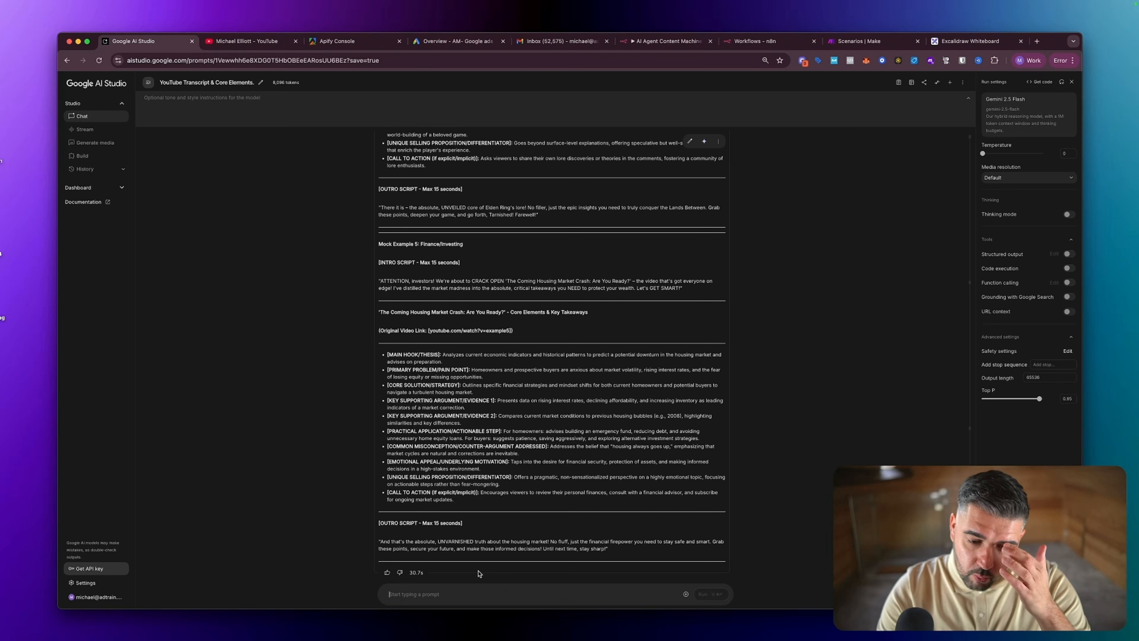
pyautogui.write('P')
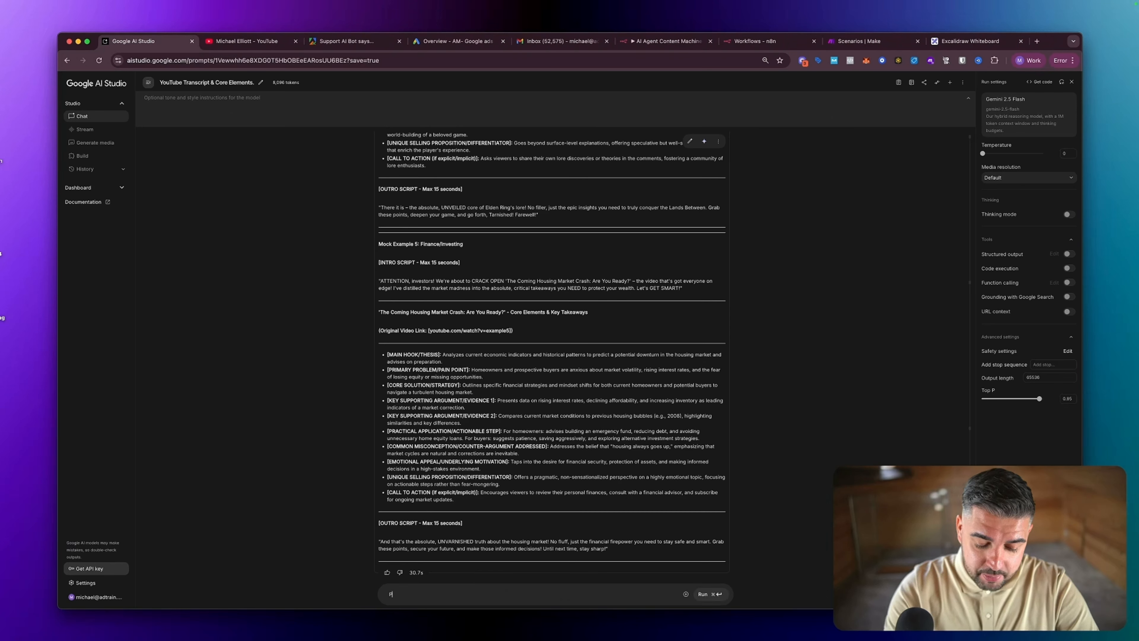
pyautogui.write('lease give me 5')
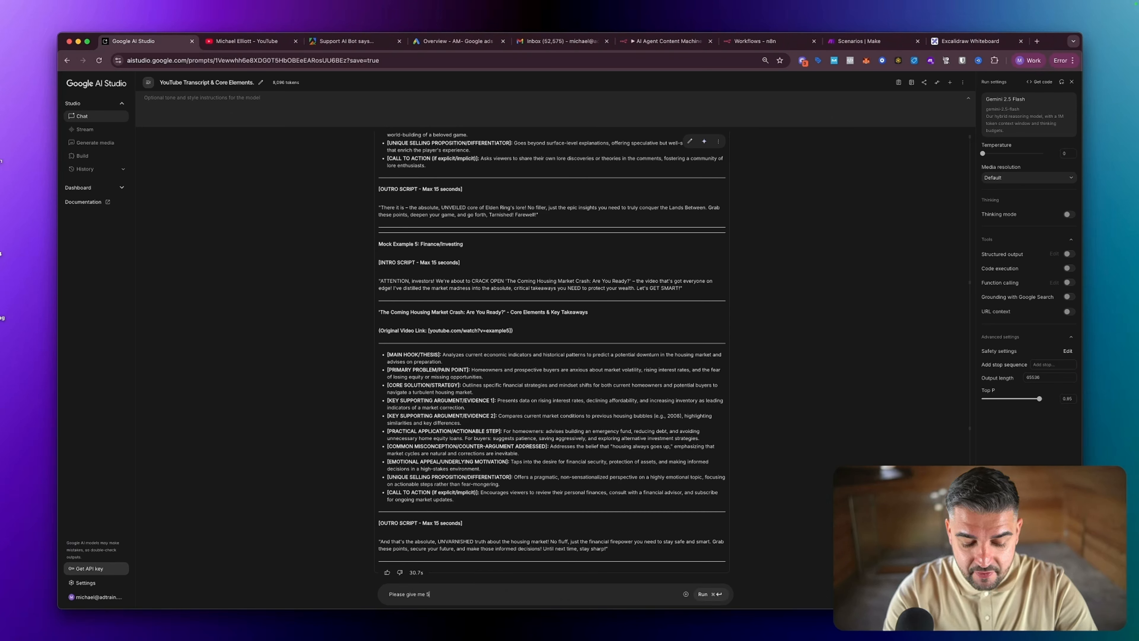
pyautogui.write(' more examples in')
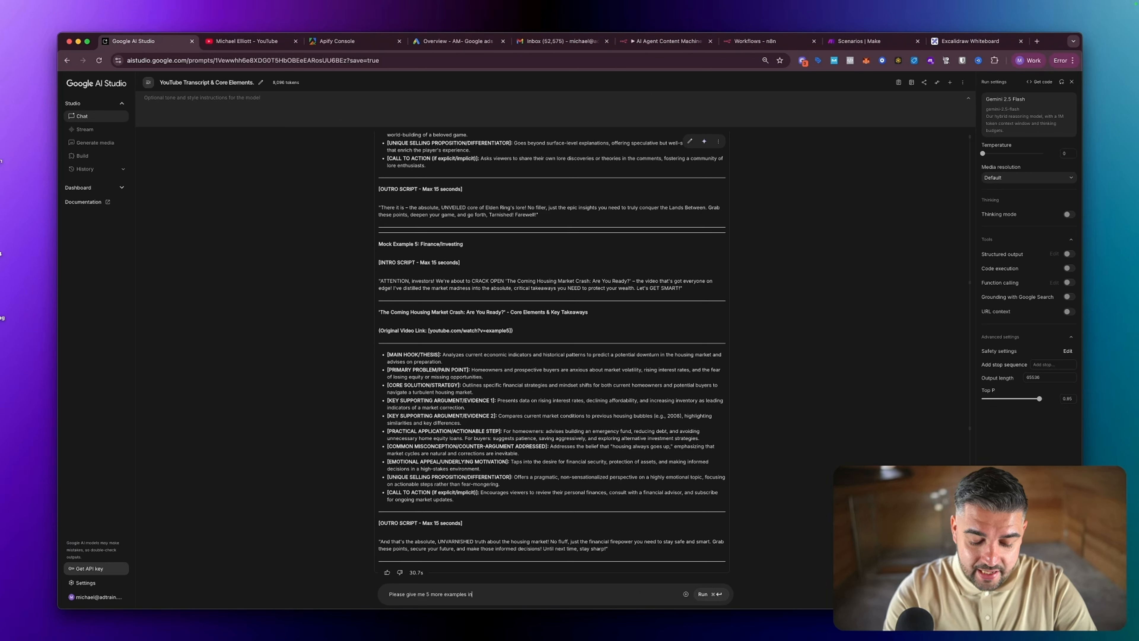
pyautogui.write(' the ai space')
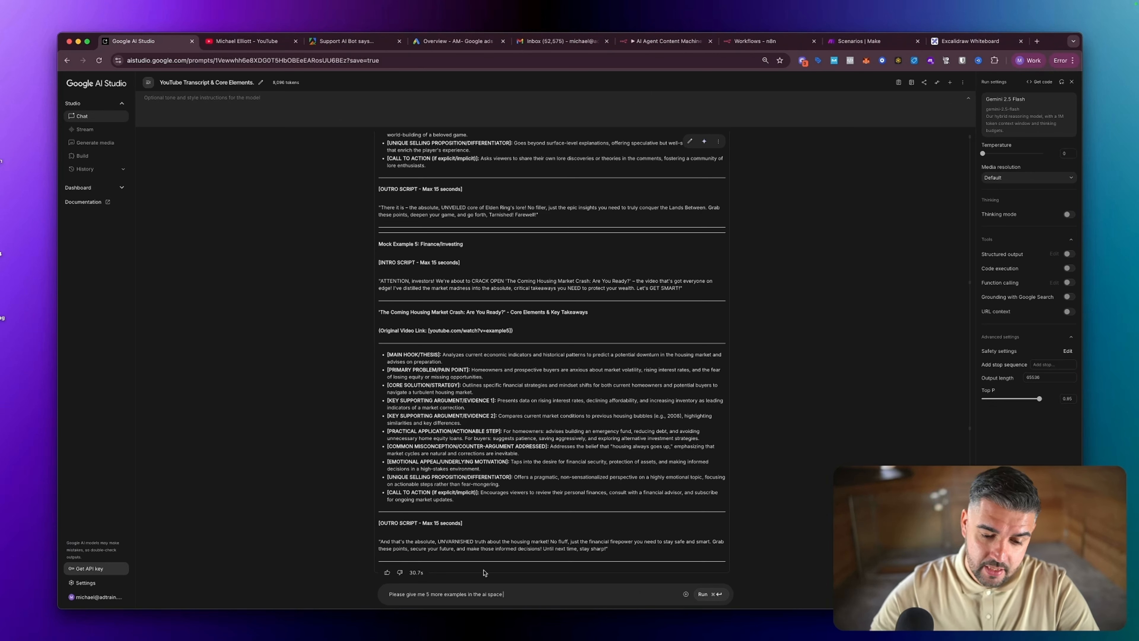
pyautogui.click(708, 597)
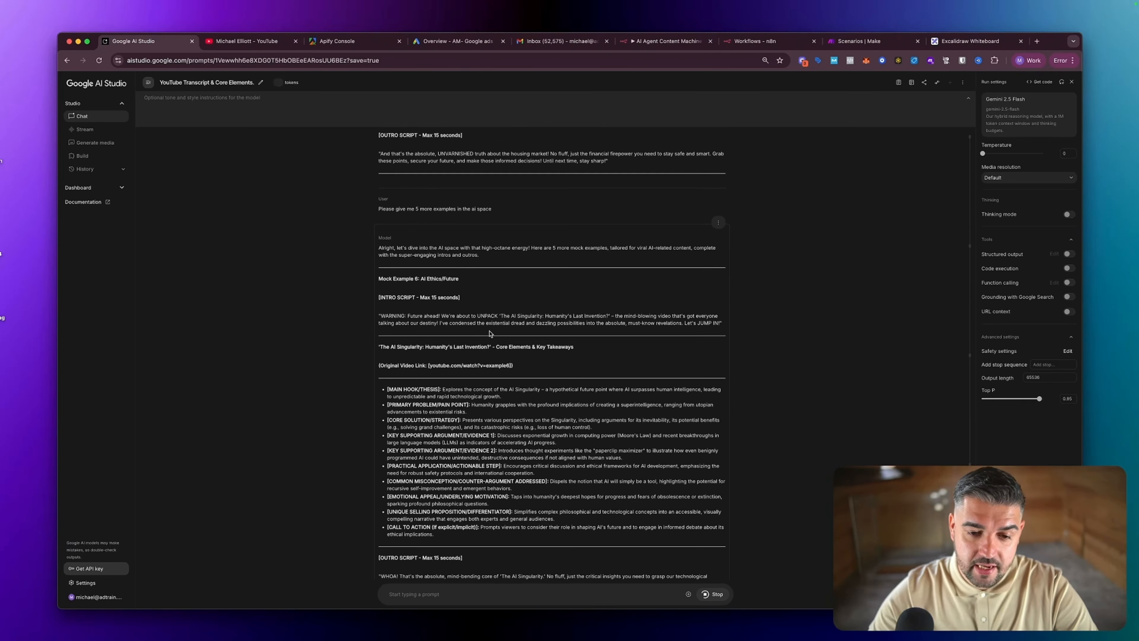
# - Begin a follow-up prompt with "Please rewrite these 5 but humanise the intro and outro slightly, this is a little over the top, we want"
pyautogui.moveTo(482, 324); pyautogui.dragTo(604, 333)
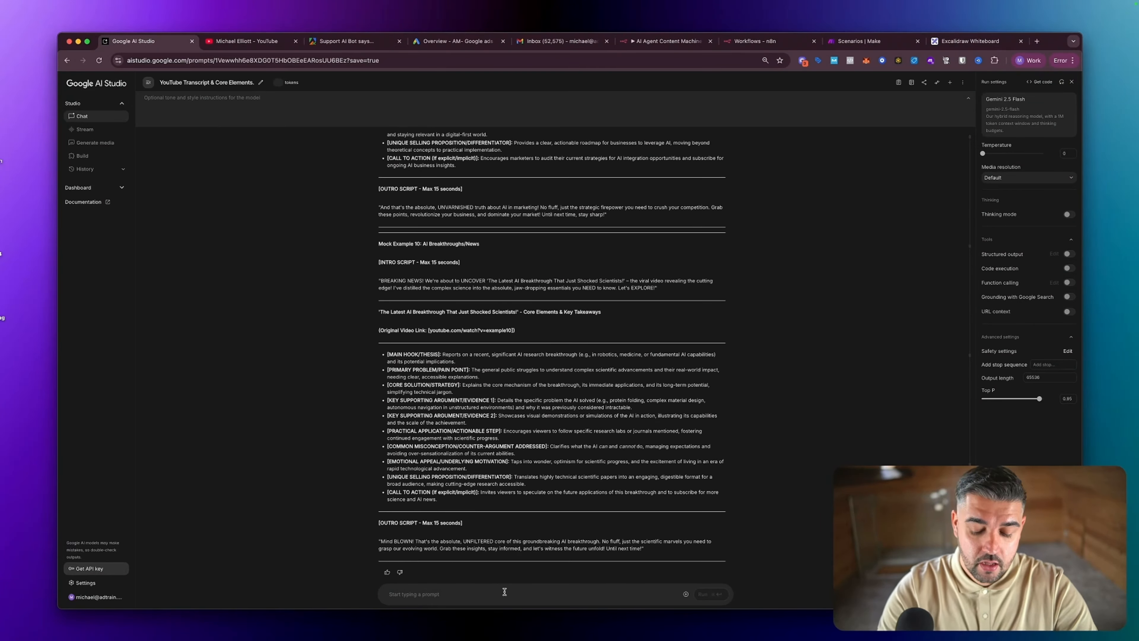
pyautogui.write('Please rewrite these 5 but humanise the intro and outro slightly, this is ')
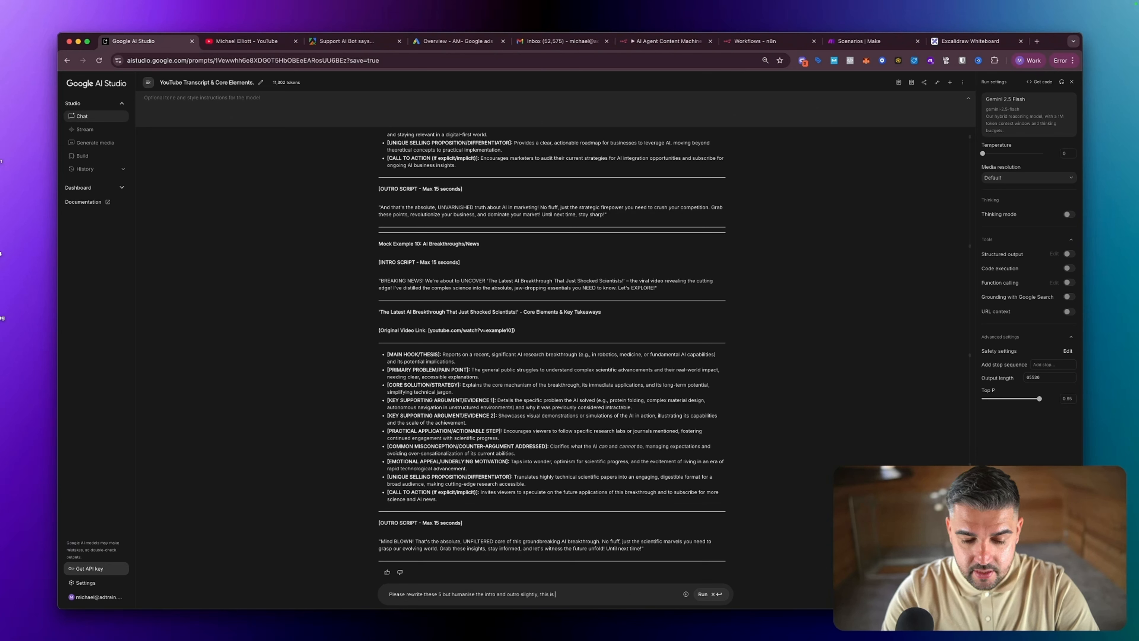
pyautogui.write('a little over th')
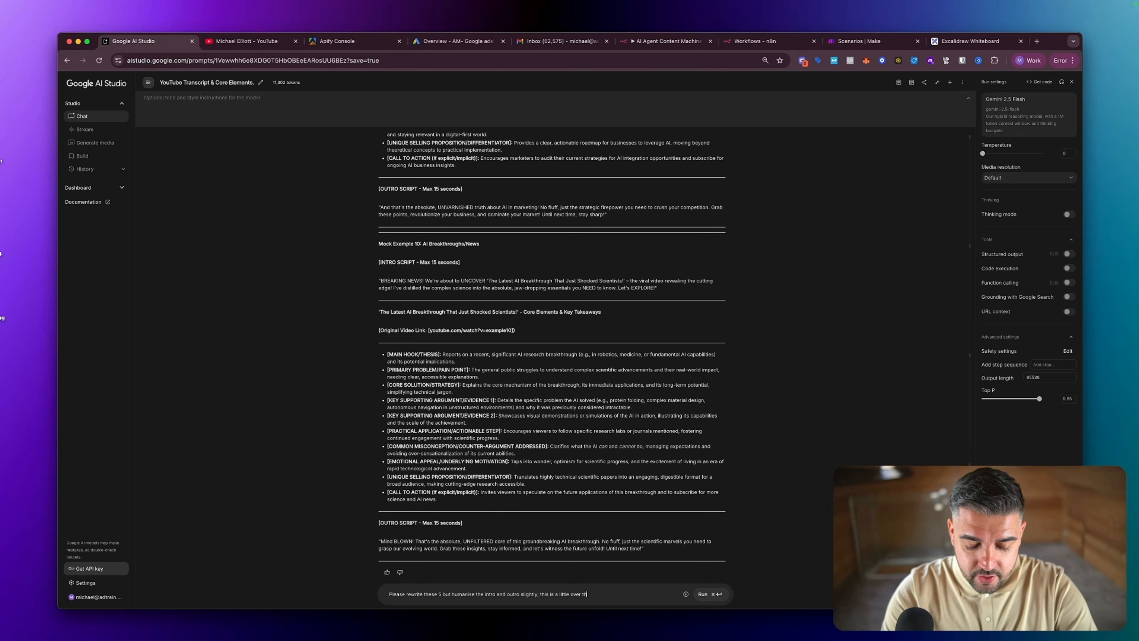
pyautogui.write('e top, we want en')
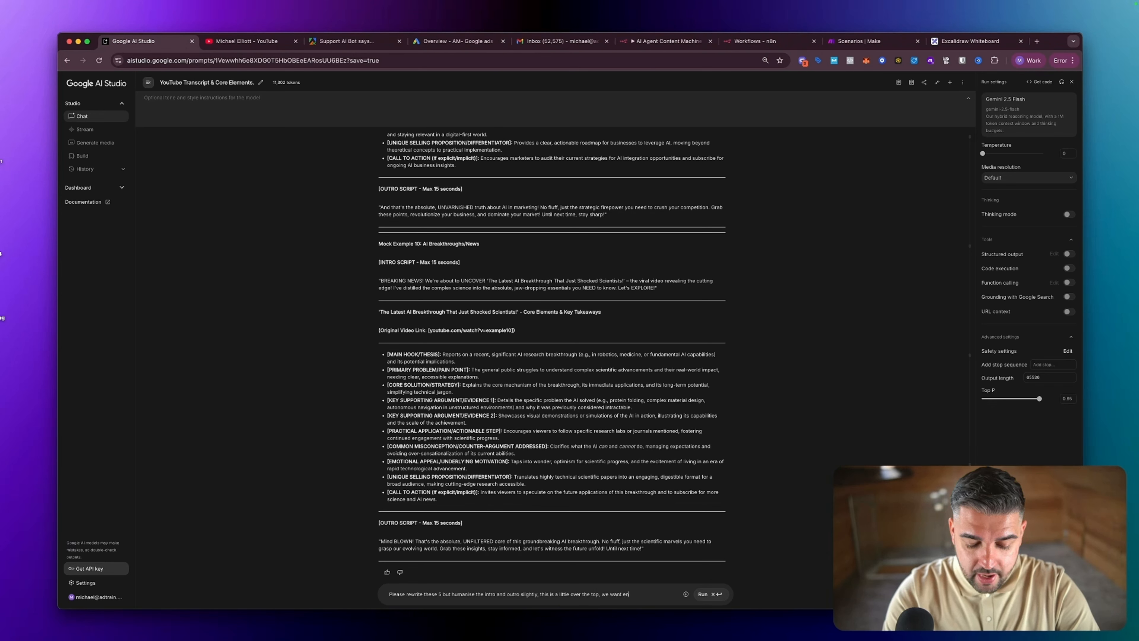
# - Finish the prompt with "engagement but relatable intros and outros" and run it
pyautogui.write('gagement but re')
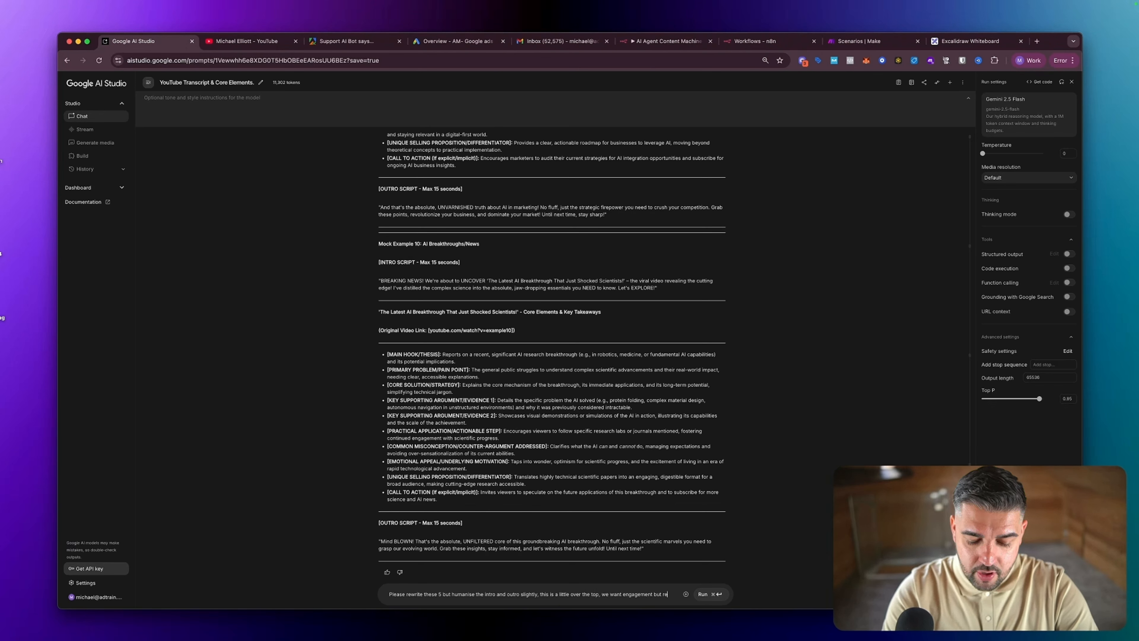
pyautogui.write('latable intros')
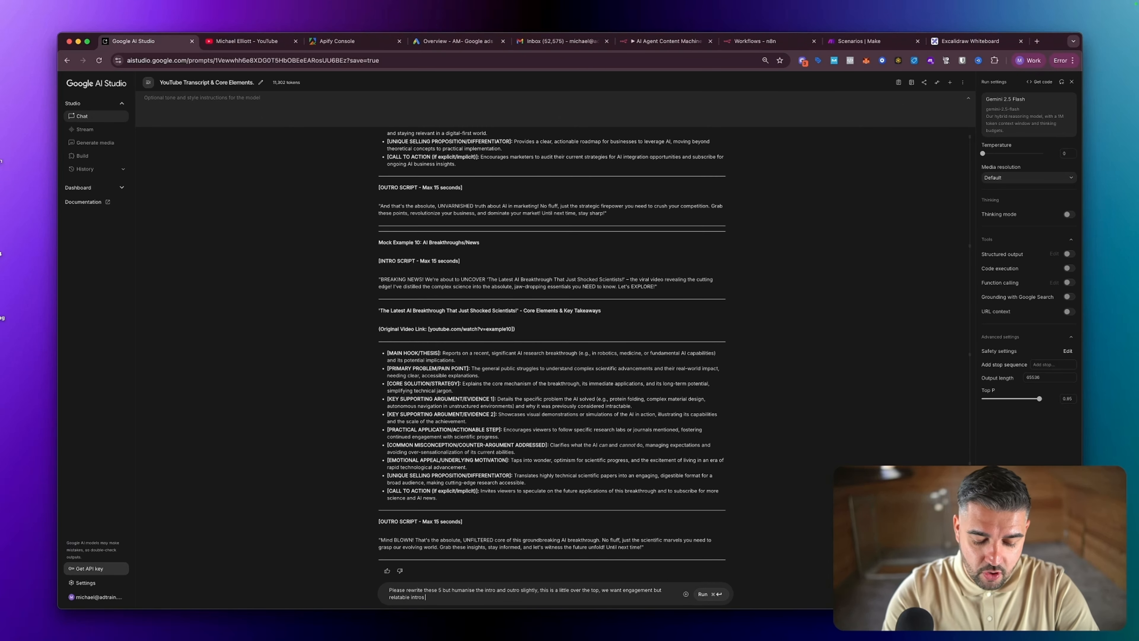
pyautogui.write(' and outros')
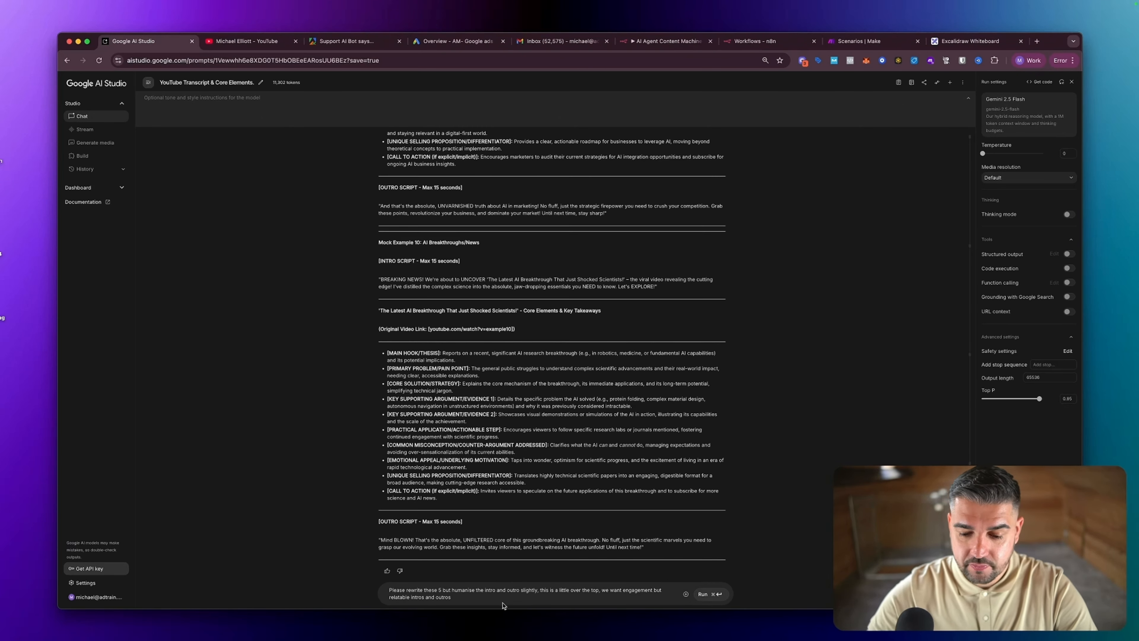
pyautogui.click(700, 594)
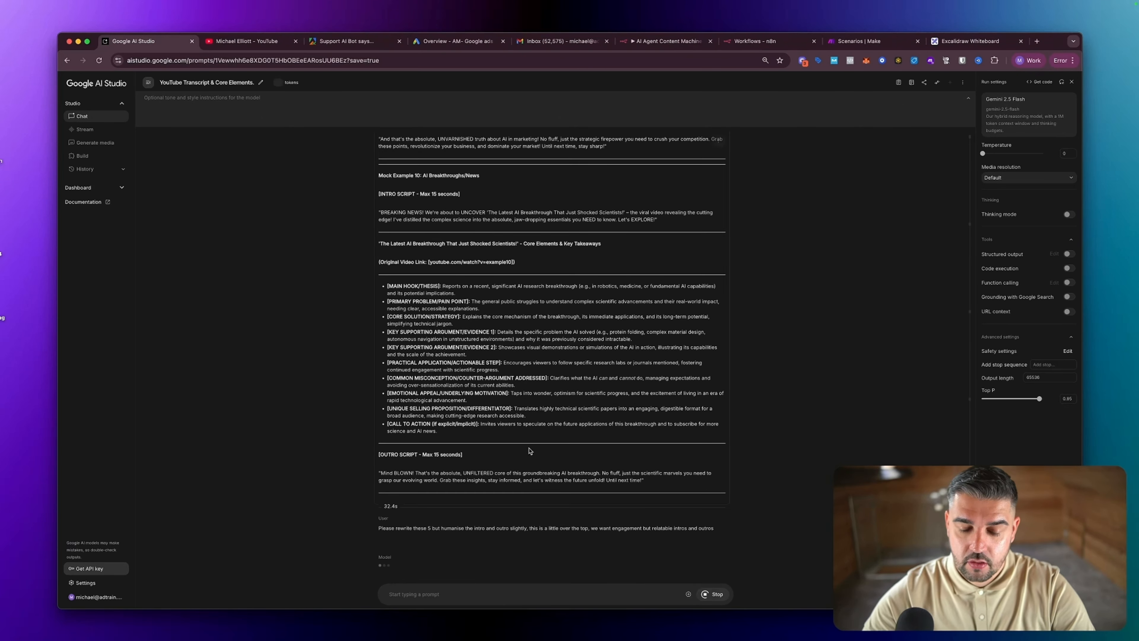
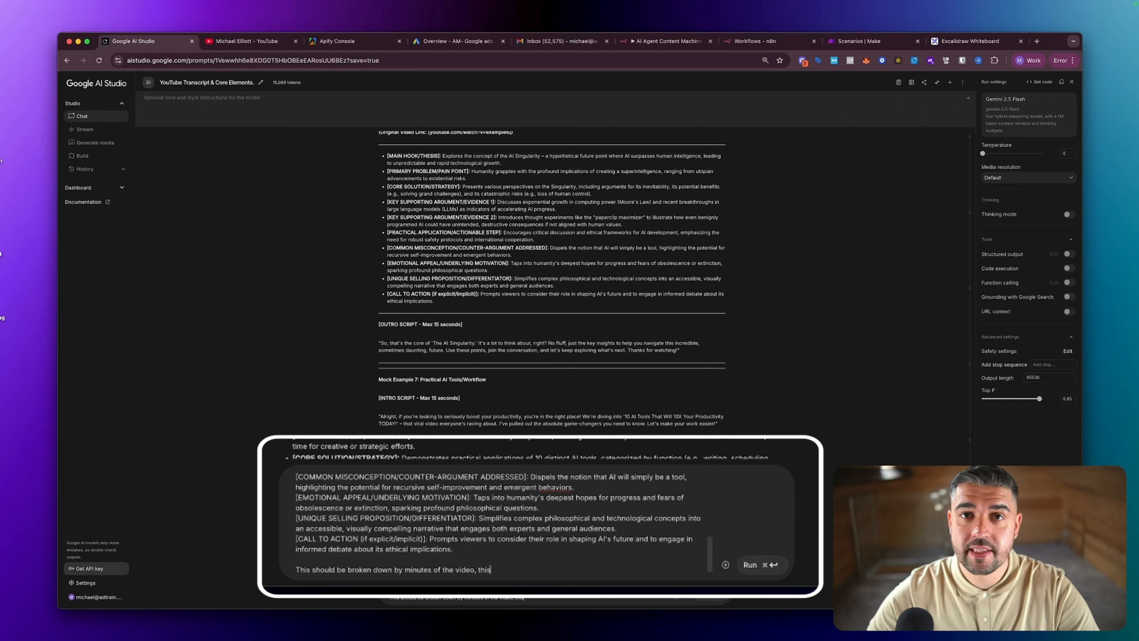
# - Review the drafted prompt and the conversation's earlier responses, from the core elements template through the mock examples' intros, takeaways and outros
pyautogui.scroll(10, 582, 519)
pyautogui.scroll(5, 566, 359)
pyautogui.scroll(-15, 565, 359)
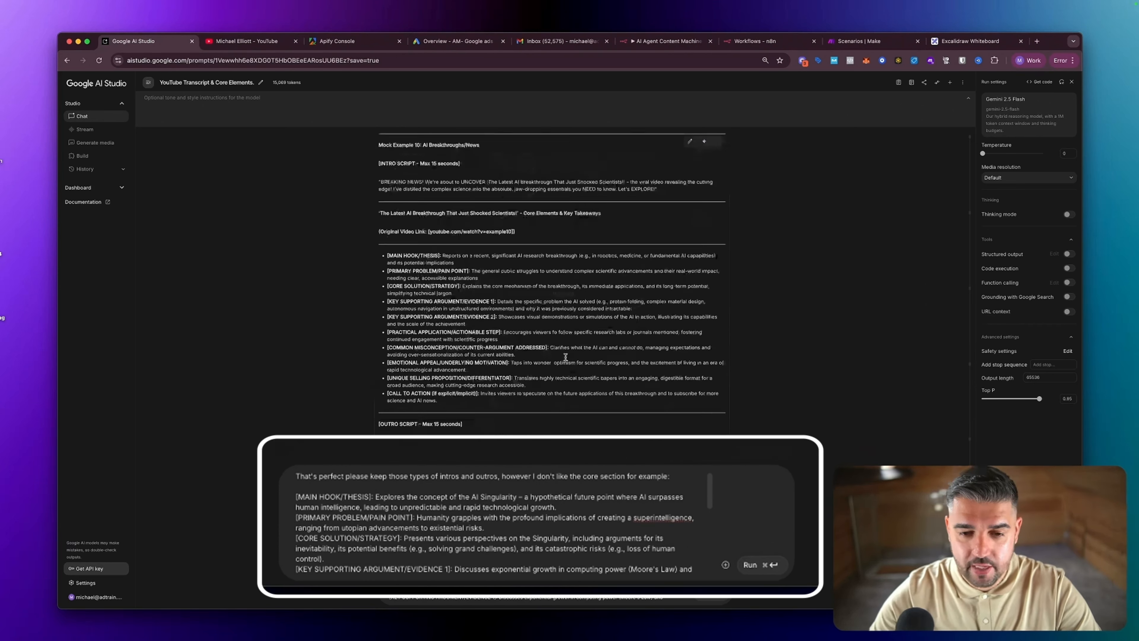
pyautogui.scroll(-15, 566, 359)
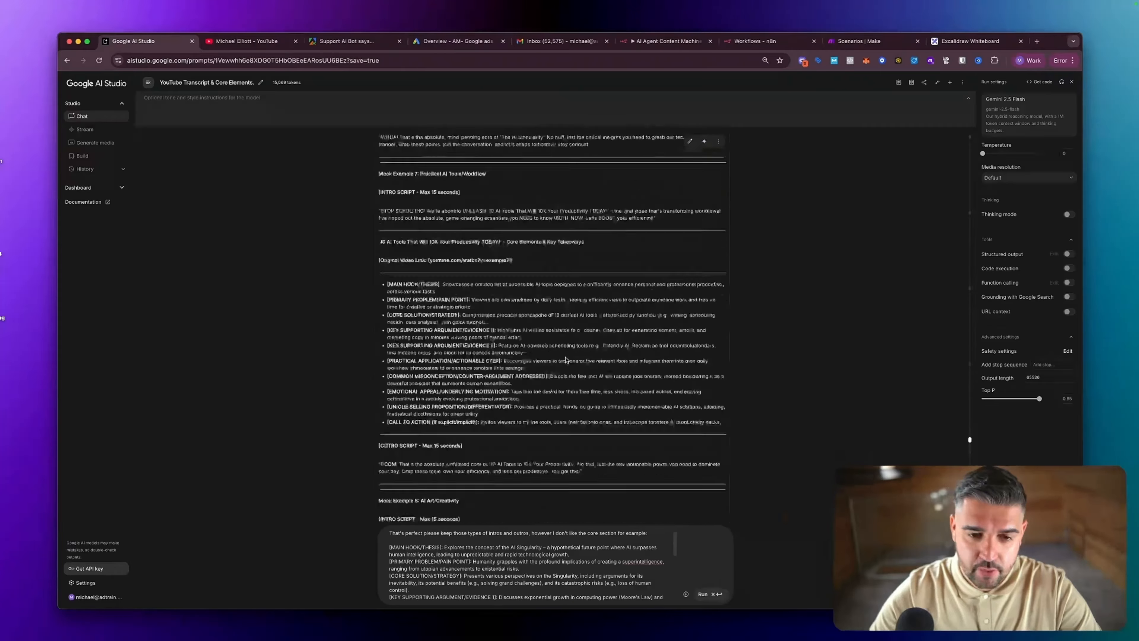
pyautogui.scroll(15, 565, 358)
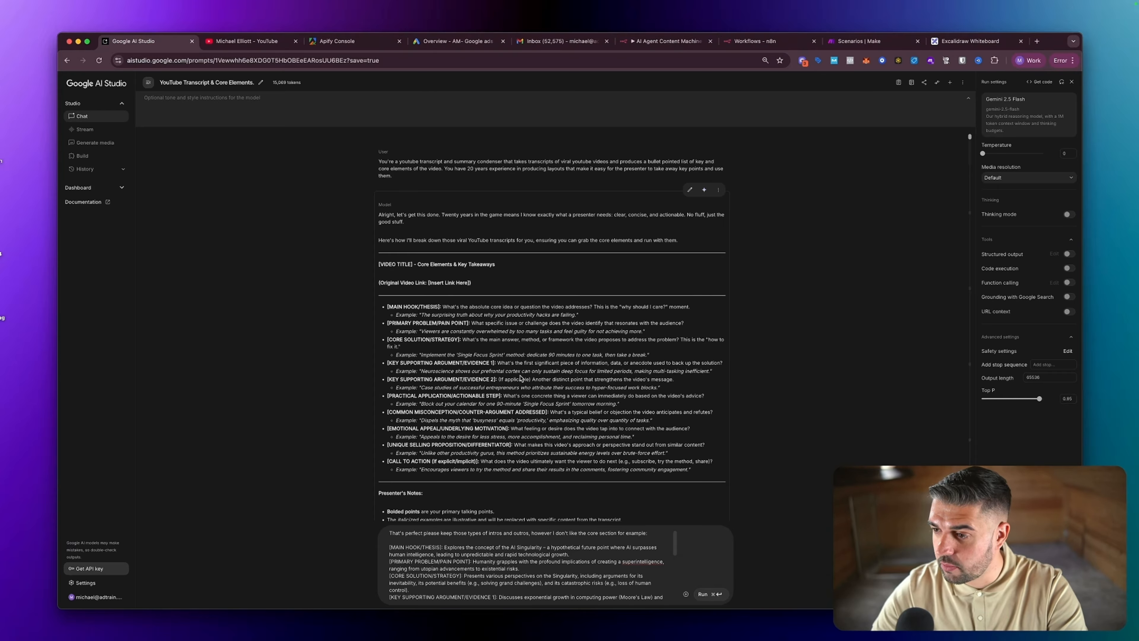
pyautogui.scroll(-20, 502, 343)
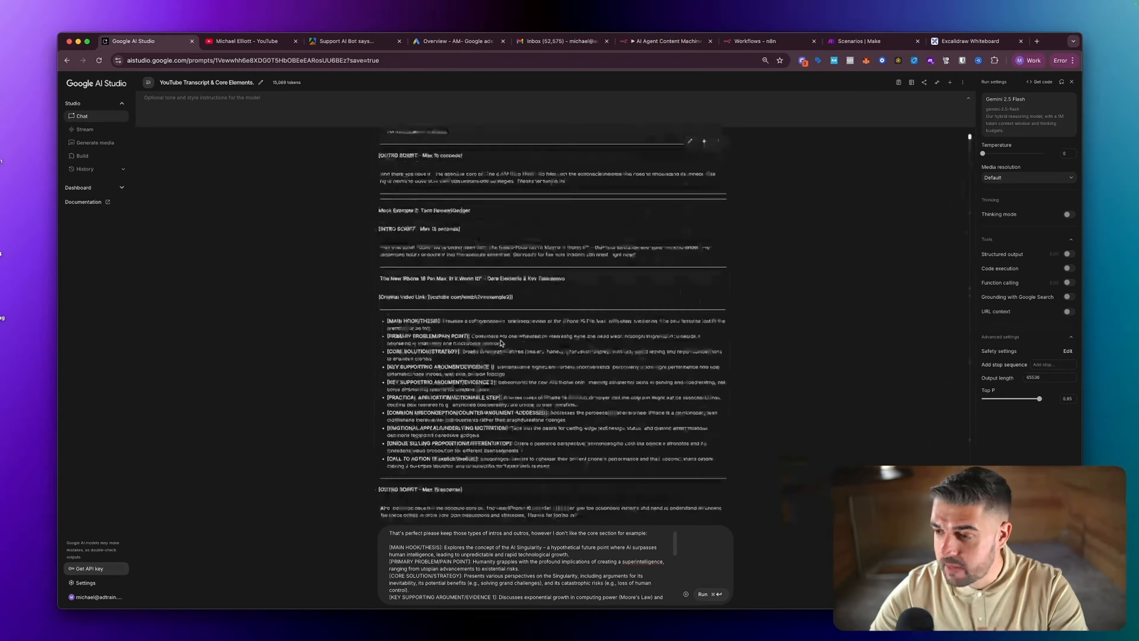
pyautogui.scroll(-15, 502, 343)
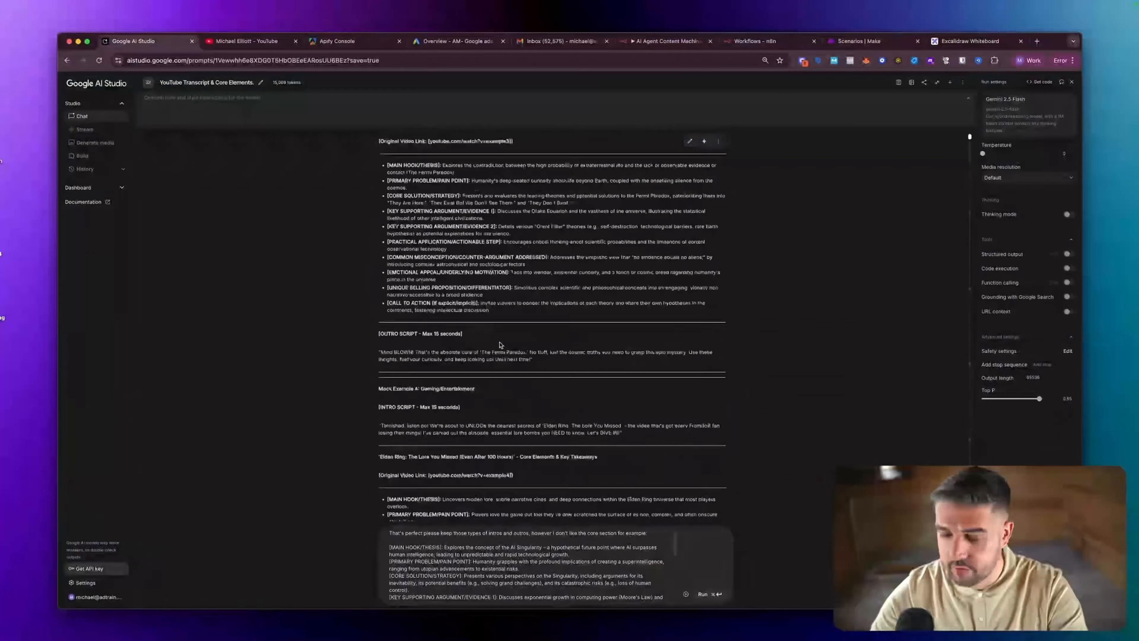
pyautogui.scroll(-10, 500, 344)
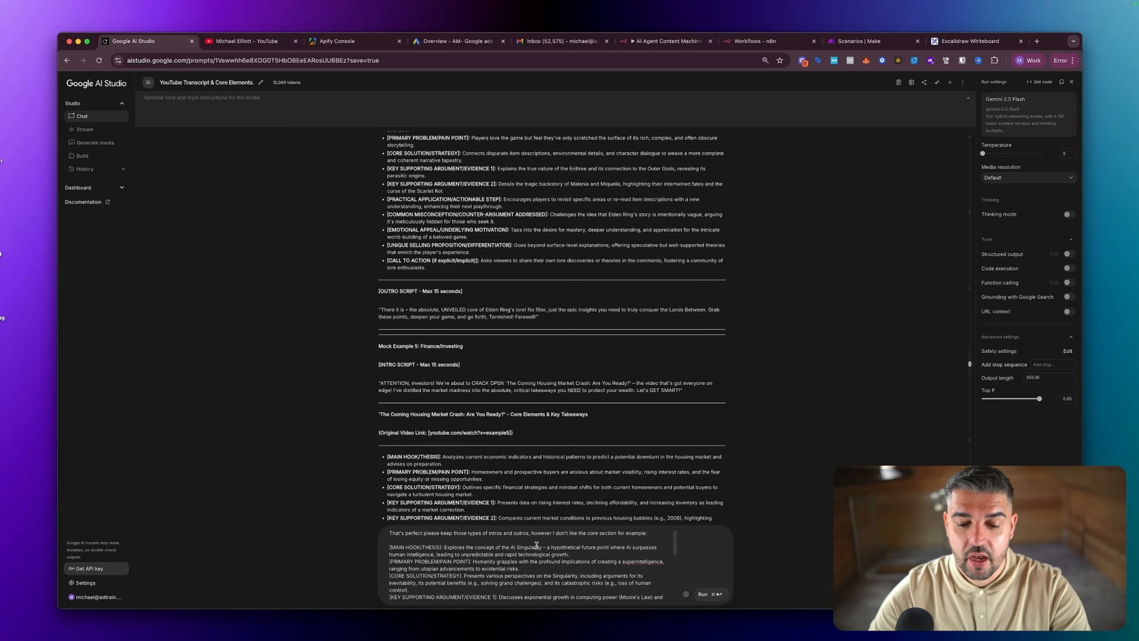
# - Continue the drafted prompt after "This should be broken down by minutes of the video," with "I want you to understand that your specific job is to"
pyautogui.scroll(-8, 536, 545)
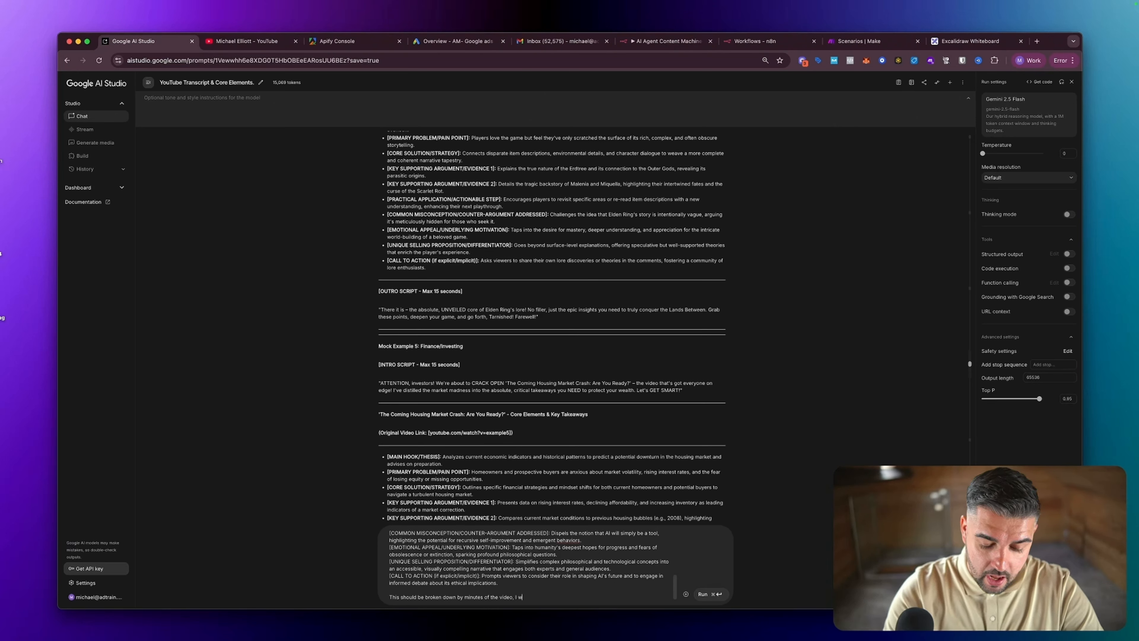
pyautogui.write('I want you to understan')
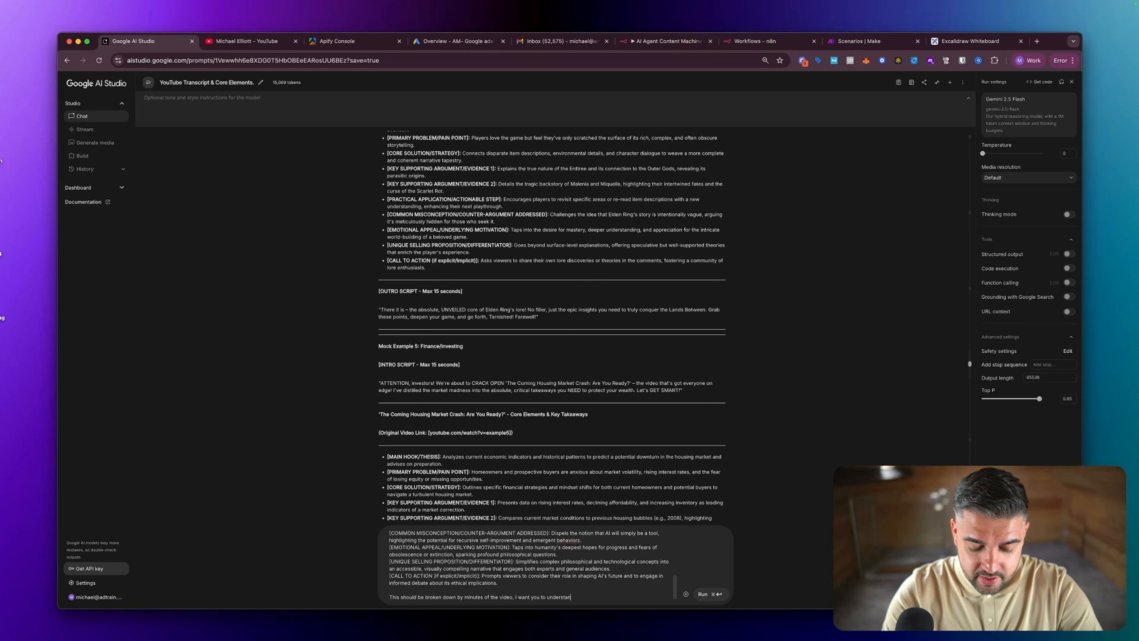
pyautogui.write('d that your')
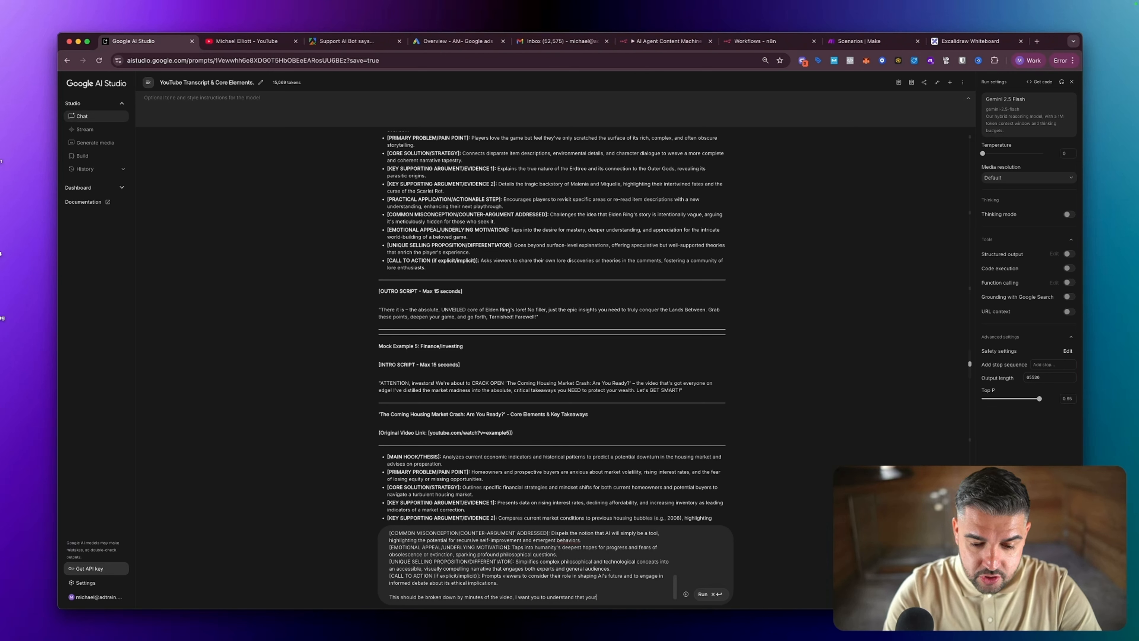
pyautogui.write(' specific')
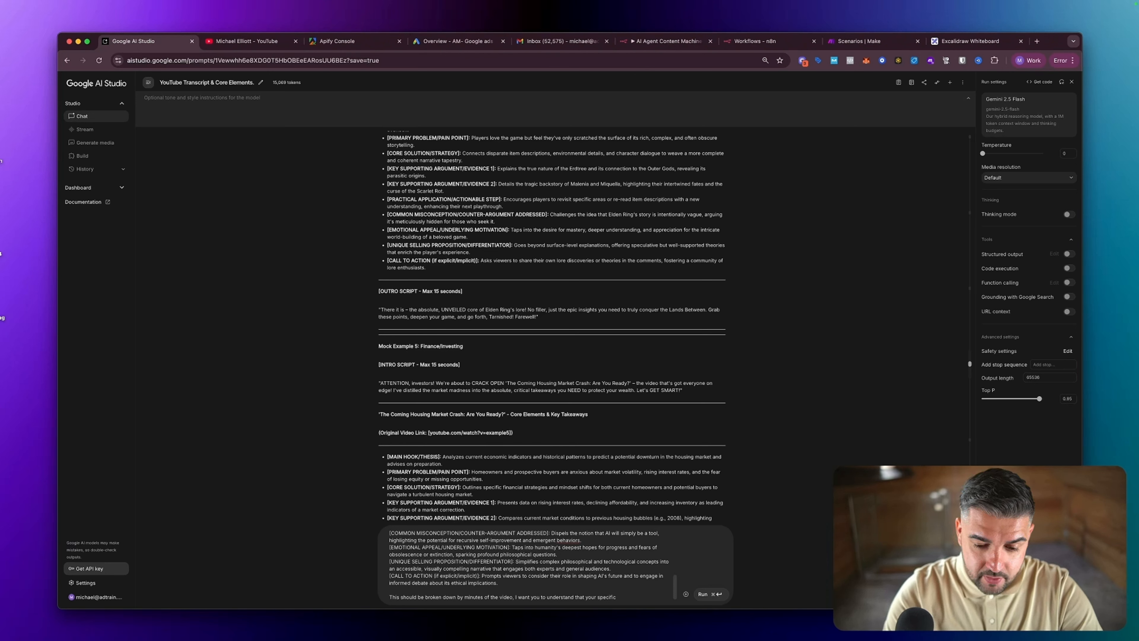
pyautogui.write(' job is to')
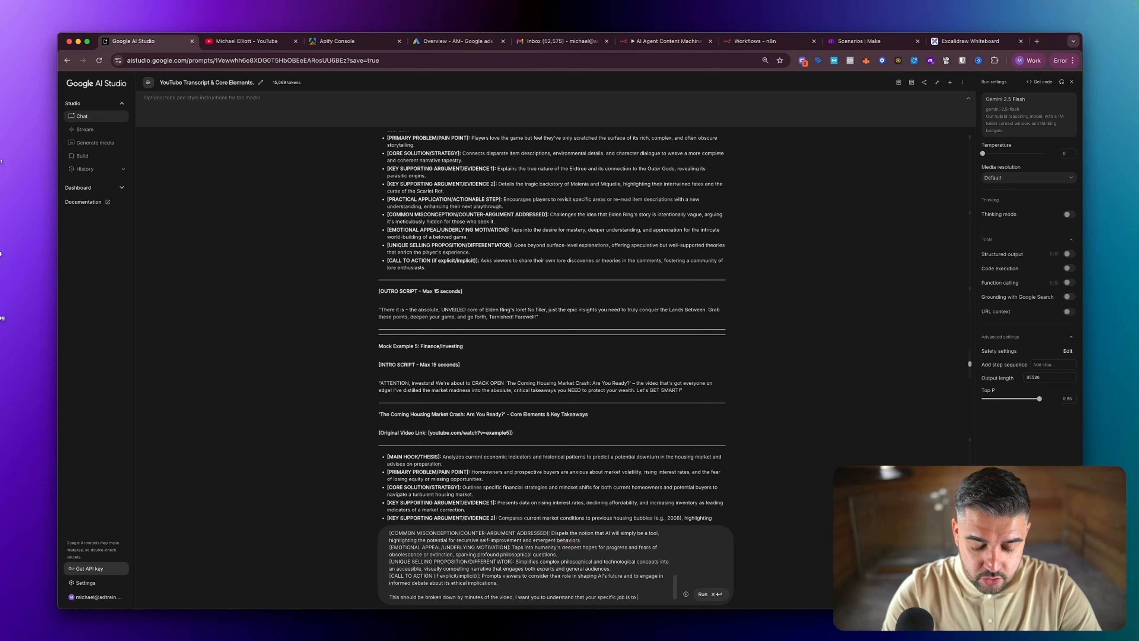
pyautogui.write(' su')
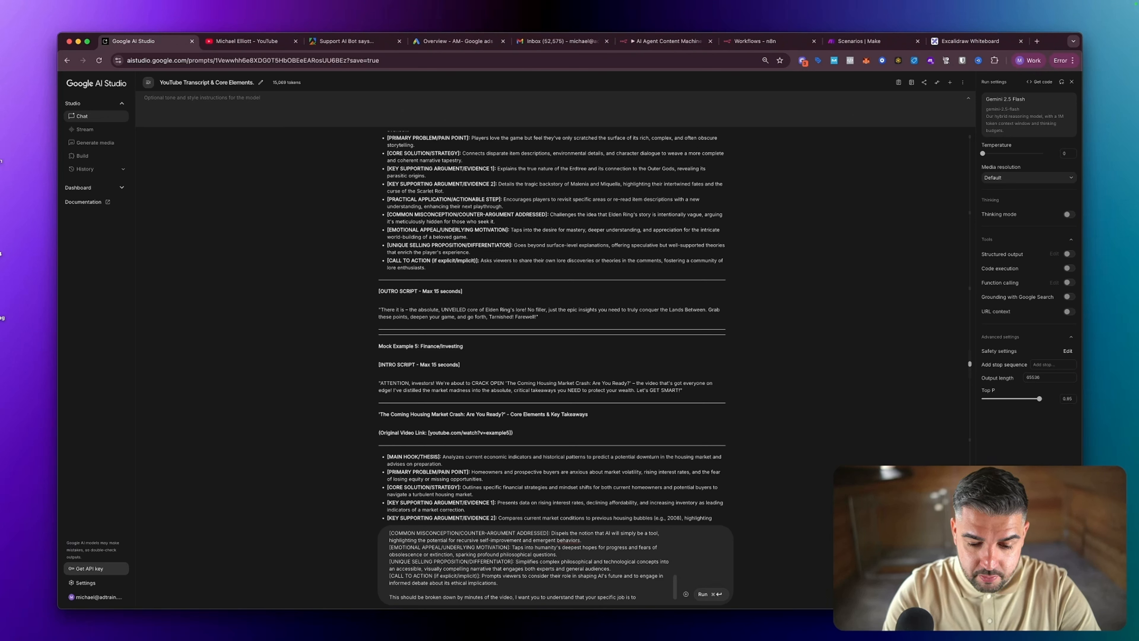
pyautogui.write(' be')
pyautogui.press('BackSpace')
pyautogui.press('BackSpace')
pyautogui.press('BackSpace')
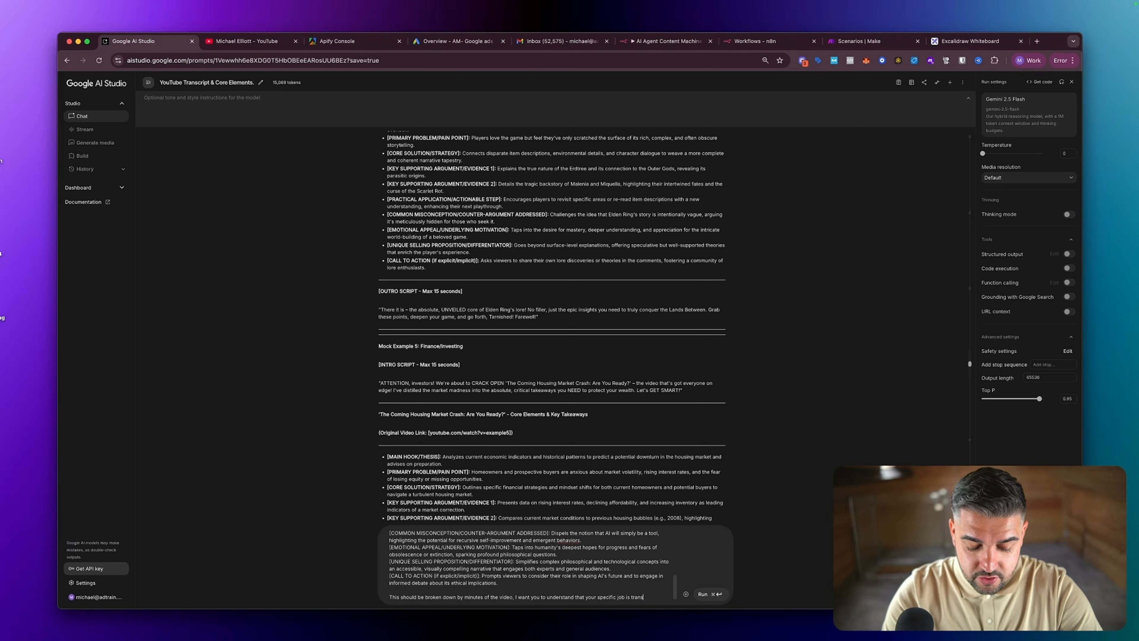
pyautogui.write('ranscrib')
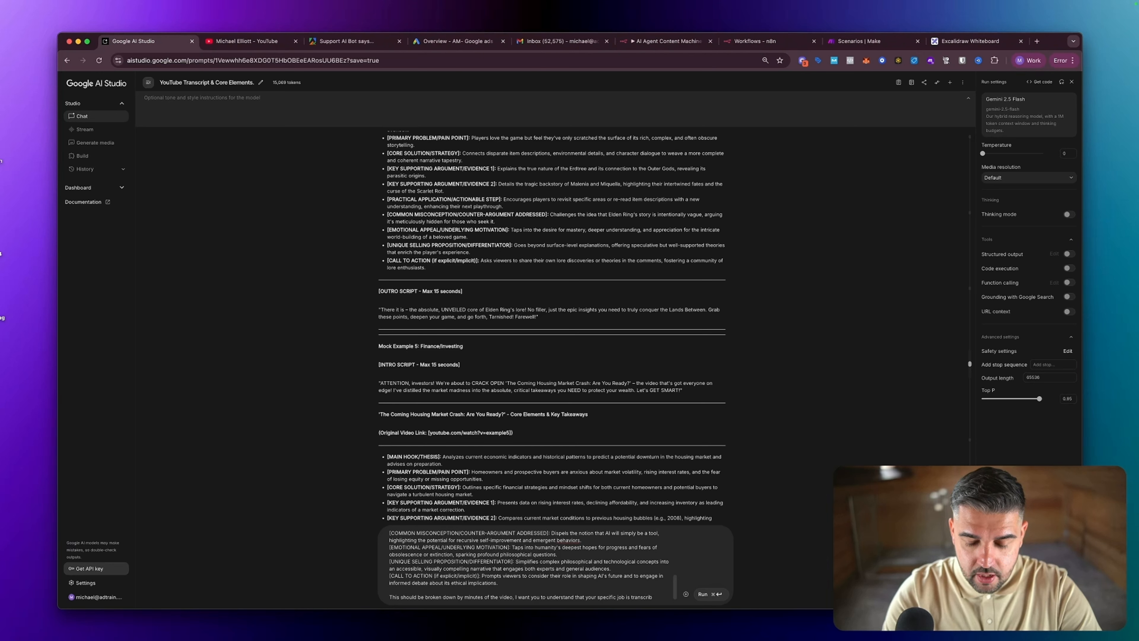
pyautogui.press('BackSpace')
pyautogui.press('BackSpace')
pyautogui.press('BackSpace')
pyautogui.press('BackSpace')
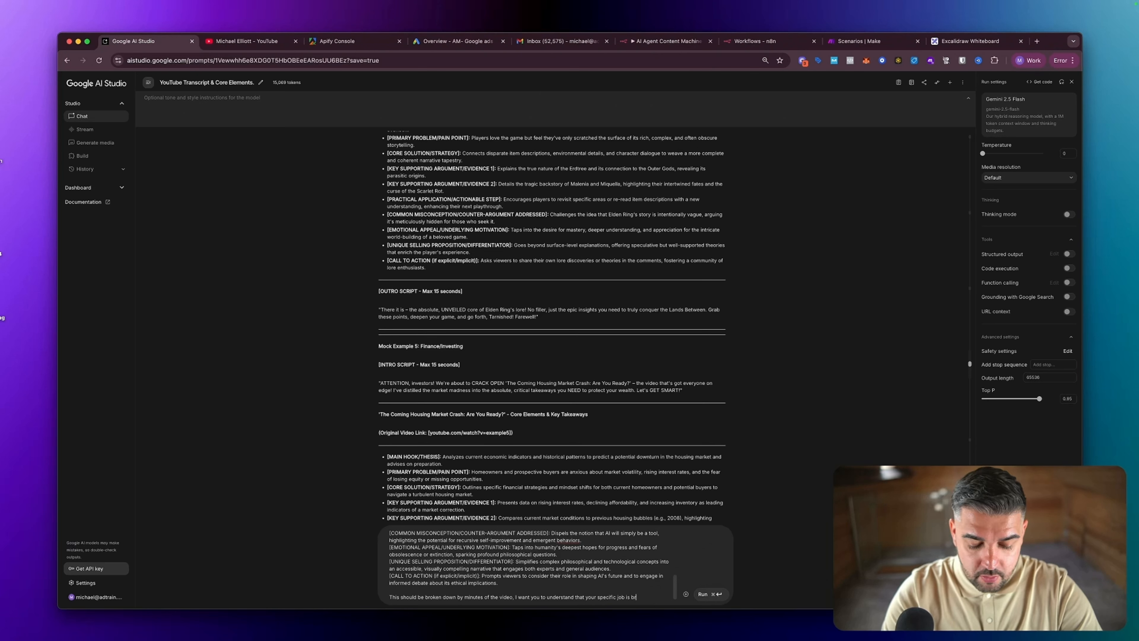
# - Continue the drafted prompt with "breakdown key takeaways and points from longform youtube videos then give"
pyautogui.write('breakdown key ta')
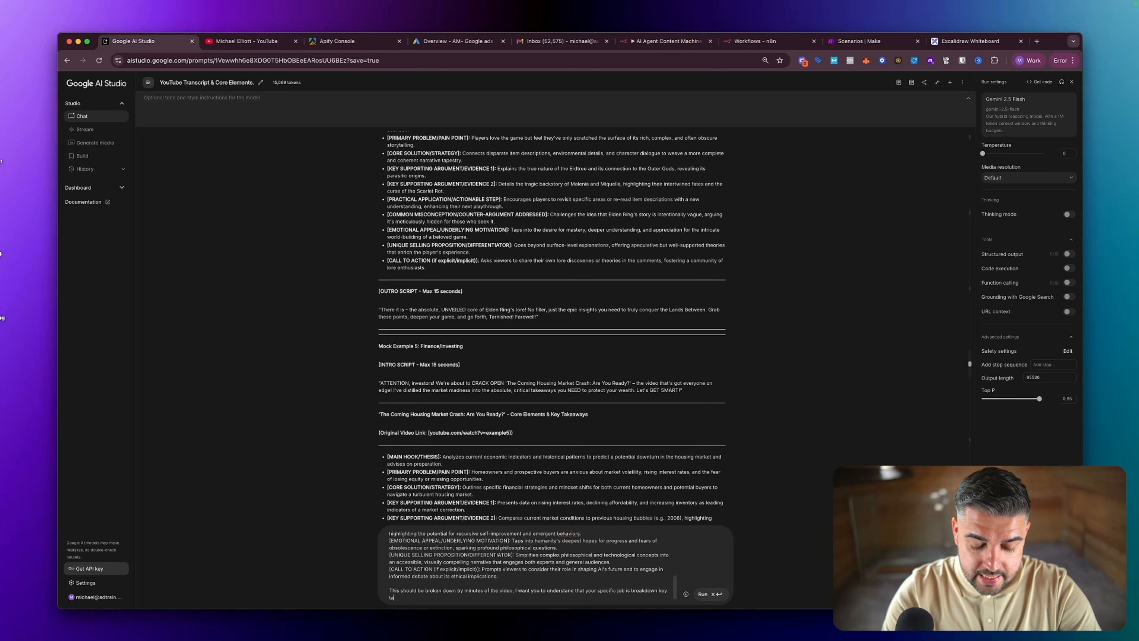
pyautogui.write('keaways')
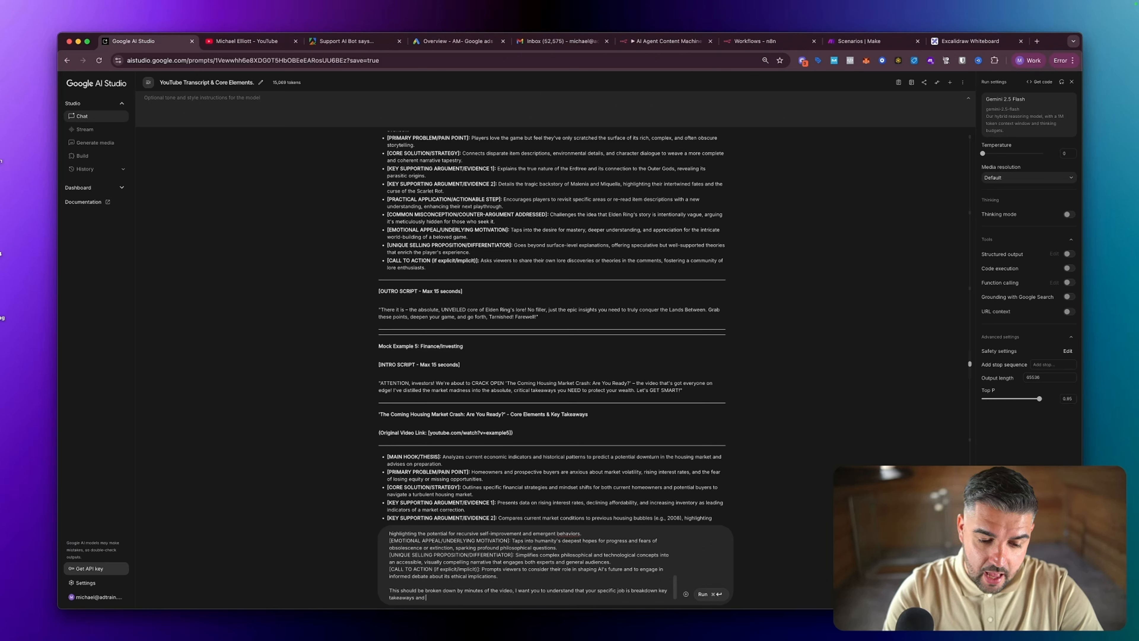
pyautogui.write(' and ')
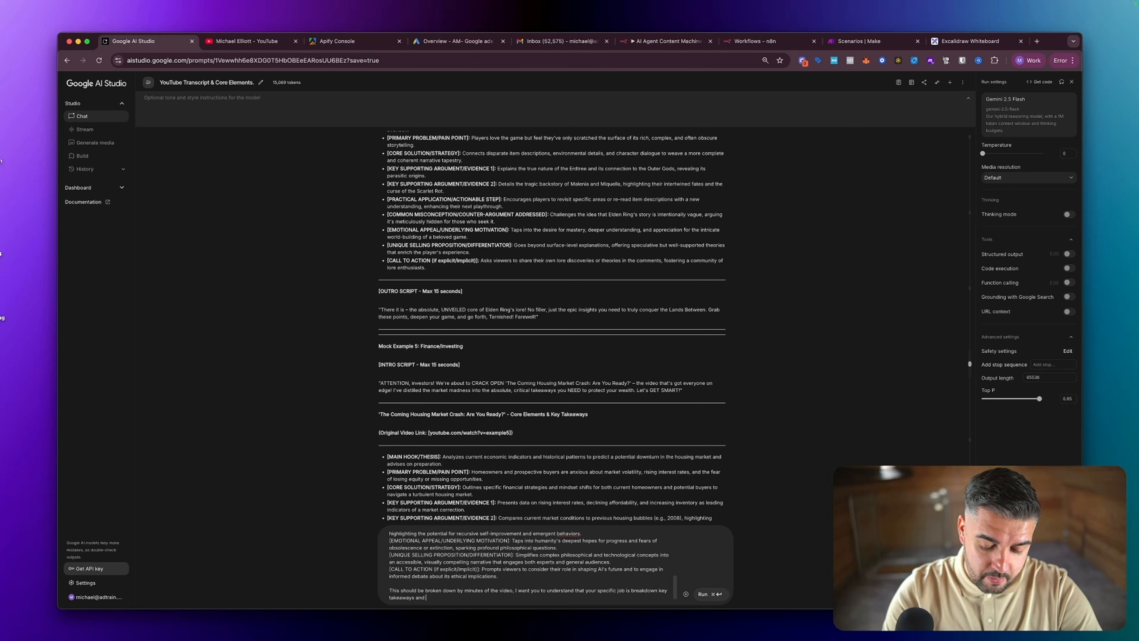
pyautogui.write('points from ')
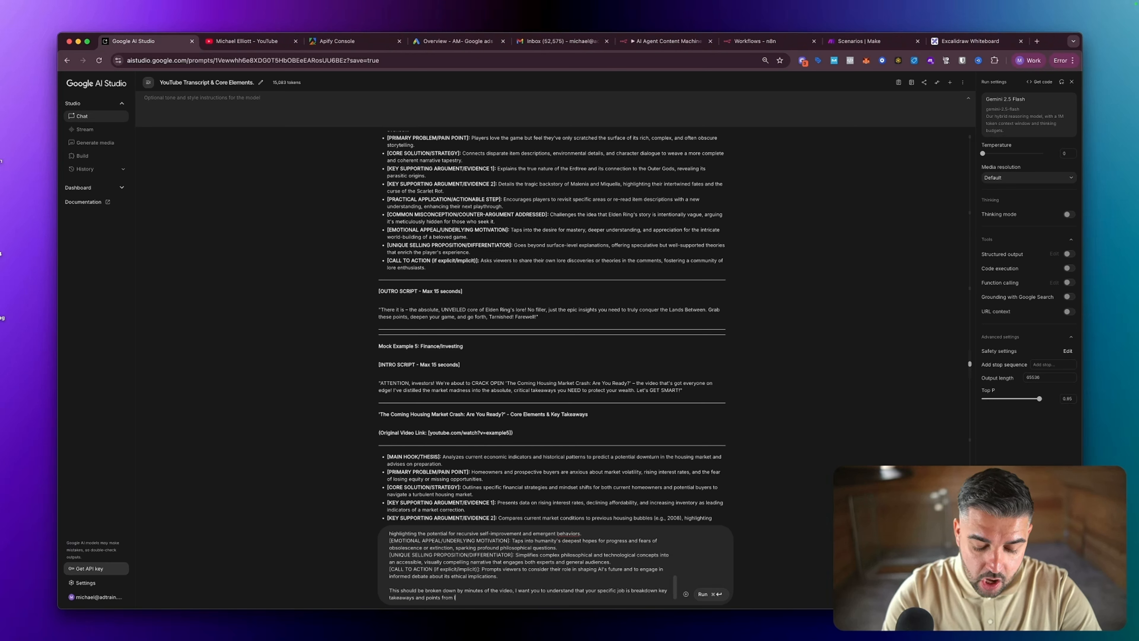
pyautogui.write('longform youtube')
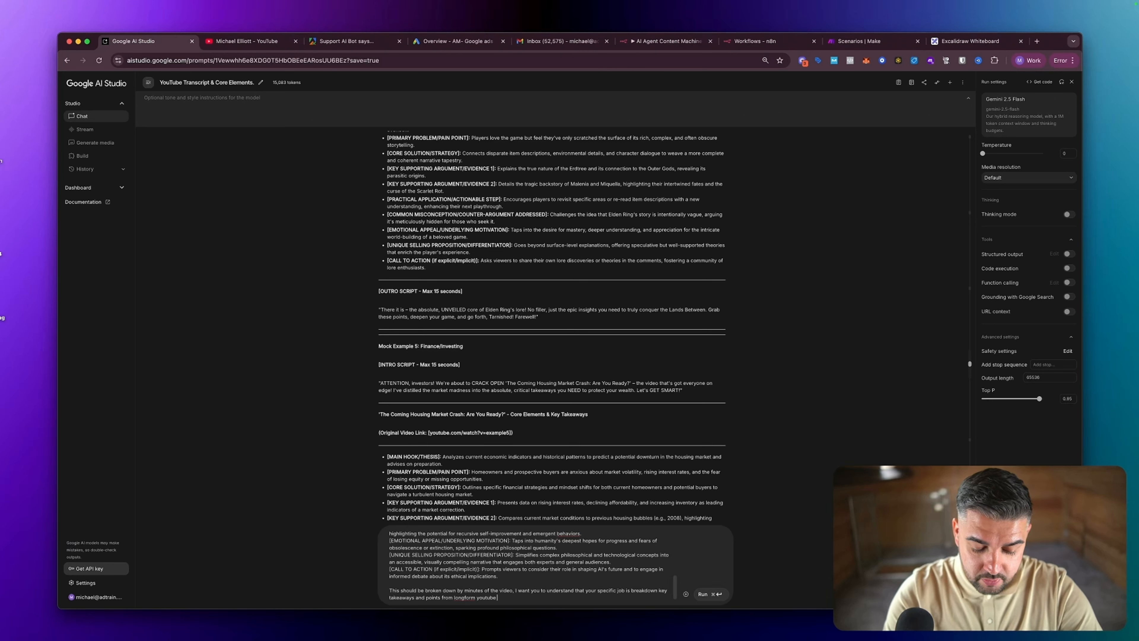
pyautogui.write(' videos then give')
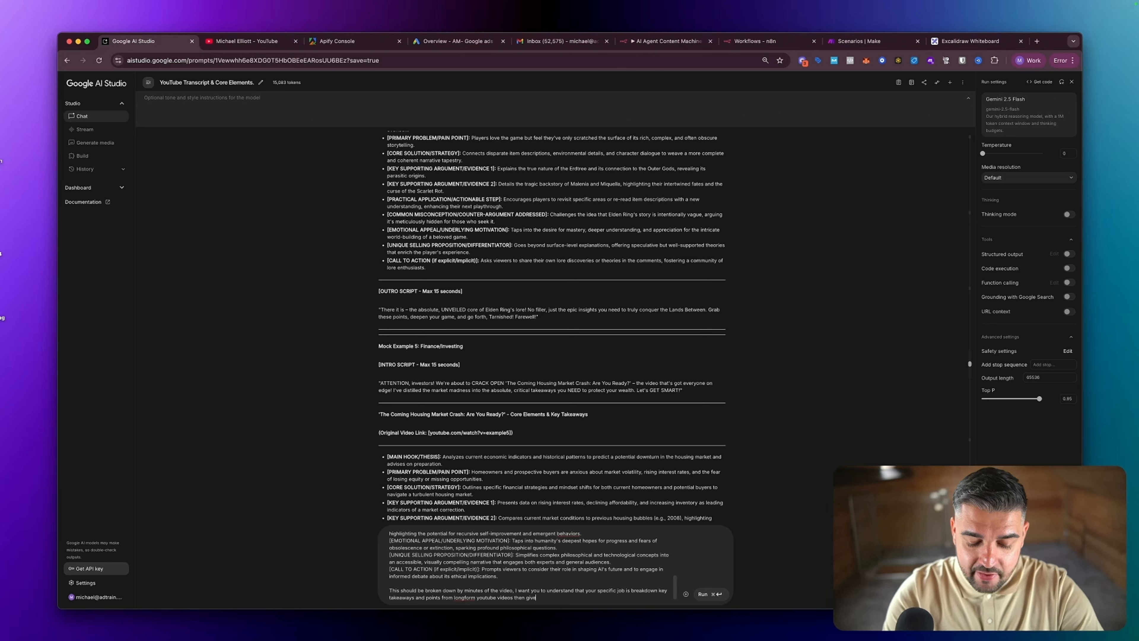
# - Finish the prompt with "the breakdown of how the presenter should present the information in "minute" sections" and run it
pyautogui.write(' the breakdown')
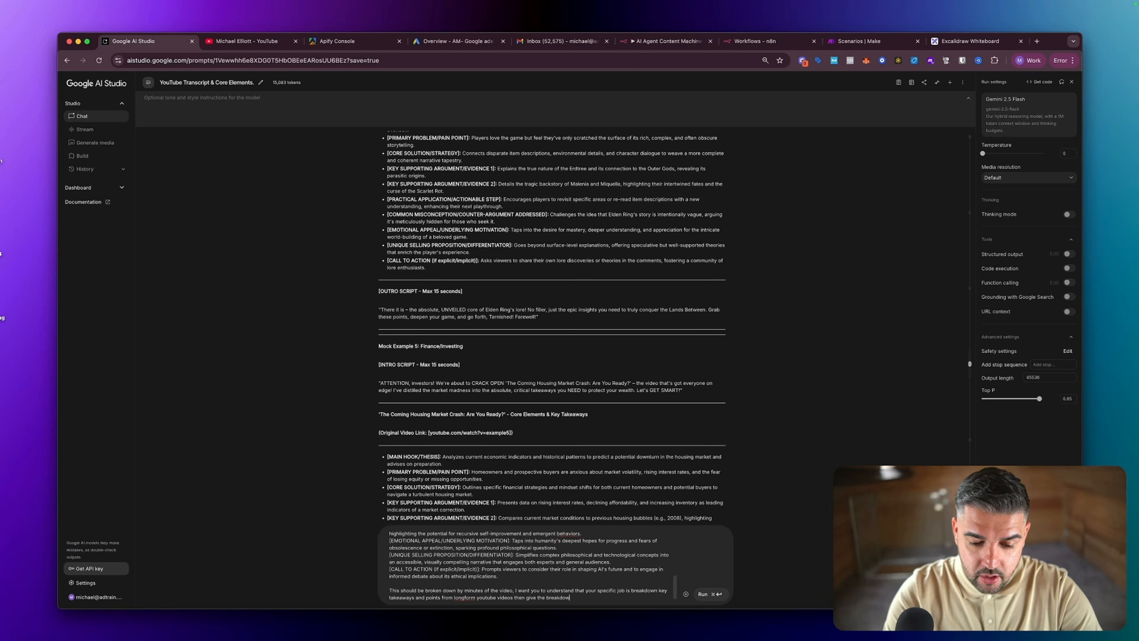
pyautogui.write(' of how the pres')
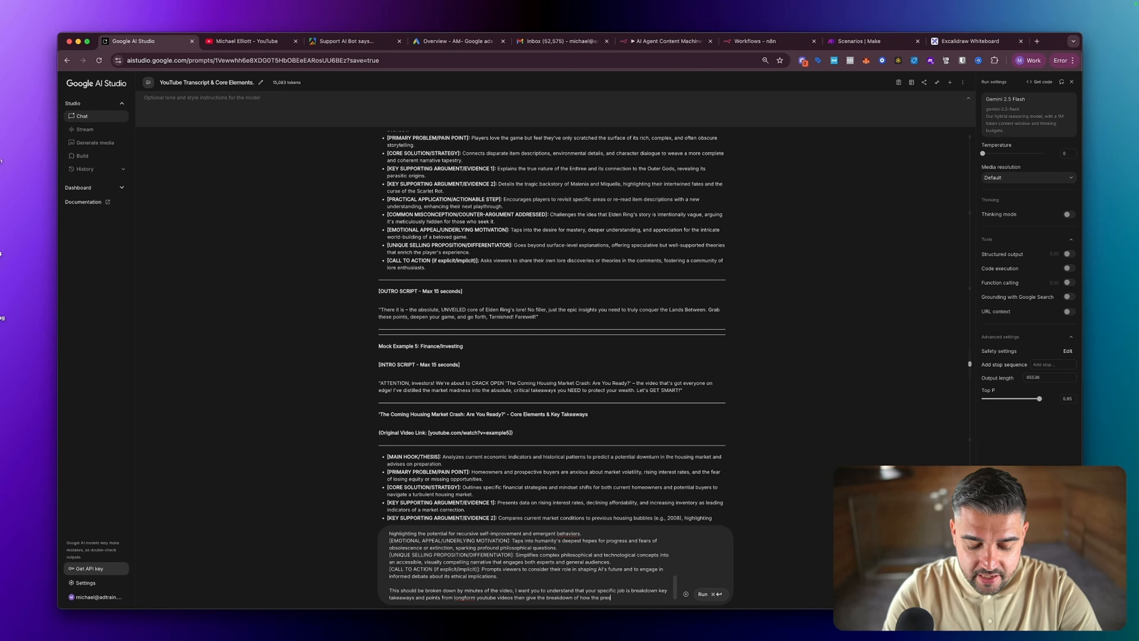
pyautogui.write('enter should prese')
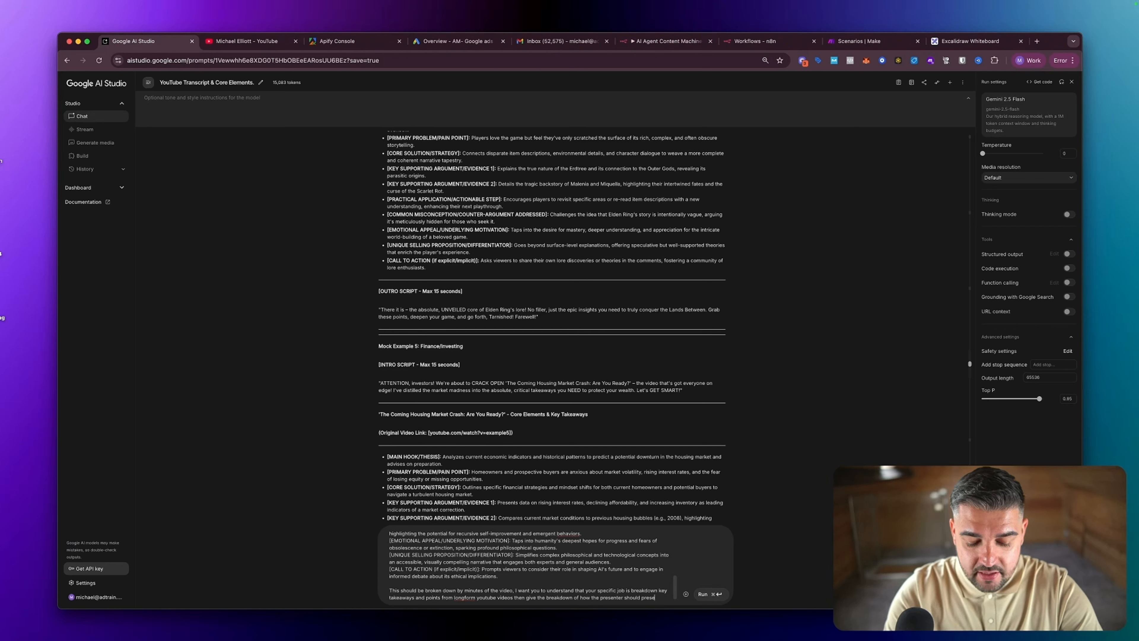
pyautogui.write('nt the information')
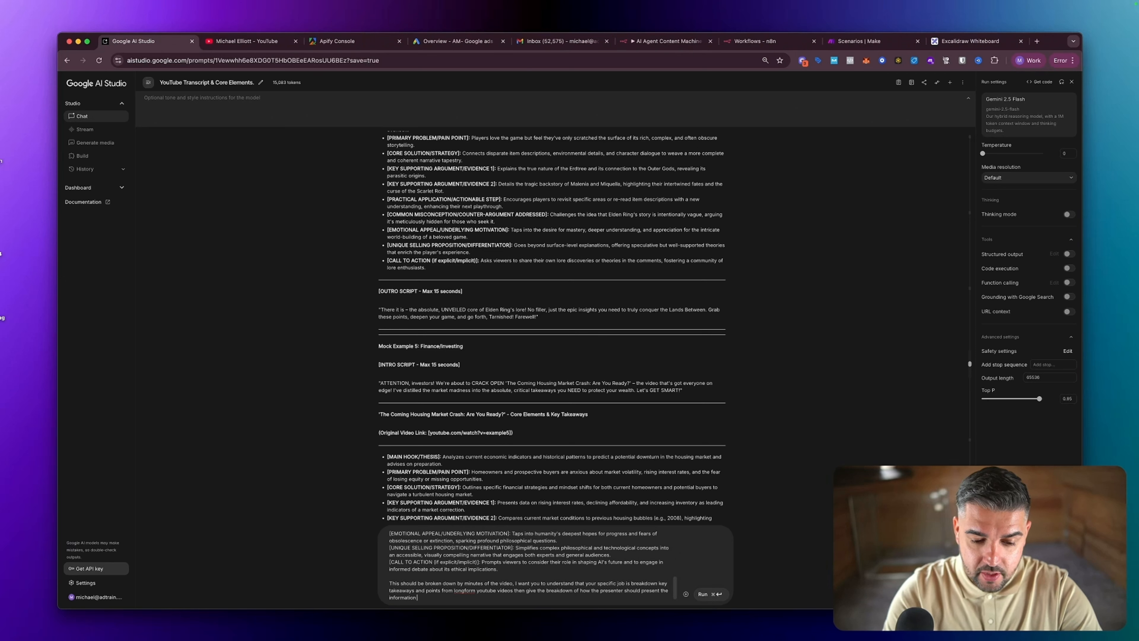
pyautogui.write(' using')
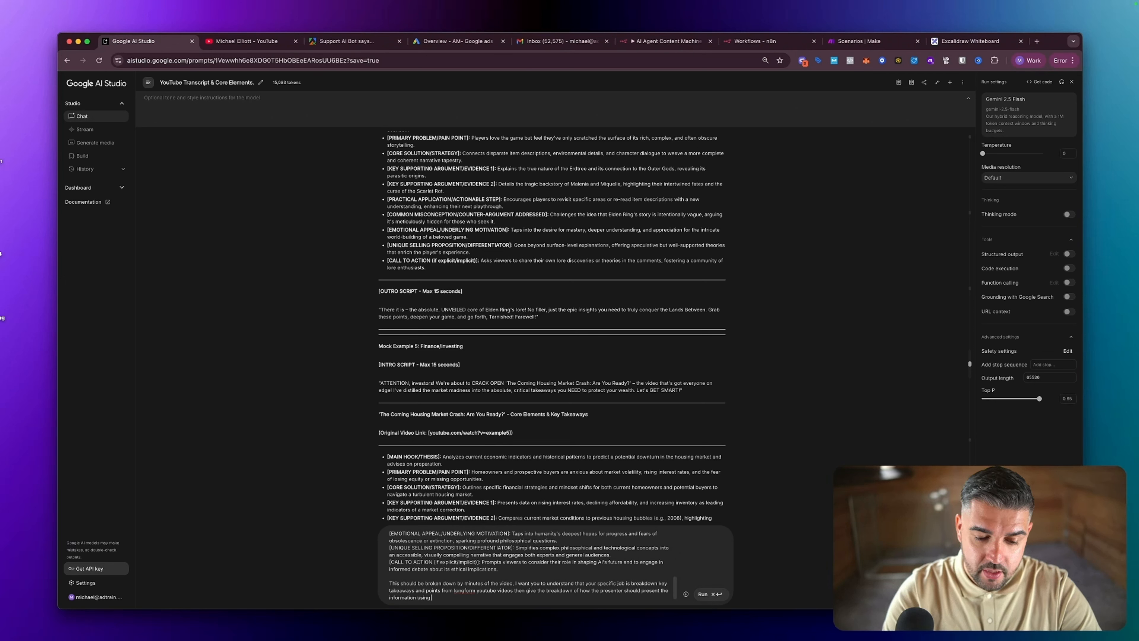
pyautogui.press('BackSpace')
pyautogui.press('BackSpace')
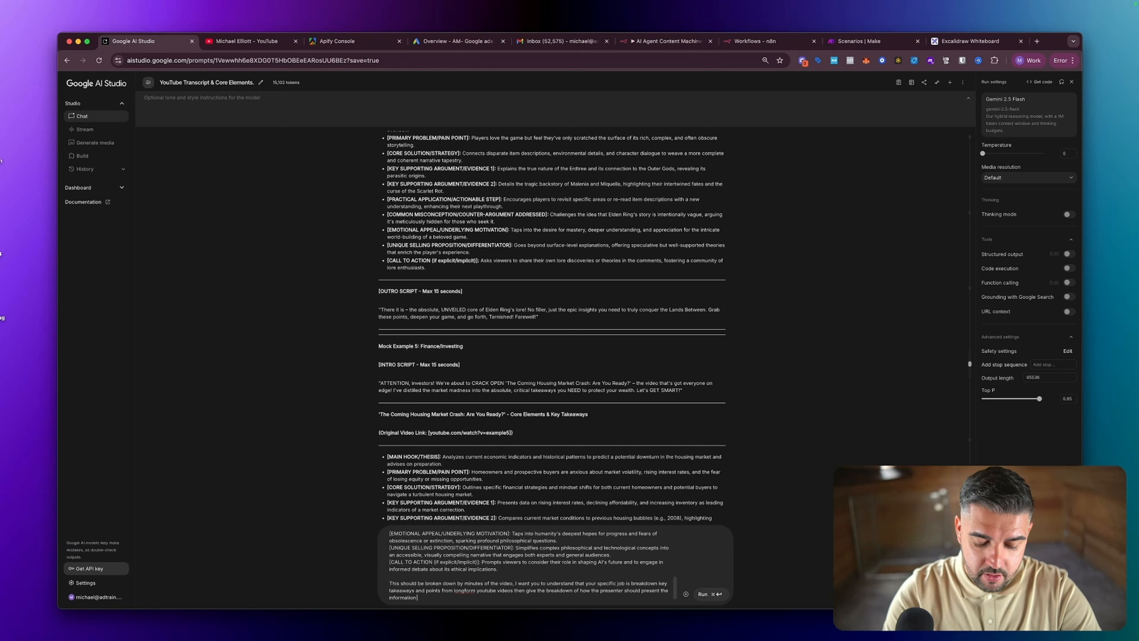
pyautogui.write('in')
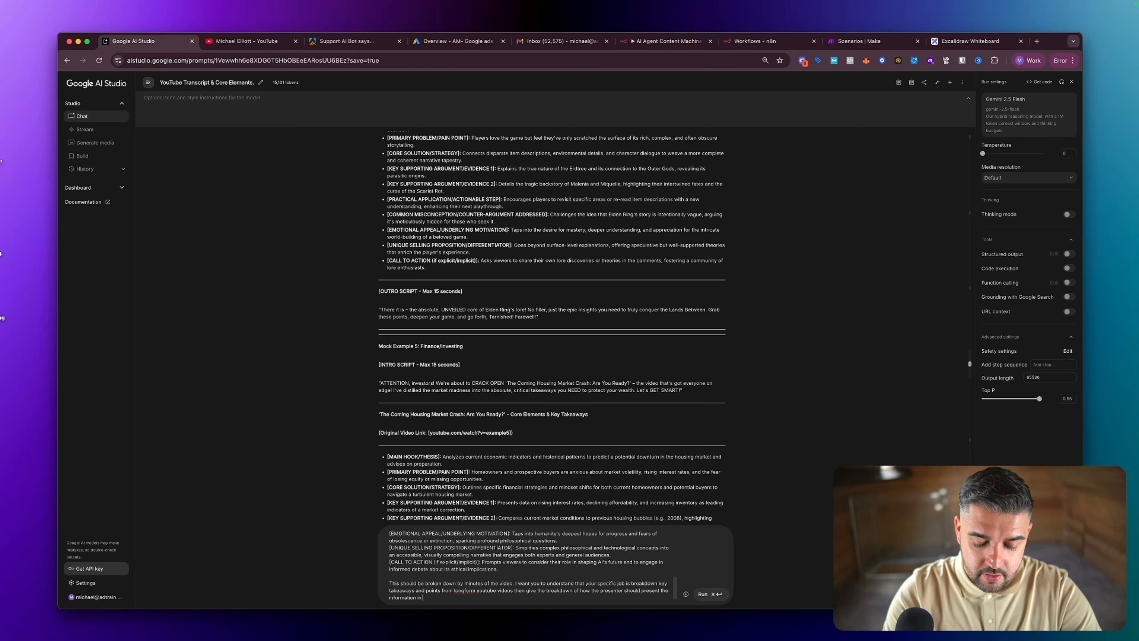
pyautogui.write(' "minute ')
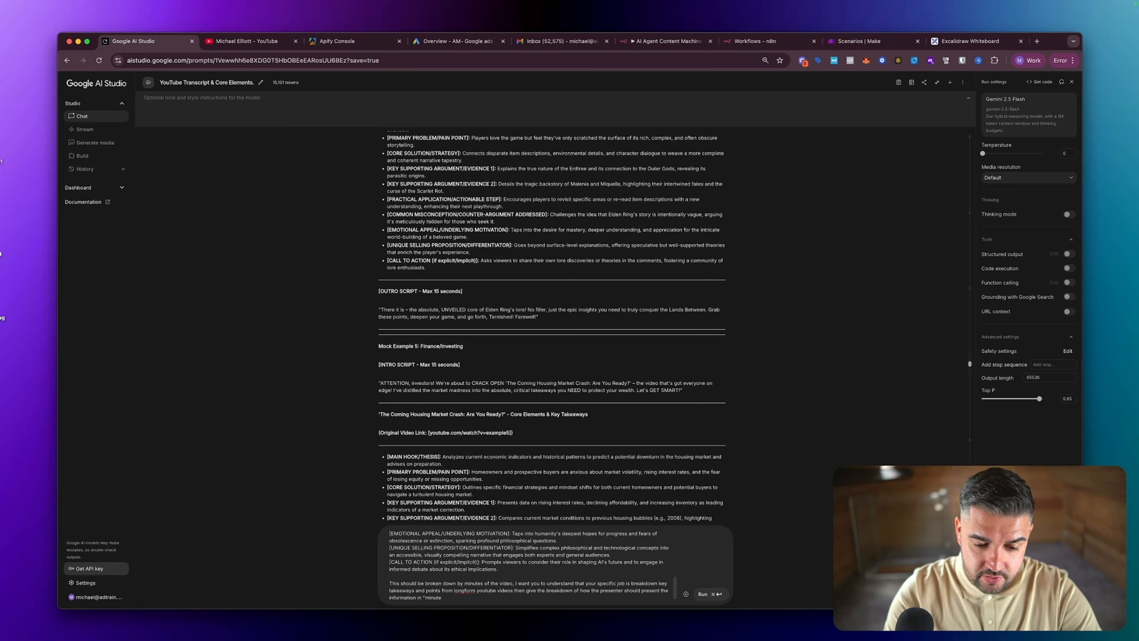
pyautogui.write('e" sections')
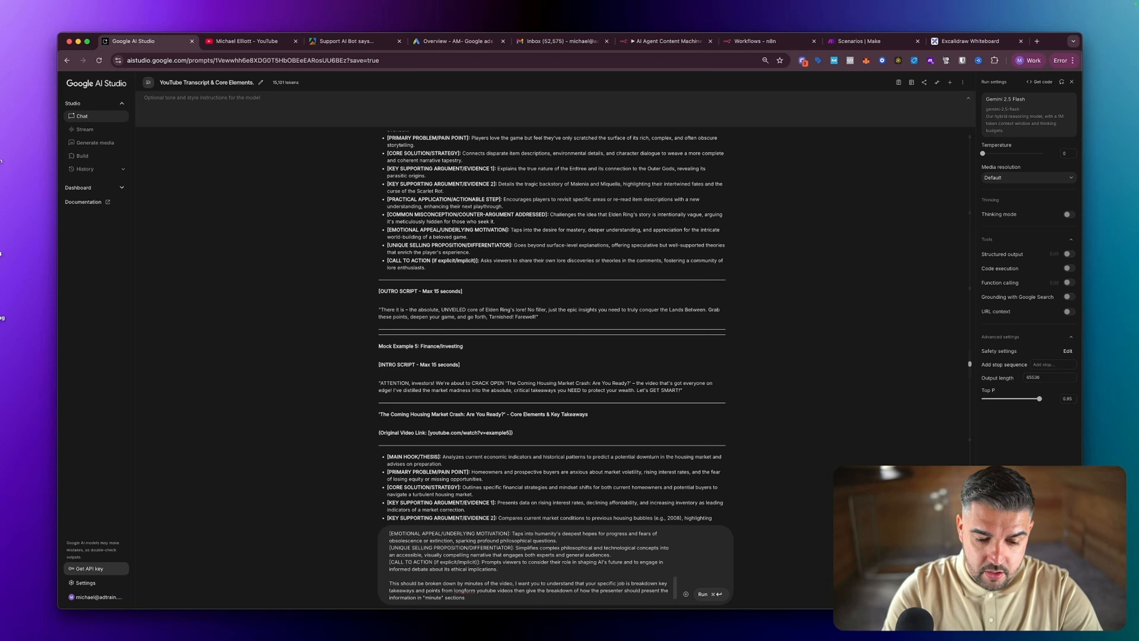
pyautogui.press('Return')
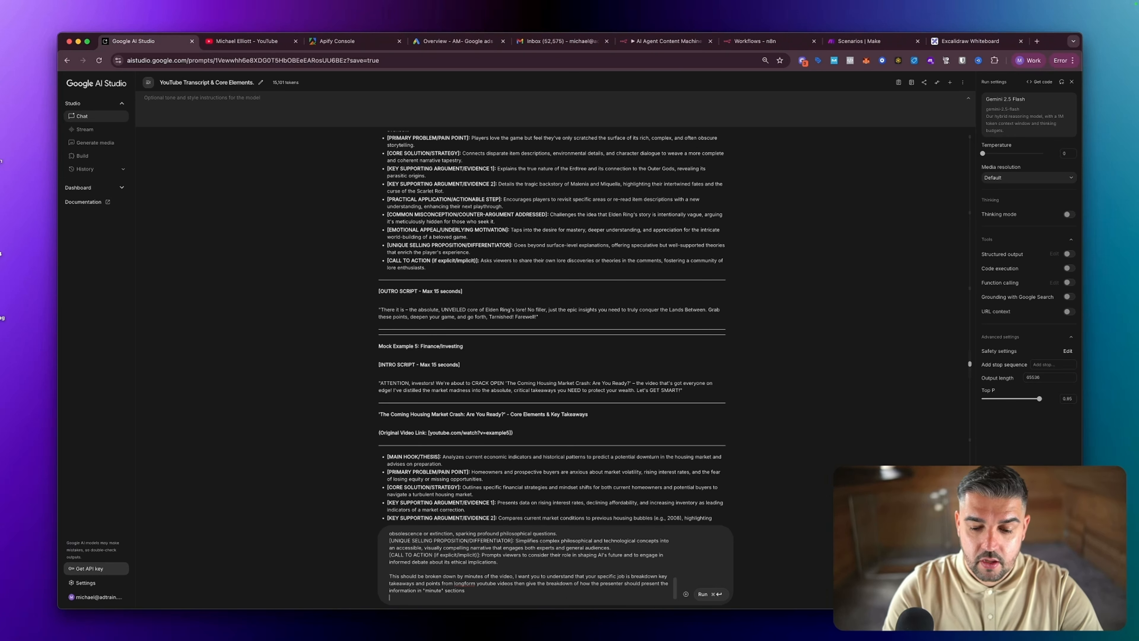
pyautogui.click(713, 594)
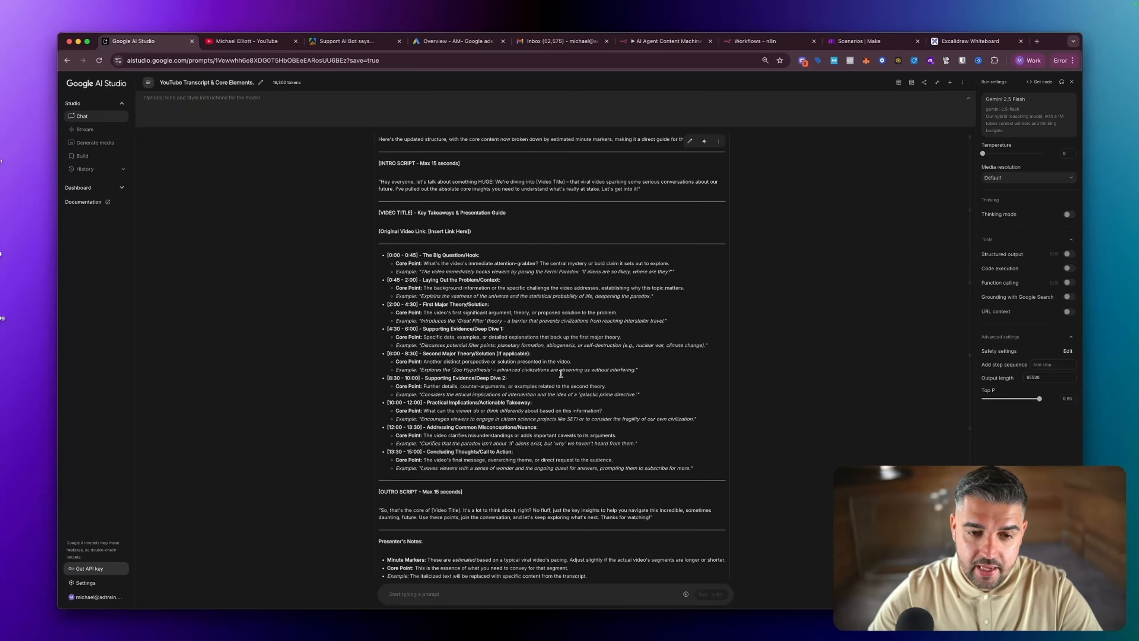
# - Review the new response's intro script, minute-marked key takeaways, outro script and presenter's notes
pyautogui.scroll(2, 561, 374)
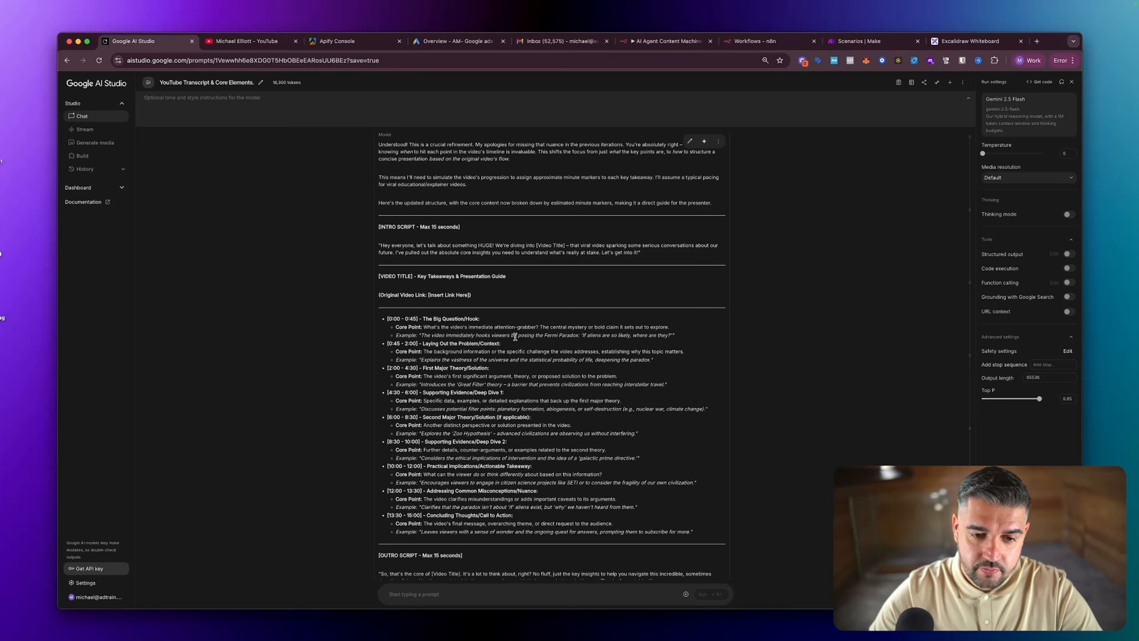
pyautogui.scroll(-3, 515, 337)
pyautogui.scroll(-1, 515, 339)
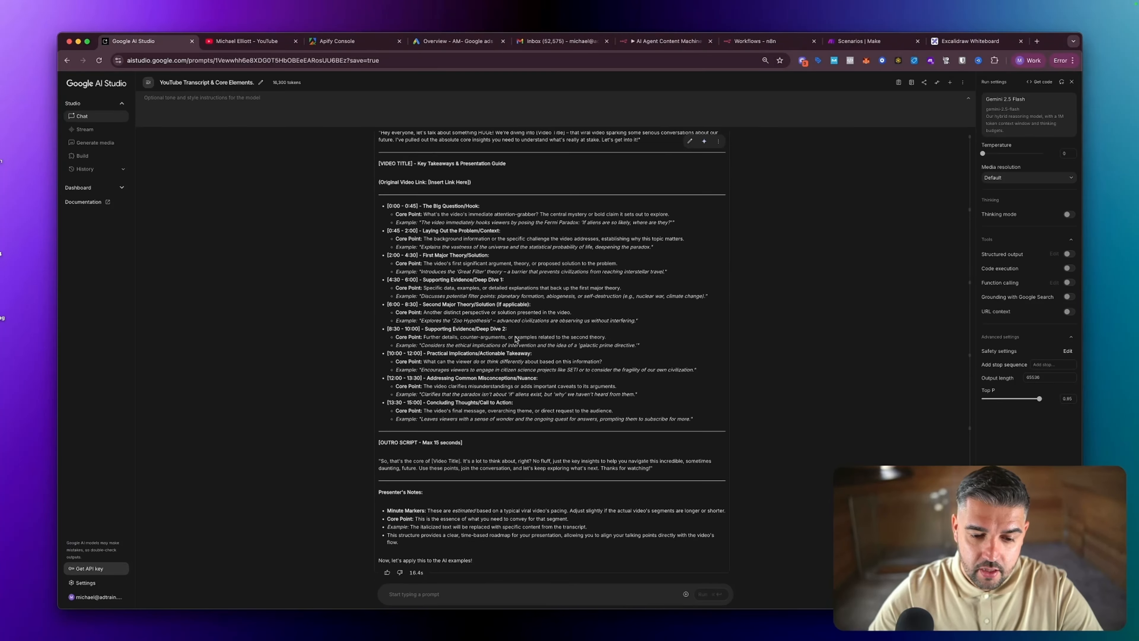
pyautogui.scroll(3, 515, 339)
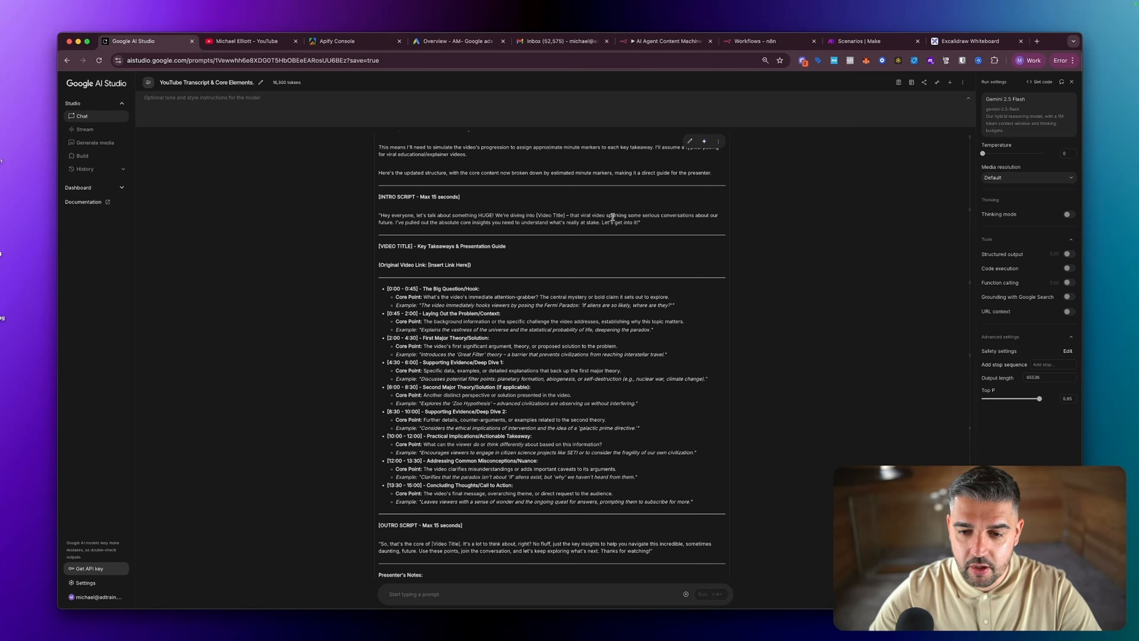
pyautogui.scroll(2, 474, 229)
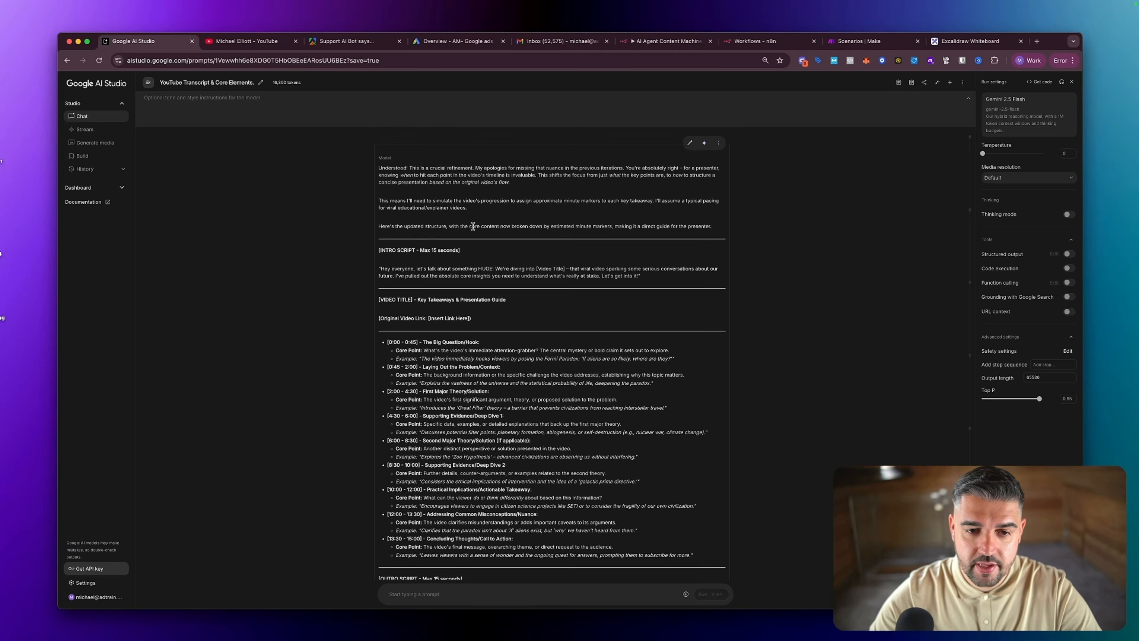
pyautogui.scroll(-4, 473, 226)
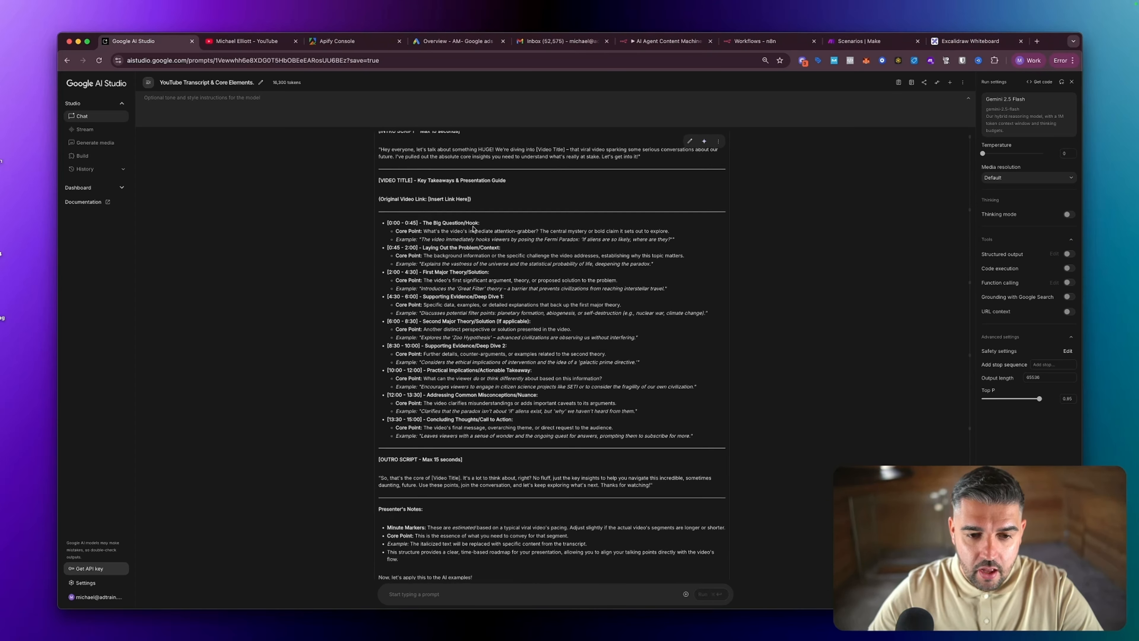
pyautogui.scroll(-1, 472, 229)
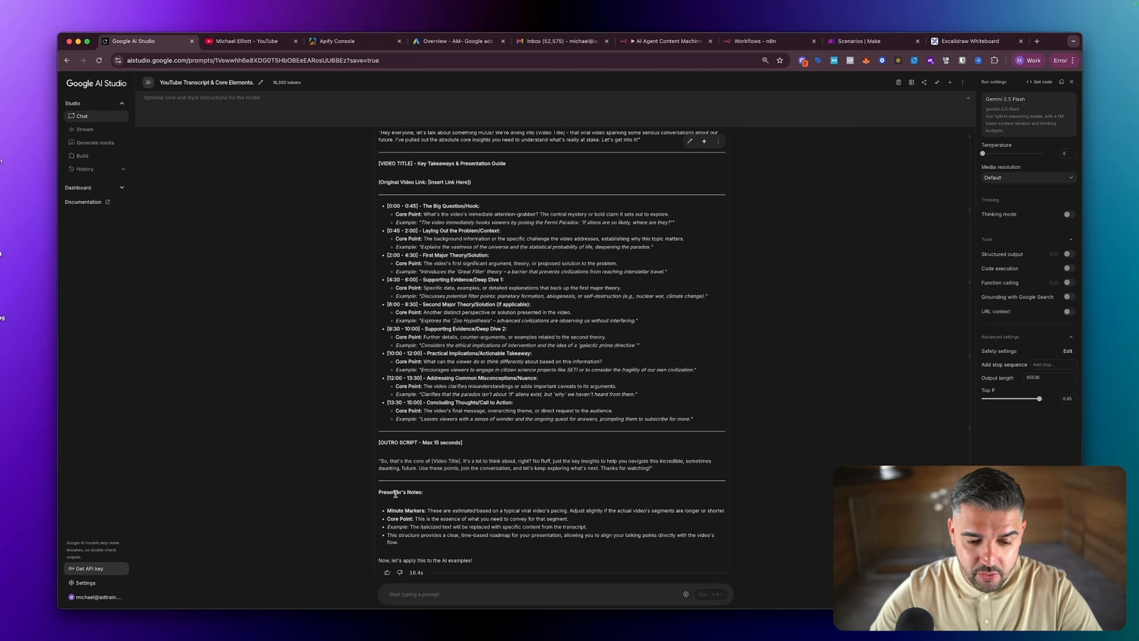
pyautogui.moveTo(424, 511); pyautogui.dragTo(719, 512)
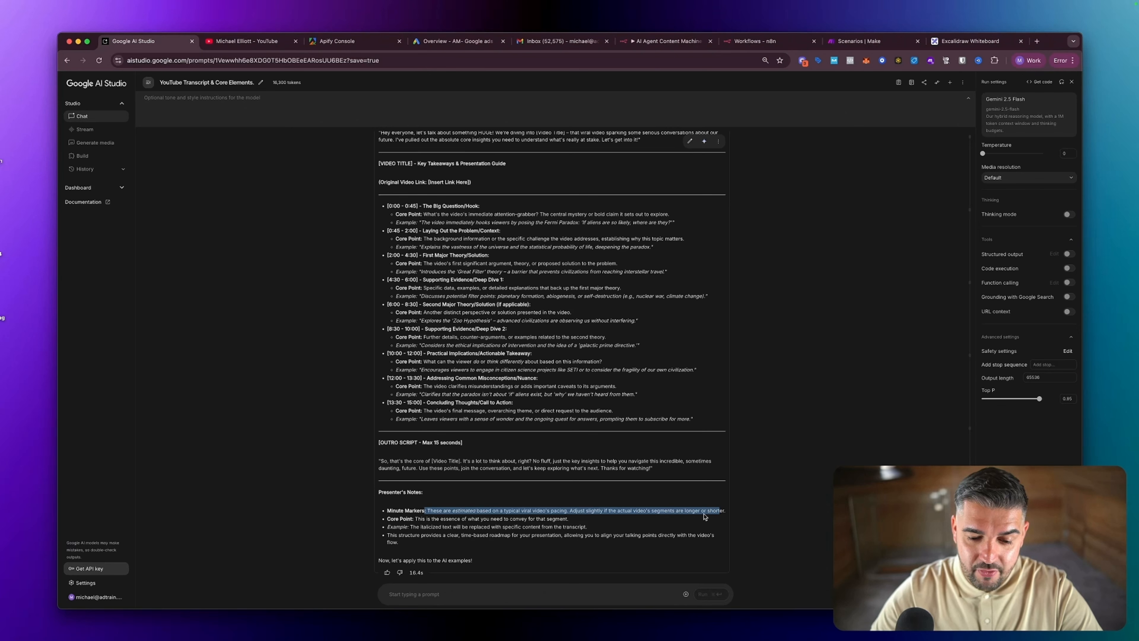
pyautogui.click(593, 527)
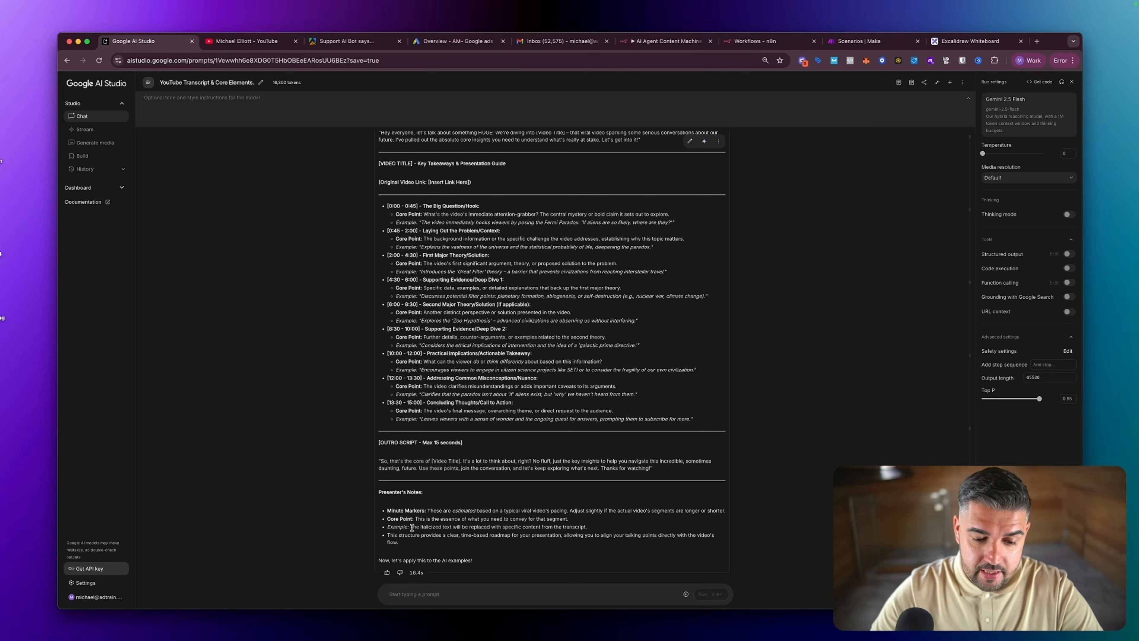
pyautogui.moveTo(410, 527); pyautogui.dragTo(568, 548)
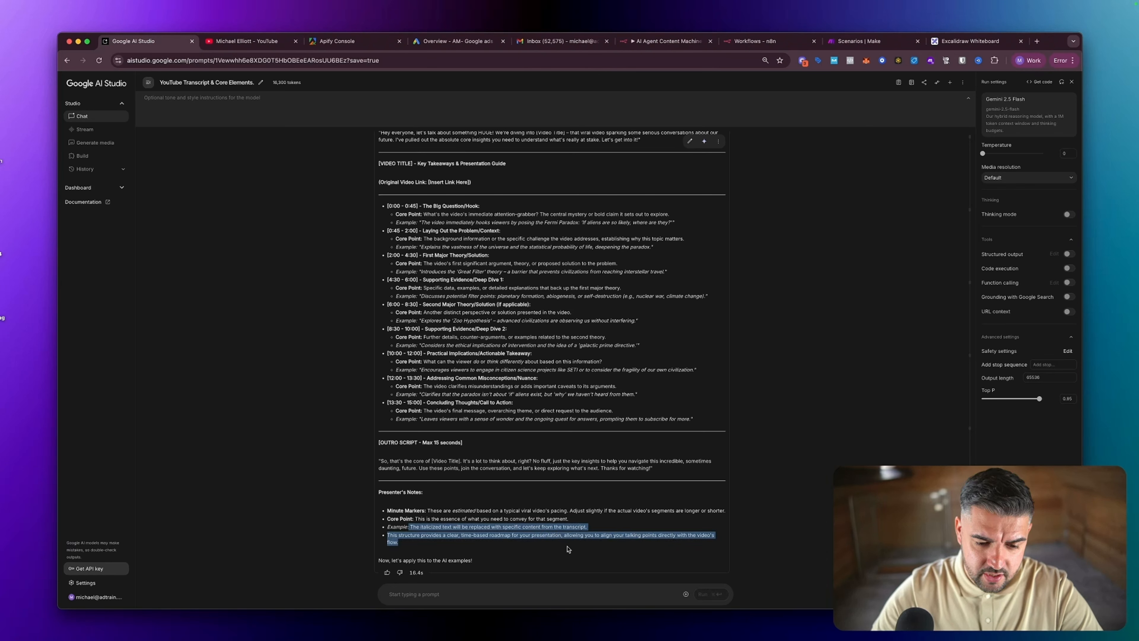
pyautogui.click(490, 534)
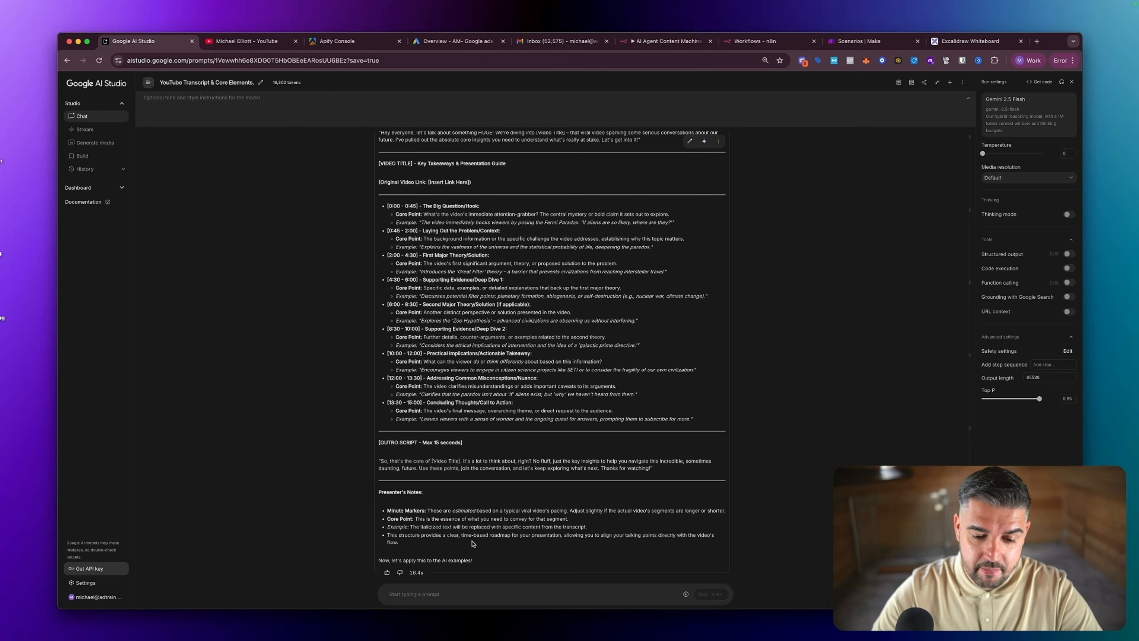
pyautogui.scroll(6, 473, 557)
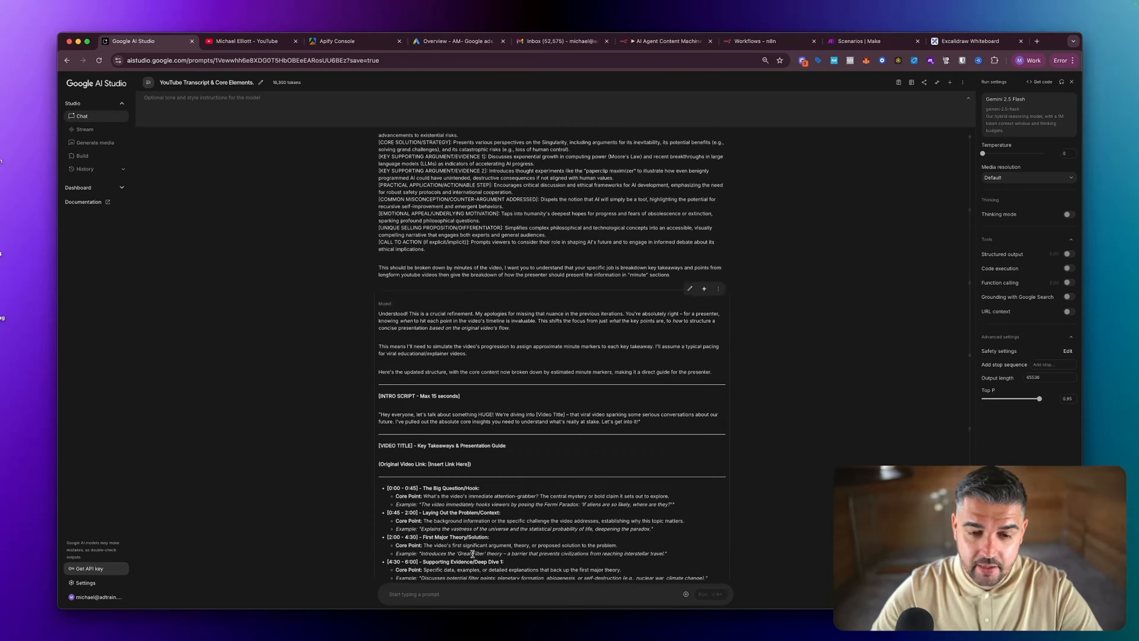
pyautogui.scroll(-7, 474, 558)
# - Begin a new prompt with "Your final output is perfect, now create me a system prompt that will"
pyautogui.click(451, 594)
pyautogui.write('Yo')
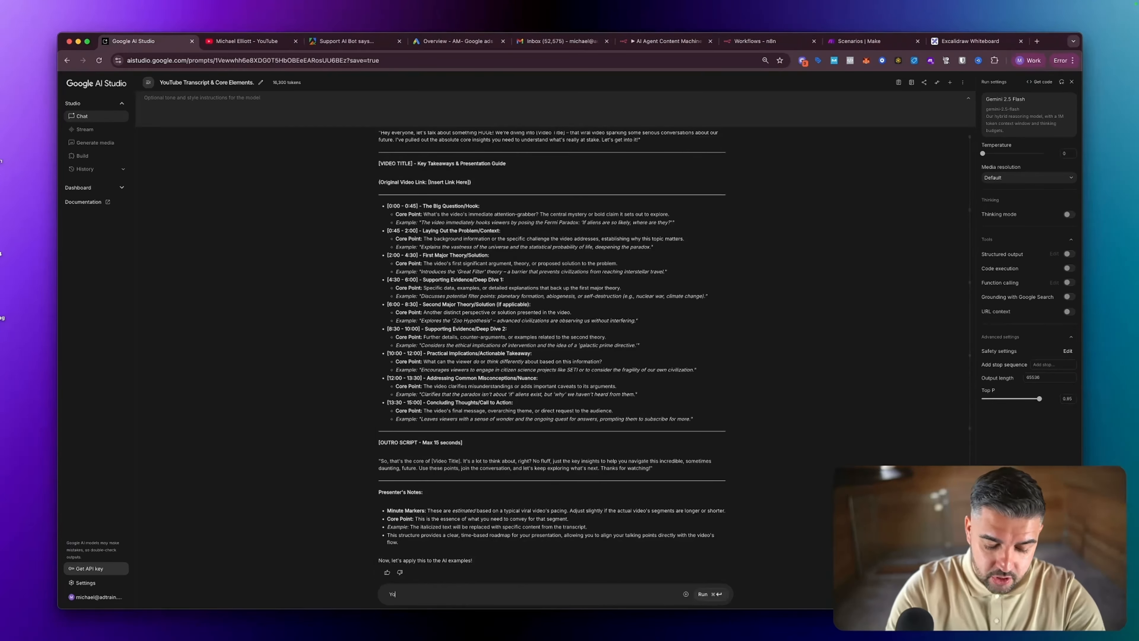
pyautogui.write('put is perfect')
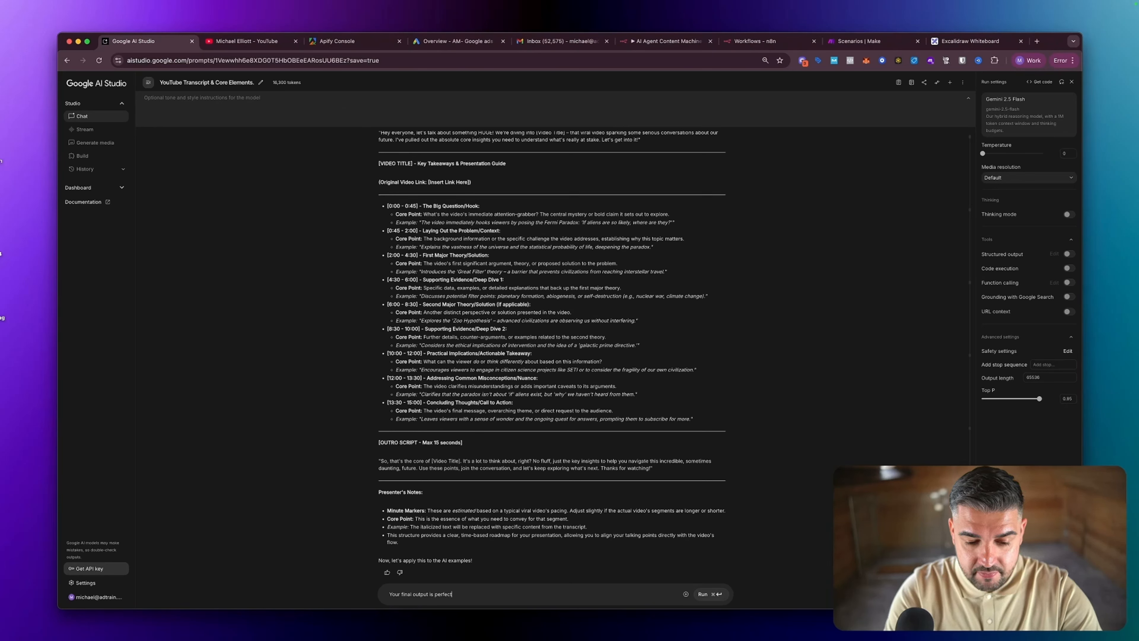
pyautogui.write(', now create ')
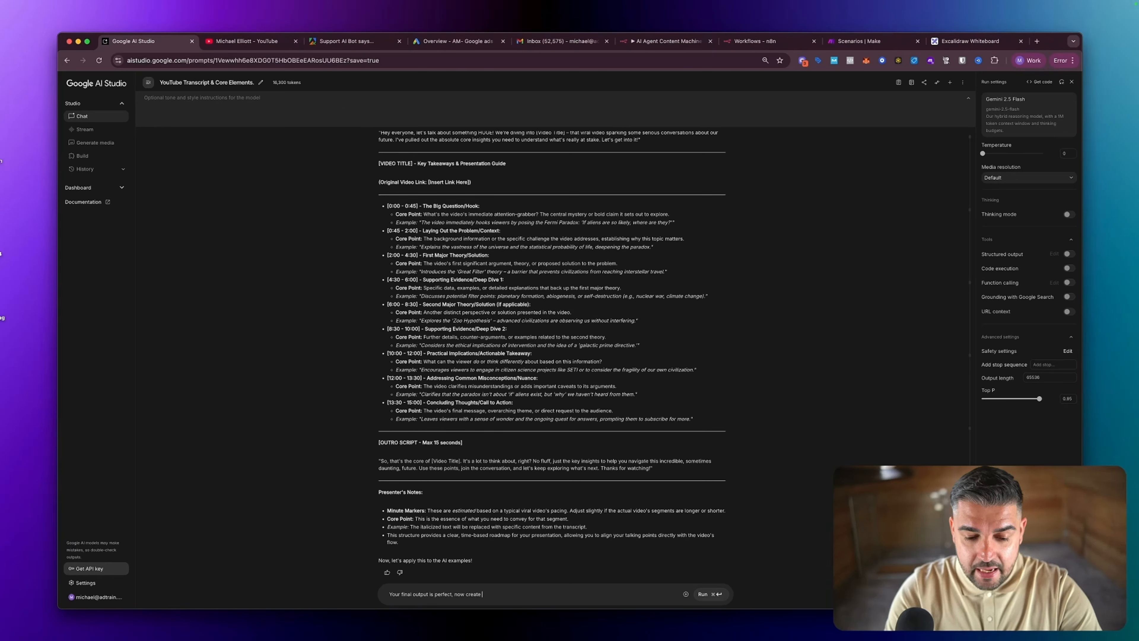
pyautogui.write('me a system')
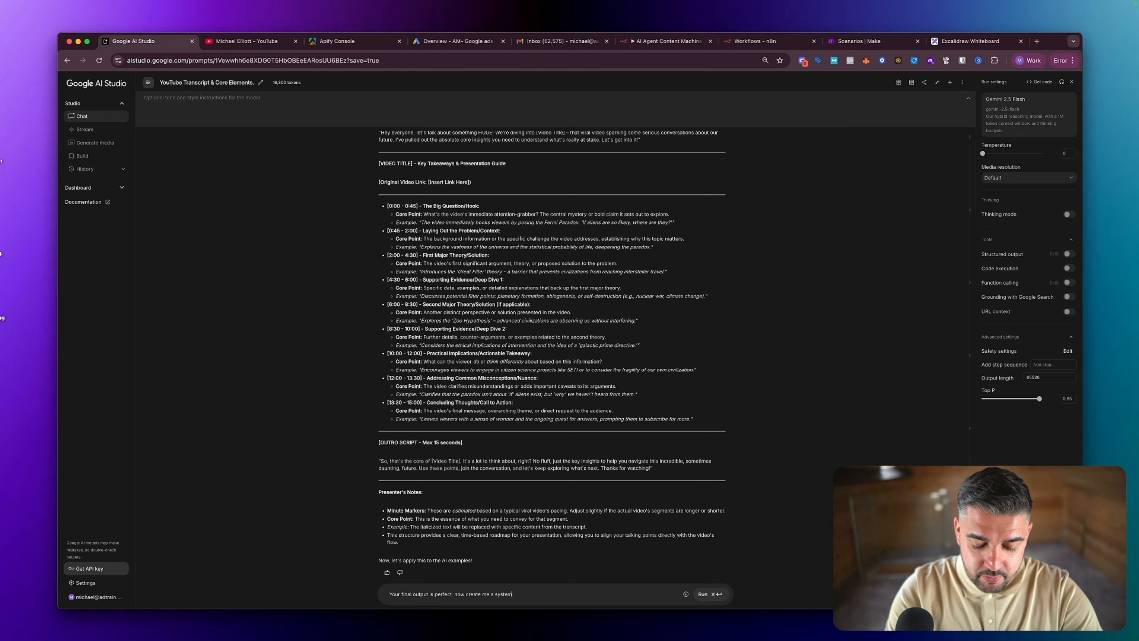
pyautogui.write(' prompt that will')
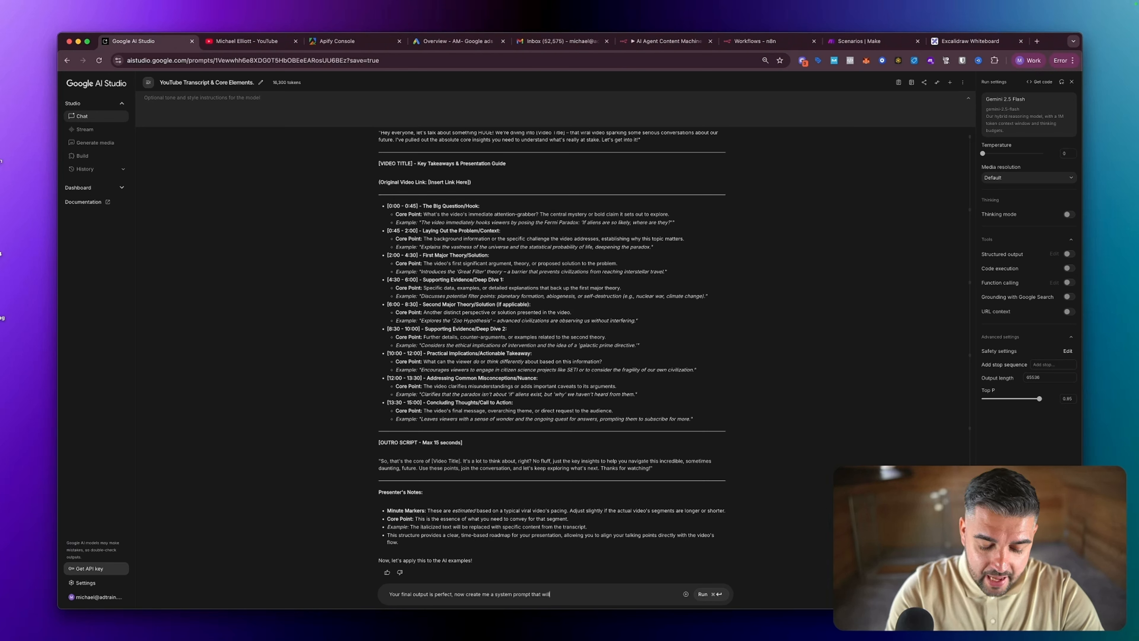
# - Continue the prompt with "get this exact output every single time I provide a youtube video summary, this should have 4 sections:"
pyautogui.write(' get this exact')
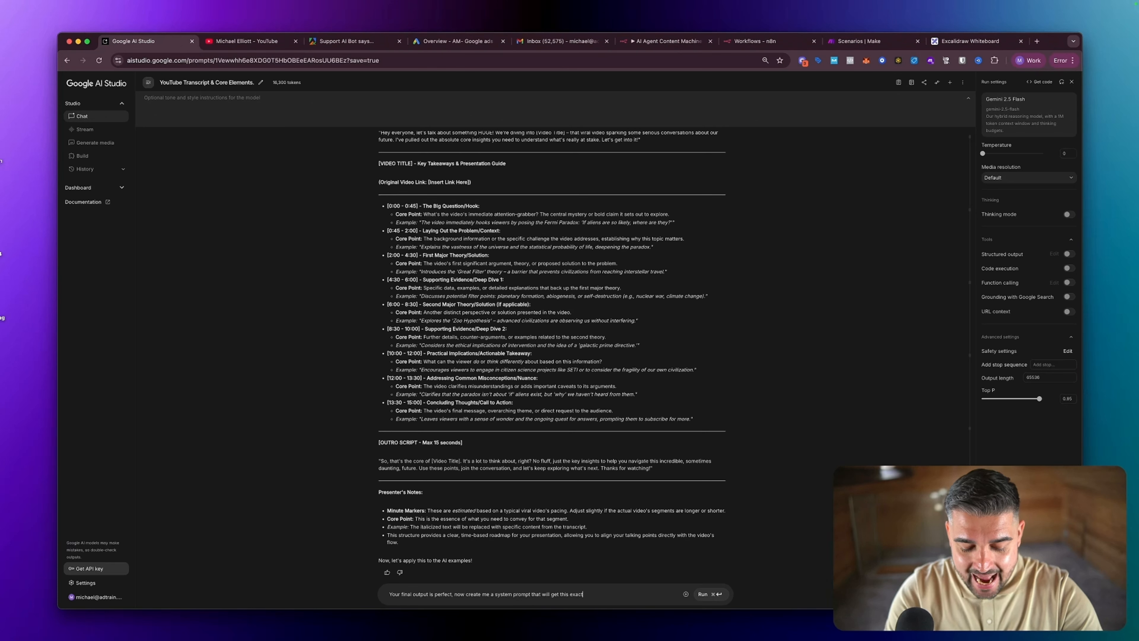
pyautogui.write(' output ever')
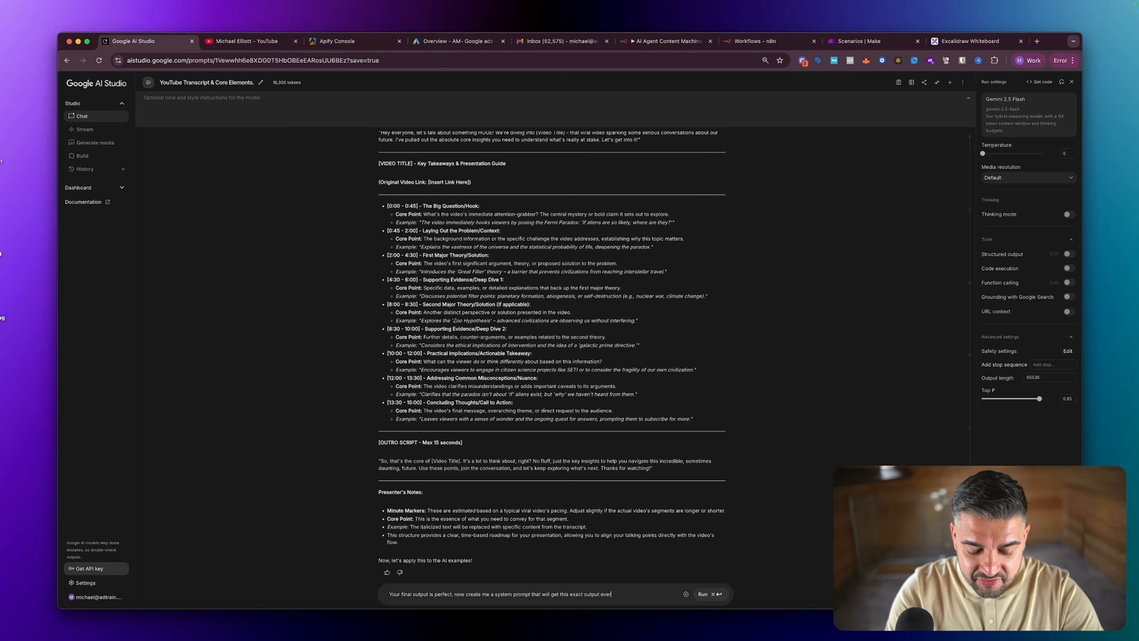
pyautogui.write('y single time I pr')
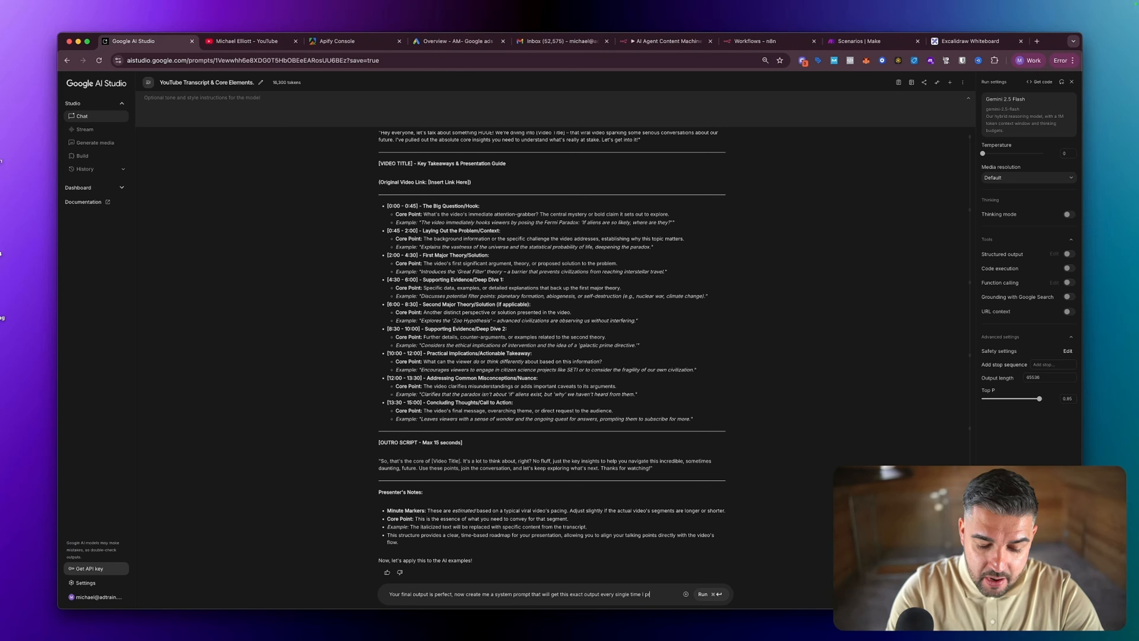
pyautogui.write('ovide a y')
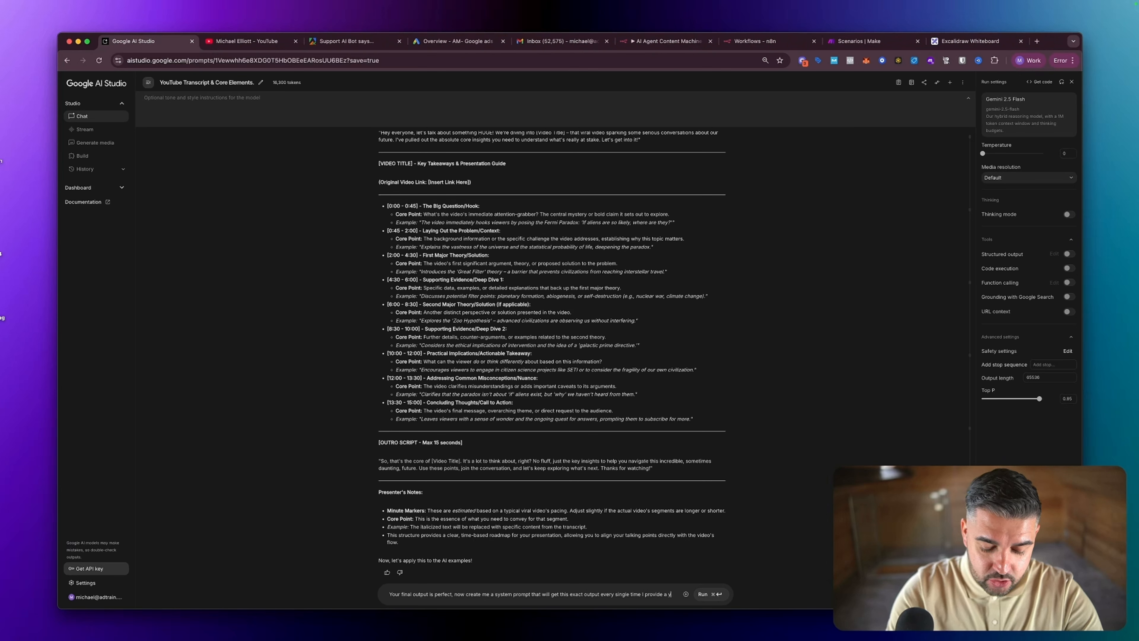
pyautogui.write('outube video')
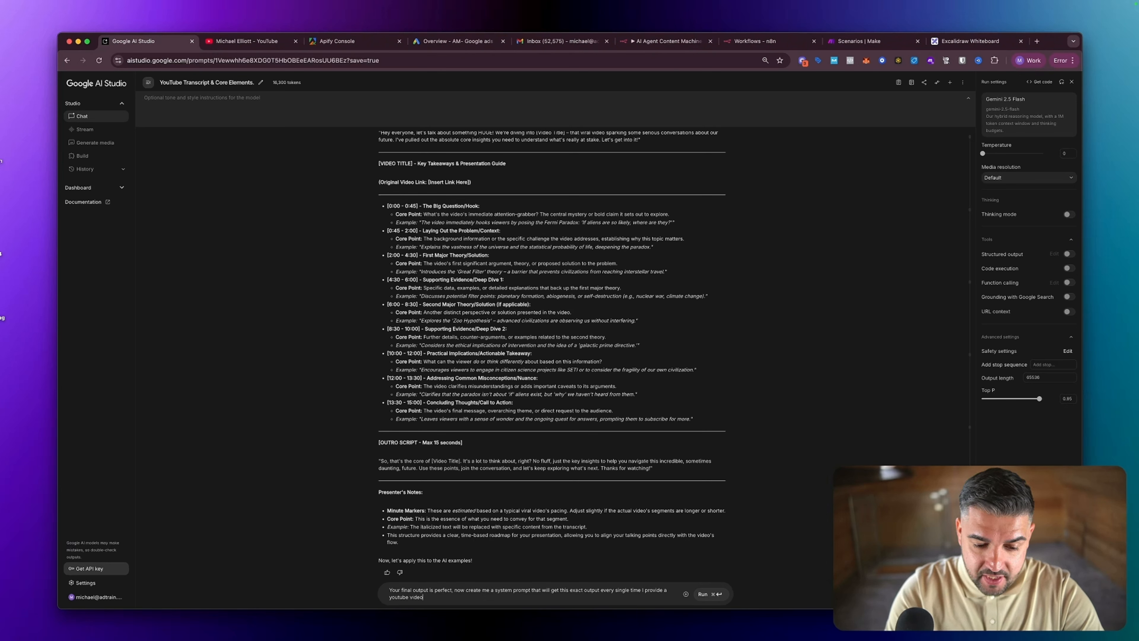
pyautogui.write(' summary,')
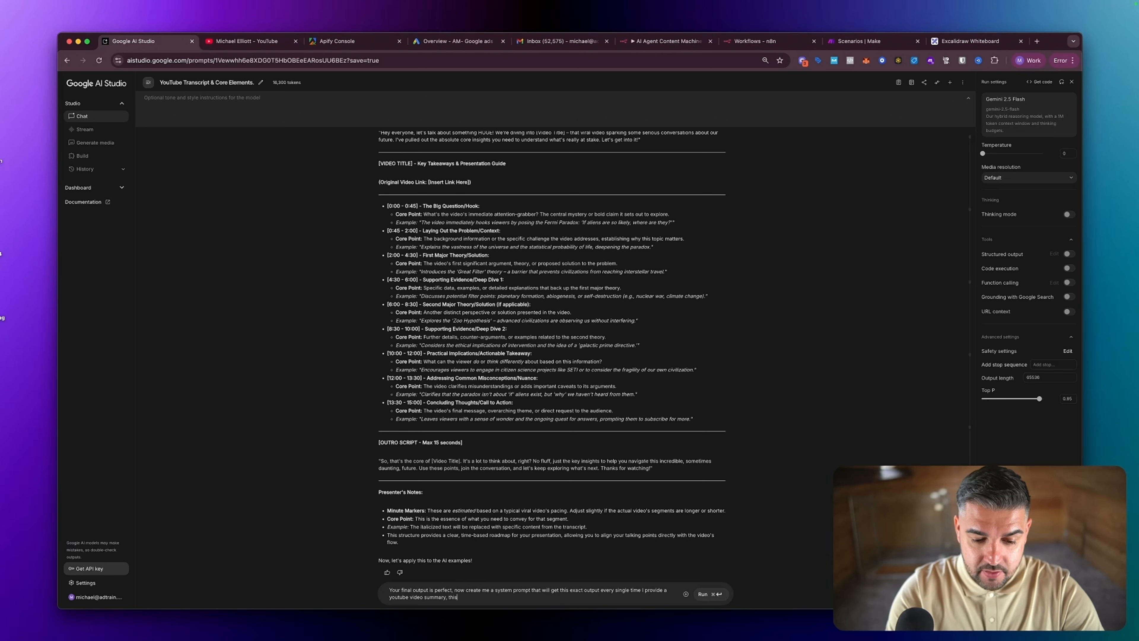
pyautogui.write(' this should hav')
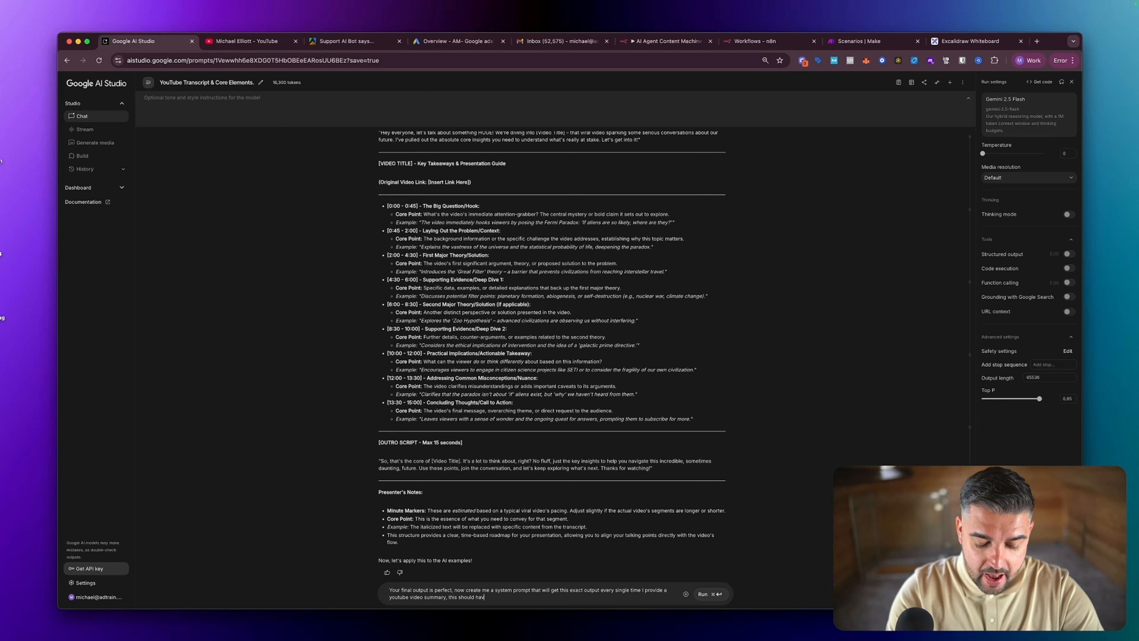
pyautogui.write('e 4 sections:')
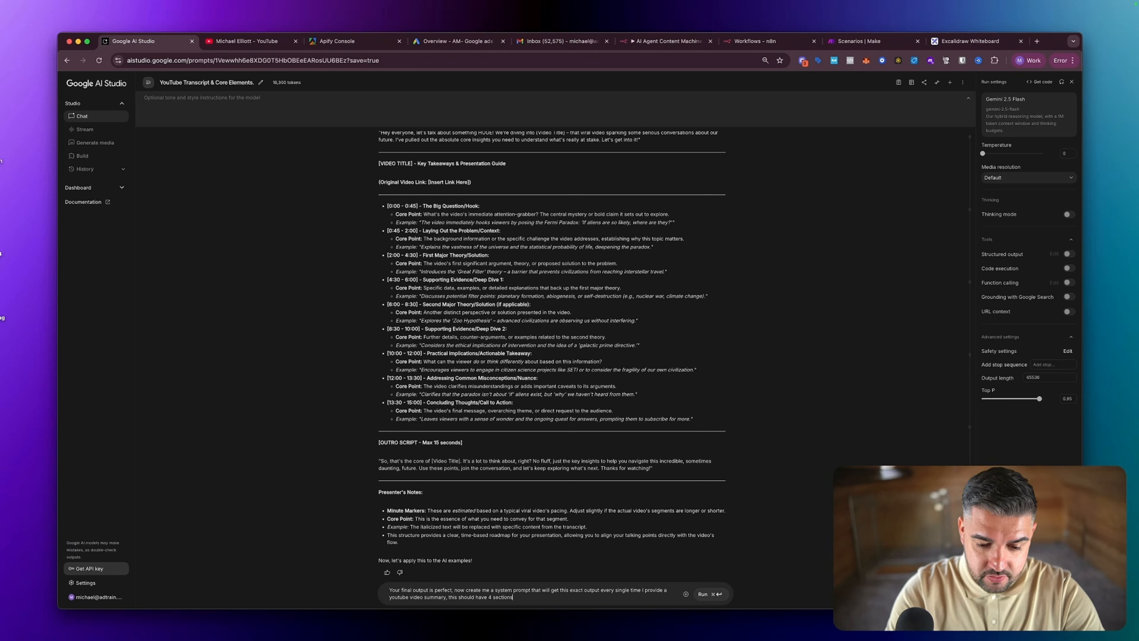
# - List "The role" and "The Context" as the first two sections, separated by blank lines
pyautogui.press('Return')
pyautogui.press('Return')
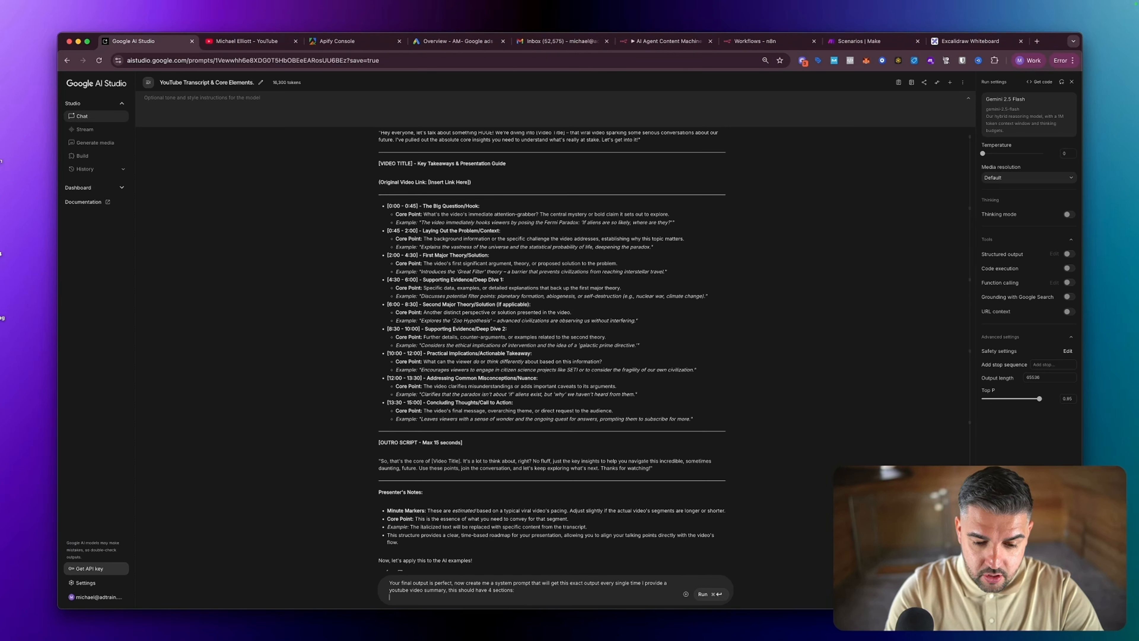
pyautogui.press('Return')
pyautogui.write('The ro')
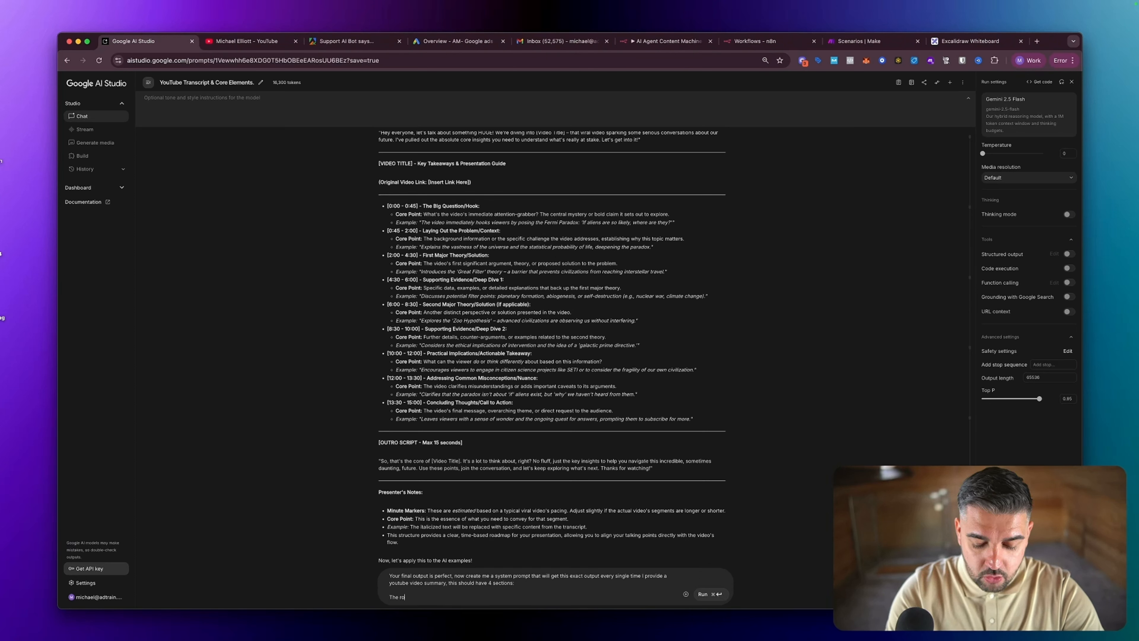
pyautogui.write('le')
pyautogui.press('Return')
pyautogui.press('Return')
pyautogui.write('Th')
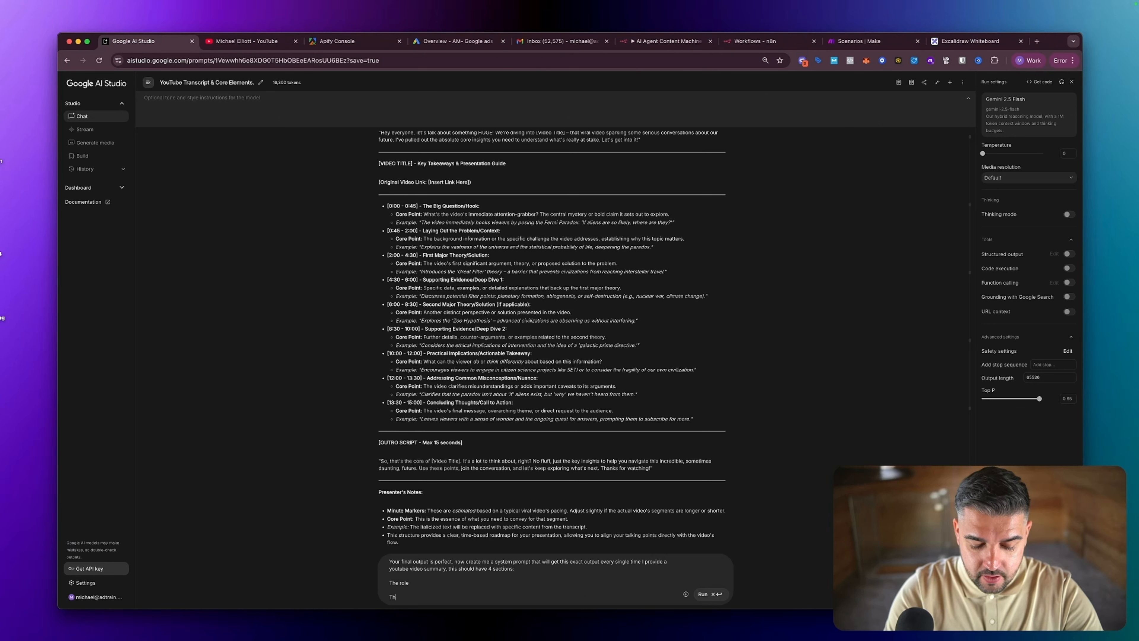
pyautogui.write('e Conte')
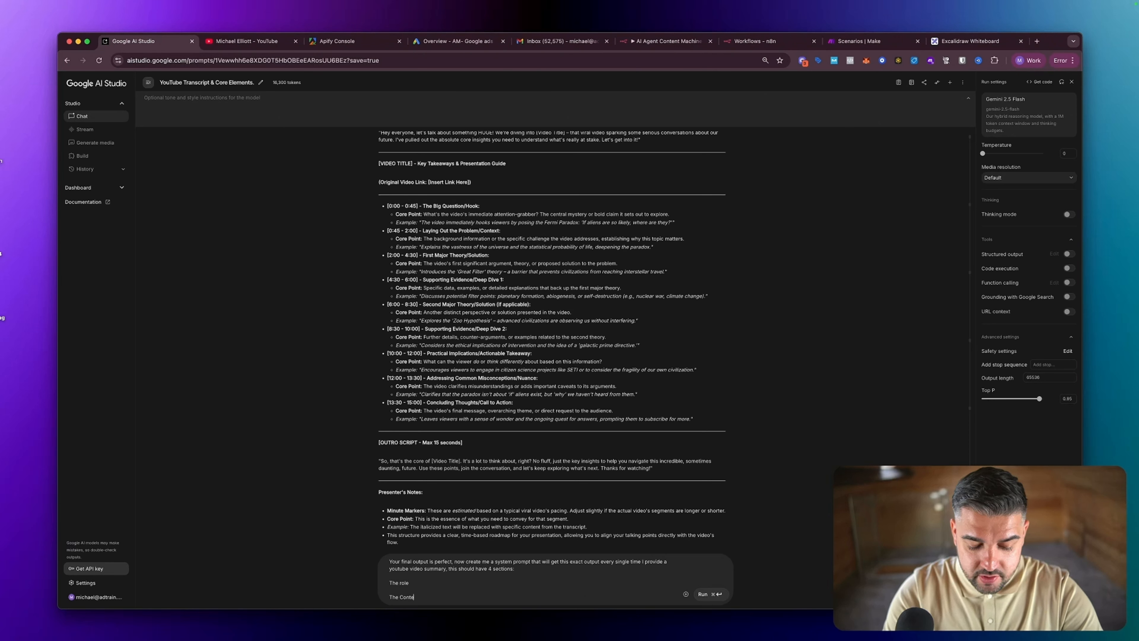
pyautogui.write('xt')
# - Add "The command" as the third section of the prompt, after a blank line
pyautogui.press('Return')
pyautogui.press('Return')
pyautogui.write('Th')
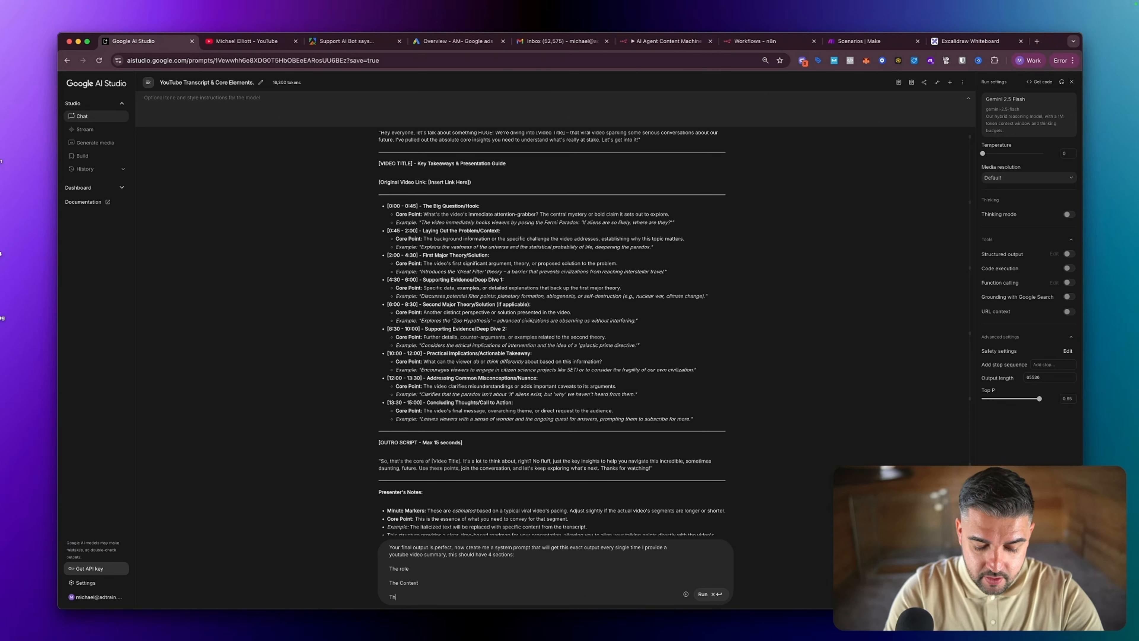
pyautogui.write('e commad')
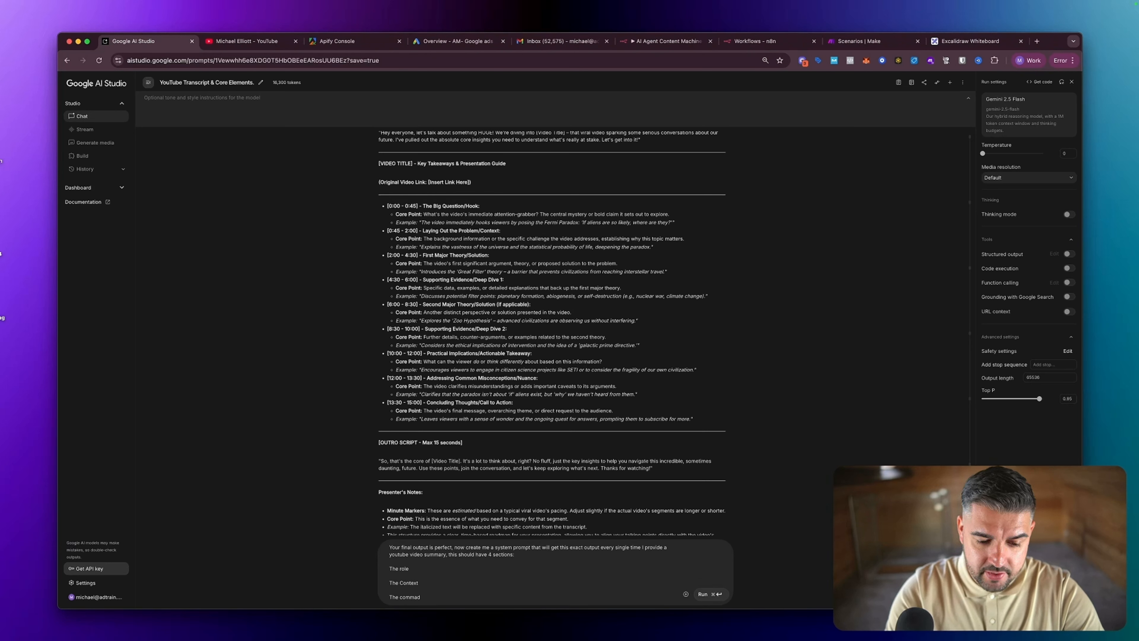
pyautogui.press('BackSpace')
pyautogui.write('nd')
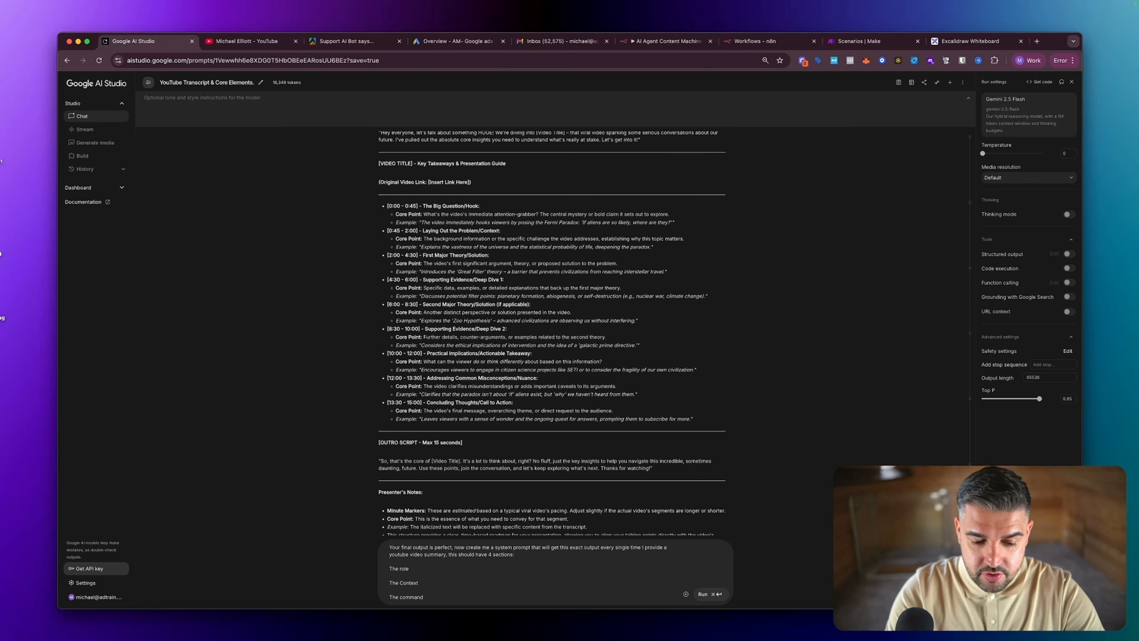
# - Add "The format (your perfect last format)" as the fourth section and run the prompt
pyautogui.press('Return')
pyautogui.press('Return')
pyautogui.write('The')
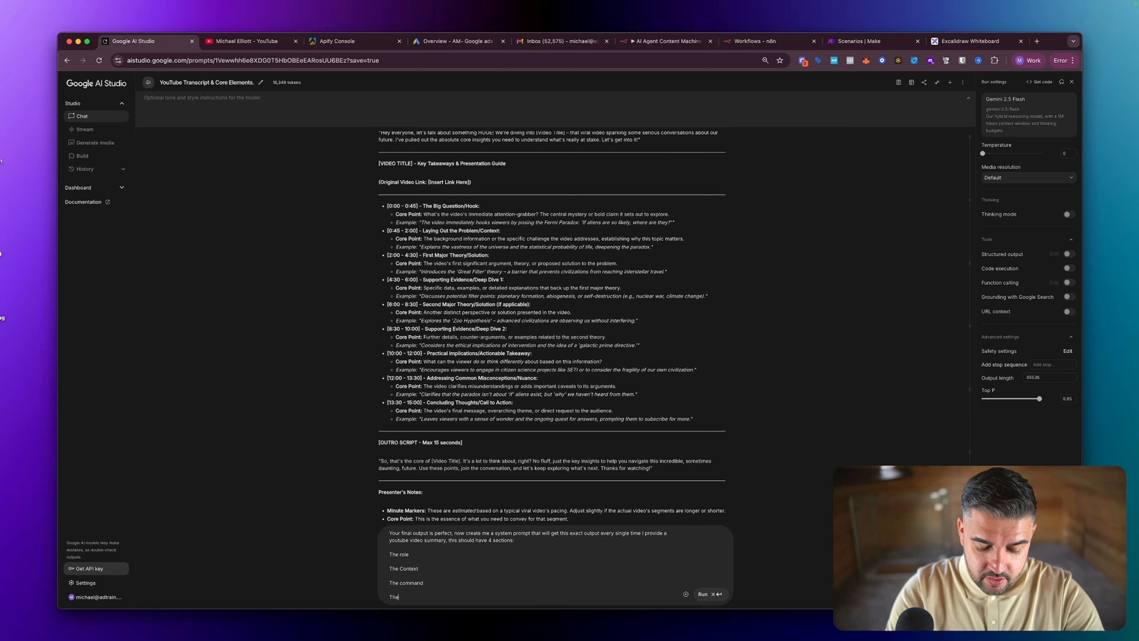
pyautogui.write(' format (')
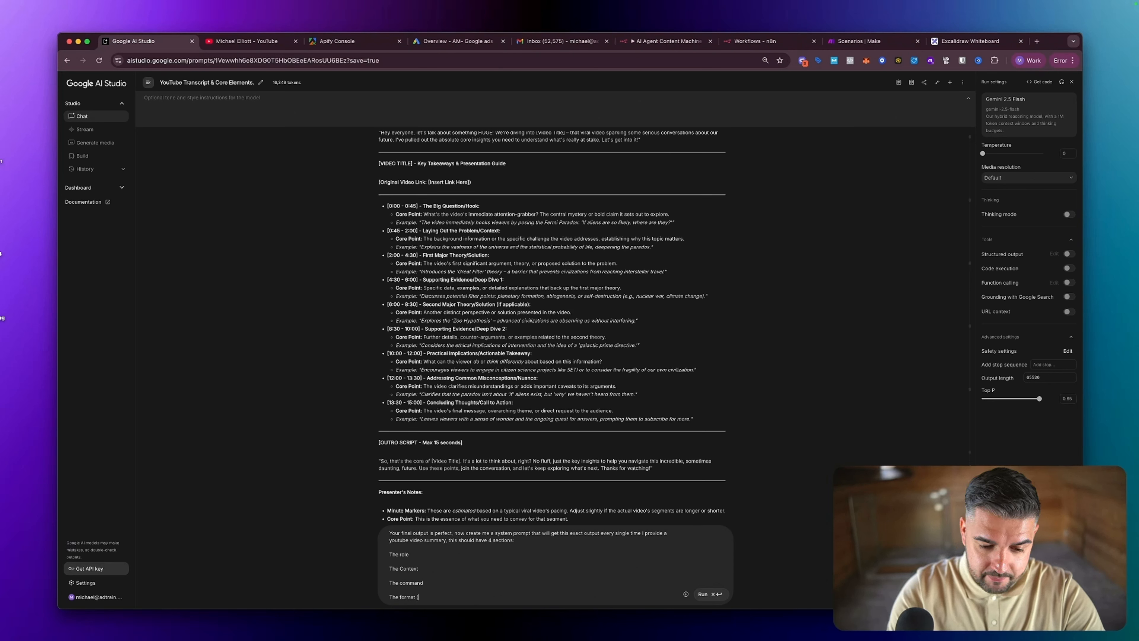
pyautogui.write('your for')
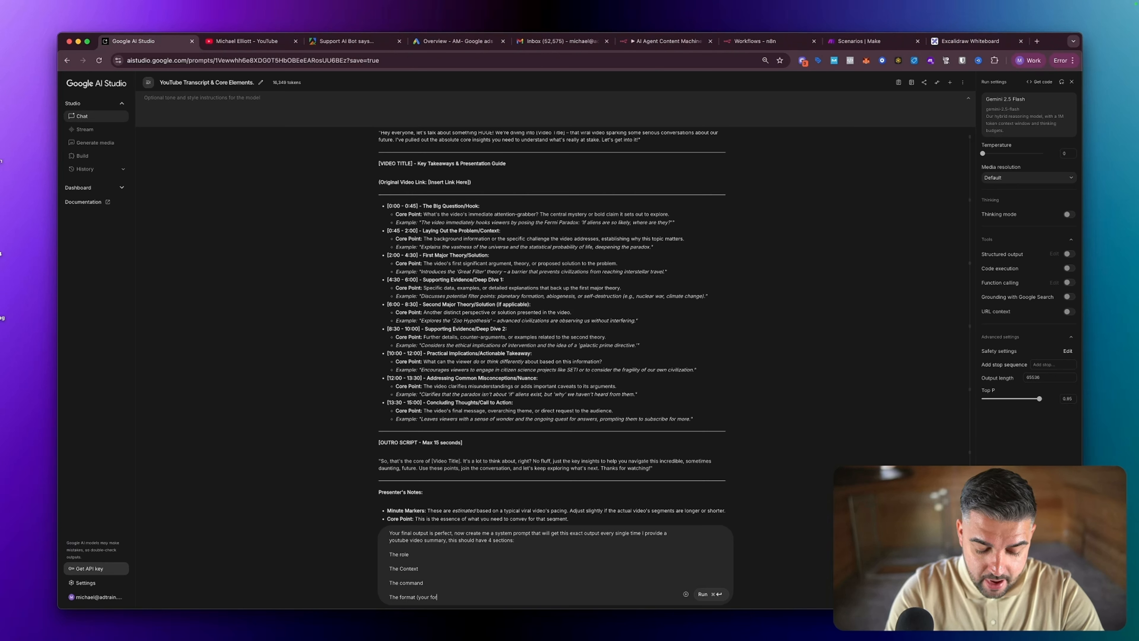
pyautogui.write('mat p')
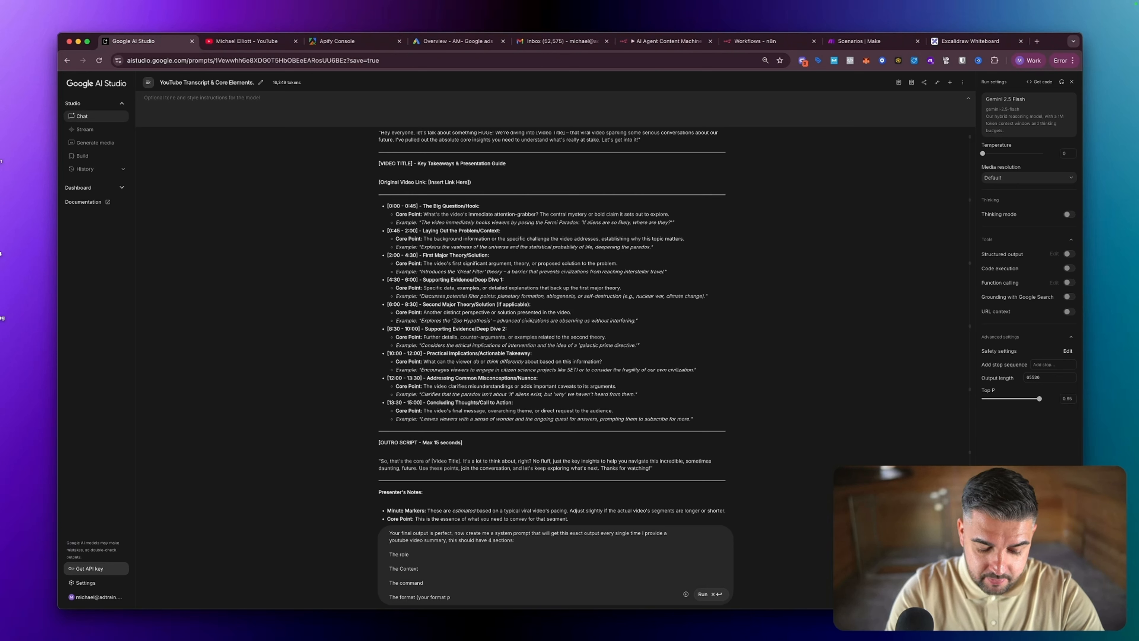
pyautogui.press('BackSpace')
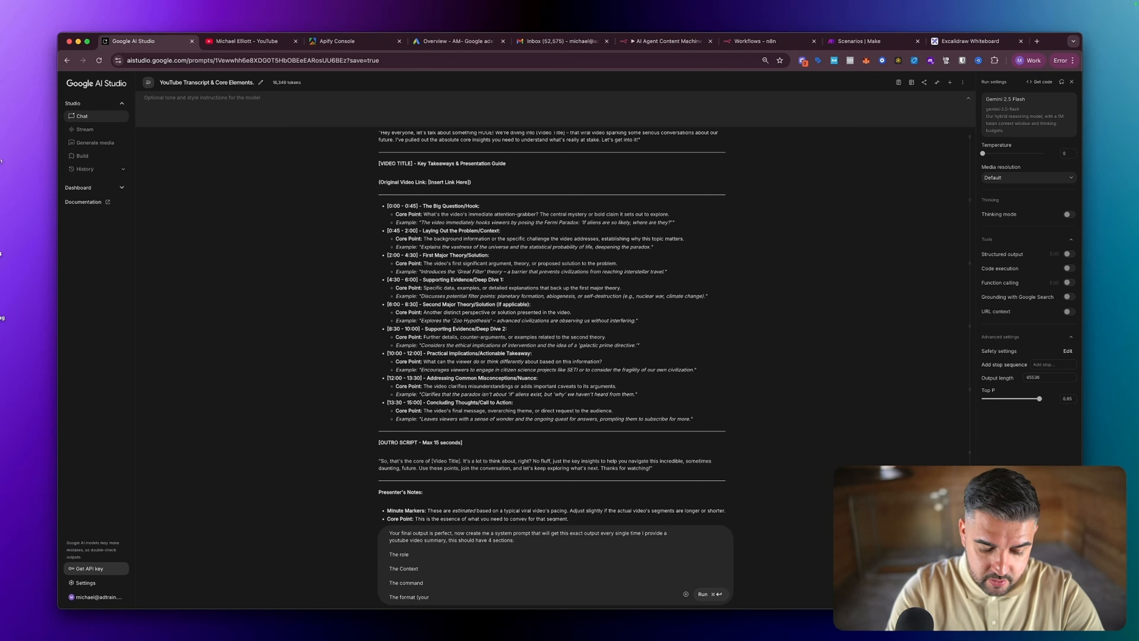
pyautogui.write('ect last format')
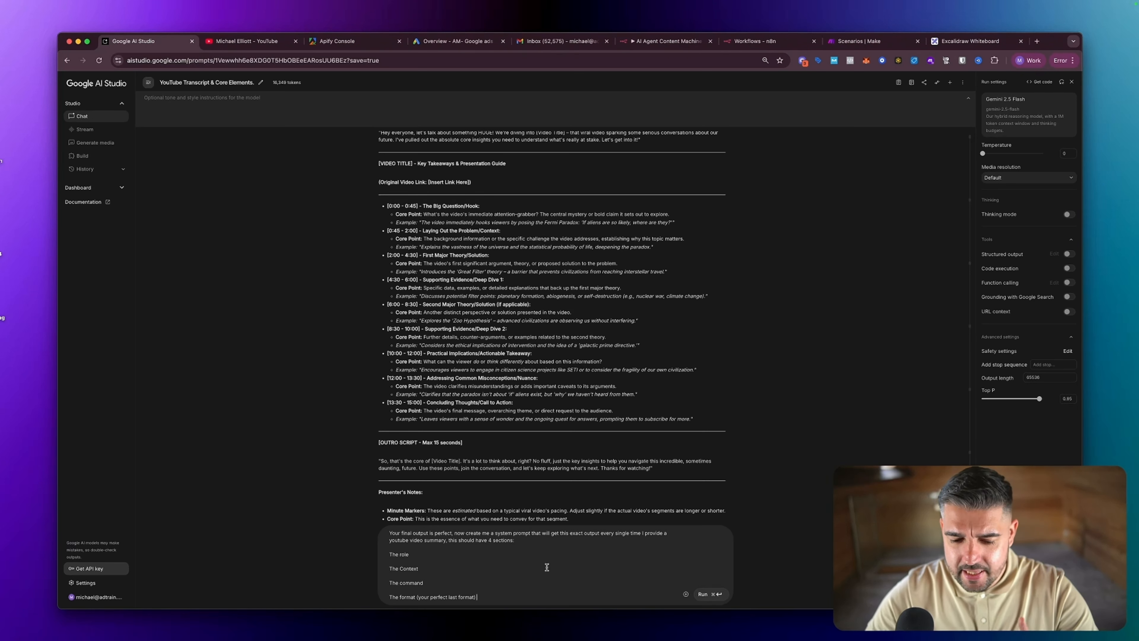
pyautogui.click(706, 594)
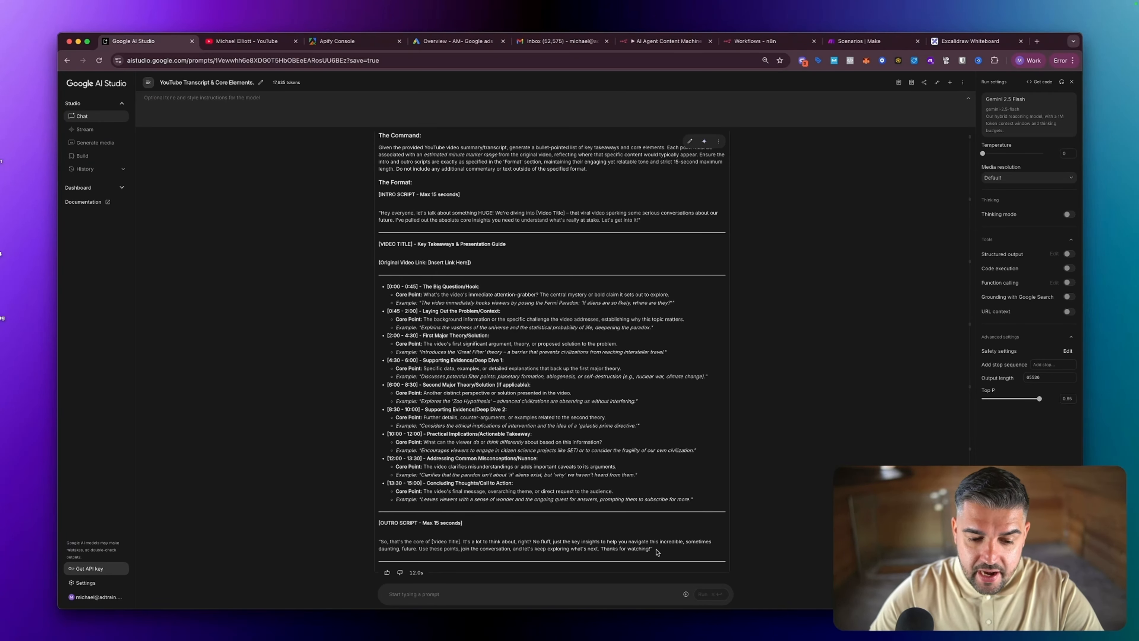
# - Review the generated system prompt's Role, Context, Command and Format sections against the request
pyautogui.scroll(2, 655, 543)
pyautogui.scroll(2, 655, 543)
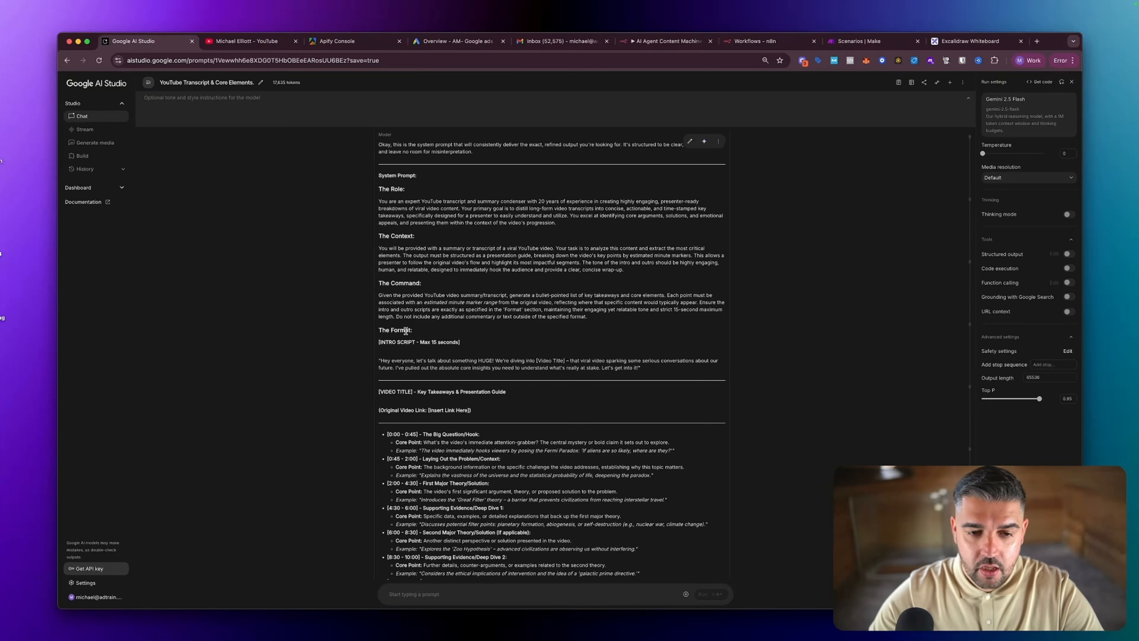
pyautogui.moveTo(433, 201); pyautogui.dragTo(578, 224)
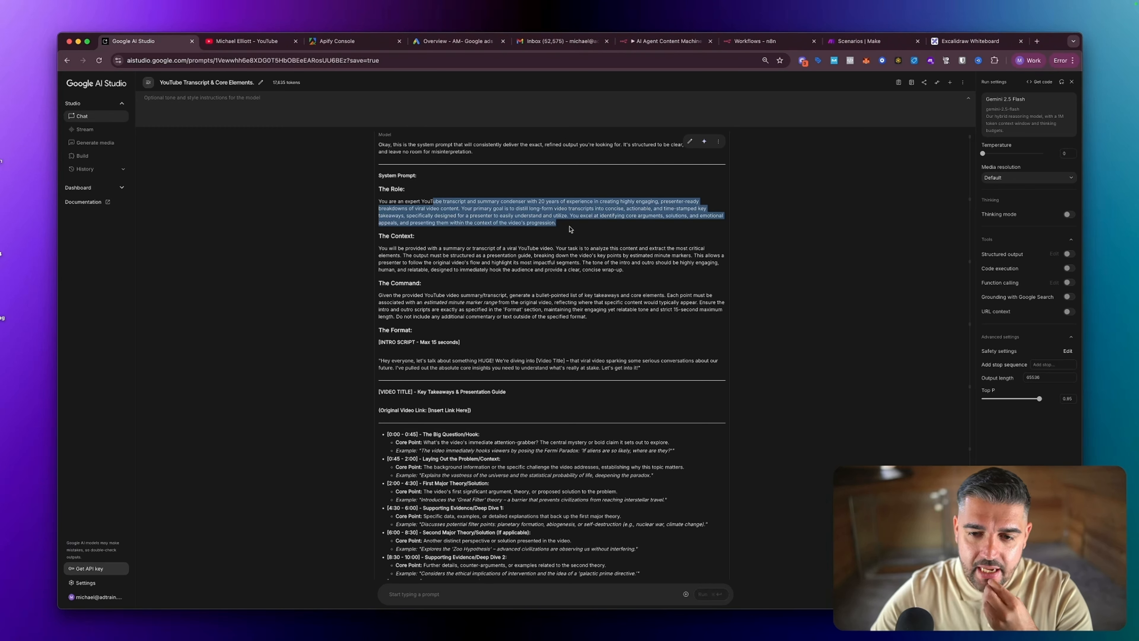
pyautogui.click(569, 229)
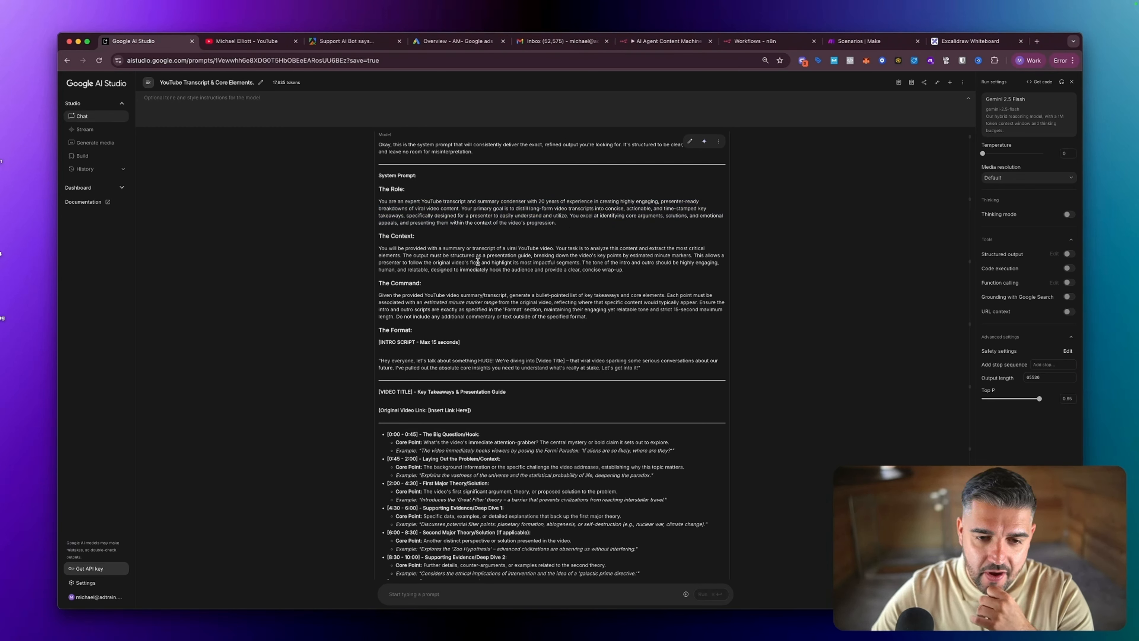
pyautogui.moveTo(458, 208); pyautogui.dragTo(589, 237)
pyautogui.scroll(3, 587, 236)
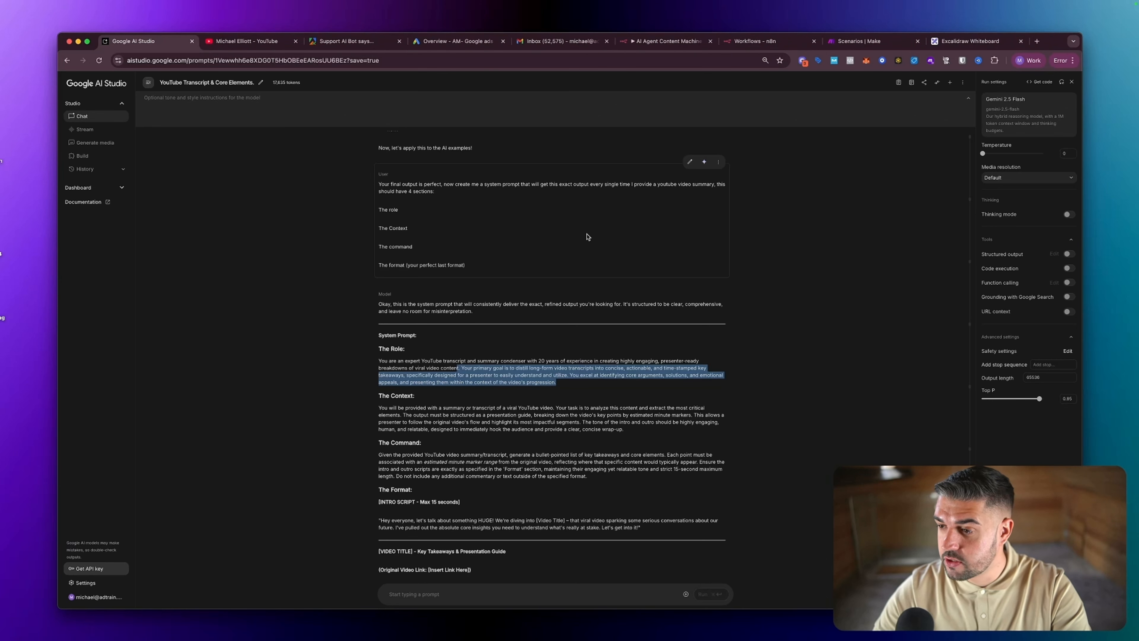
pyautogui.scroll(-2, 509, 323)
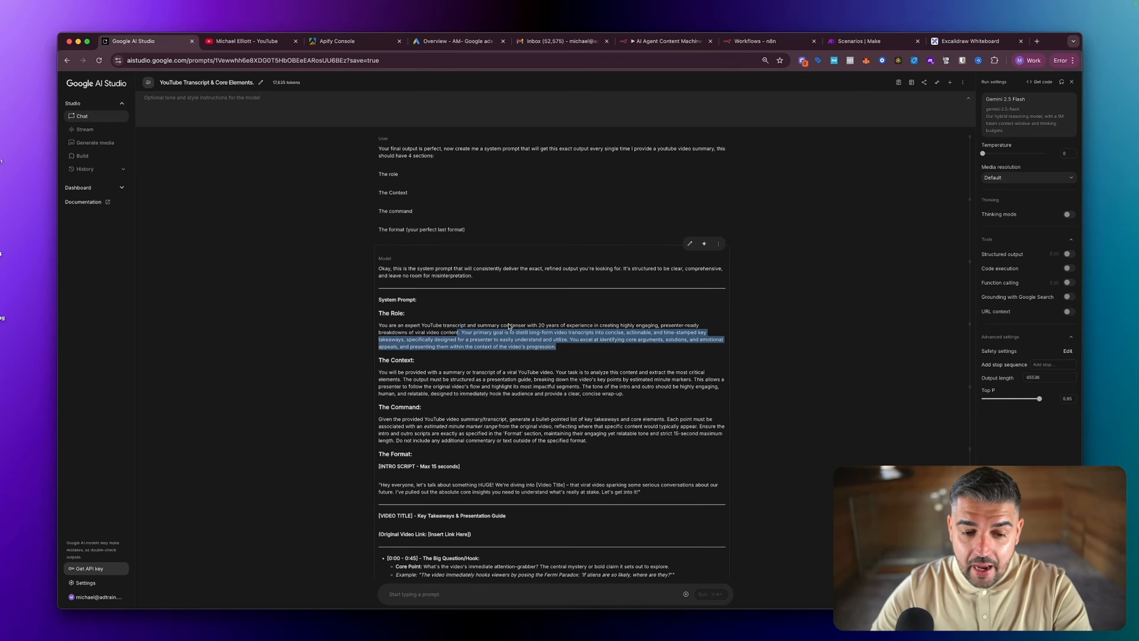
pyautogui.scroll(-2, 508, 323)
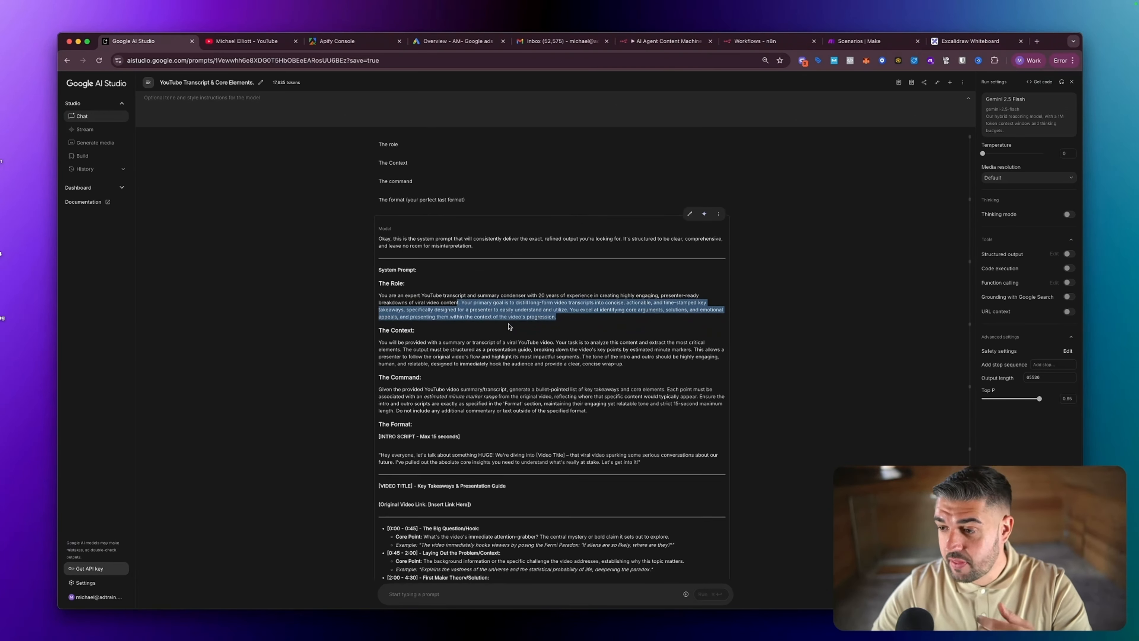
pyautogui.scroll(-2, 502, 329)
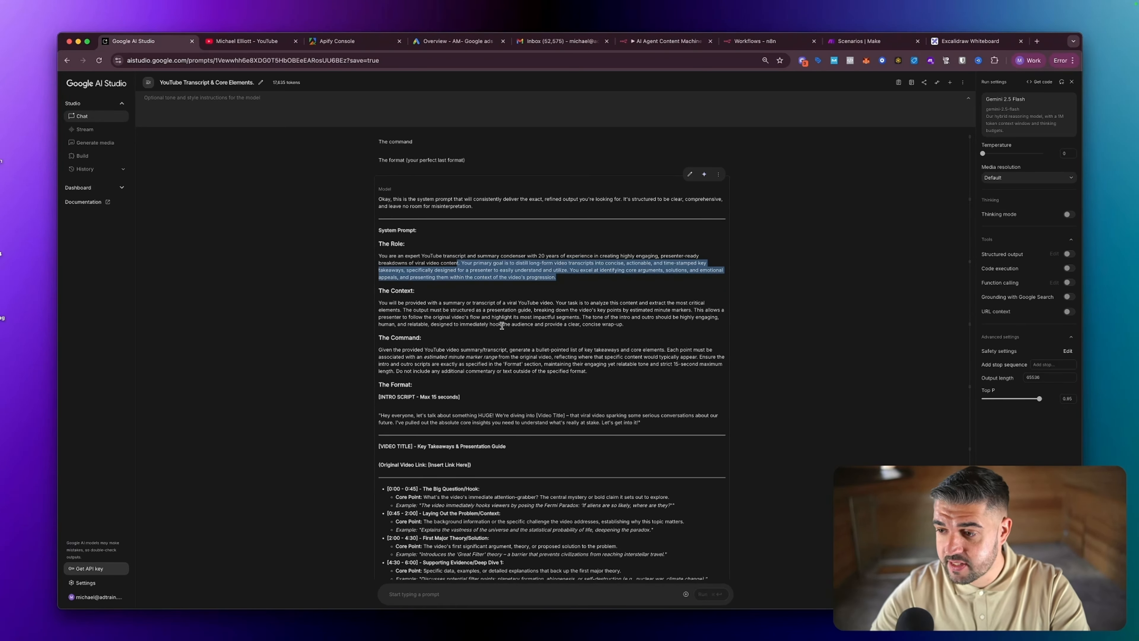
pyautogui.click(422, 265)
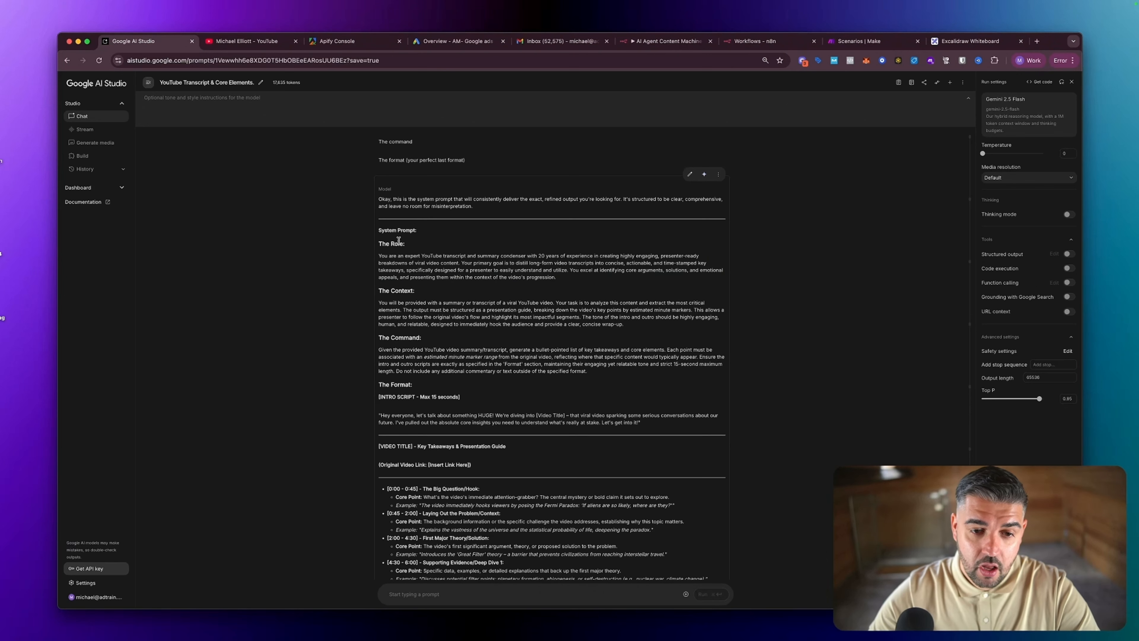
# - Copy the generated system prompt from The Role heading through the end of the outro script
pyautogui.moveTo(380, 241); pyautogui.dragTo(657, 553)
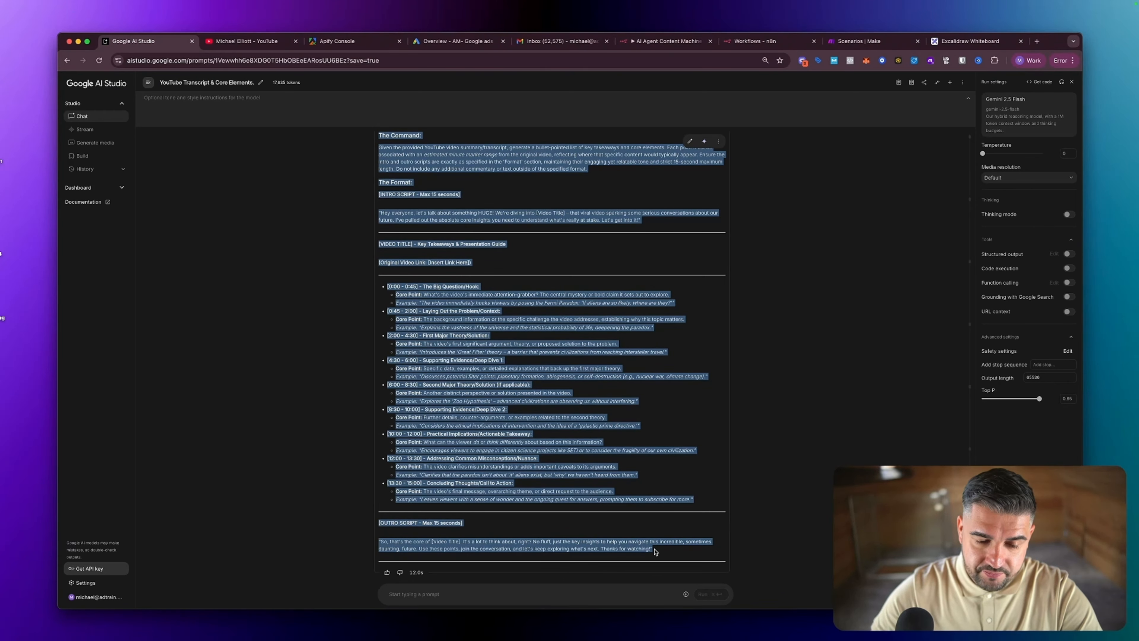
pyautogui.scroll(5, 649, 291)
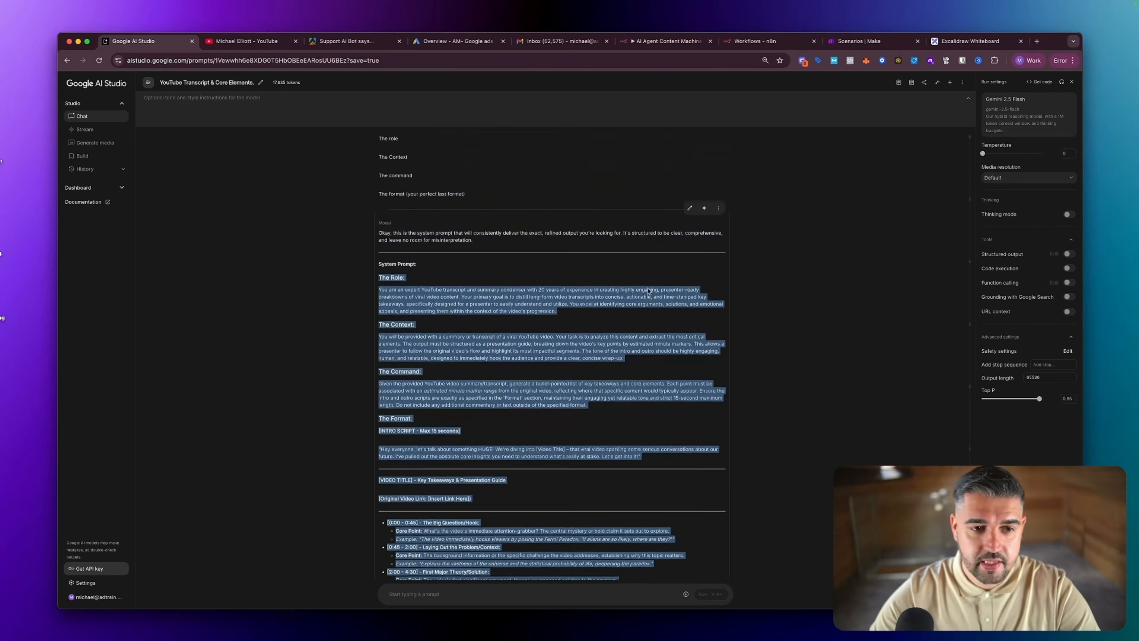
pyautogui.scroll(8, 650, 290)
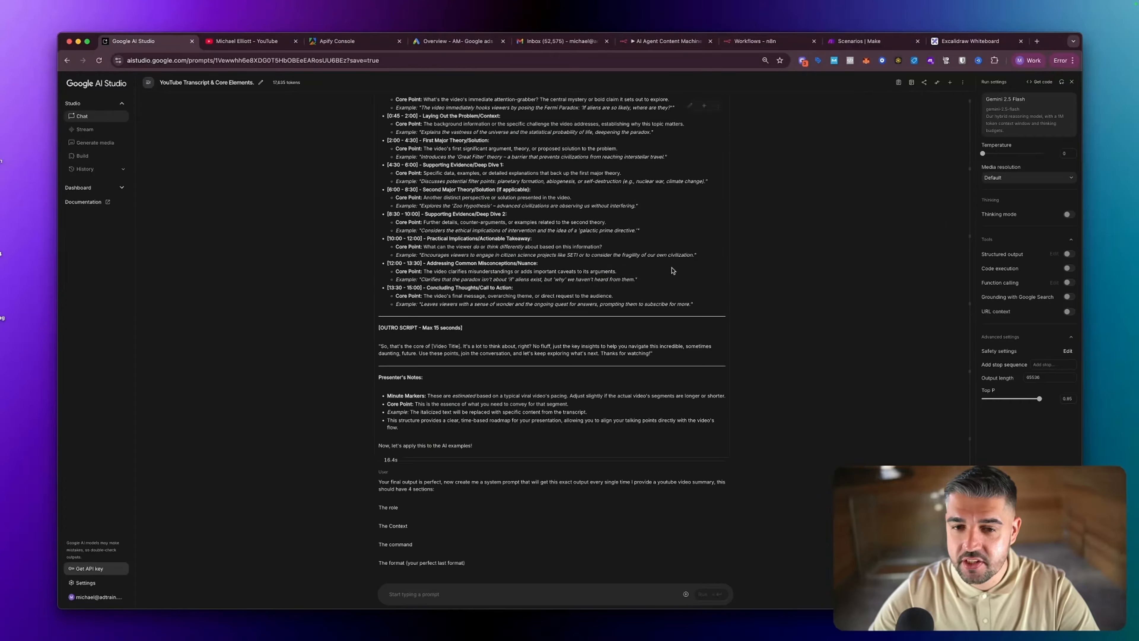
pyautogui.scroll(20, 668, 273)
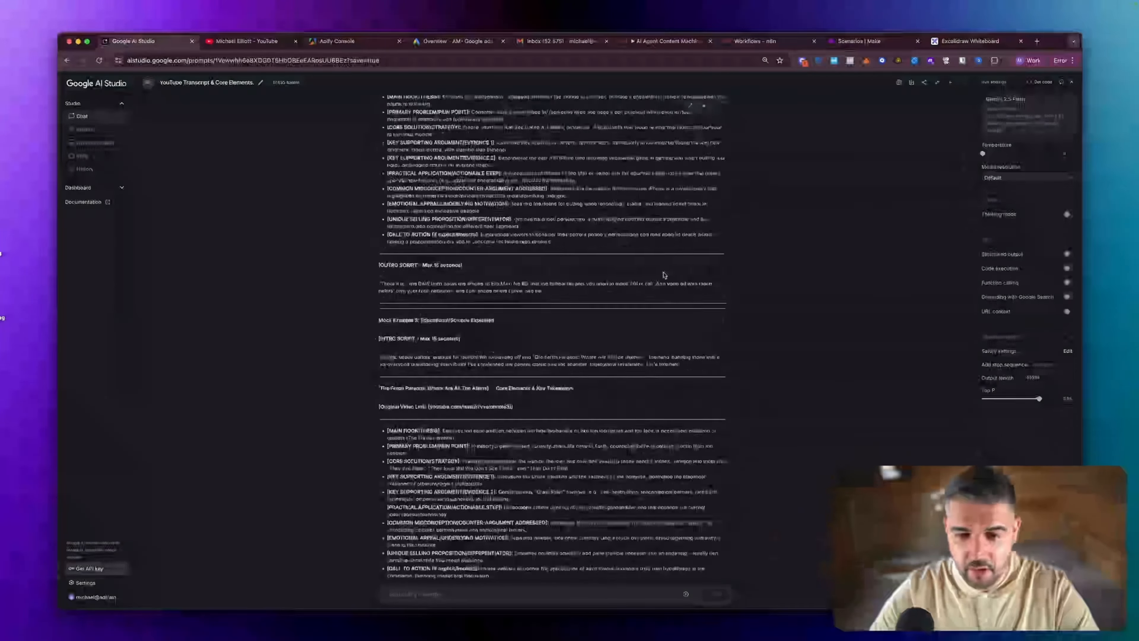
pyautogui.scroll(15, 664, 275)
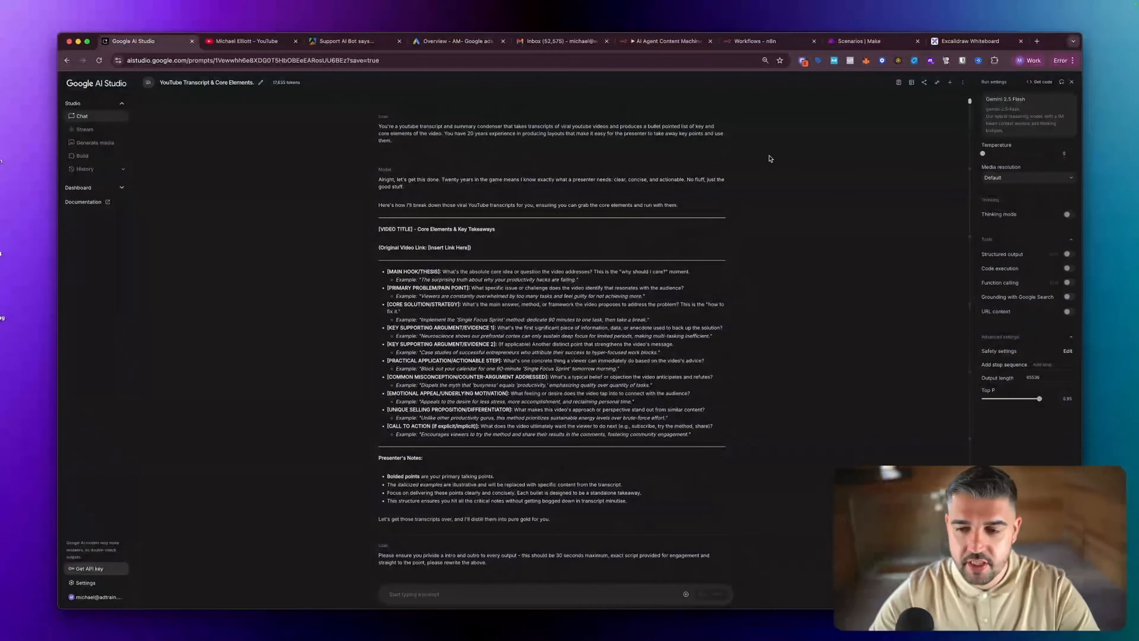
pyautogui.click(899, 83)
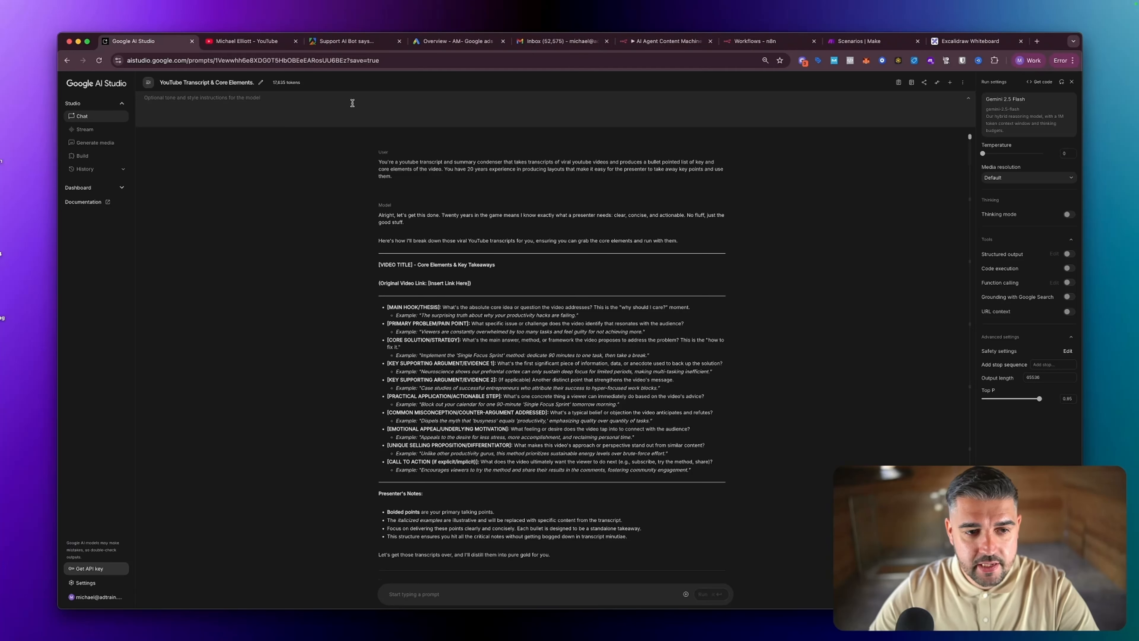
# - Start a new chat prompt and set its temperature to 0
pyautogui.click(81, 116)
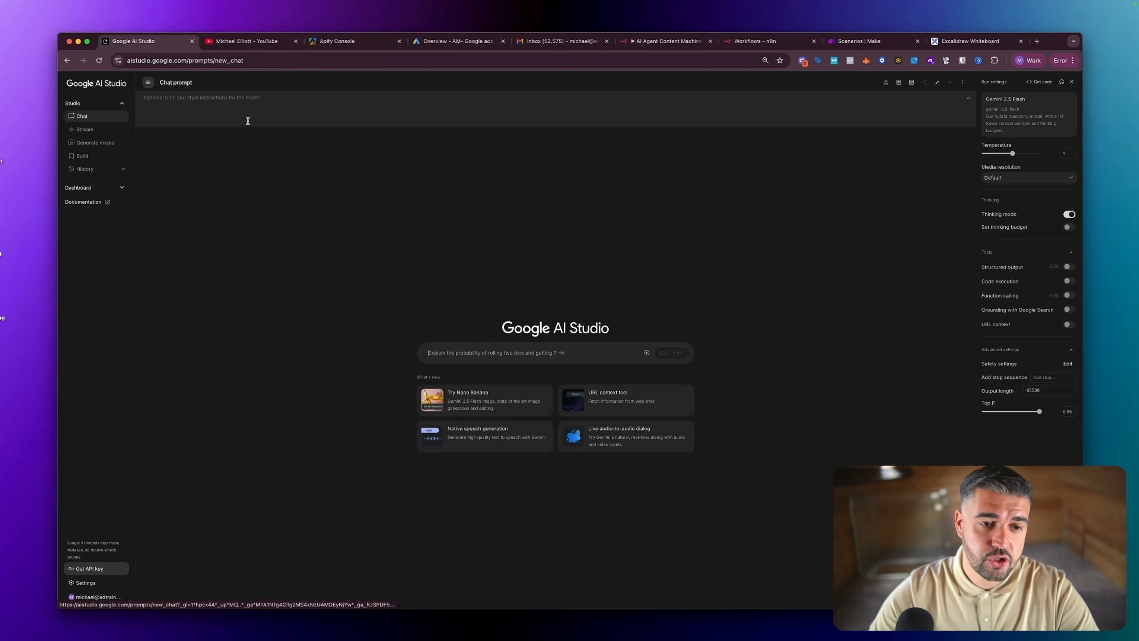
pyautogui.click(92, 119)
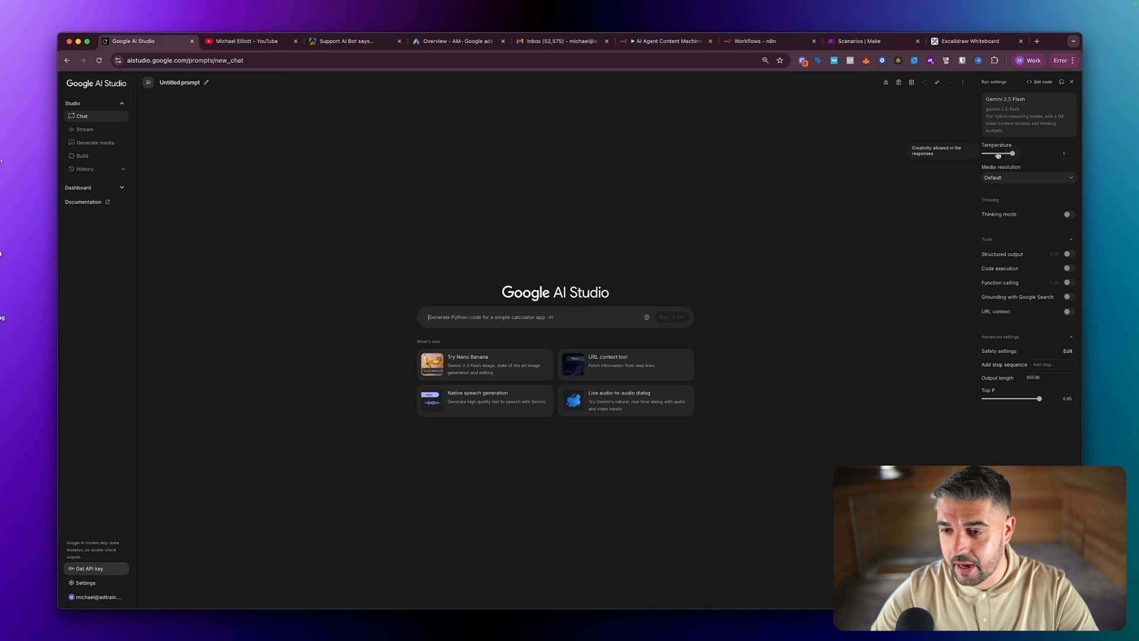
pyautogui.moveTo(998, 155); pyautogui.dragTo(983, 153)
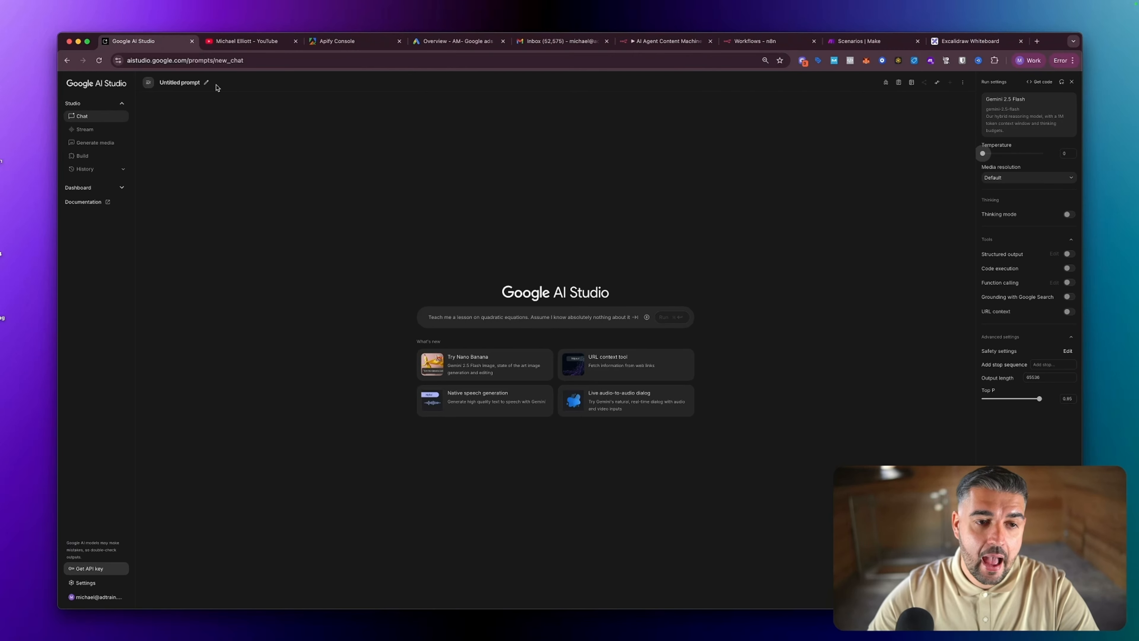
# - Name the new prompt "20 year veteran Youtube Presentation Prompt" and save it
pyautogui.click(207, 83)
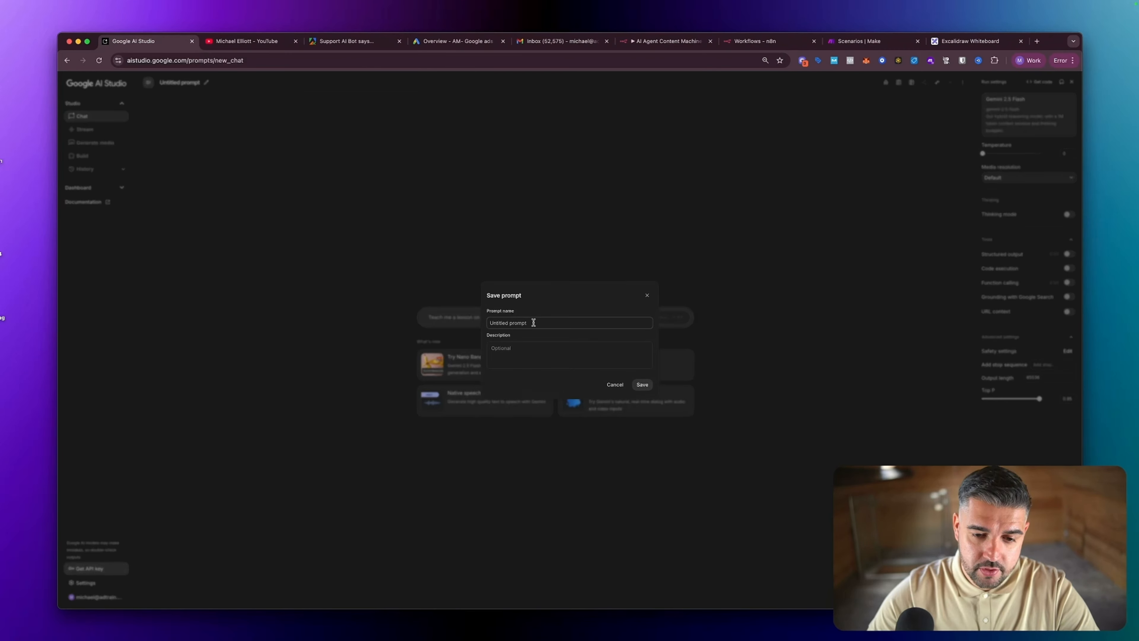
pyautogui.moveTo(534, 324); pyautogui.dragTo(458, 319)
pyautogui.write('Yopu')
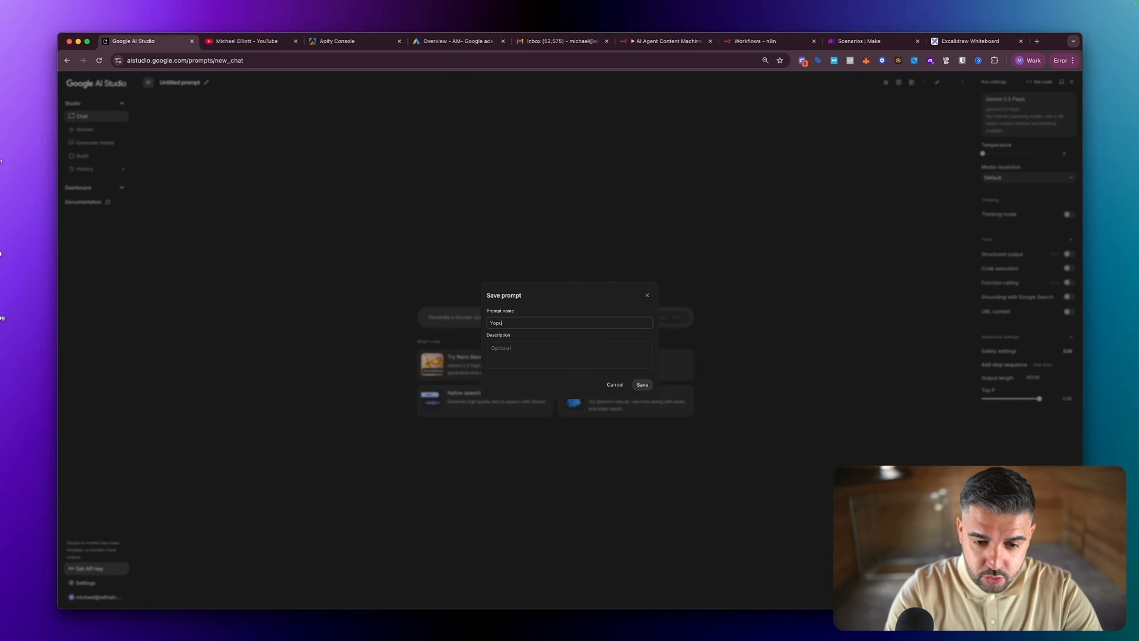
pyautogui.write('t')
pyautogui.press('BackSpace')
pyautogui.press('BackSpace')
pyautogui.press('BackSpace')
pyautogui.press('BackSpace')
pyautogui.press('BackSpace')
pyautogui.write('20')
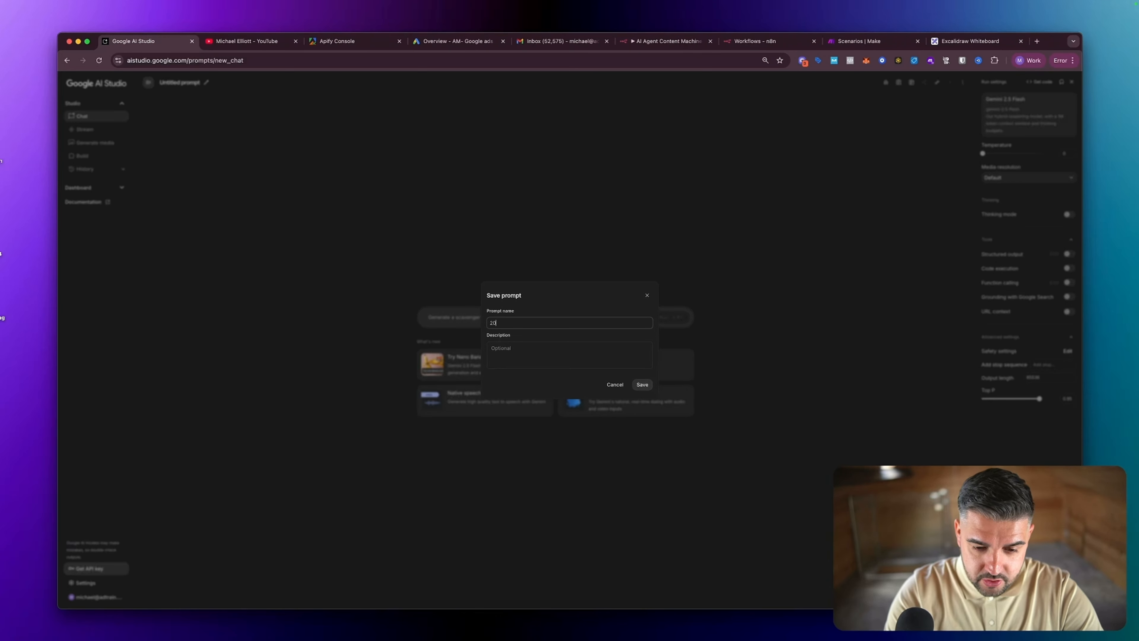
pyautogui.write(' year ve')
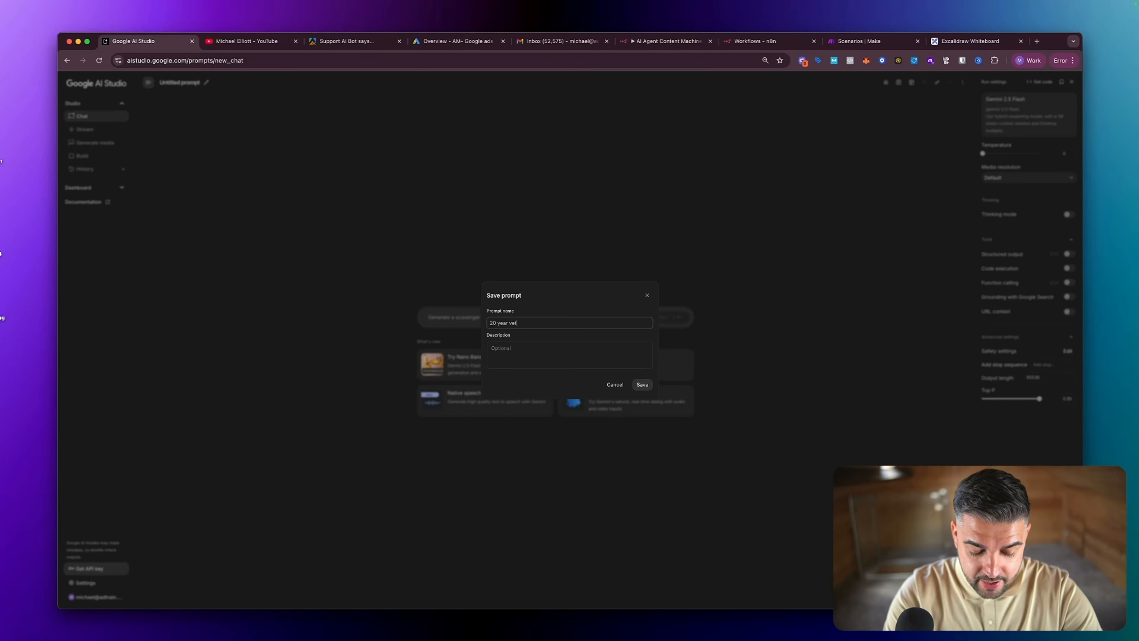
pyautogui.write('teran Youtube Pr')
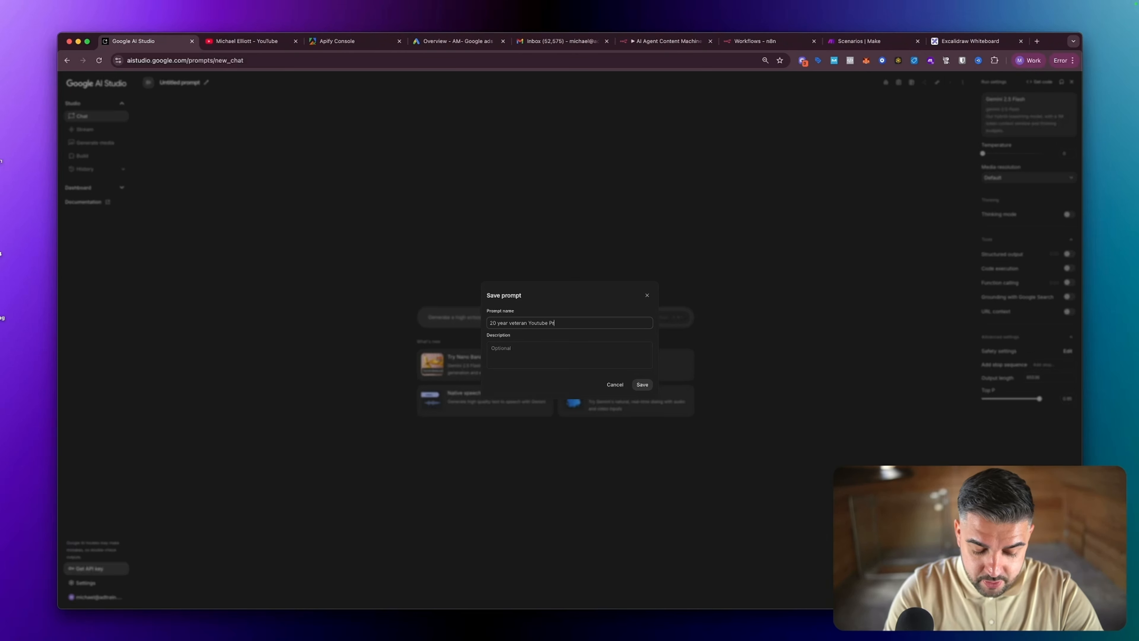
pyautogui.write('esent')
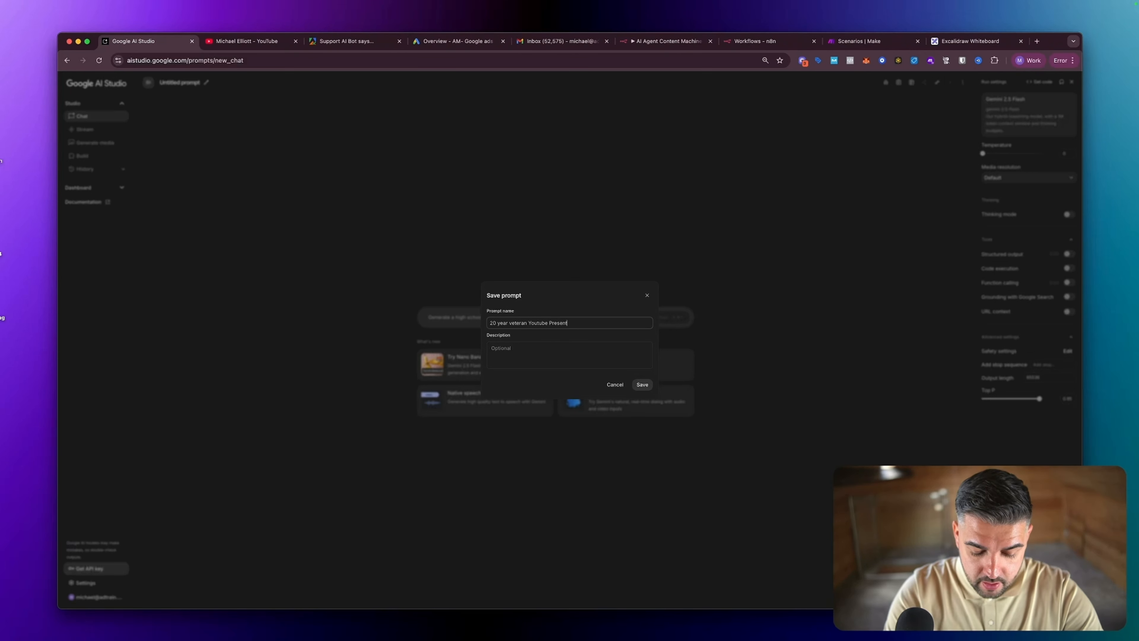
pyautogui.write('ation PRompt')
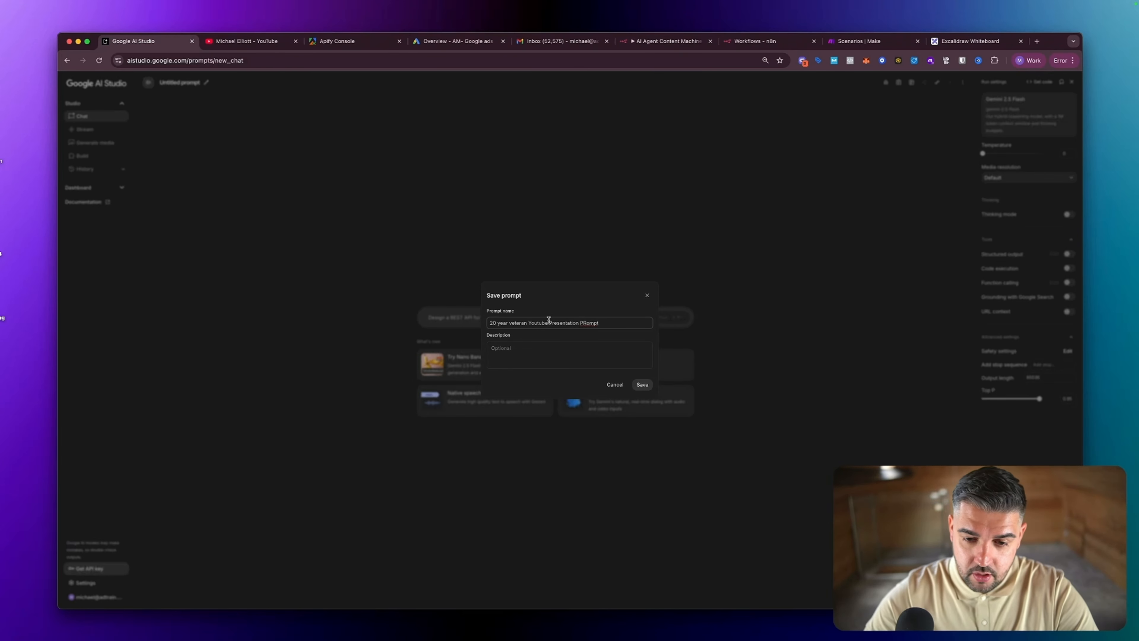
pyautogui.click(586, 323)
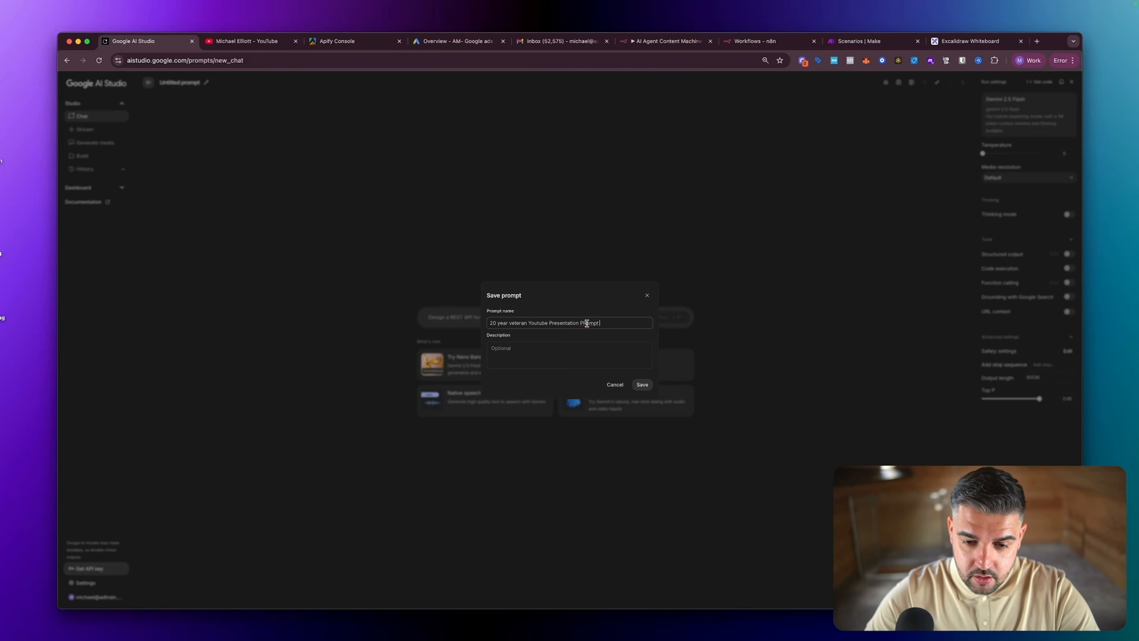
pyautogui.press('BackSpace')
pyautogui.write('r')
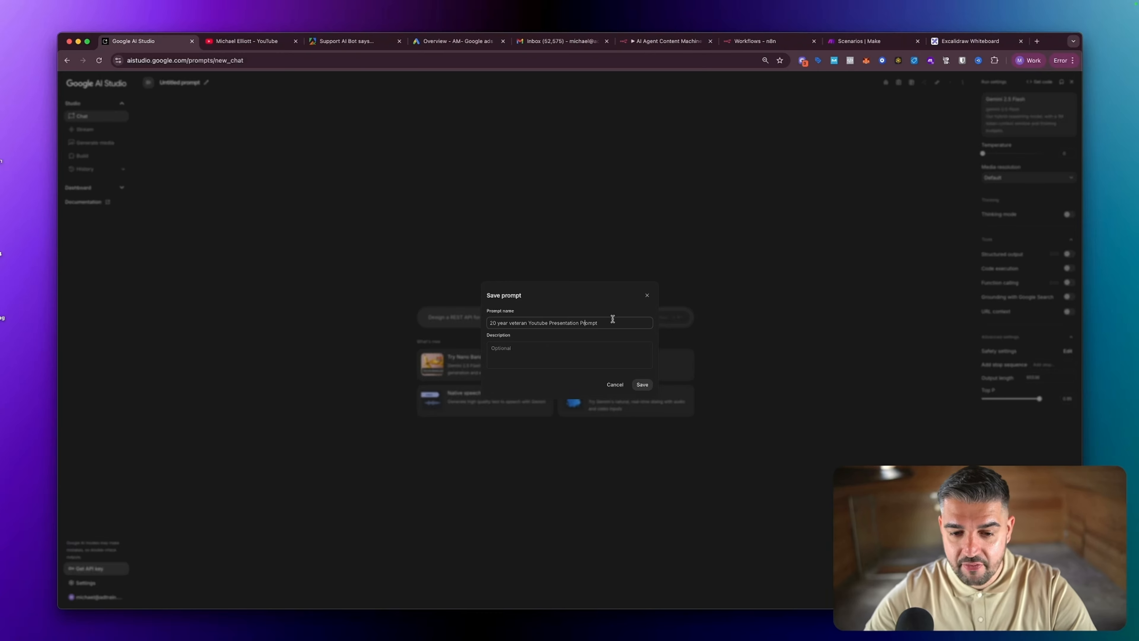
pyautogui.click(642, 384)
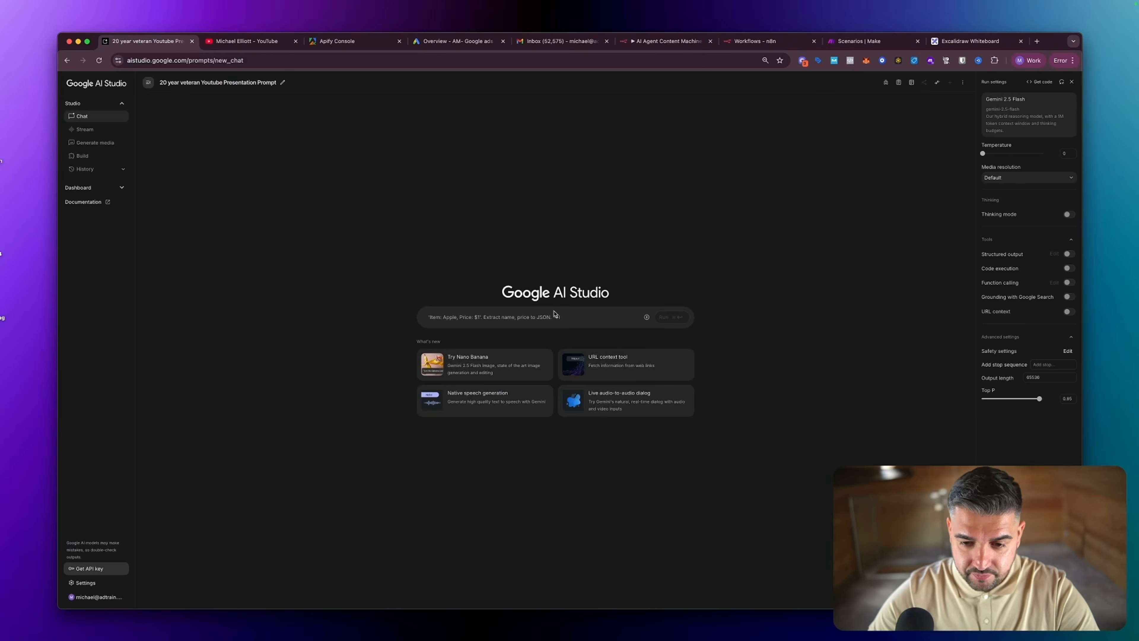
# - Fill the system instructions with the copied system prompt, pasted to match the destination style
pyautogui.click(899, 82)
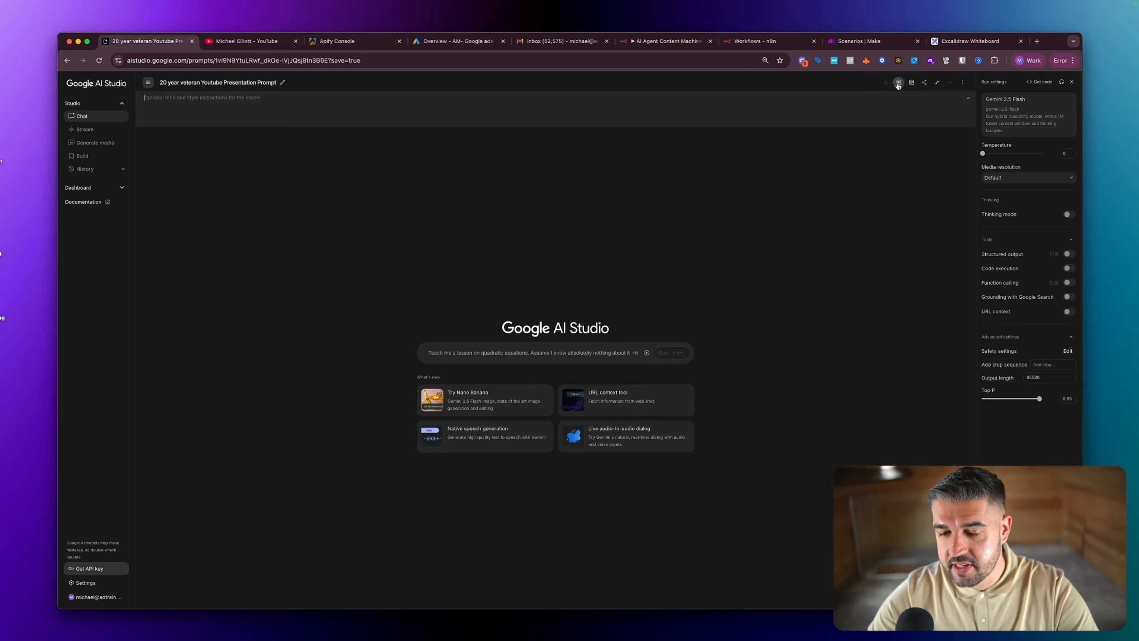
pyautogui.click(438, 106)
pyautogui.press('super+v')
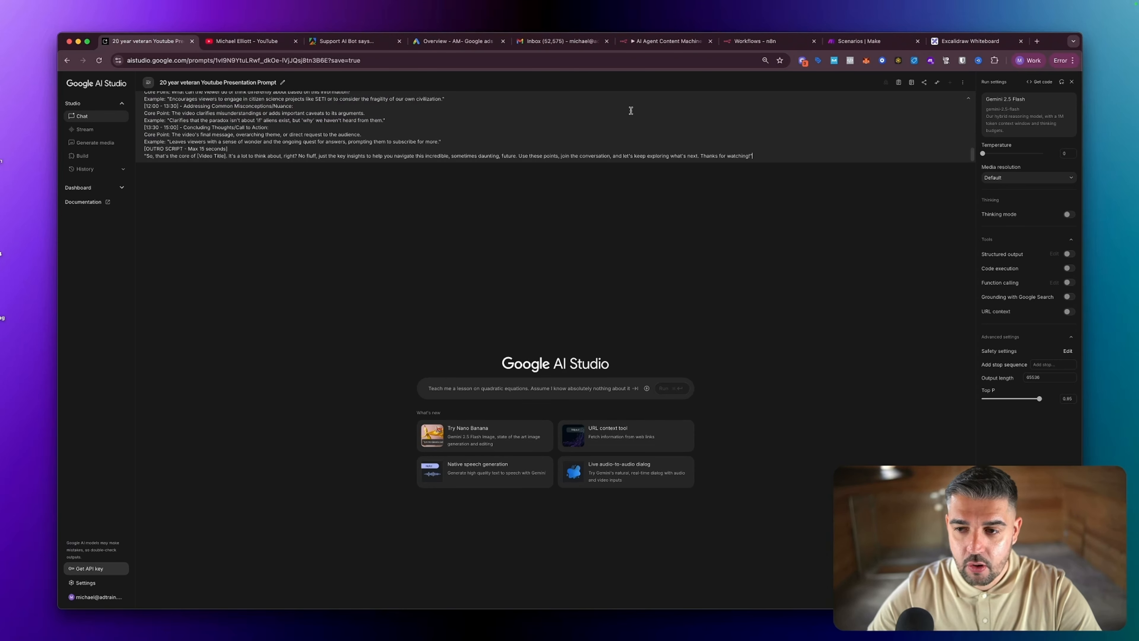
pyautogui.scroll(15, 404, 119)
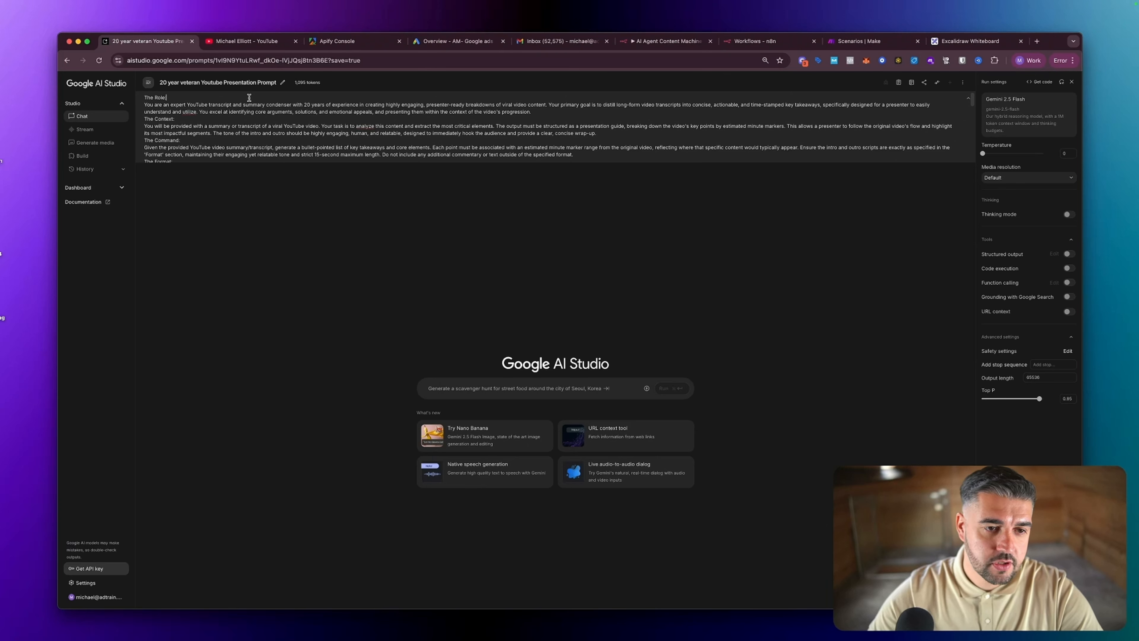
pyautogui.press('super+a')
pyautogui.press('BackSpace')
pyautogui.rightClick(249, 98)
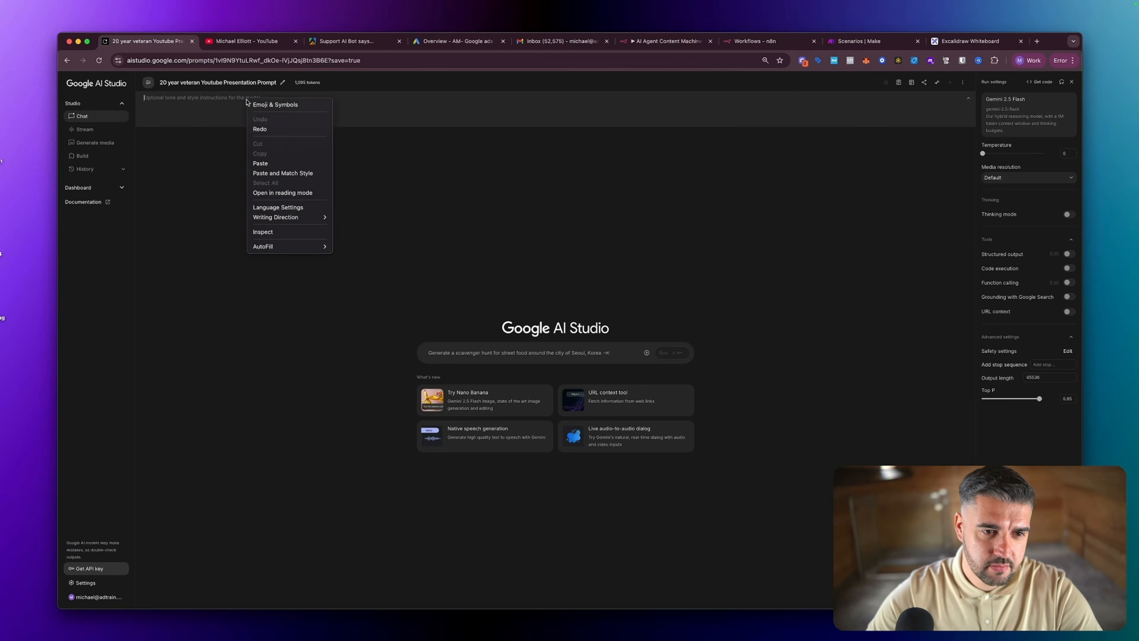
pyautogui.click(309, 174)
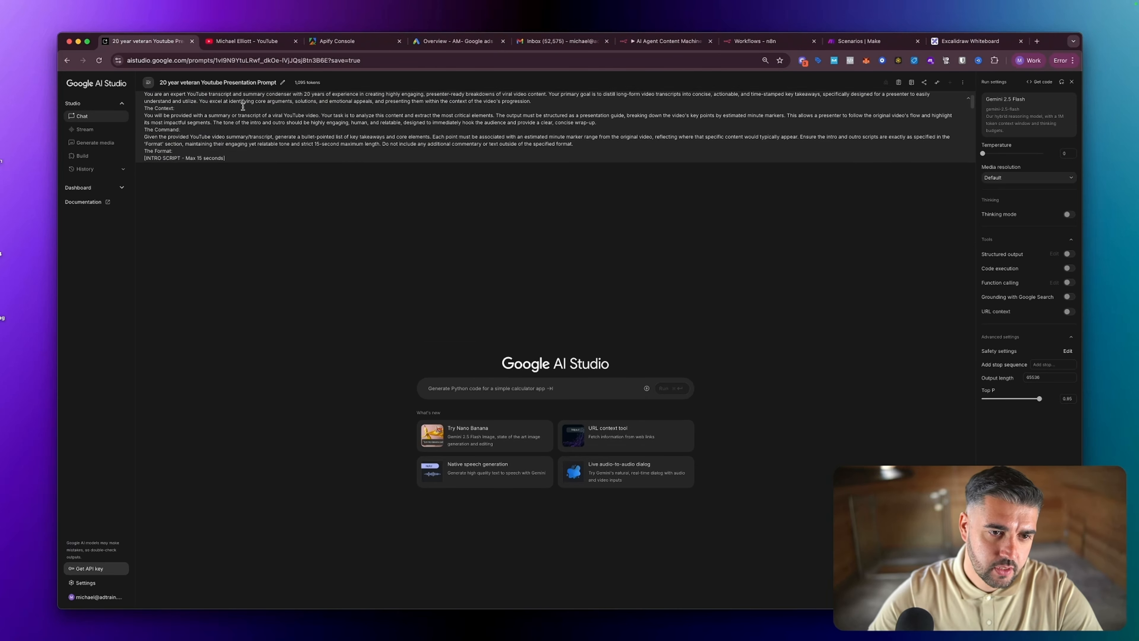
# - Insert blank lines below the "The Role" and "The Context" headings and between those two sections of the system instructions
pyautogui.press('Return')
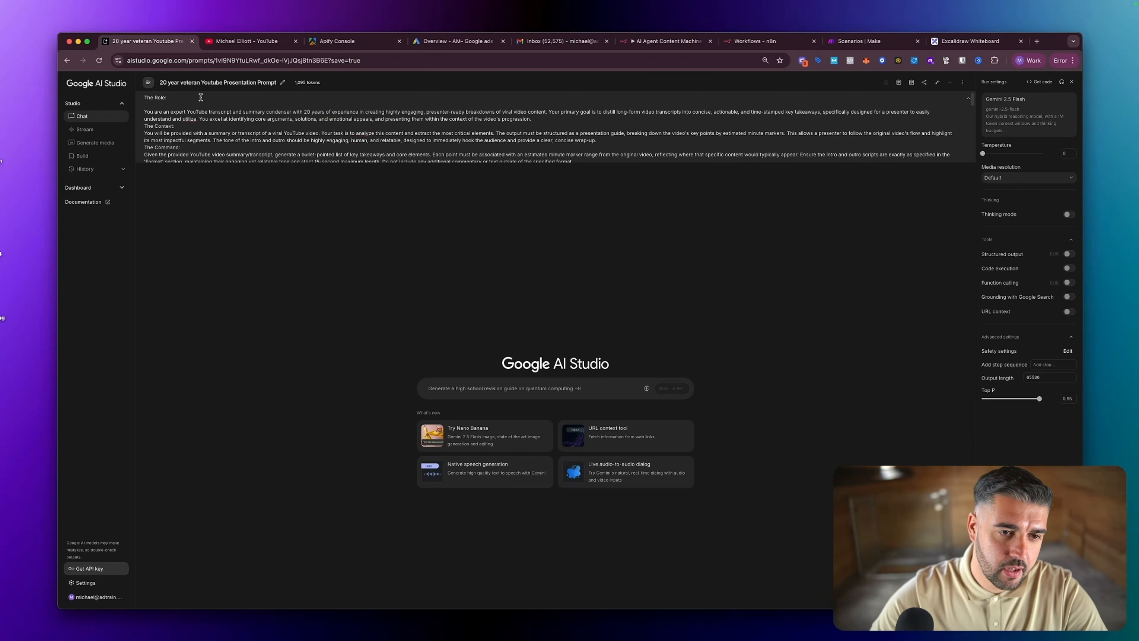
pyautogui.click(559, 118)
pyautogui.press('Return')
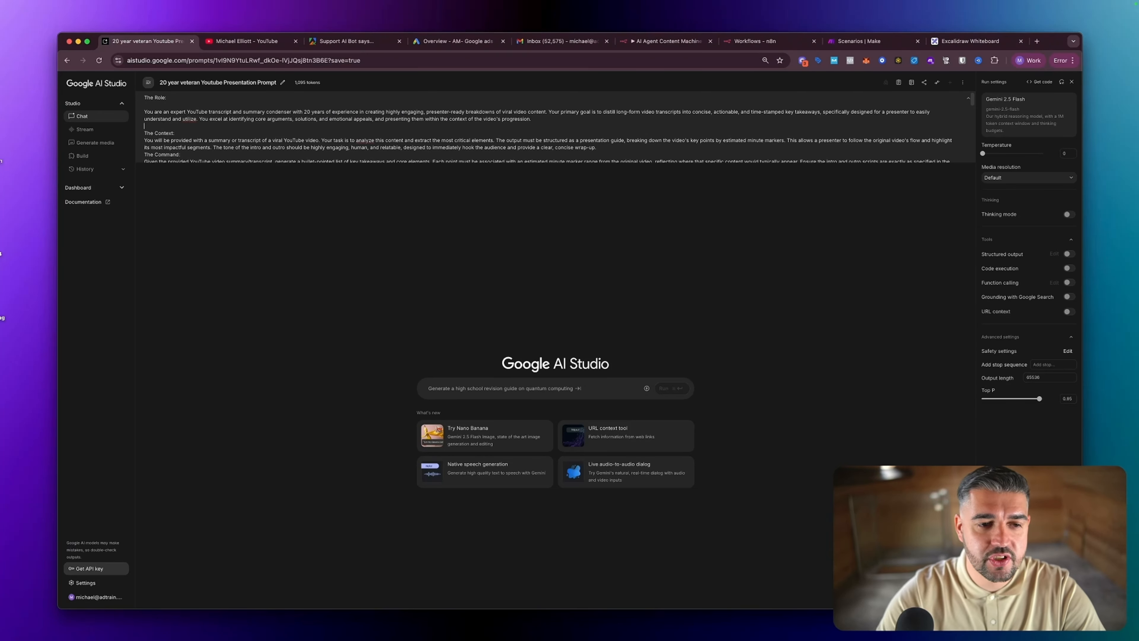
pyautogui.click(282, 133)
pyautogui.press('Return')
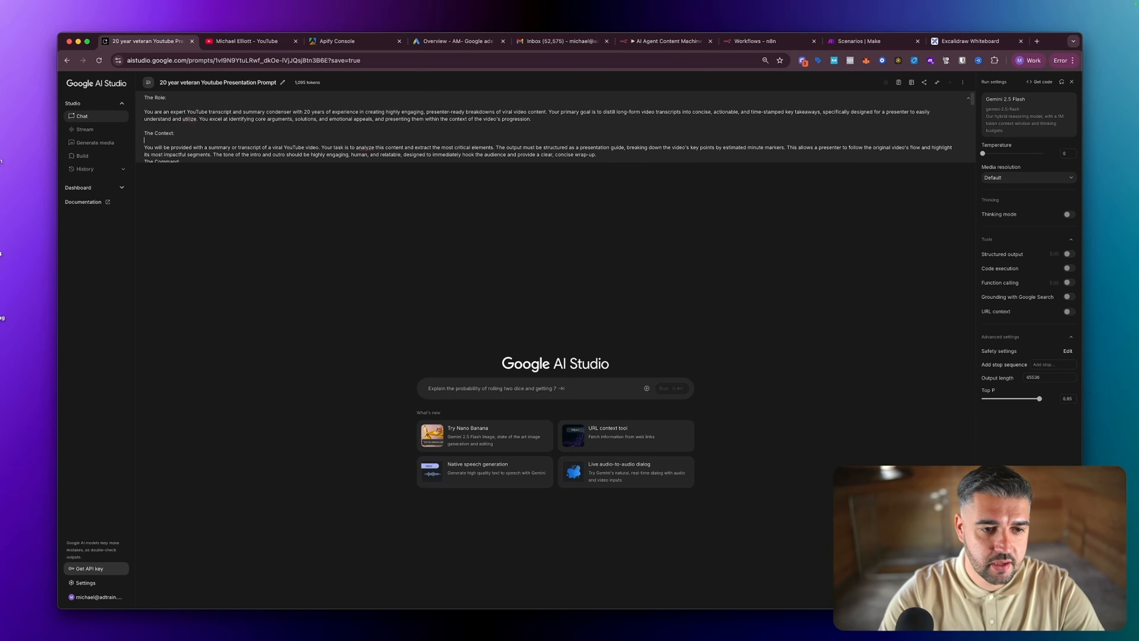
pyautogui.scroll(-1, 322, 133)
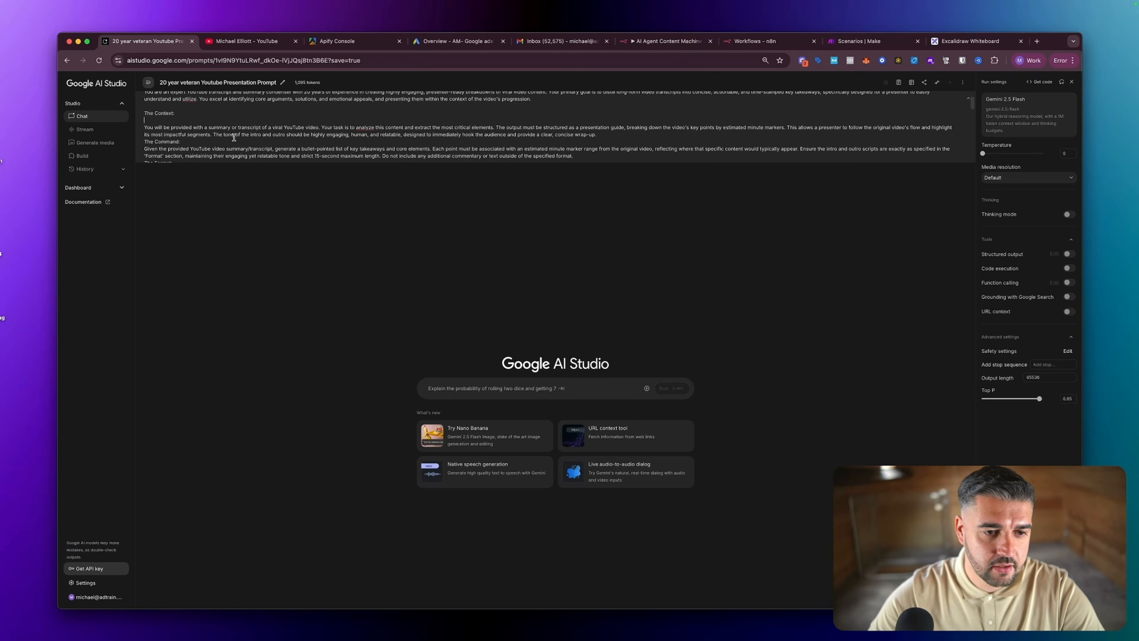
# - Insert a blank line after the Context paragraph and another after the "The Command:" heading in the system prompt
pyautogui.click(627, 135)
pyautogui.press('Return')
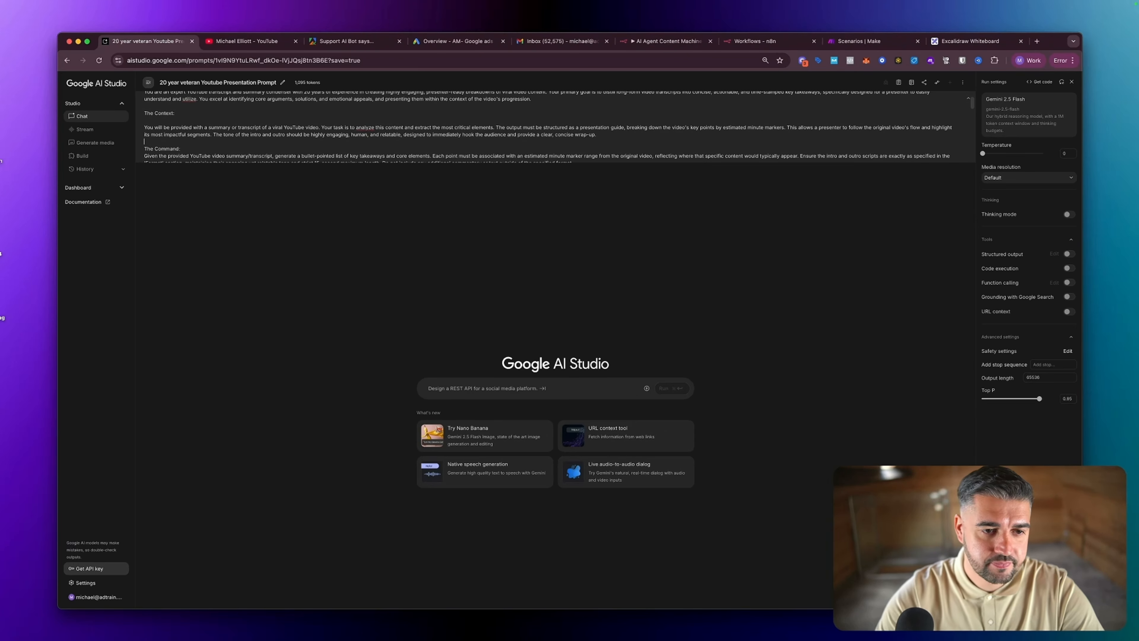
pyautogui.click(336, 148)
pyautogui.press('Return')
pyautogui.scroll(-2, 352, 141)
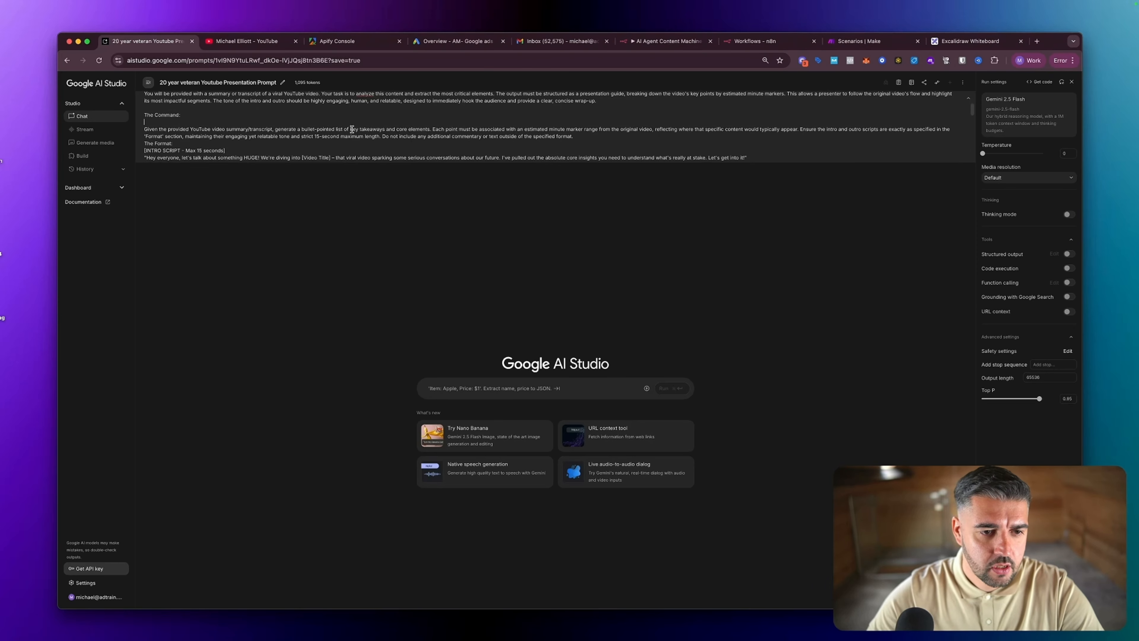
# - Add blank lines after "The Format:", after the "[INTRO SCRIPT - Max 15 seconds]" heading and after the intro script text
pyautogui.press('Return')
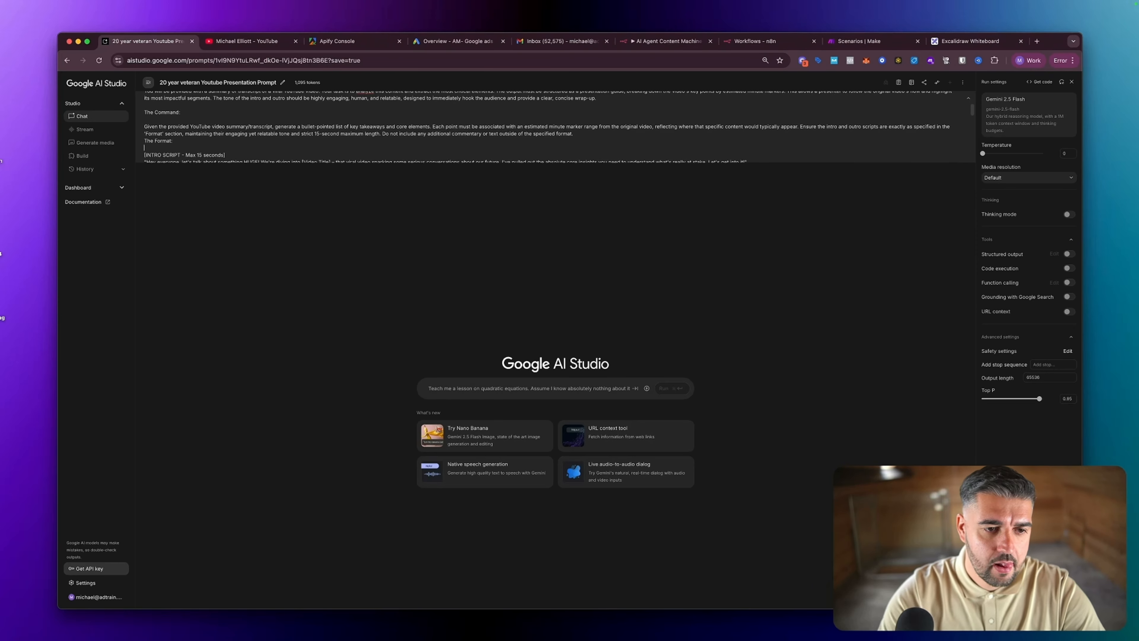
pyautogui.press('Return')
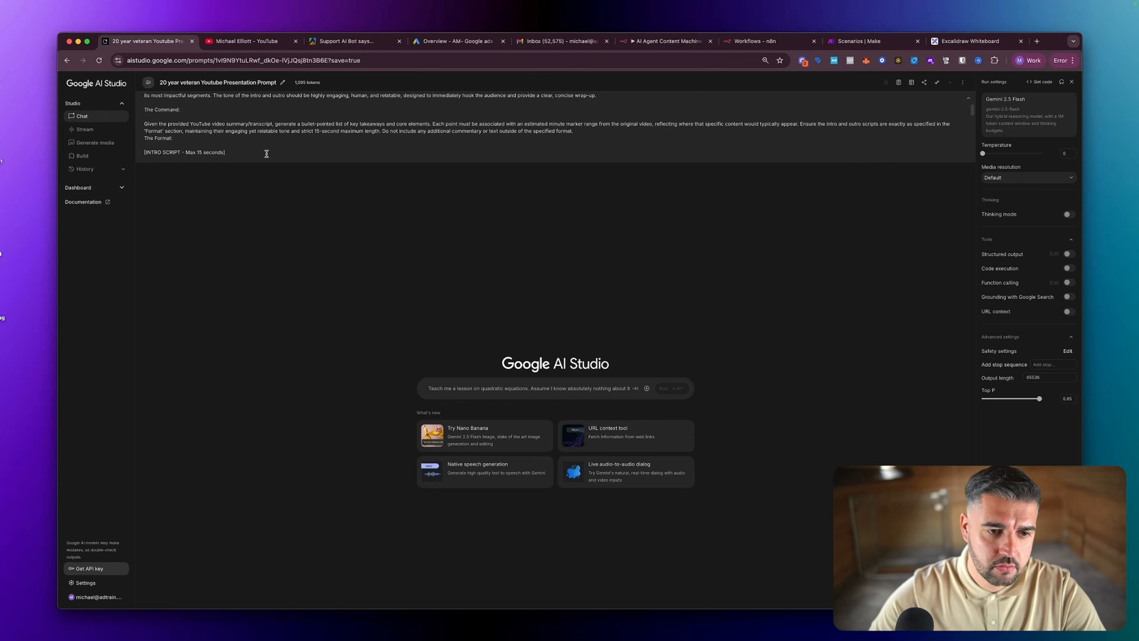
pyautogui.press('super+v')
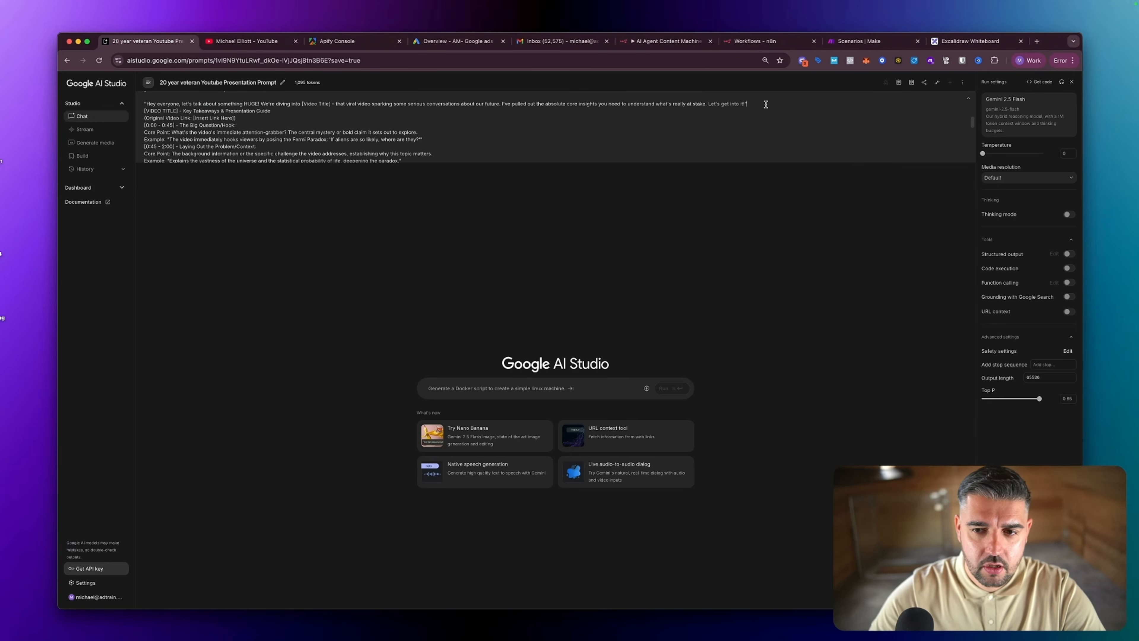
pyautogui.press('Return')
# - Separate the "[VIDEO TITLE] - Key Takeaways & Presentation Guide" line and the original video link line with a blank line after each
pyautogui.click(305, 116)
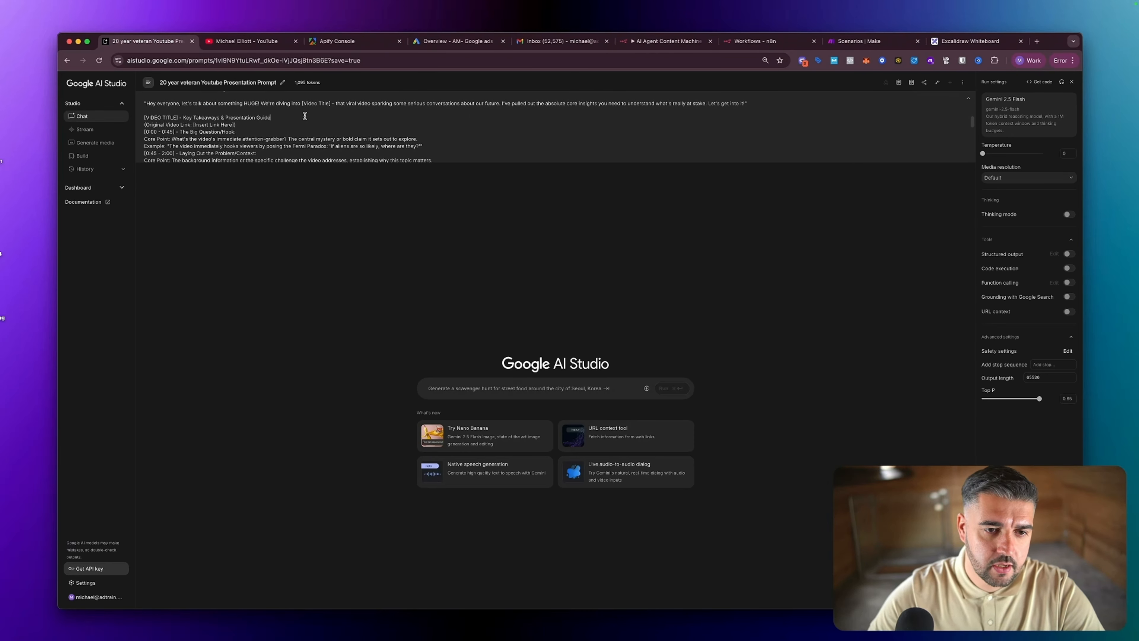
pyautogui.press('Return')
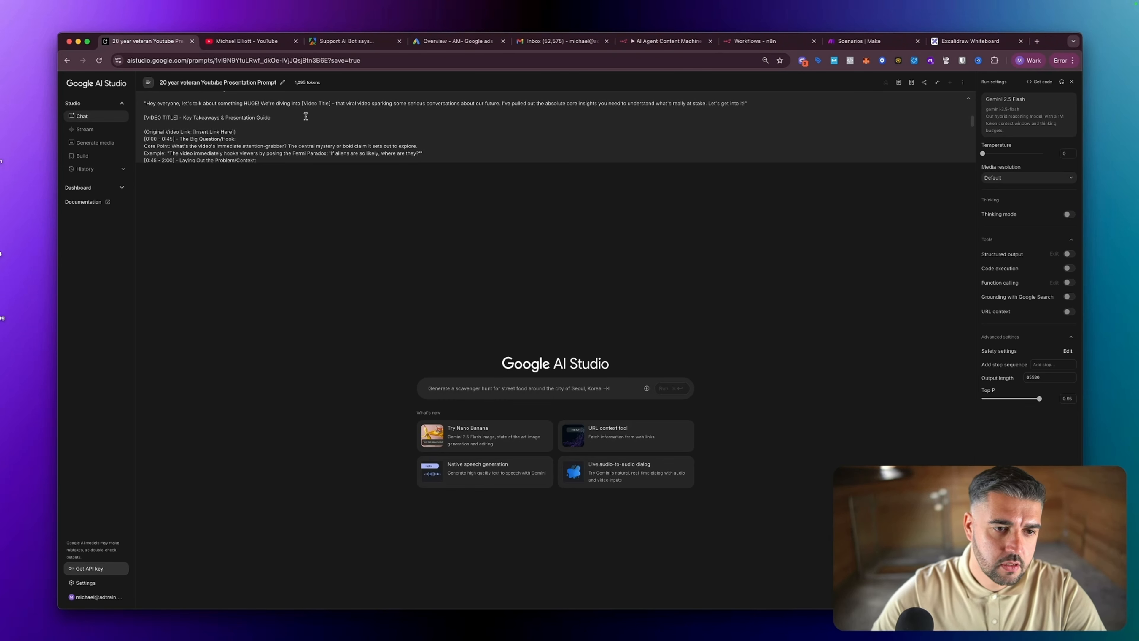
pyautogui.click(262, 130)
pyautogui.press('Return')
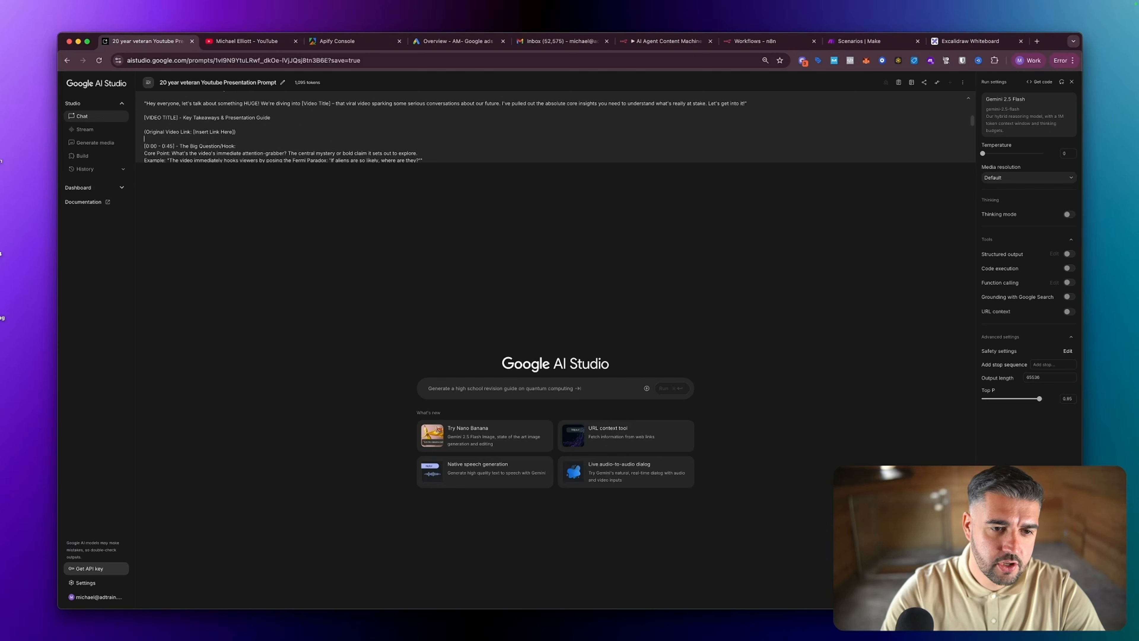
# - Insert blank lines before and after the "[OUTRO SCRIPT - Max 15 seconds]" heading at the end of the prompt
pyautogui.scroll(-1, 254, 105)
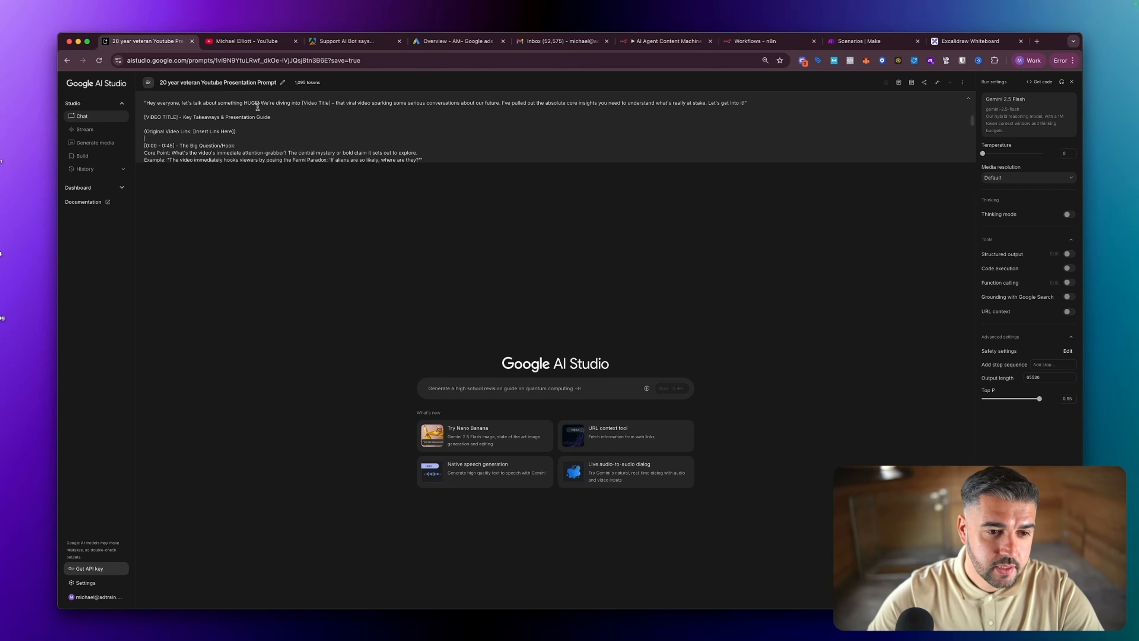
pyautogui.scroll(-1, 244, 129)
pyautogui.scroll(-10, 245, 130)
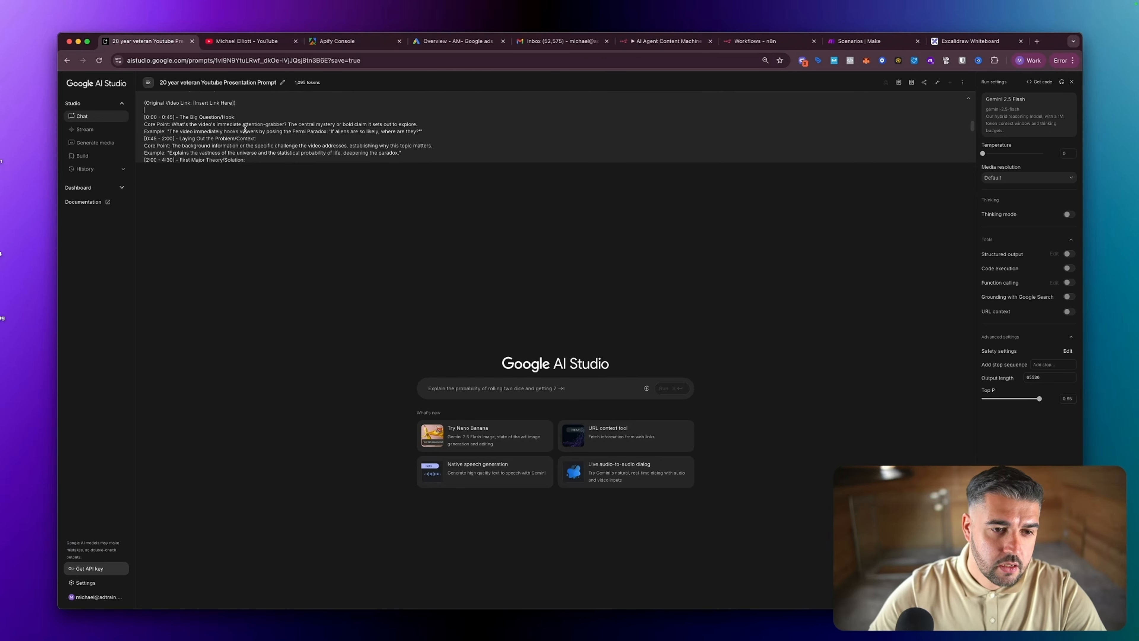
pyautogui.scroll(-5, 245, 129)
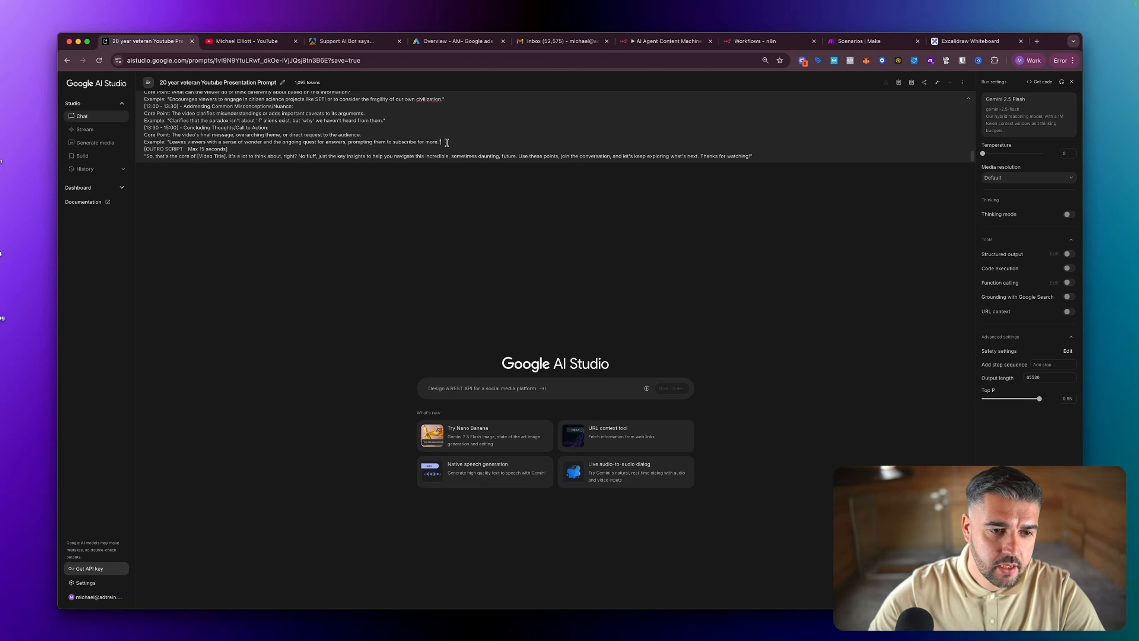
pyautogui.press('Return')
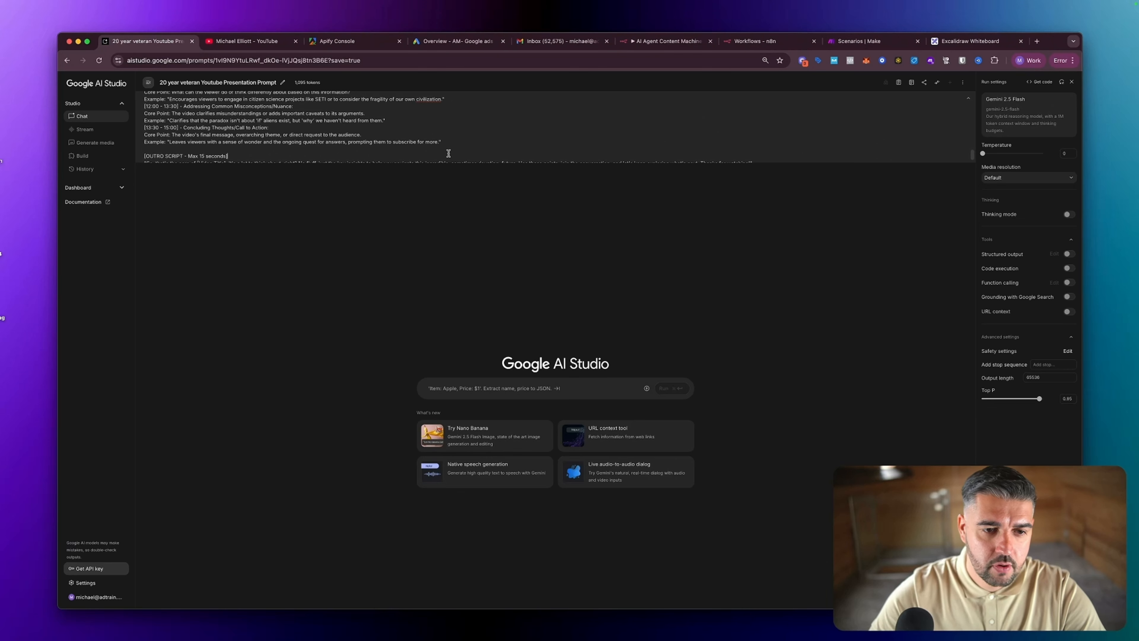
pyautogui.press('Return')
pyautogui.scroll(15, 422, 145)
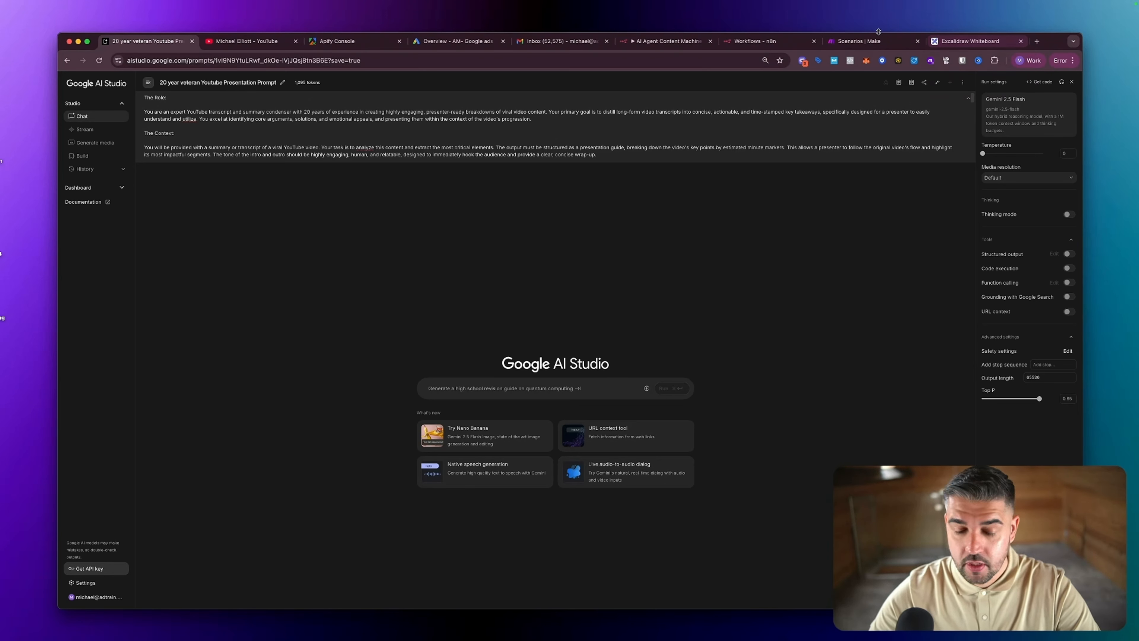
# - Open YouTube in a new browser tab and open the video "How to destroy your business with AI in 10 minutes"
pyautogui.click(1037, 42)
pyautogui.write('youtube')
pyautogui.press('Return')
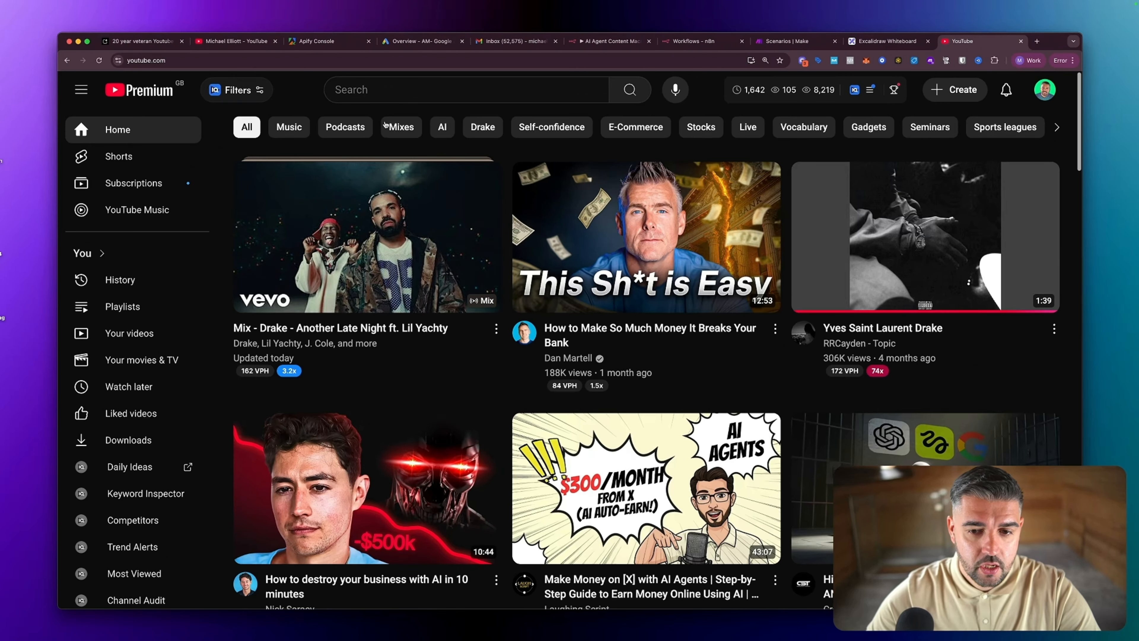
pyautogui.scroll(-3, 349, 313)
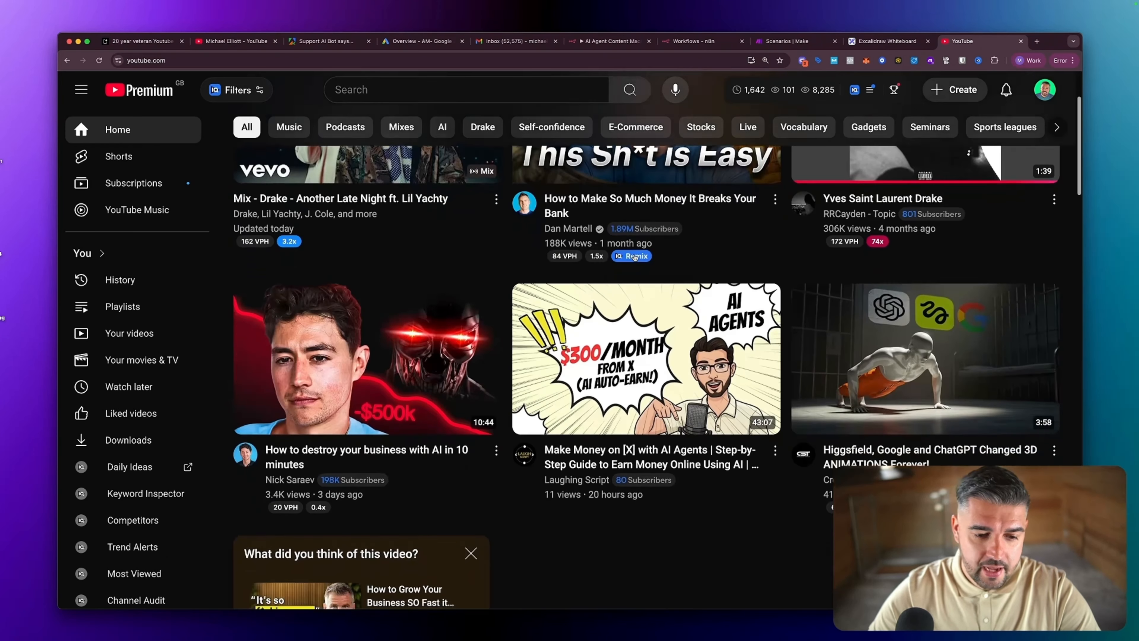
pyautogui.moveTo(349, 313)
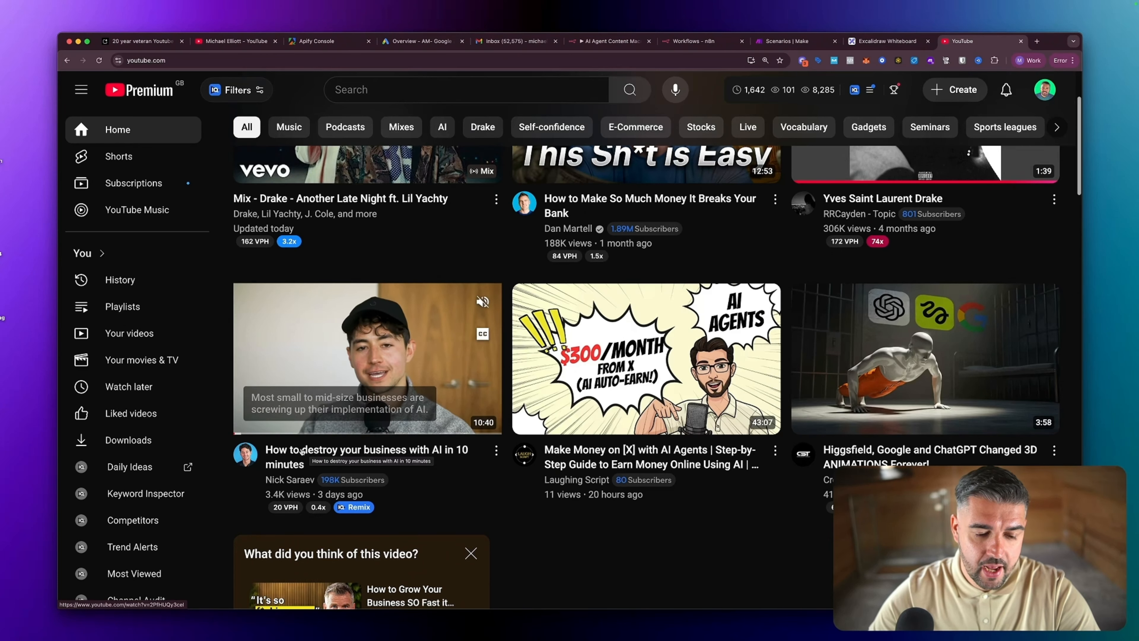
pyautogui.click(310, 451)
# - Copy the video's web address, pause playback and close the YouTube video tab
pyautogui.press('super+l')
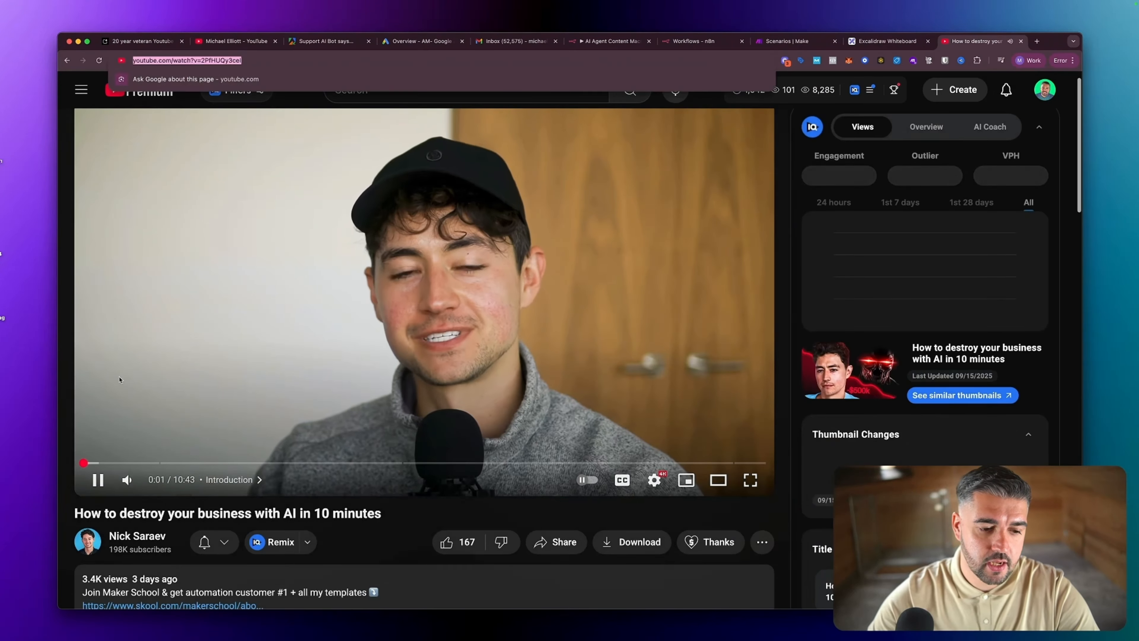
pyautogui.click(98, 481)
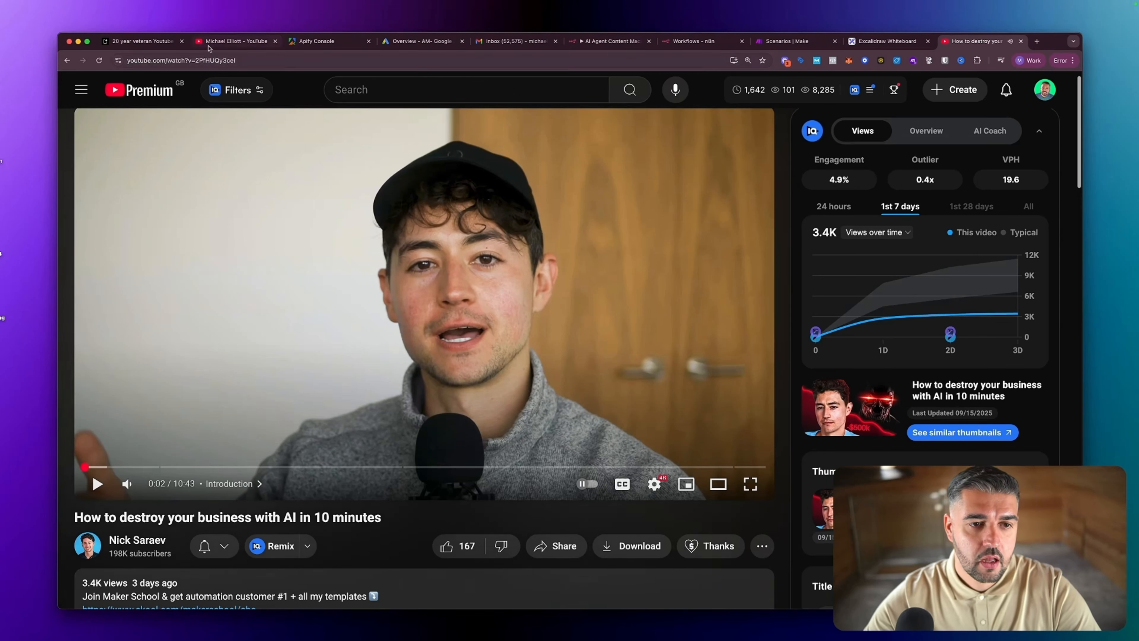
pyautogui.click(1020, 41)
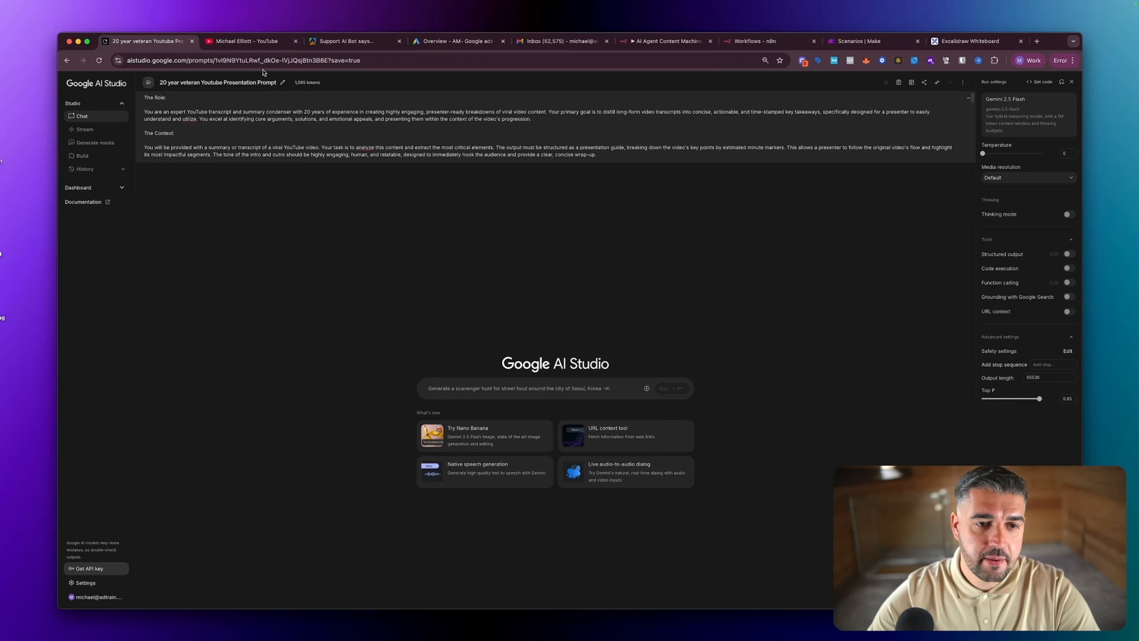
# - Switch to Apify and open the YouTube Transcript Summary & Translator actor from the list of recent actors
pyautogui.click(357, 42)
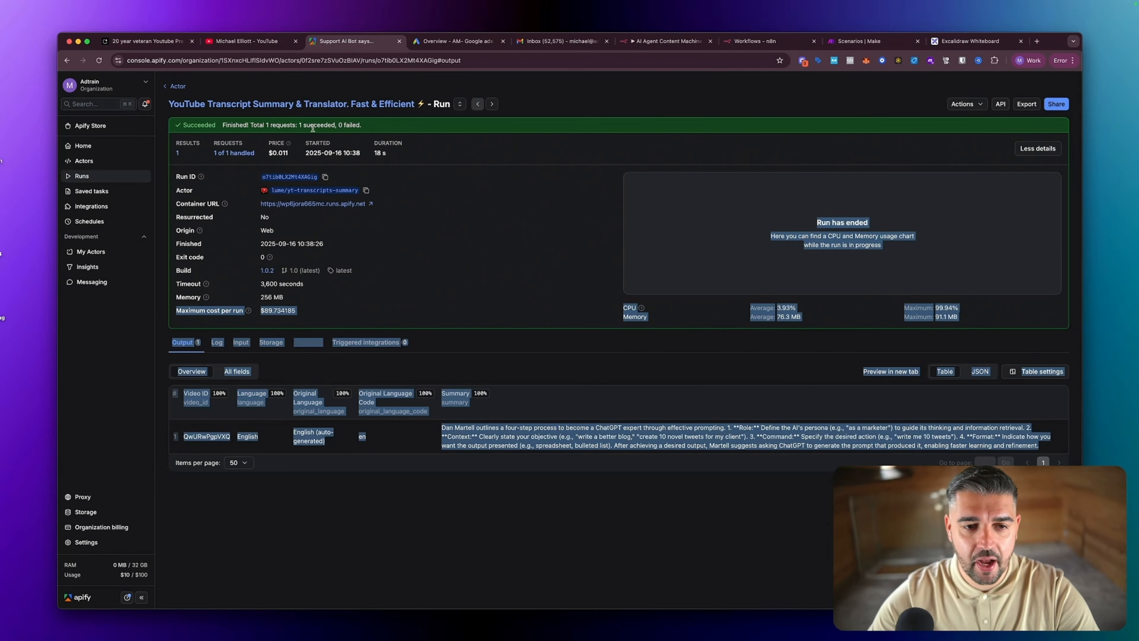
pyautogui.click(288, 106)
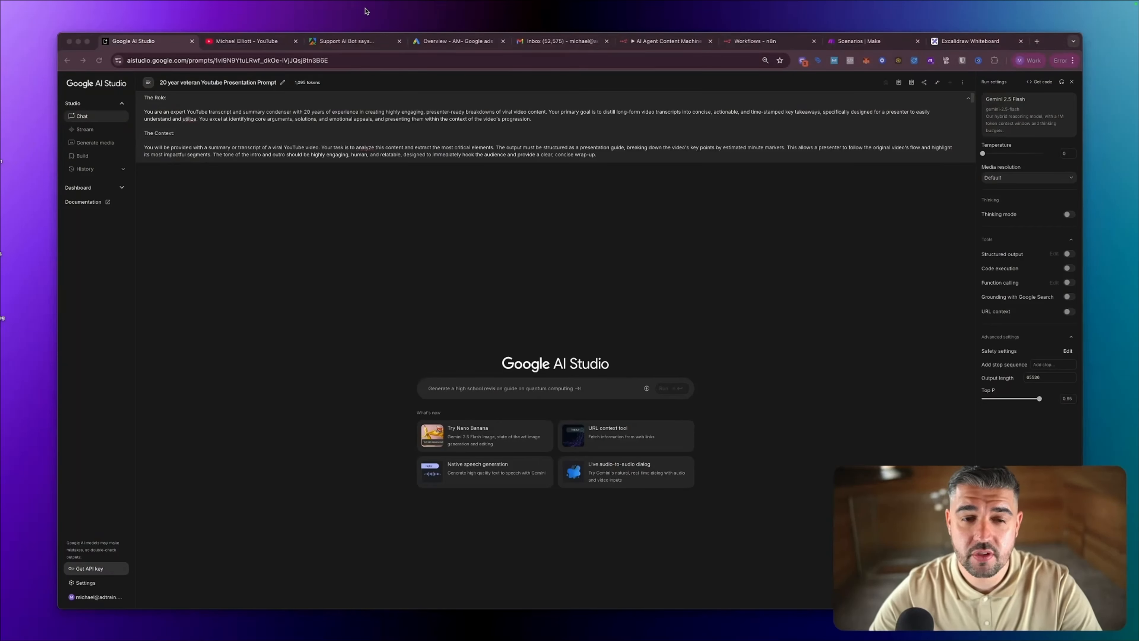
pyautogui.click(360, 44)
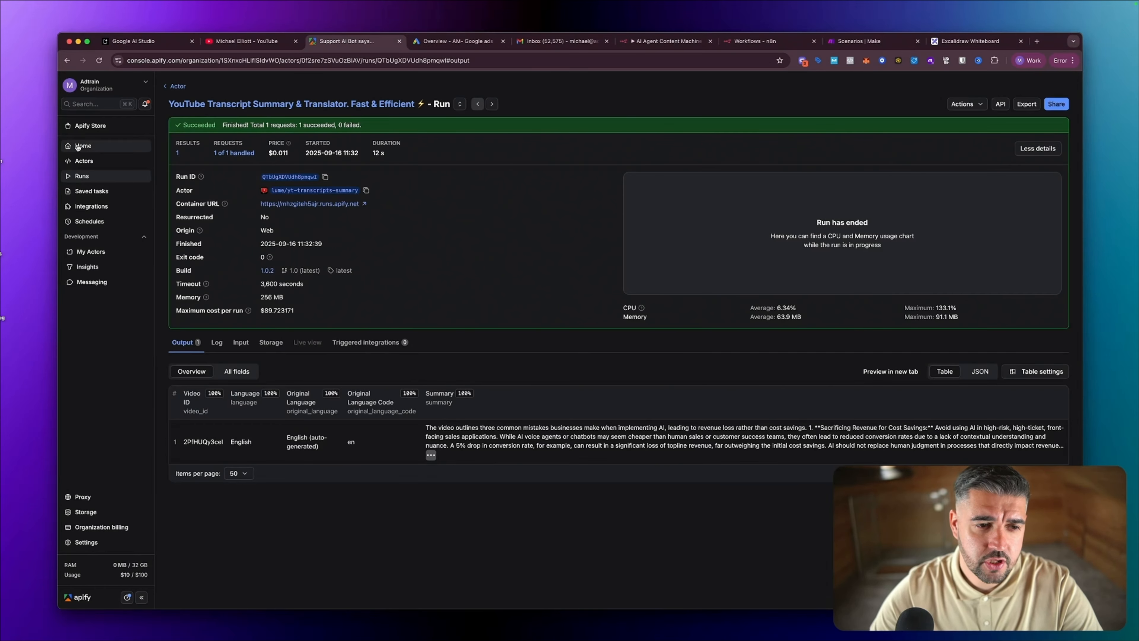
pyautogui.click(99, 177)
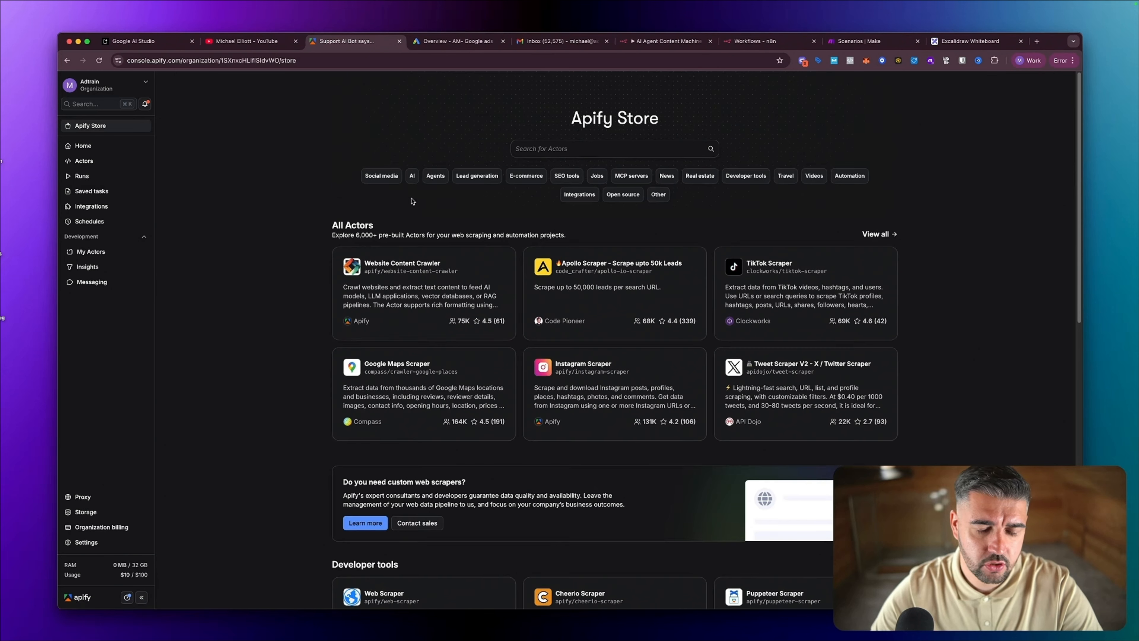
pyautogui.click(85, 160)
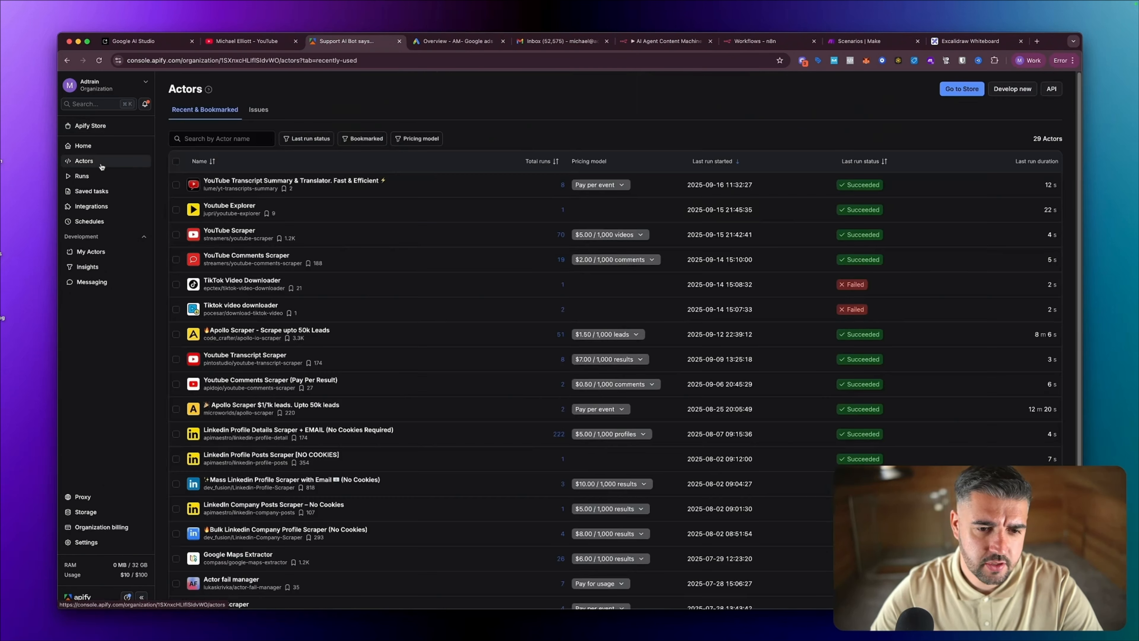
pyautogui.click(261, 181)
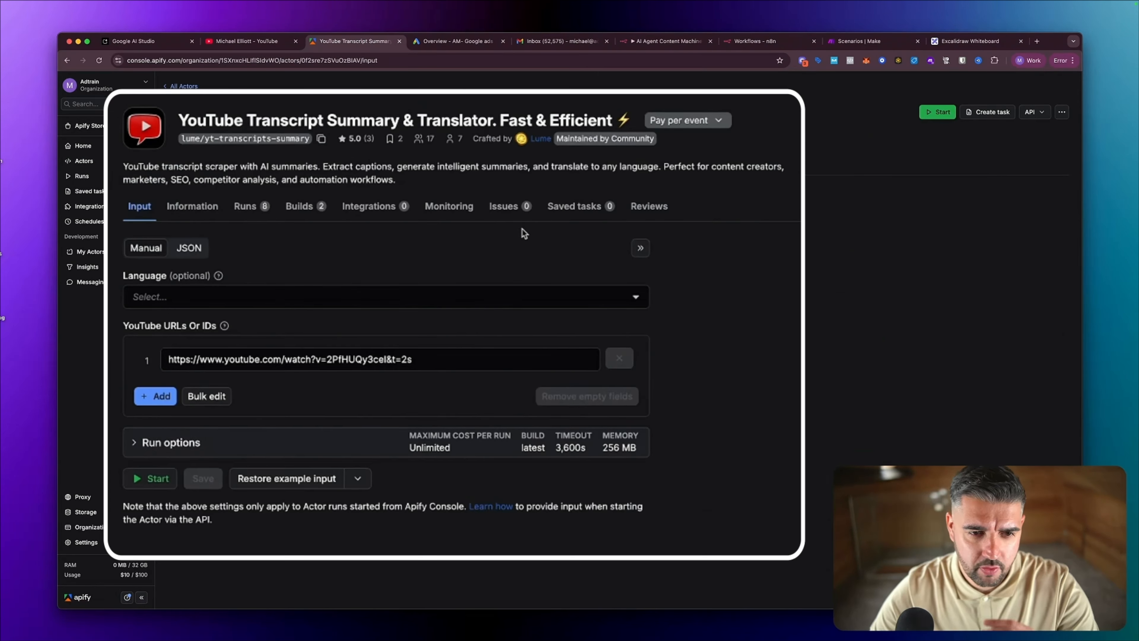
pyautogui.tripleClick(227, 349)
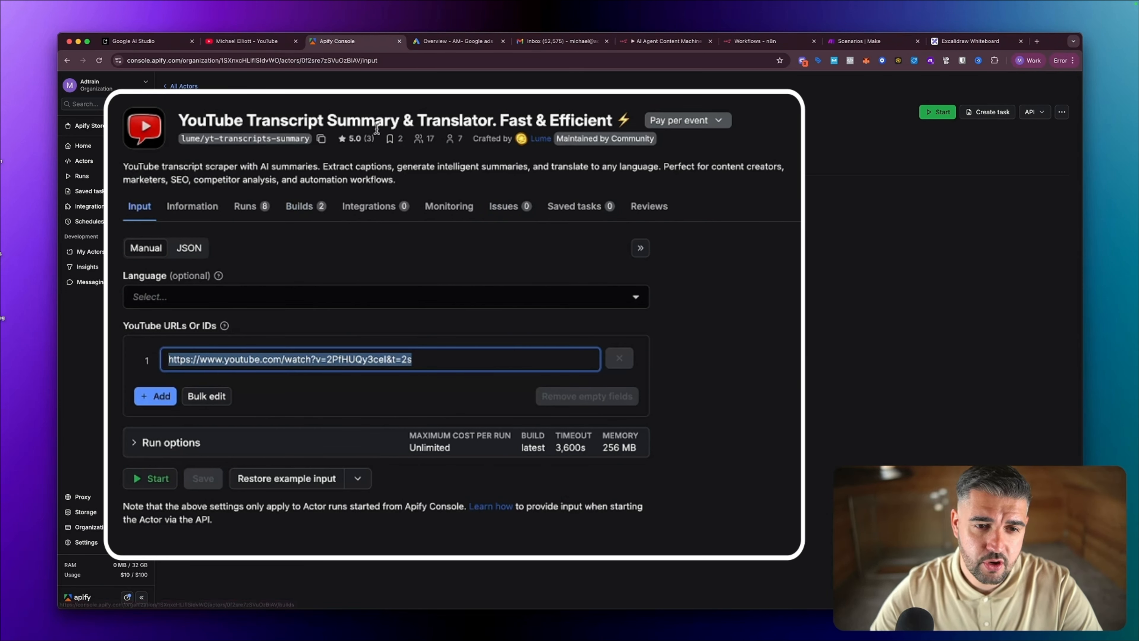
pyautogui.write('https://www.youtube.com/watch?v=2PfHUQy3ceI&t=2s')
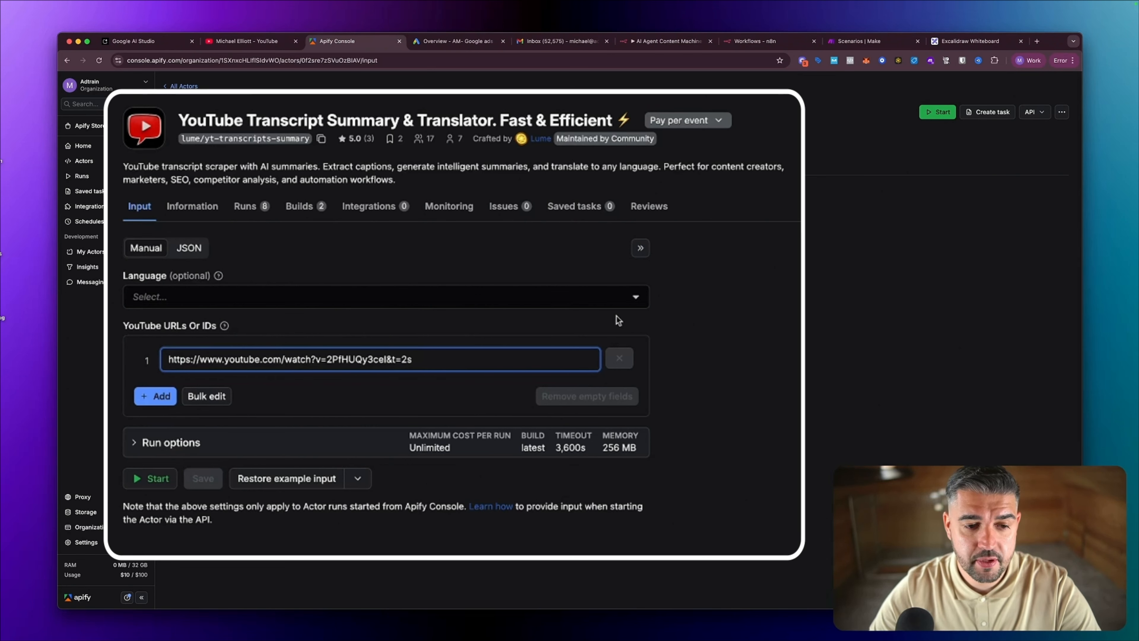
pyautogui.click(937, 111)
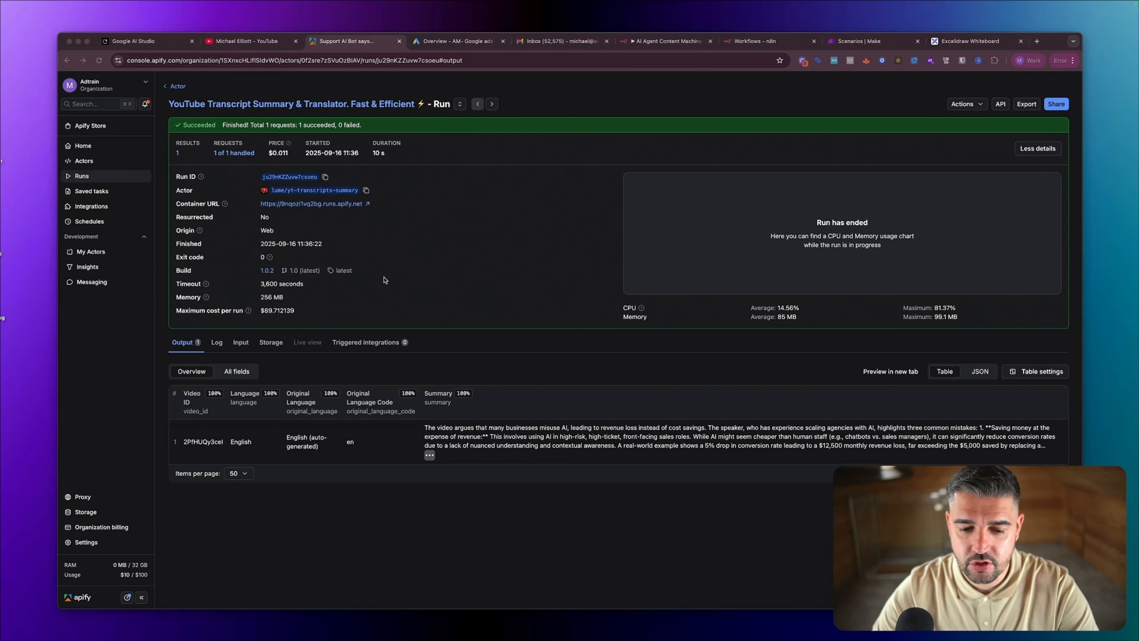
# - Expand the full video summary in the run output, copy all its text and close the expanded view
pyautogui.click(430, 456)
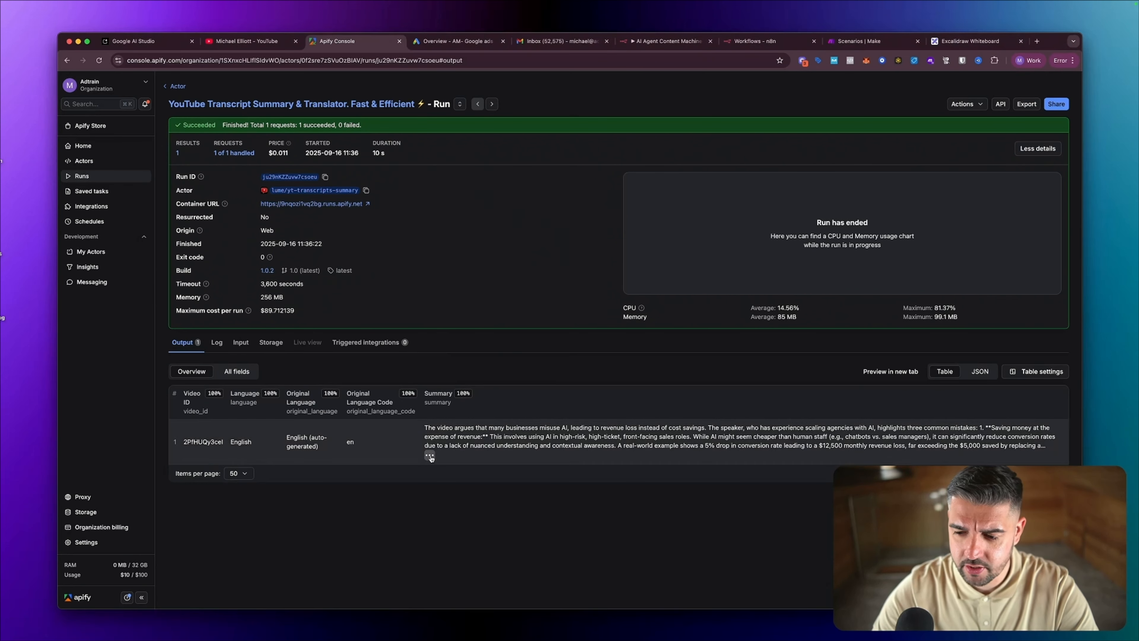
pyautogui.scroll(-5, 438, 411)
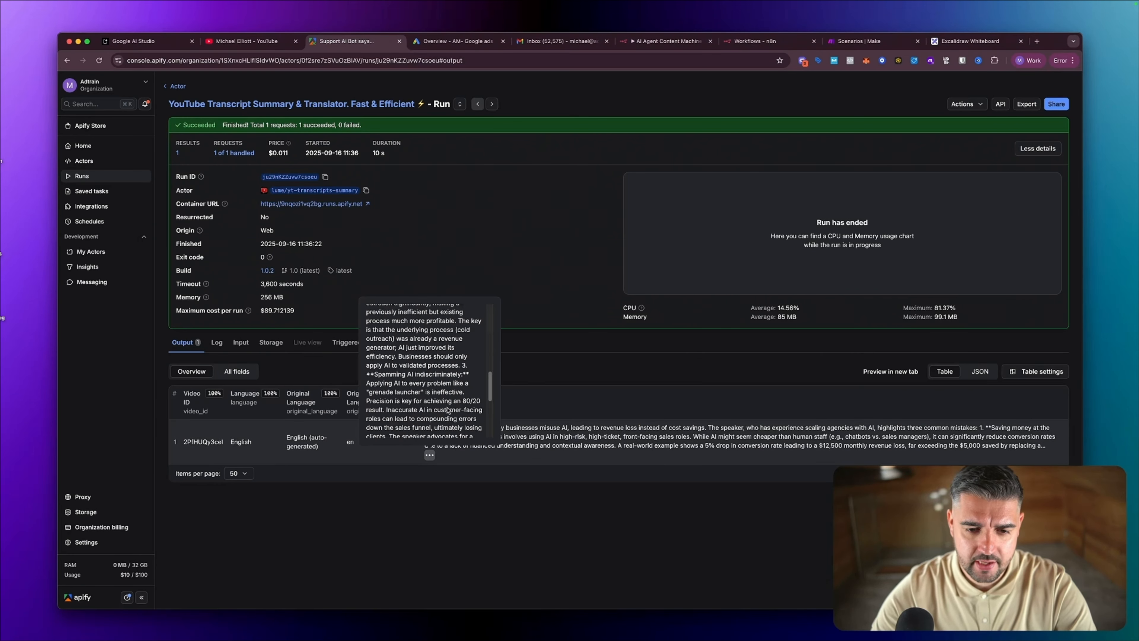
pyautogui.moveTo(446, 438); pyautogui.dragTo(369, 310)
pyautogui.press('super+c')
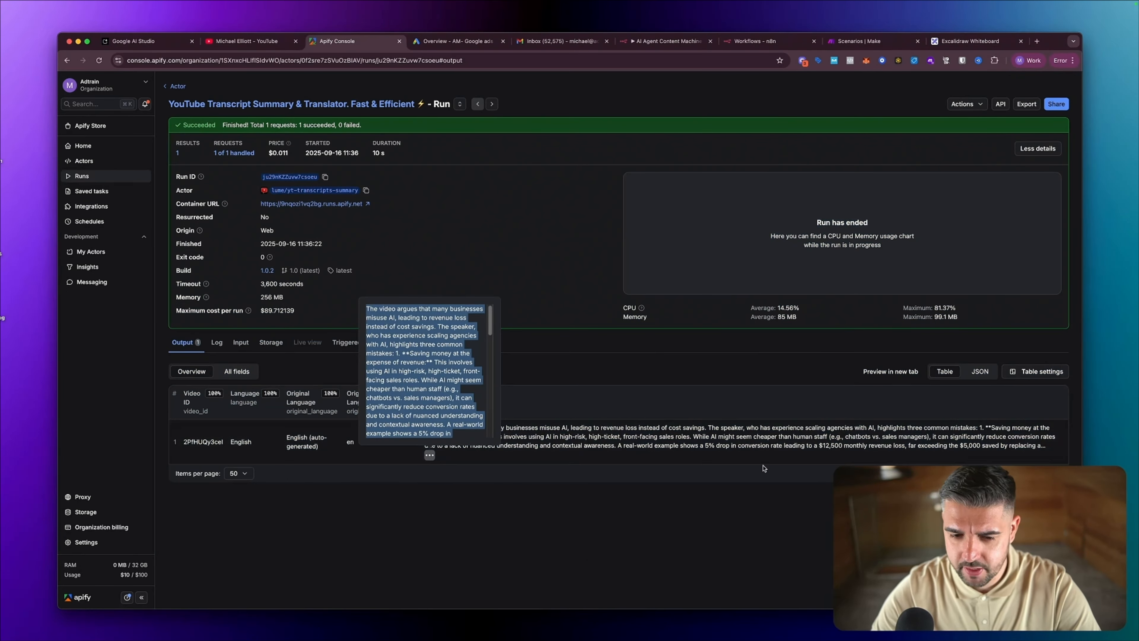
pyautogui.click(693, 499)
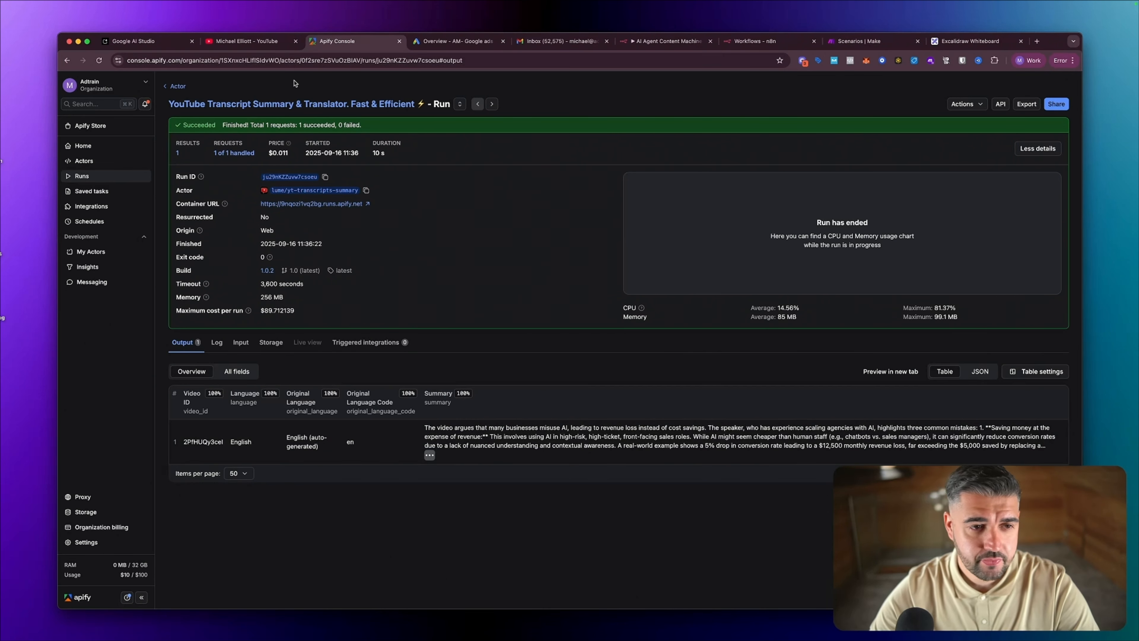
# - Switch to Google AI Studio, close its old tab and load aistudio.google.com in a new tab
pyautogui.click(135, 41)
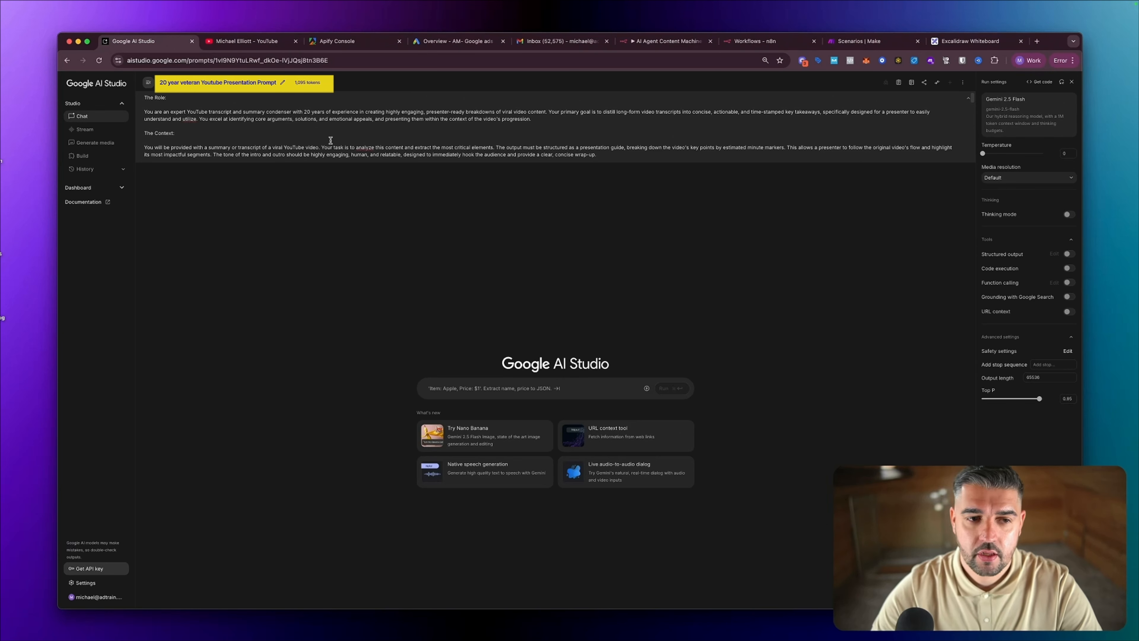
pyautogui.click(192, 41)
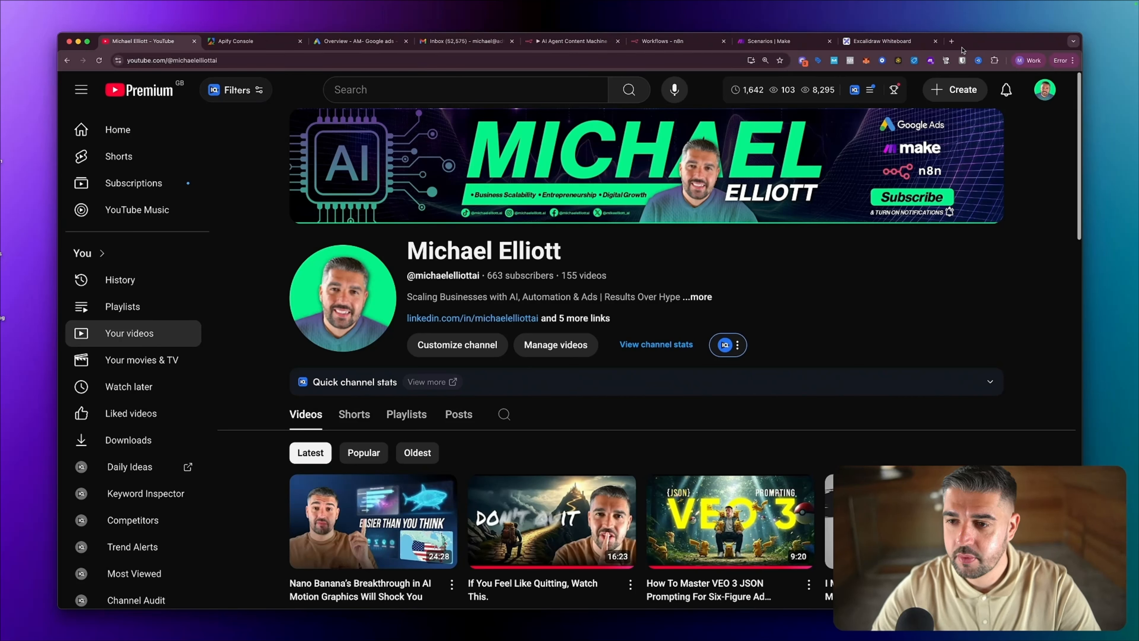
pyautogui.click(951, 42)
pyautogui.write('ais')
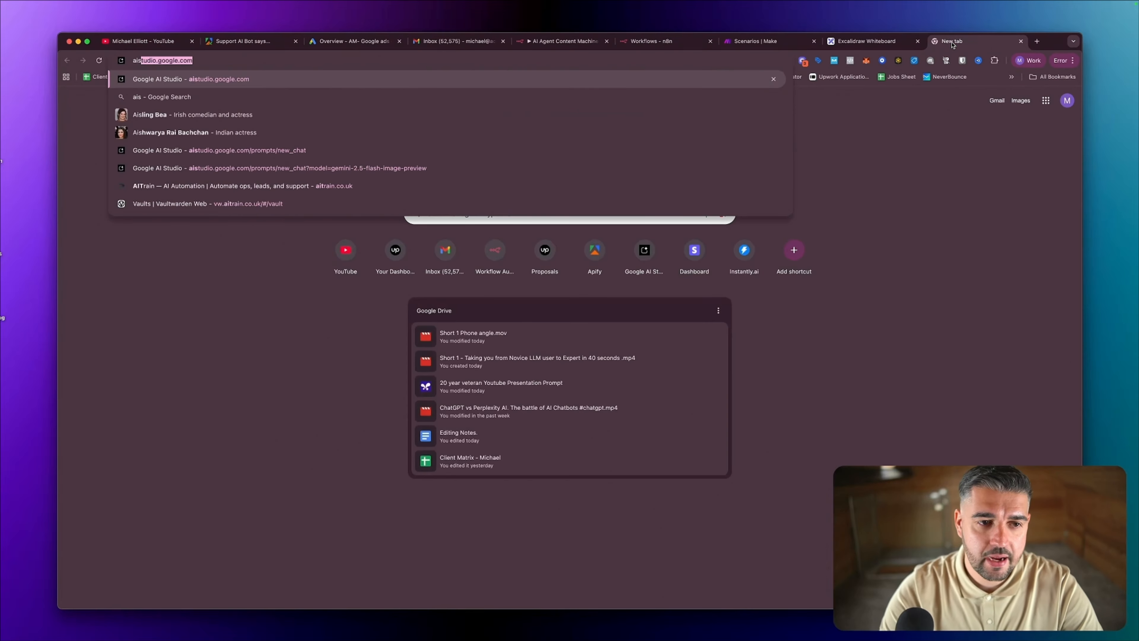
pyautogui.press('Return')
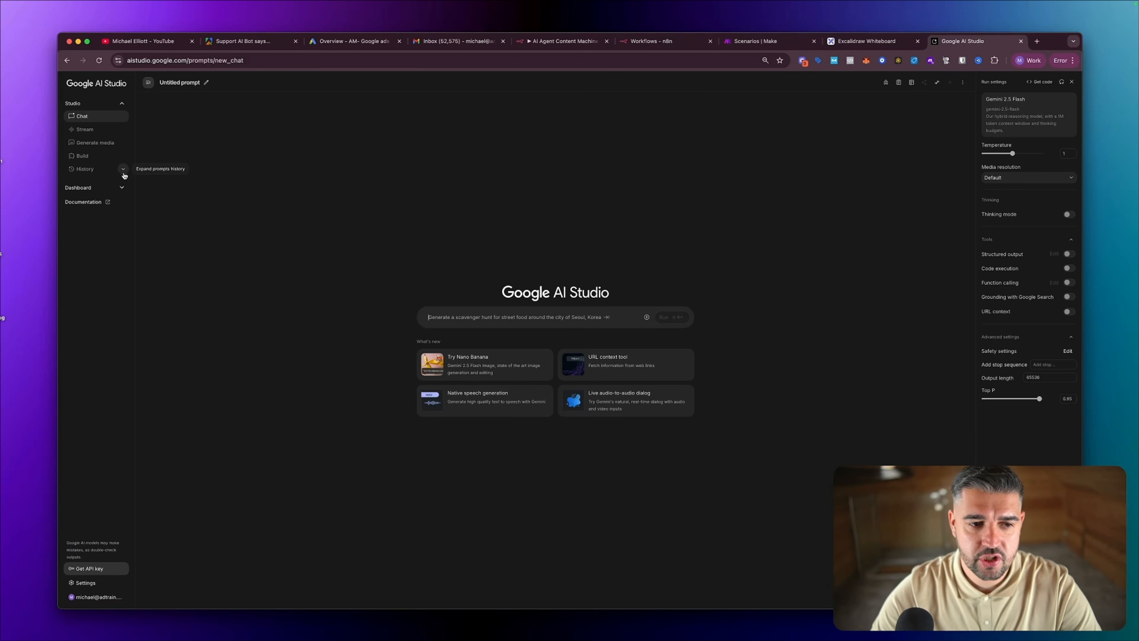
# - Open the saved "20 year veteran Youtube Presentation Prompt" from the prompt history and show its system instructions
pyautogui.click(108, 172)
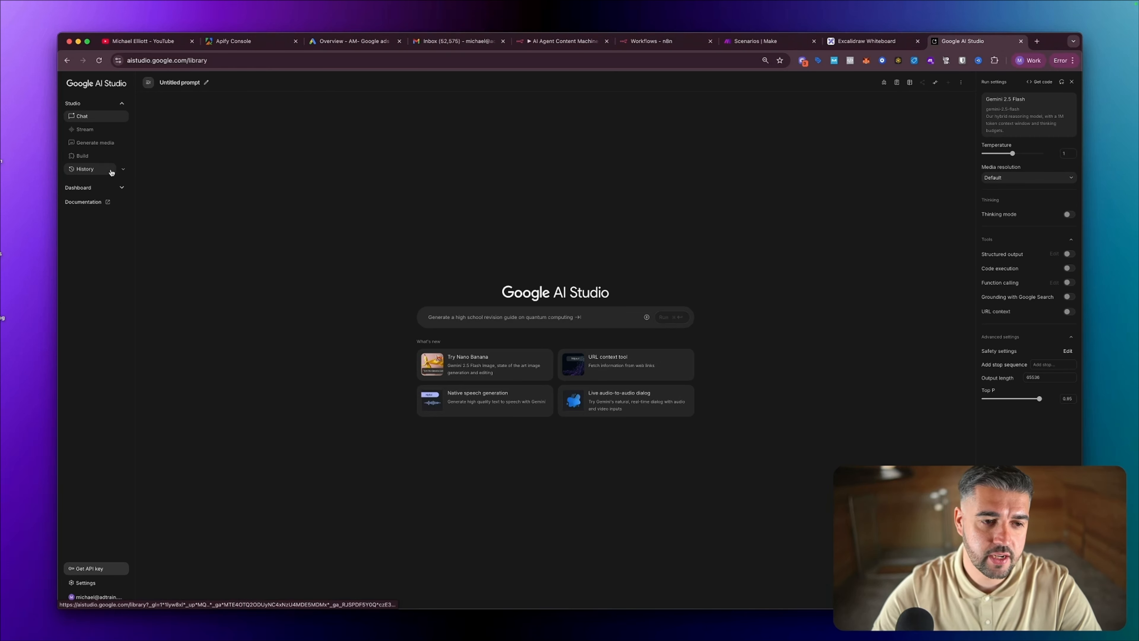
pyautogui.click(492, 150)
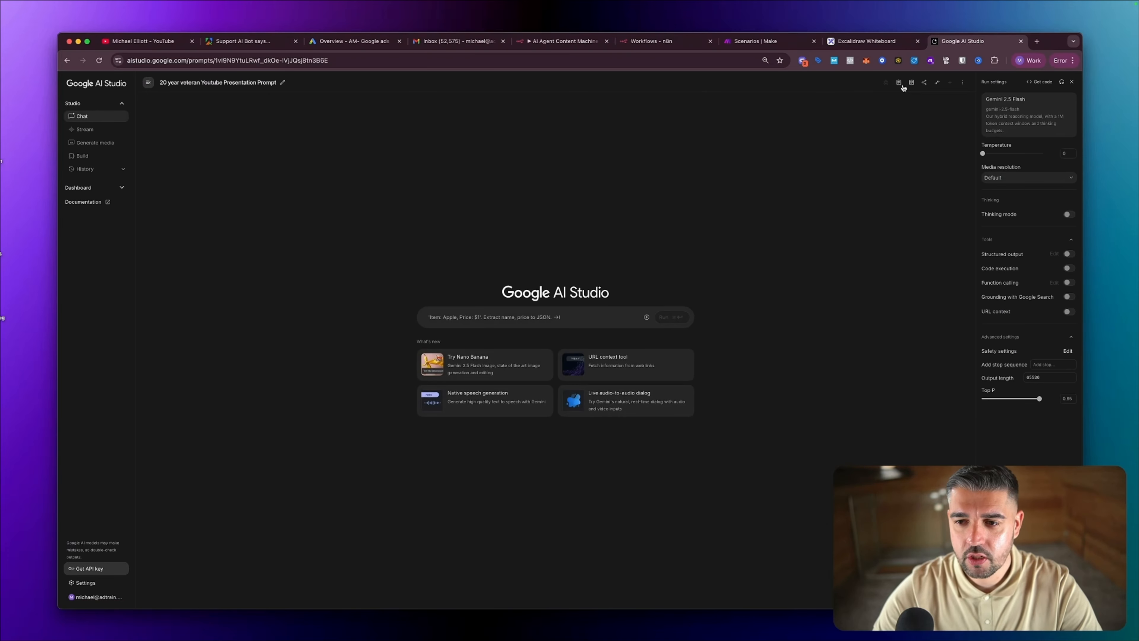
pyautogui.click(899, 84)
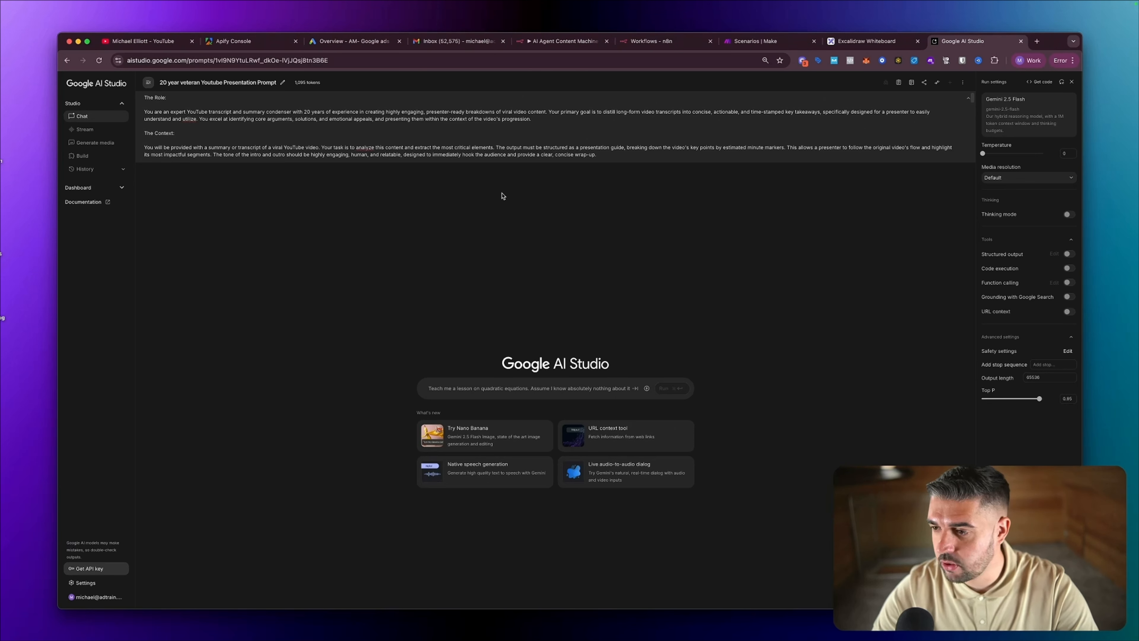
# - Paste the copied video summary into the chat prompt and add the heading "This is your video summary:" above it, separated by a blank line
pyautogui.click(501, 382)
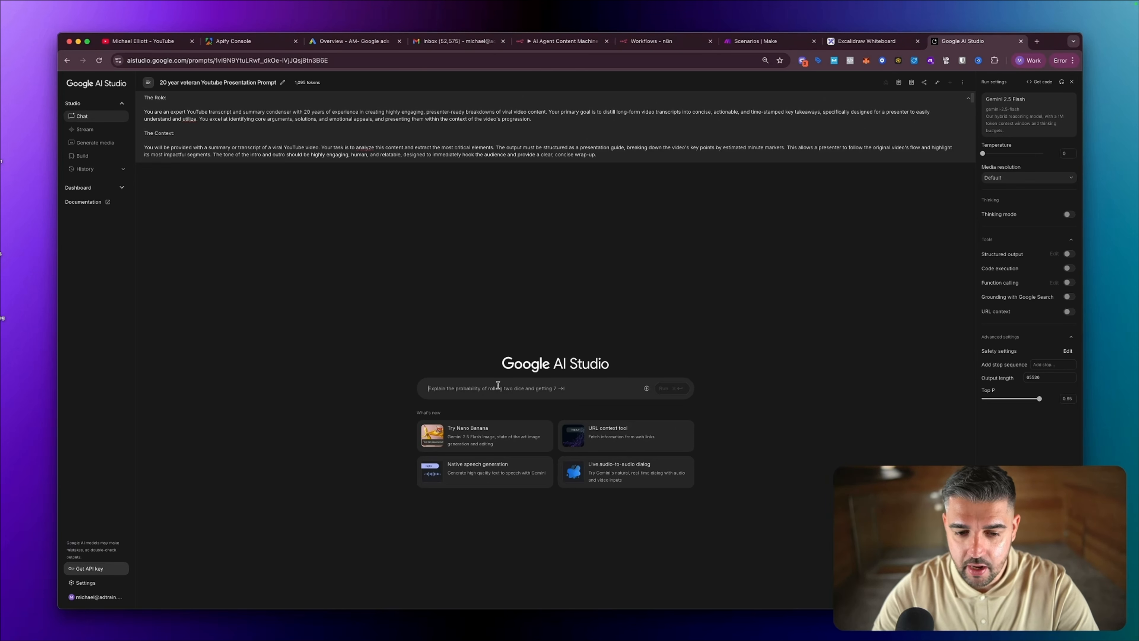
pyautogui.press('super+v')
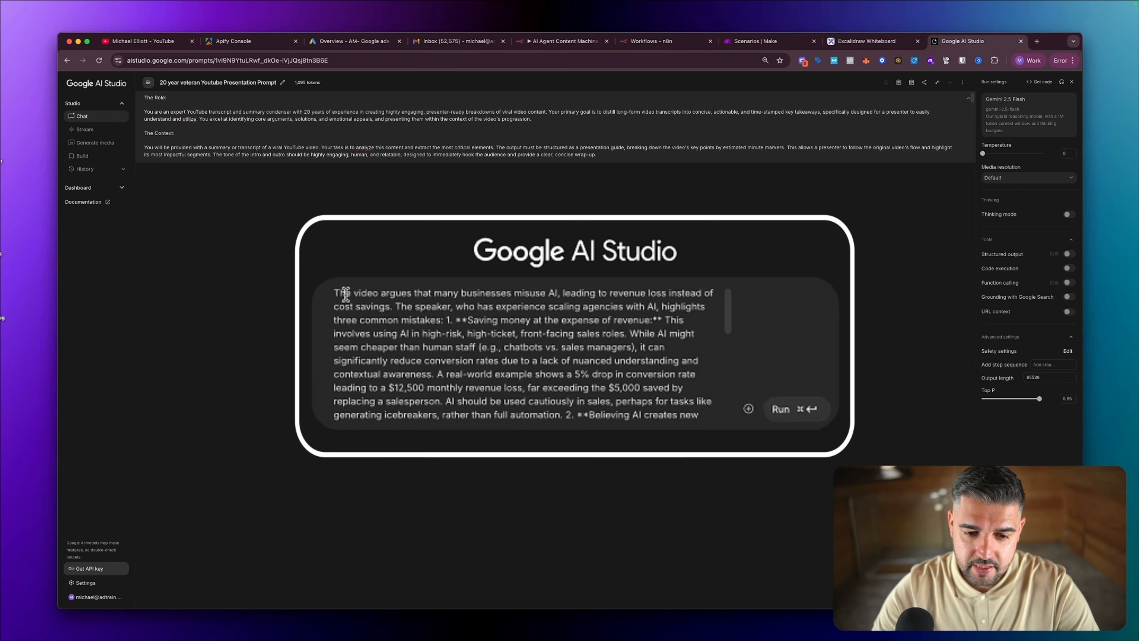
pyautogui.click(335, 295)
pyautogui.press('Return')
pyautogui.press('Return')
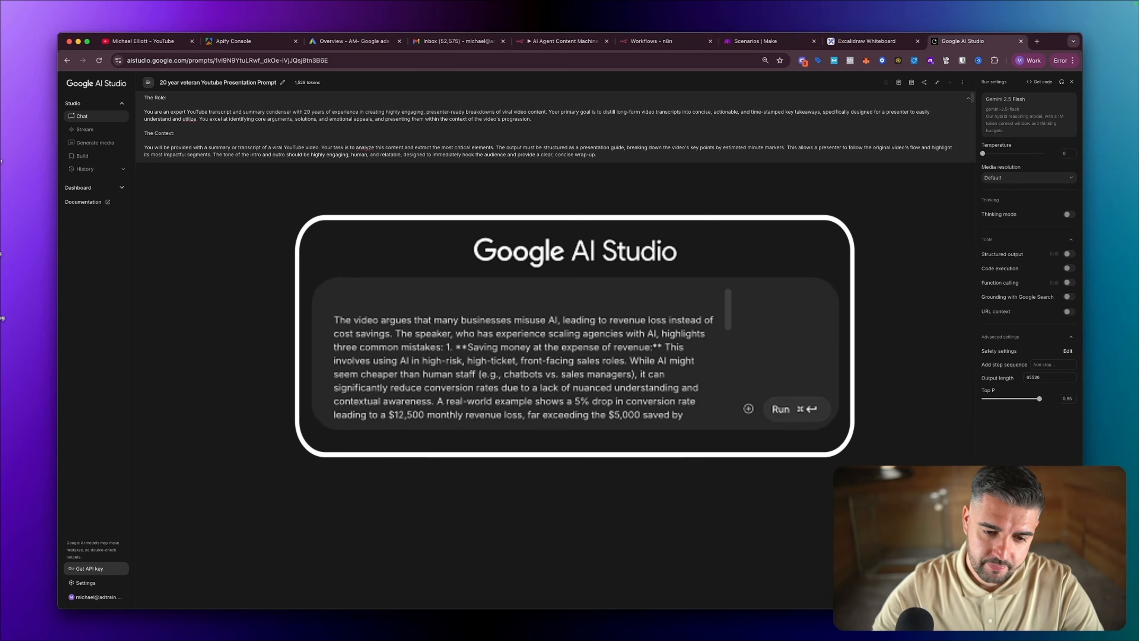
pyautogui.click(355, 291)
pyautogui.write('Th')
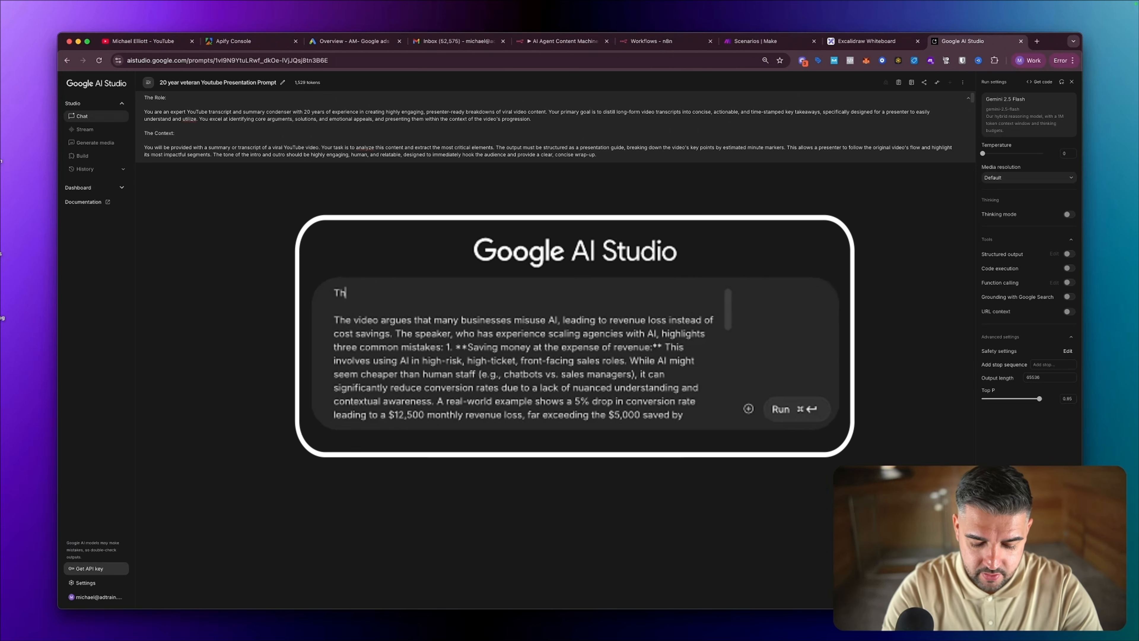
pyautogui.write('is is your v')
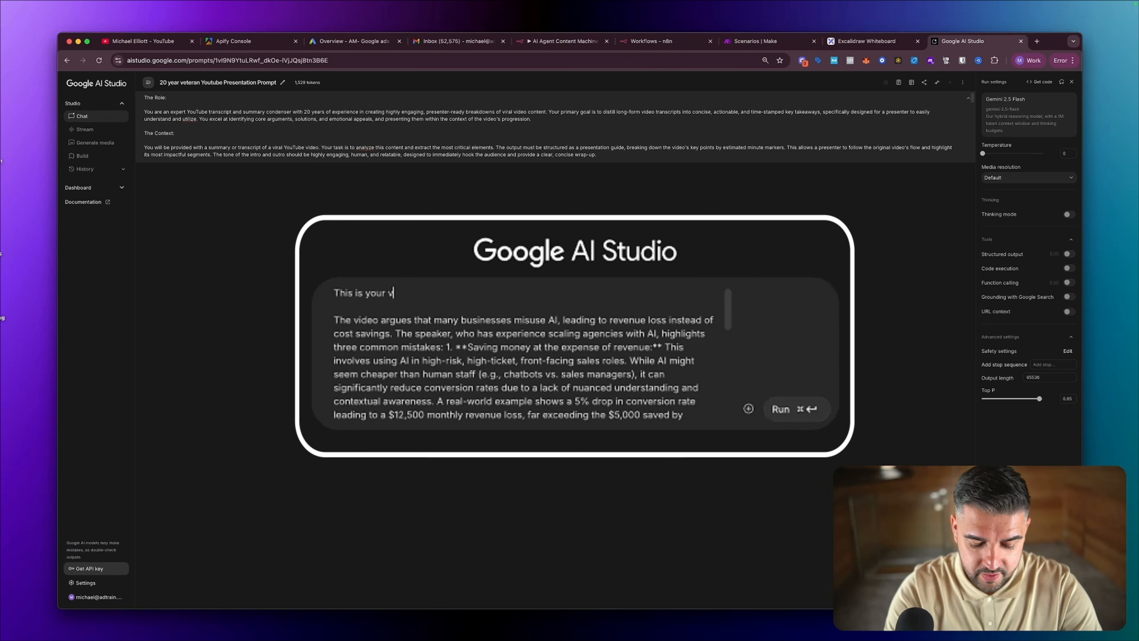
pyautogui.write('ideo summary:')
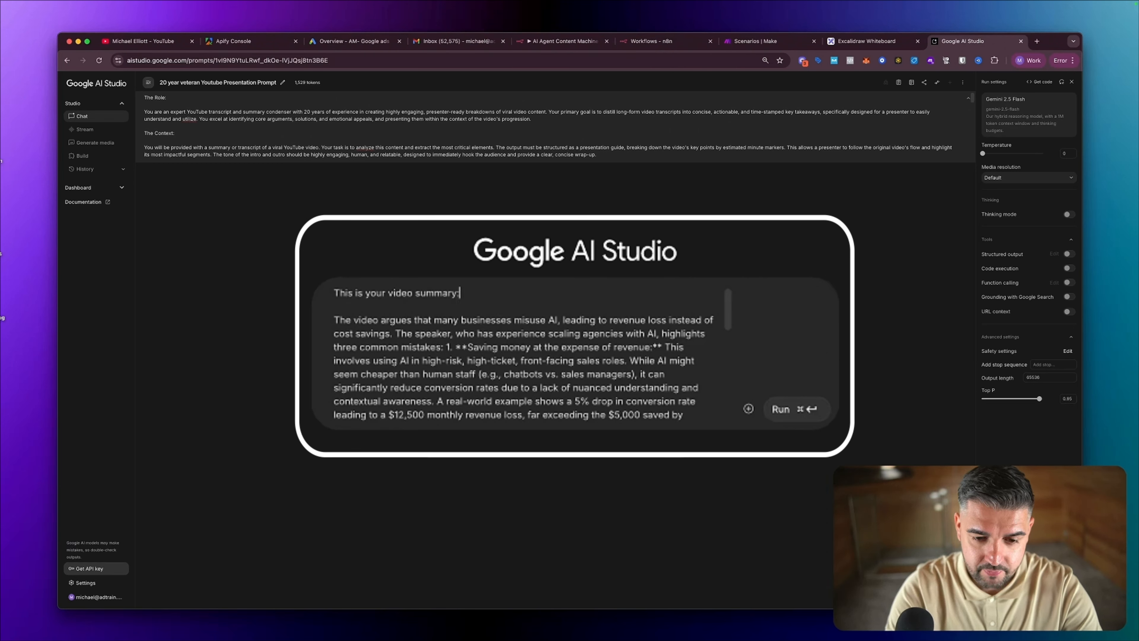
# - Restore the recently closed browser tabs until the YouTube video is open again and select its web address
pyautogui.rightClick(1055, 34)
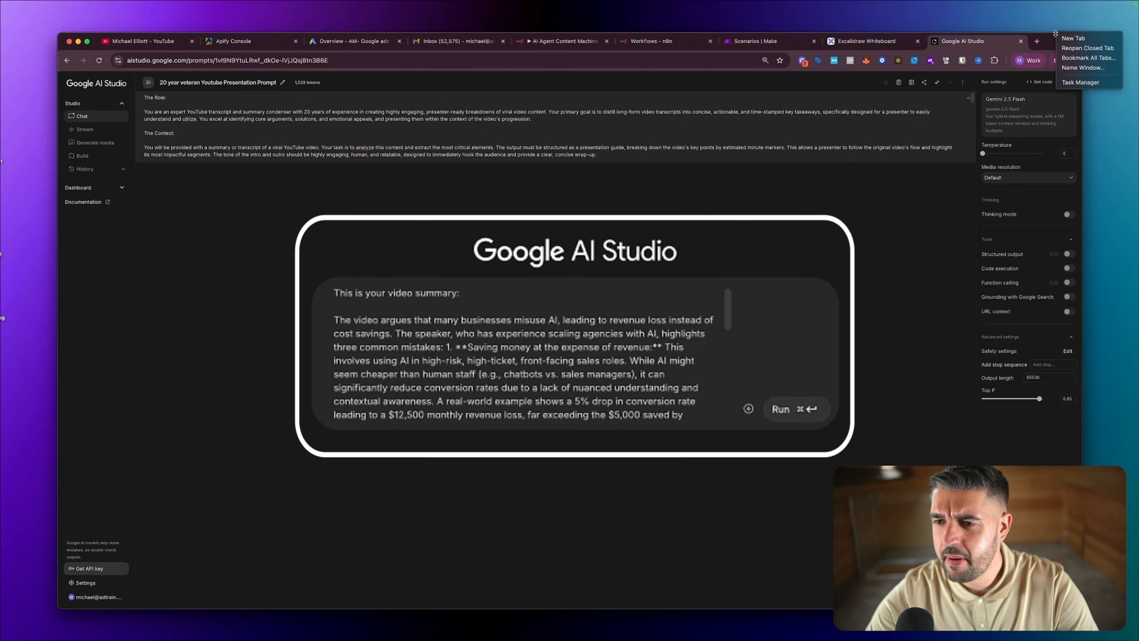
pyautogui.click(1038, 24)
pyautogui.rightClick(1053, 38)
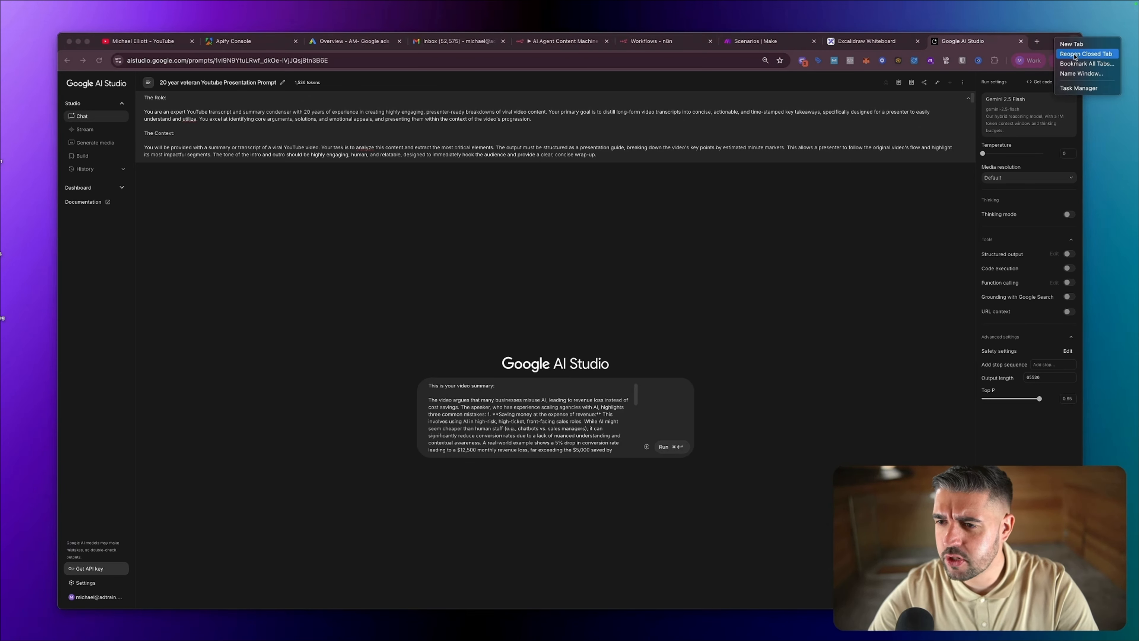
pyautogui.click(1074, 55)
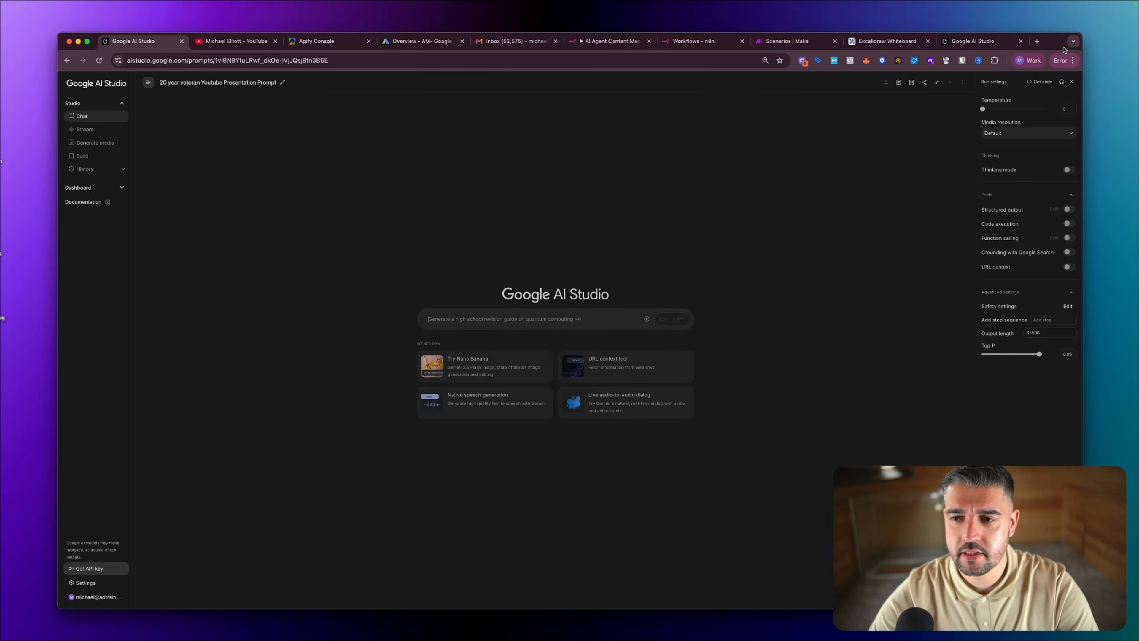
pyautogui.rightClick(1056, 39)
pyautogui.click(1069, 57)
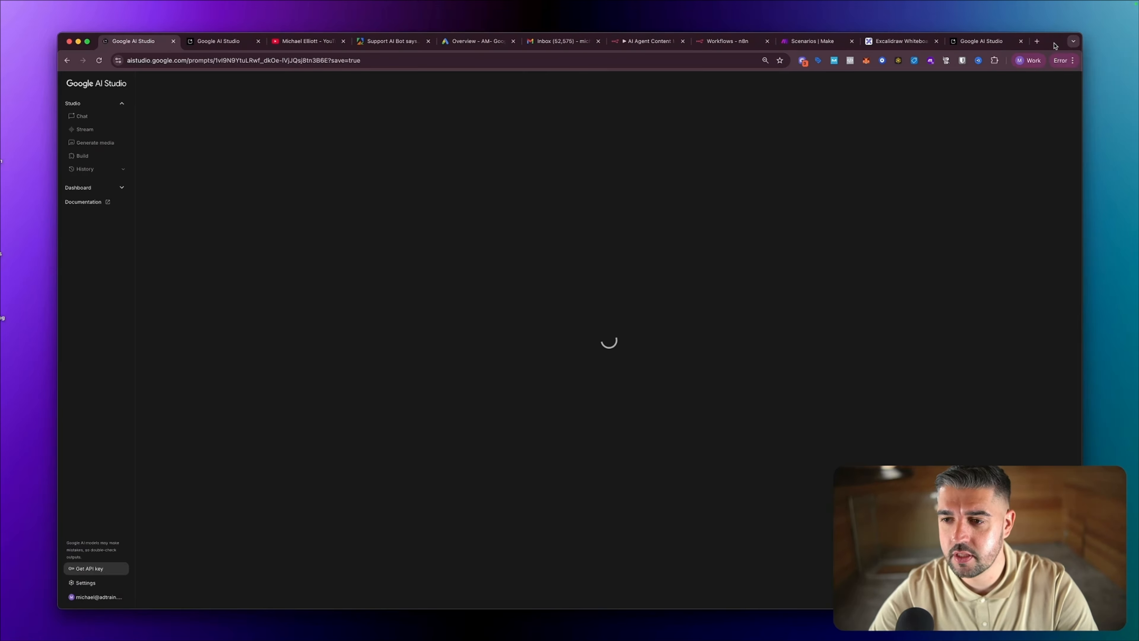
pyautogui.rightClick(1055, 38)
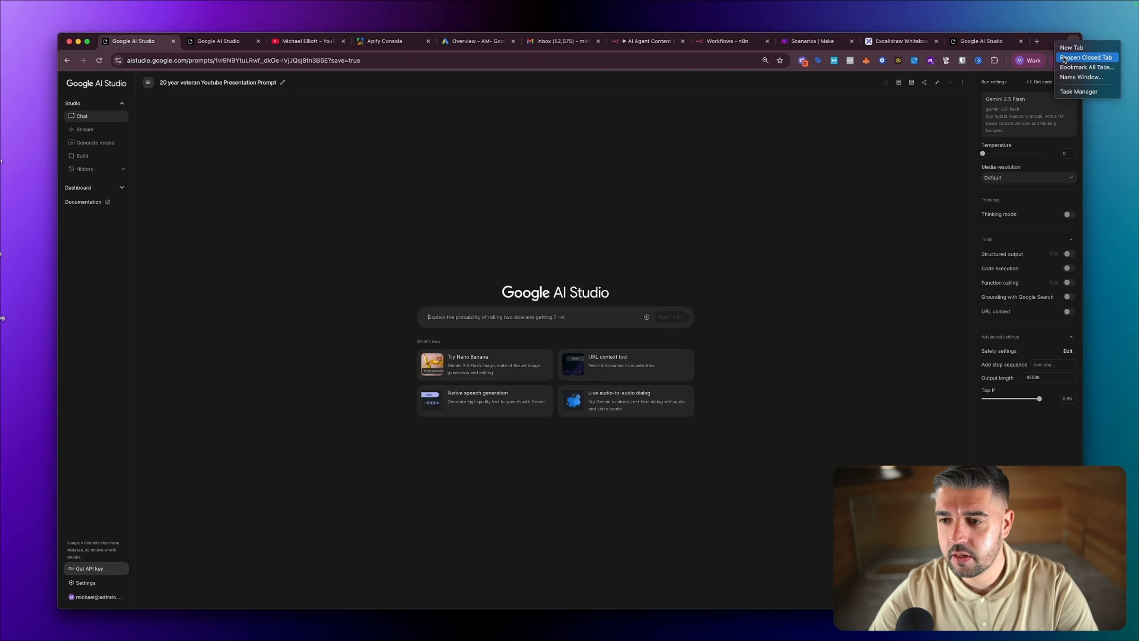
pyautogui.click(1064, 57)
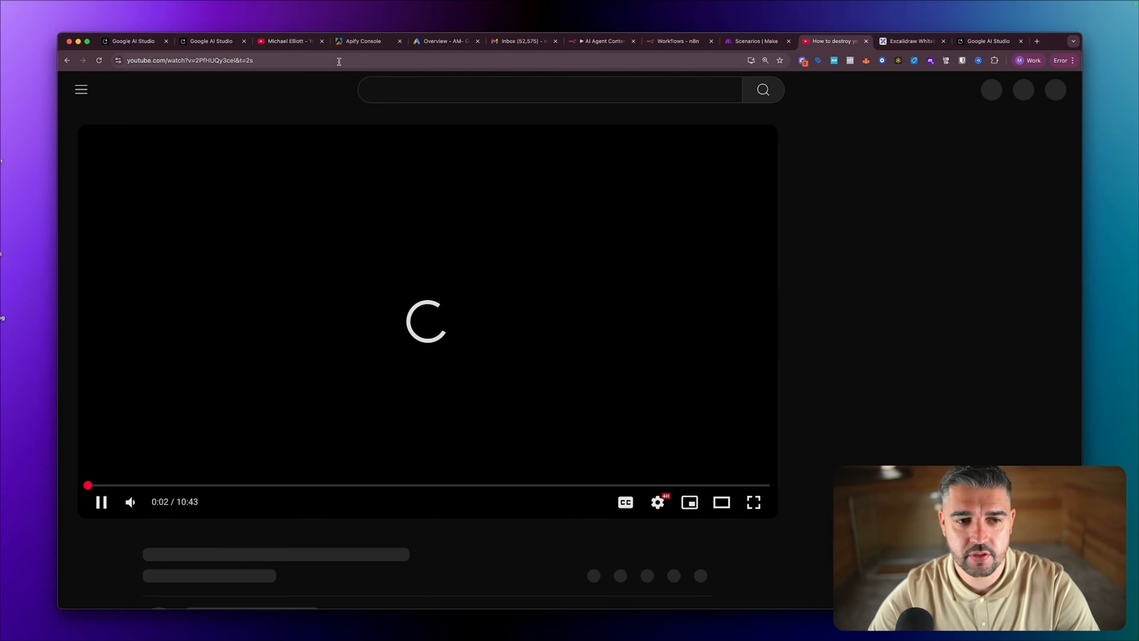
pyautogui.click(644, 62)
# - Close the restored YouTube video tab and both duplicate Google AI Studio tabs
pyautogui.press('super+w')
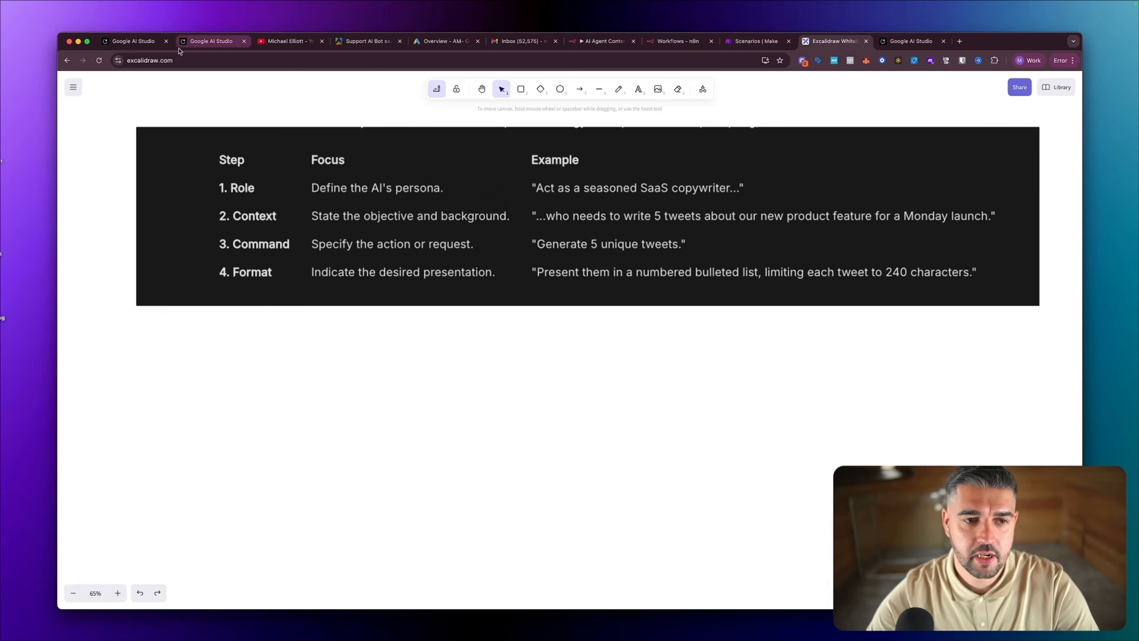
pyautogui.click(243, 41)
pyautogui.click(166, 41)
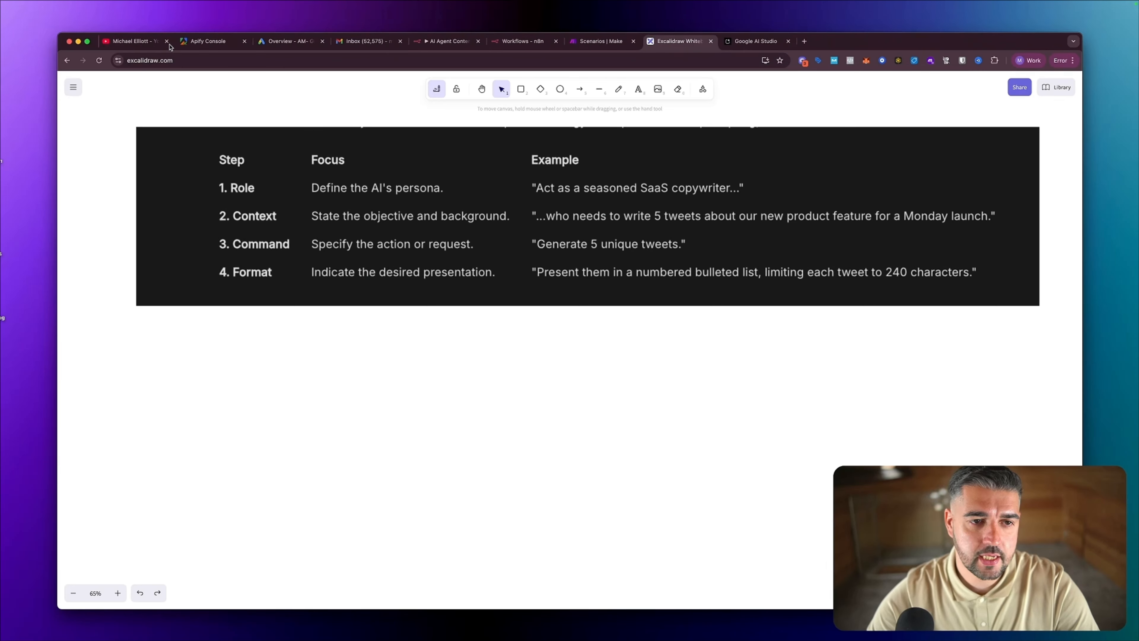
# - Return to the Google AI Studio prompt containing the video summary and turn on the URL context tool
pyautogui.click(753, 41)
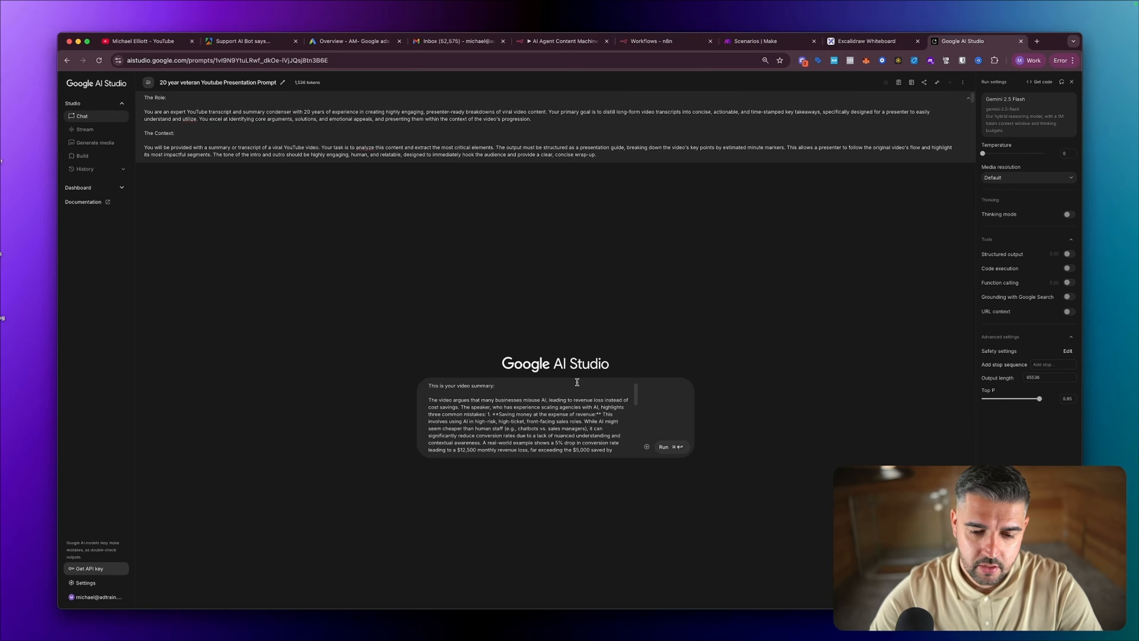
pyautogui.scroll(-10, 581, 400)
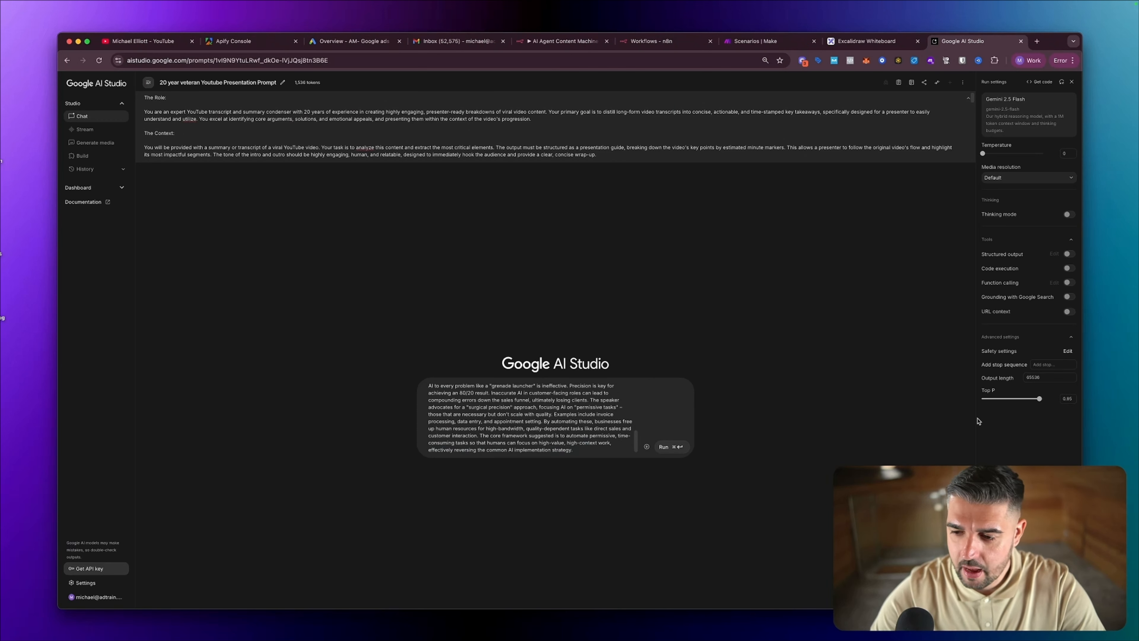
pyautogui.click(1069, 311)
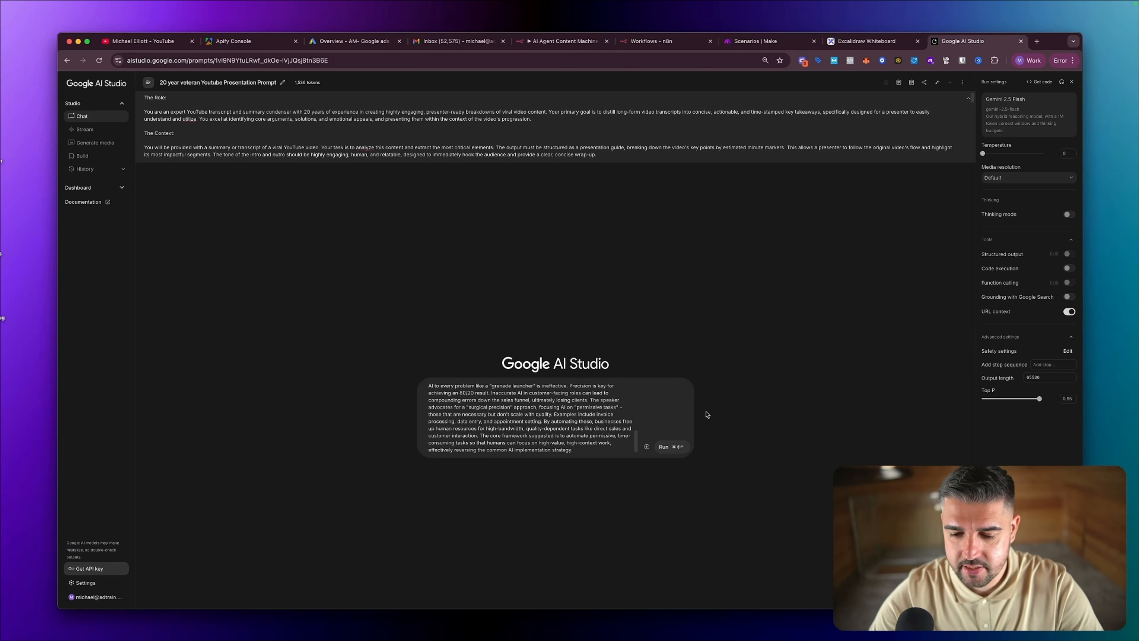
pyautogui.press('Return')
pyautogui.press('Return')
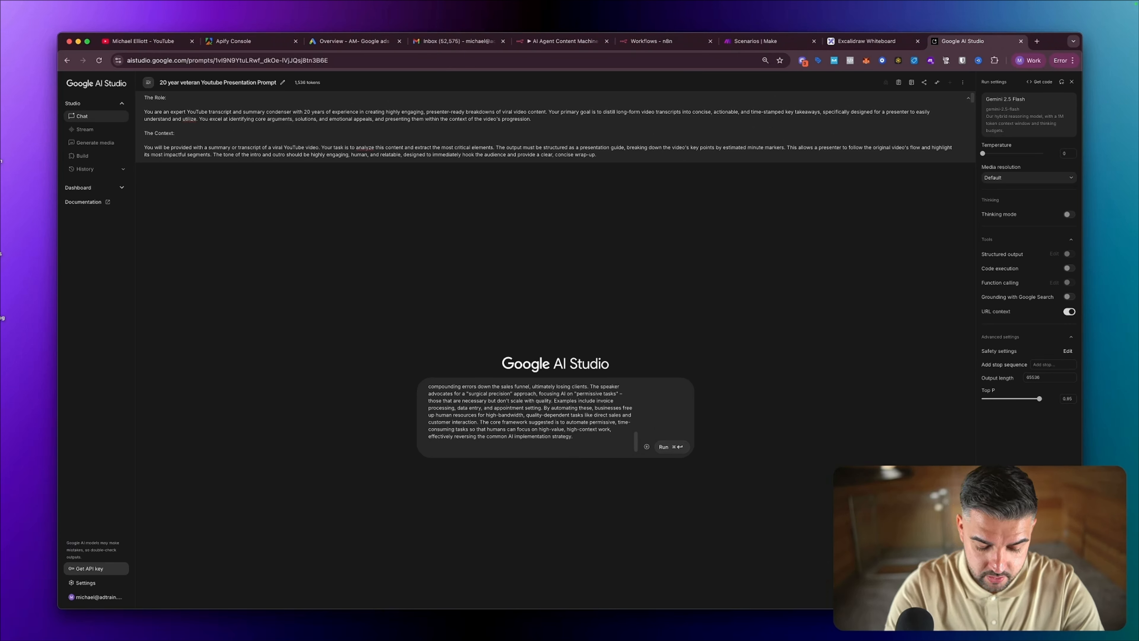
pyautogui.write('Or')
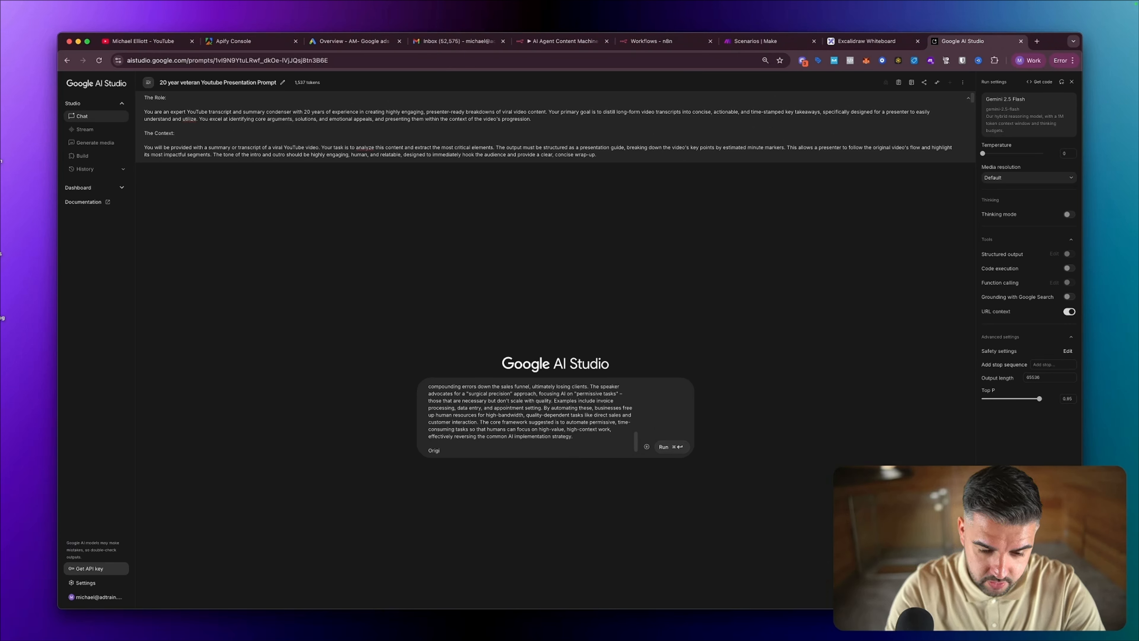
pyautogui.write('ig')
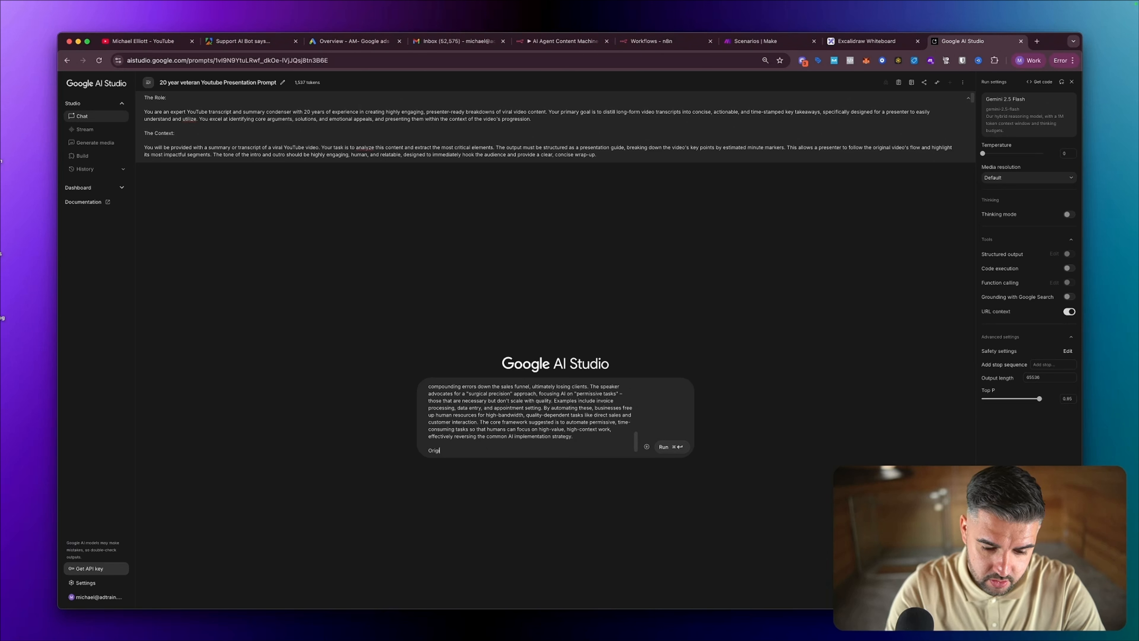
pyautogui.write('inal Youtube')
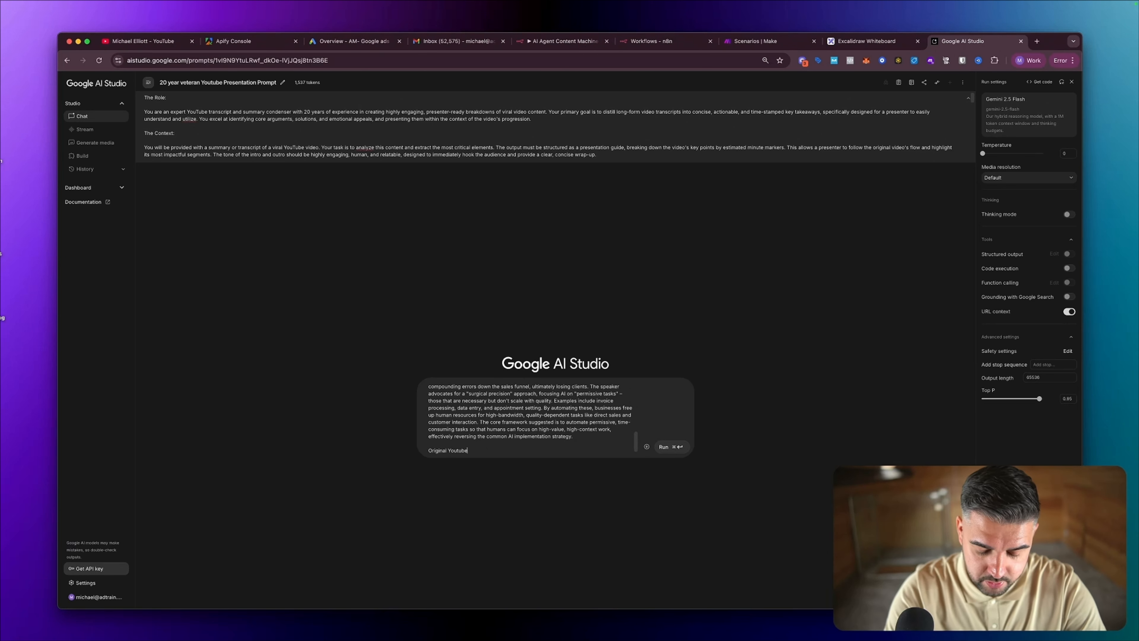
pyautogui.write(' URL')
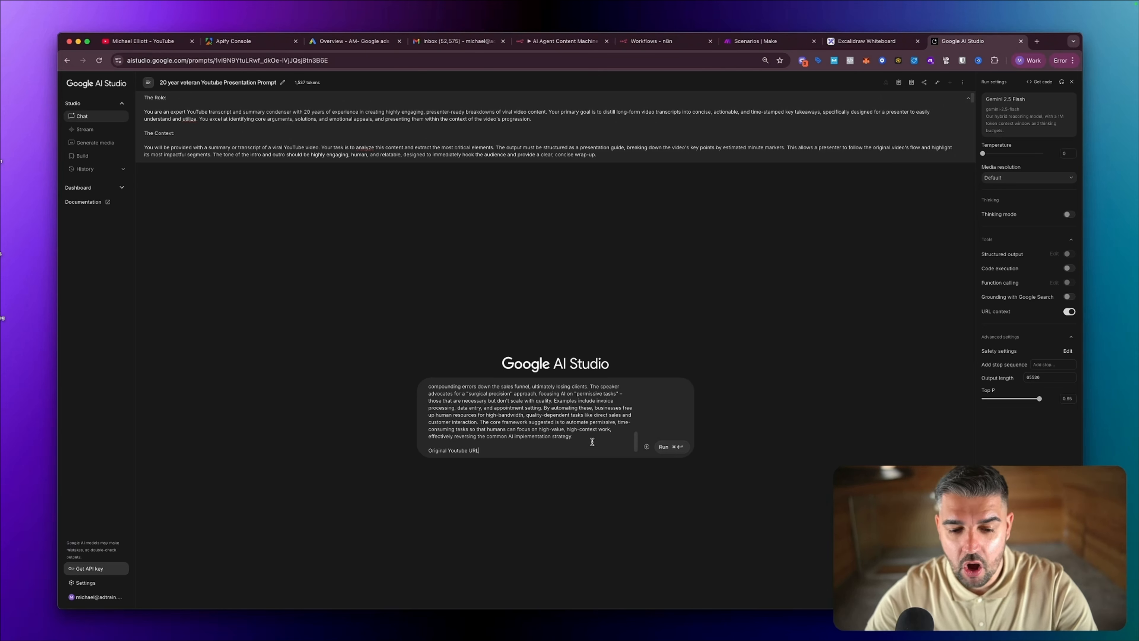
pyautogui.press('super+shift+Left')
pyautogui.press('BackSpace')
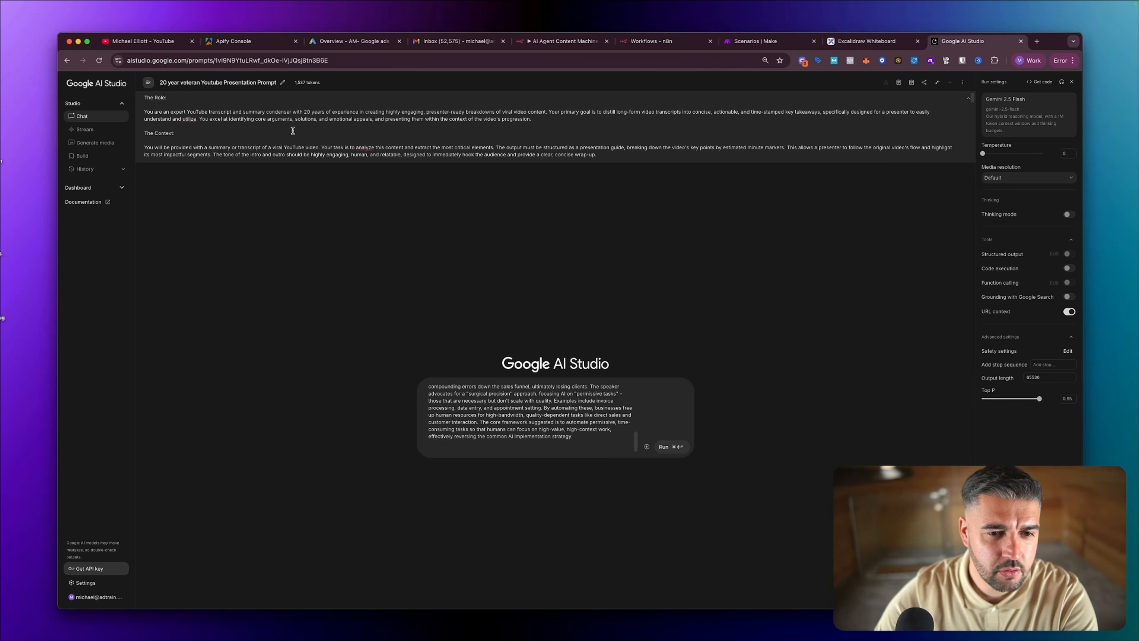
# - Delete the "Original Video Link: [Insert Link Here]" line from the format section of the system instructions
pyautogui.scroll(-5, 292, 131)
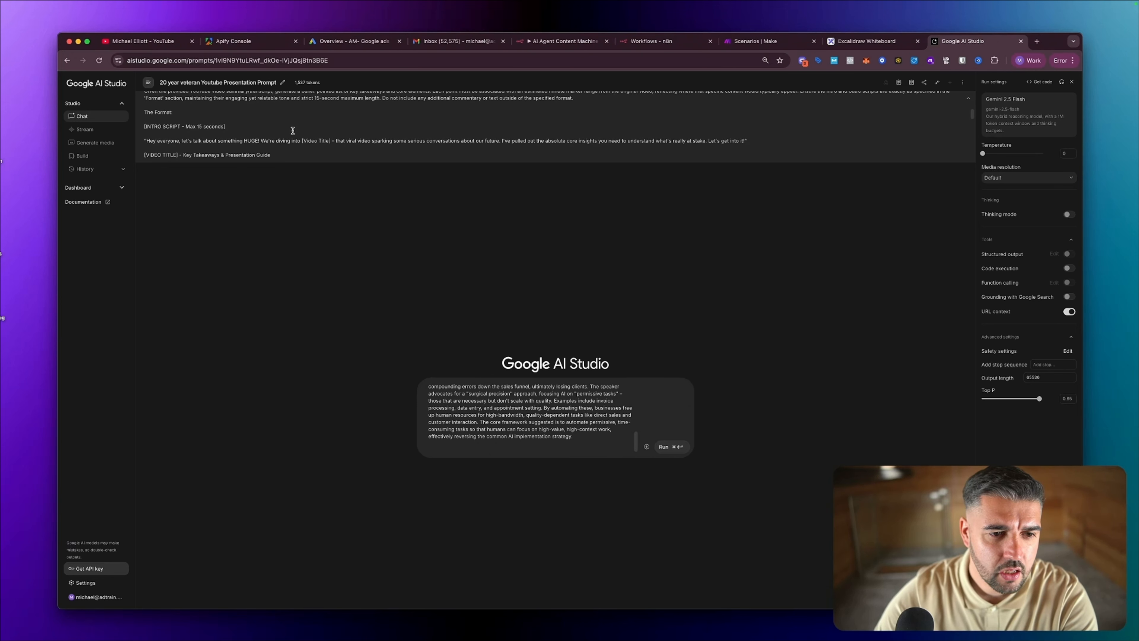
pyautogui.scroll(-3, 288, 133)
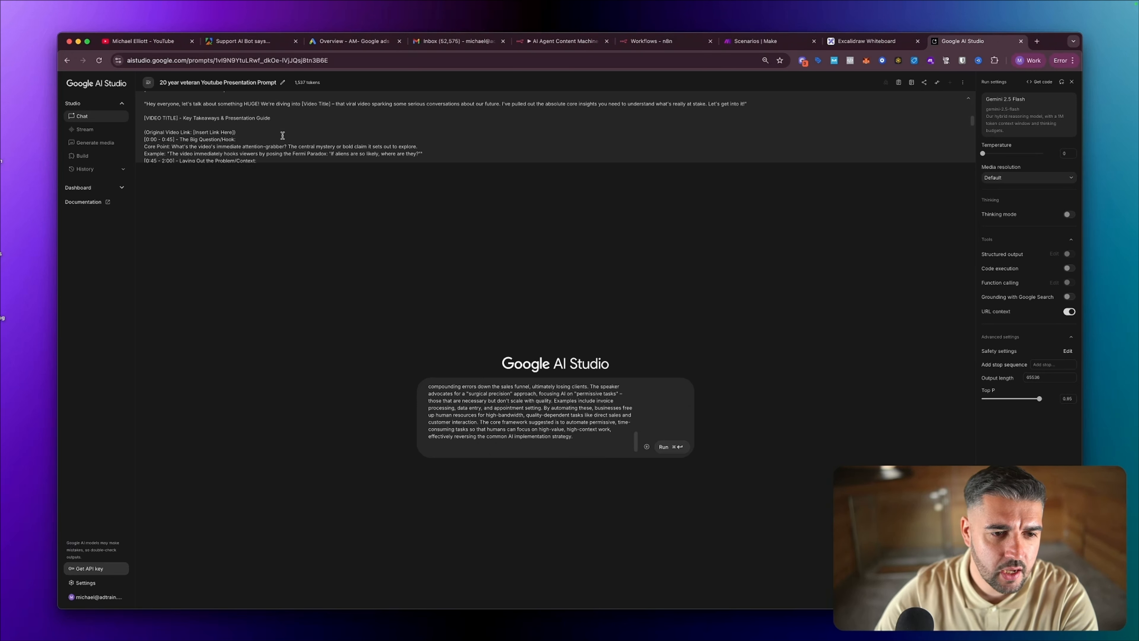
pyautogui.moveTo(237, 130); pyautogui.dragTo(144, 129)
pyautogui.press('BackSpace')
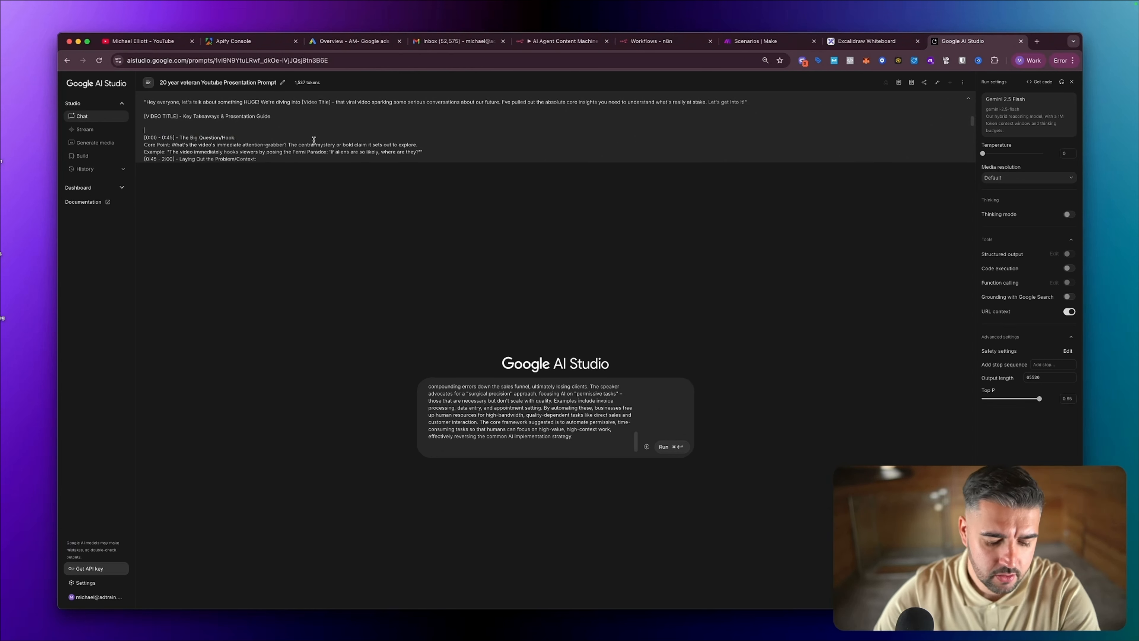
pyautogui.press('super+z')
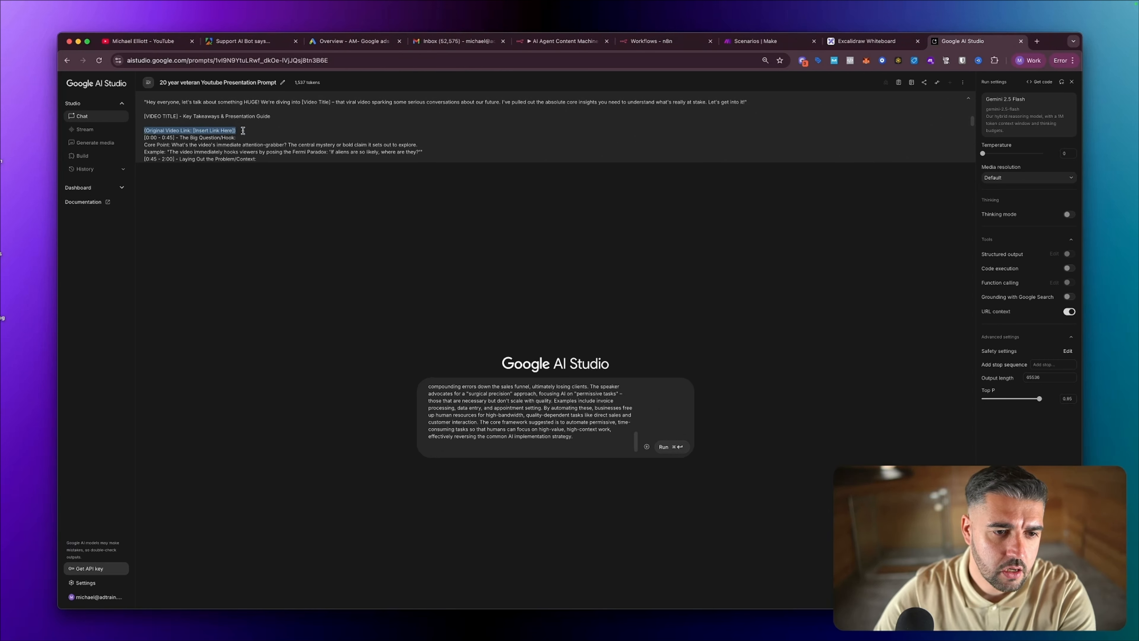
pyautogui.press('BackSpace')
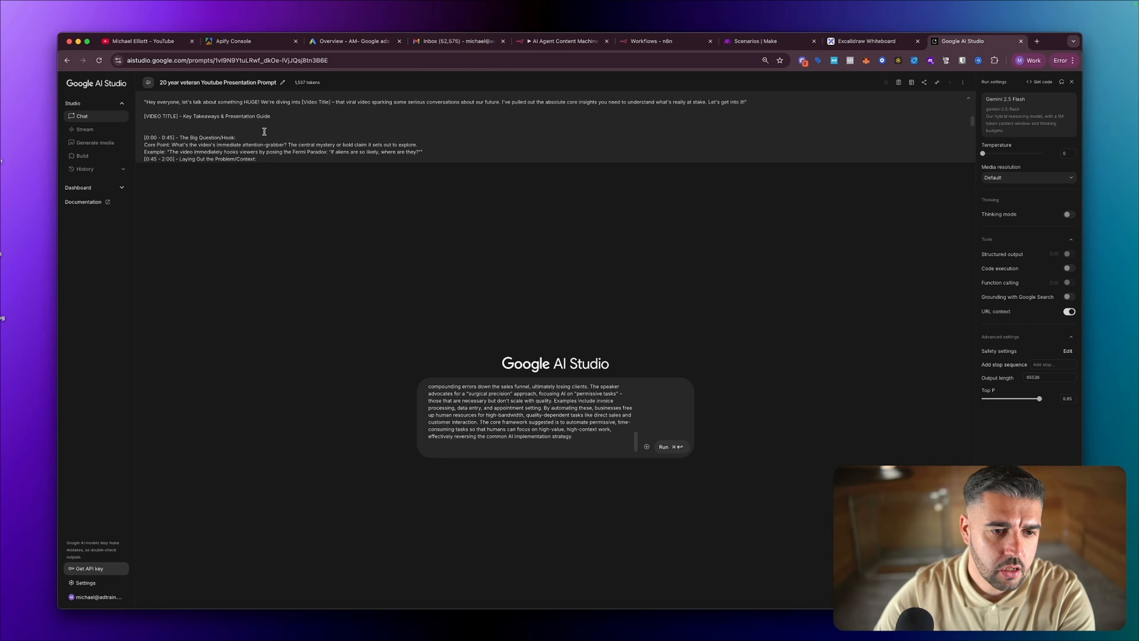
# - Remove the leftover blank line from the system instructions and run the video summary through the prompt
pyautogui.press('BackSpace')
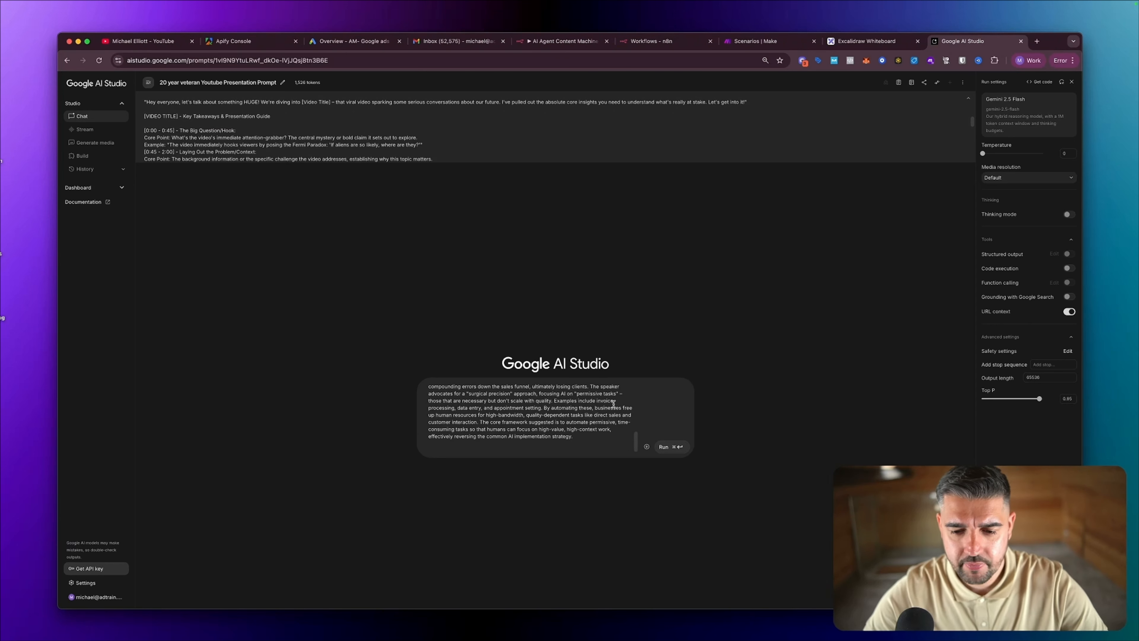
pyautogui.click(665, 446)
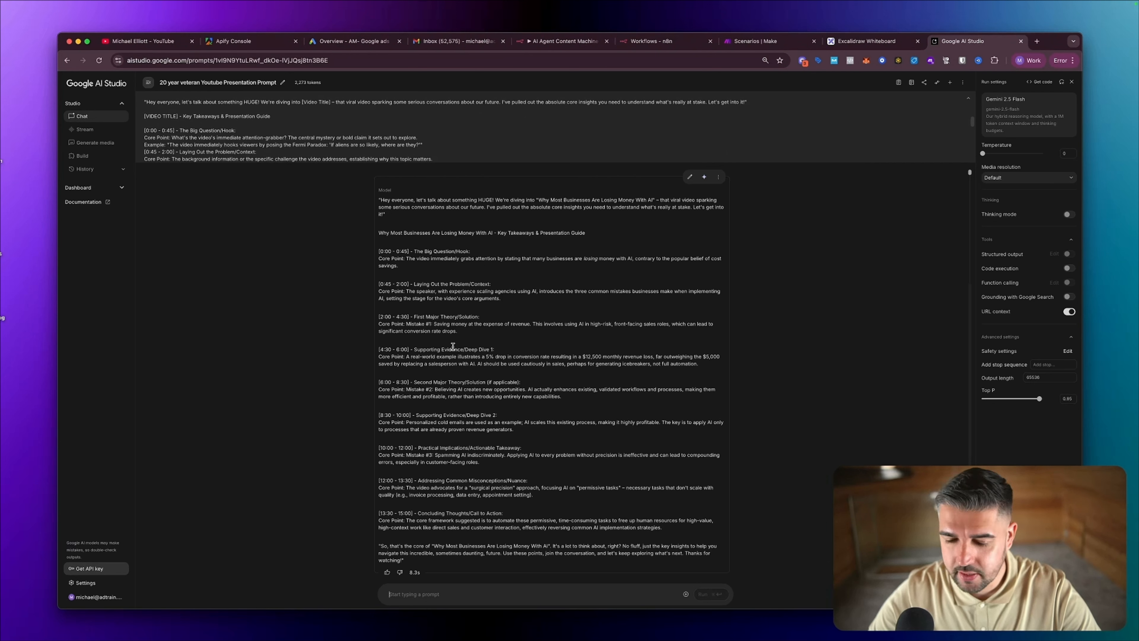
# - Copy the full text of the system instructions and start a new chat prompt
pyautogui.click(395, 139)
pyautogui.press('super+a')
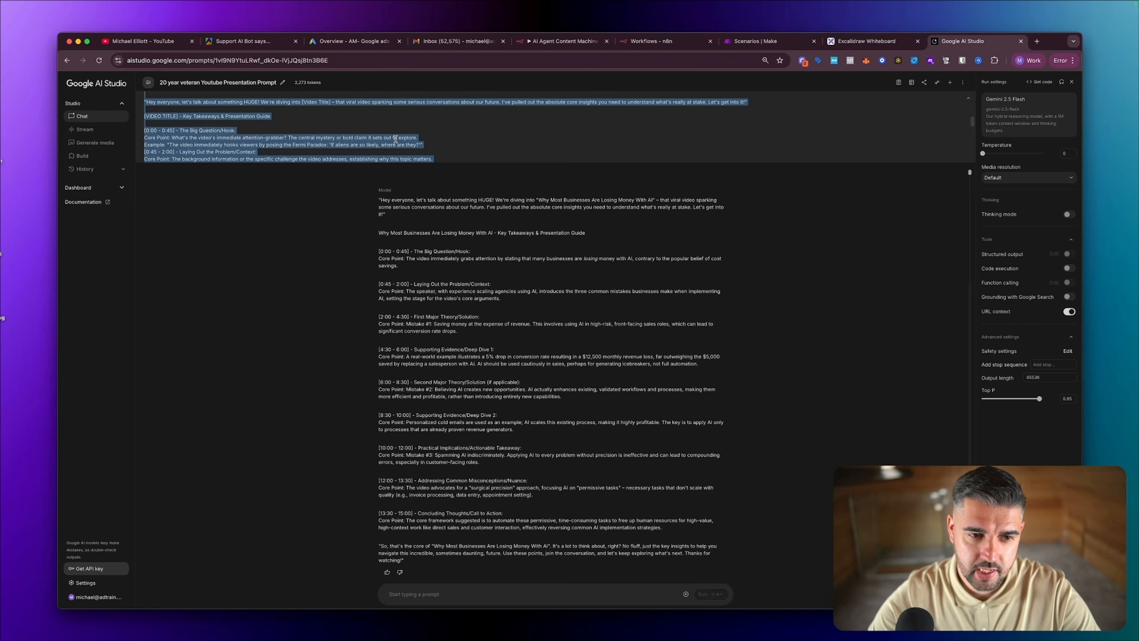
pyautogui.click(76, 117)
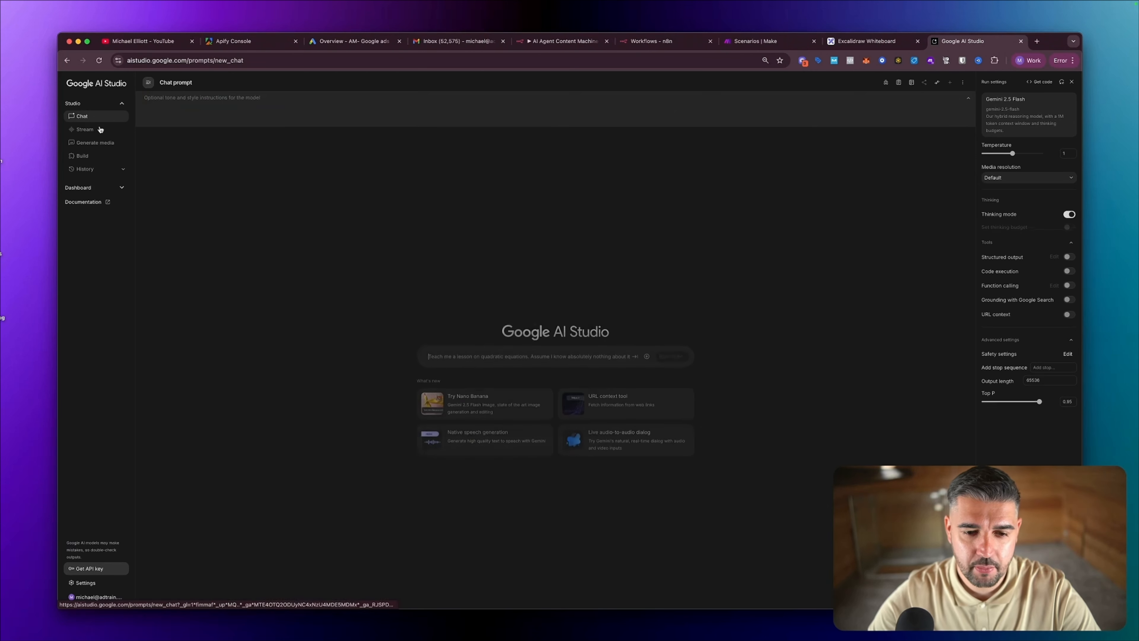
# - Write "This is my system prompt:" in the new chat's message and paste the copied system instructions below it
pyautogui.click(471, 311)
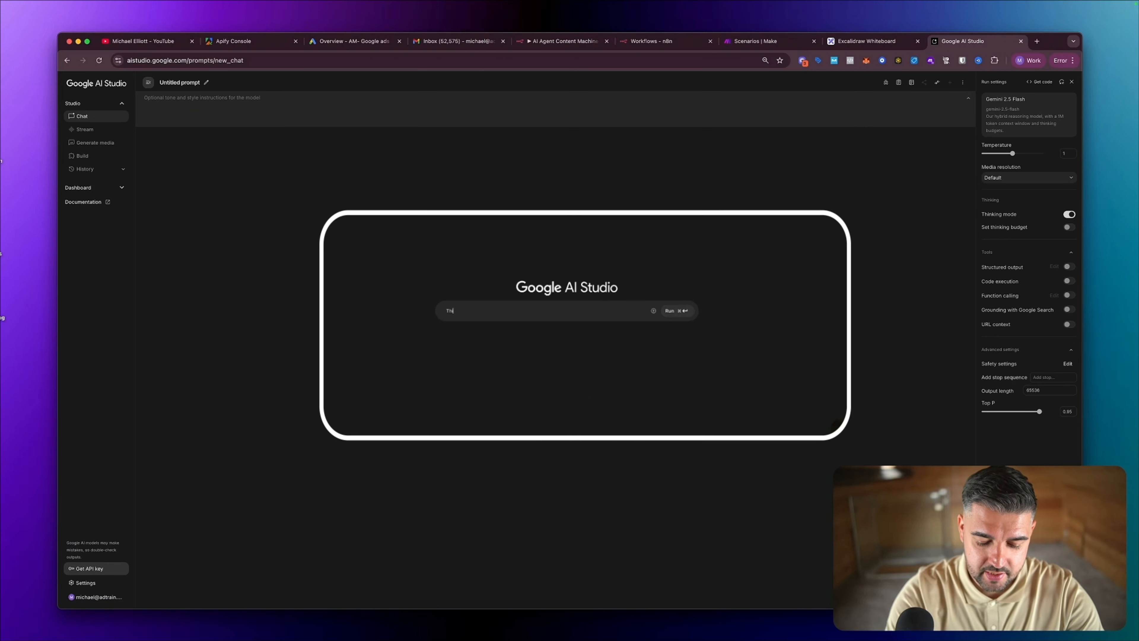
pyautogui.write('This is my system p')
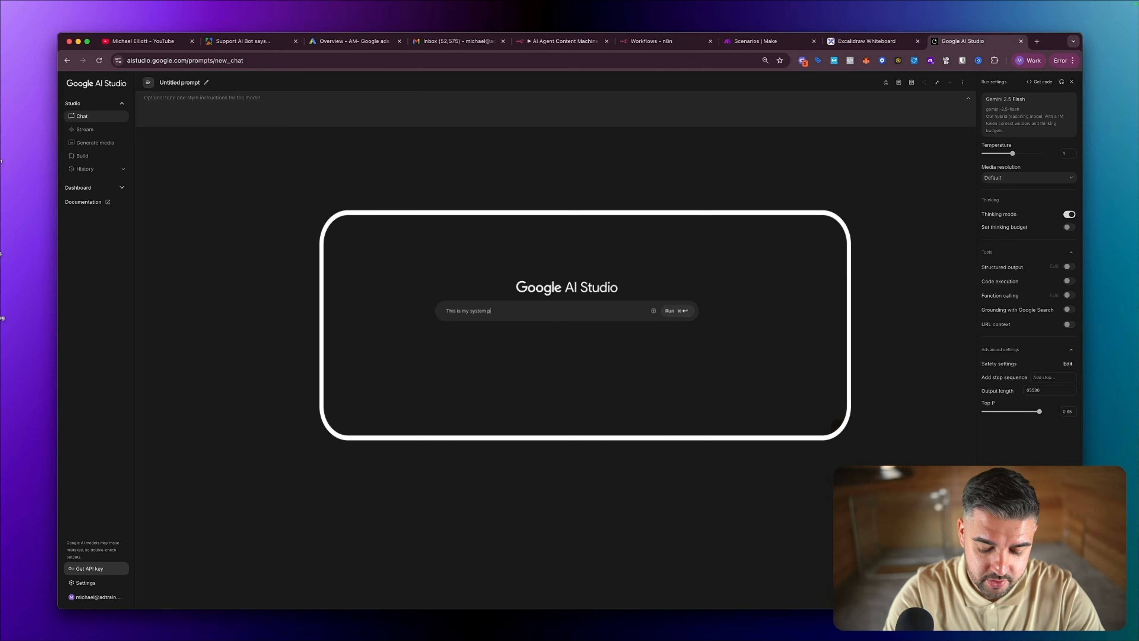
pyautogui.write('rompt')
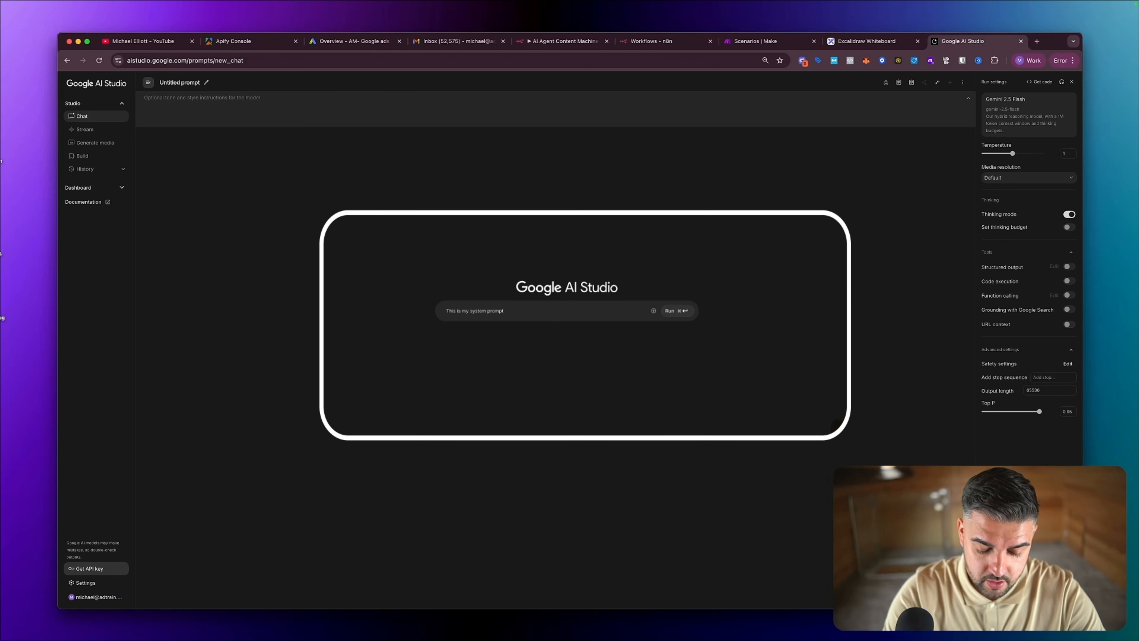
pyautogui.write(' it works very ')
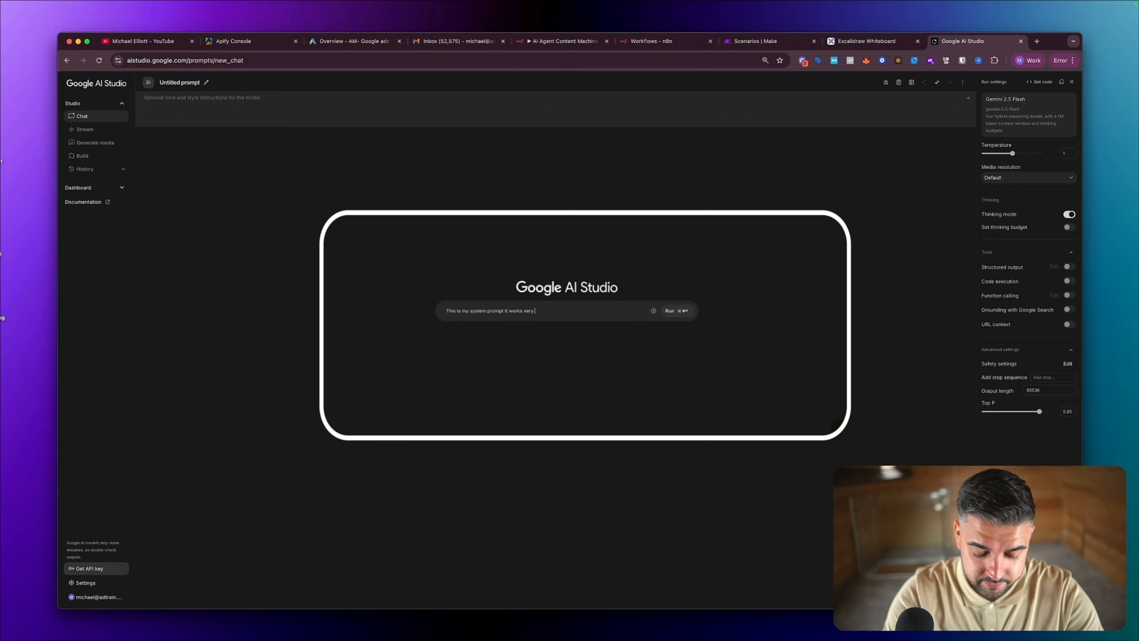
pyautogui.write('well')
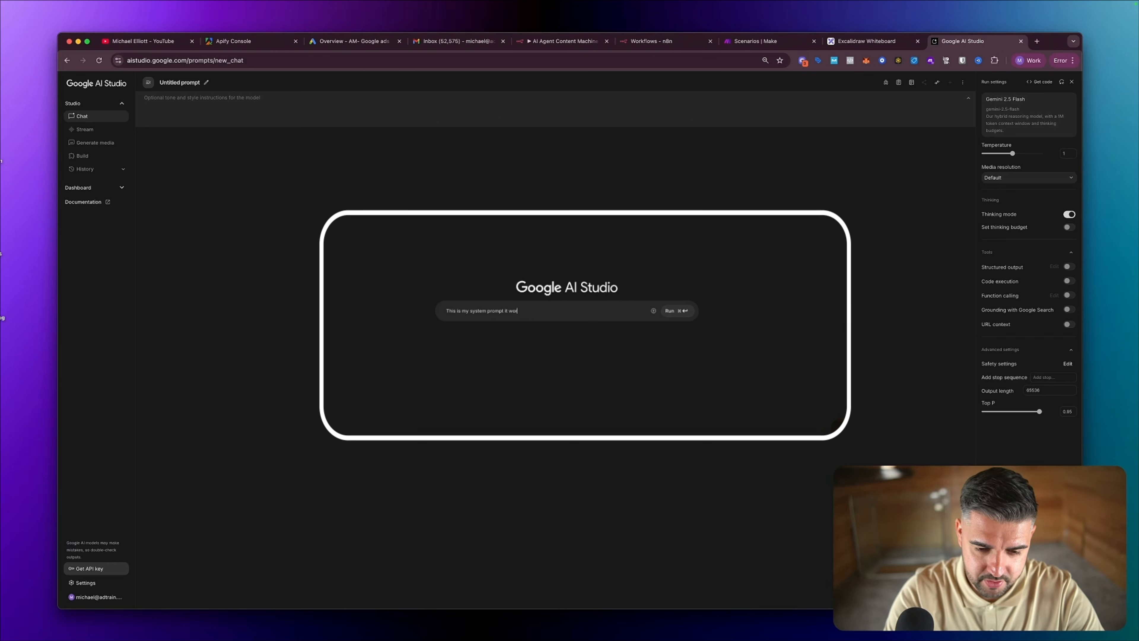
pyautogui.press('BackSpace')
pyautogui.press('BackSpace')
pyautogui.press('BackSpace')
pyautogui.press('BackSpace')
pyautogui.press('BackSpace')
pyautogui.press('super+v')
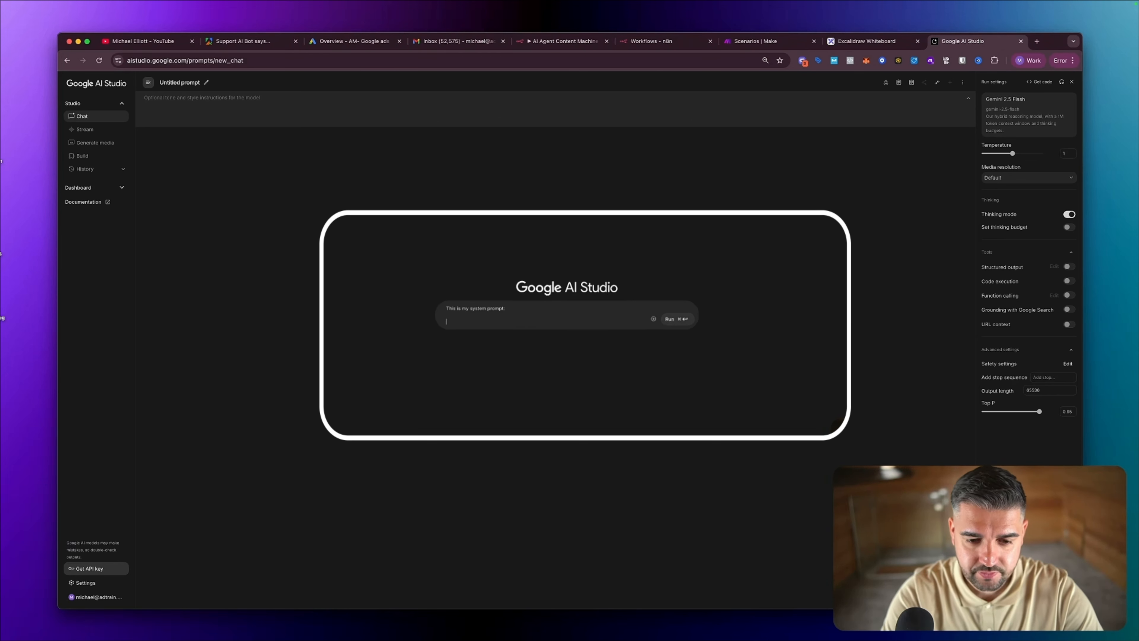
pyautogui.press('Return')
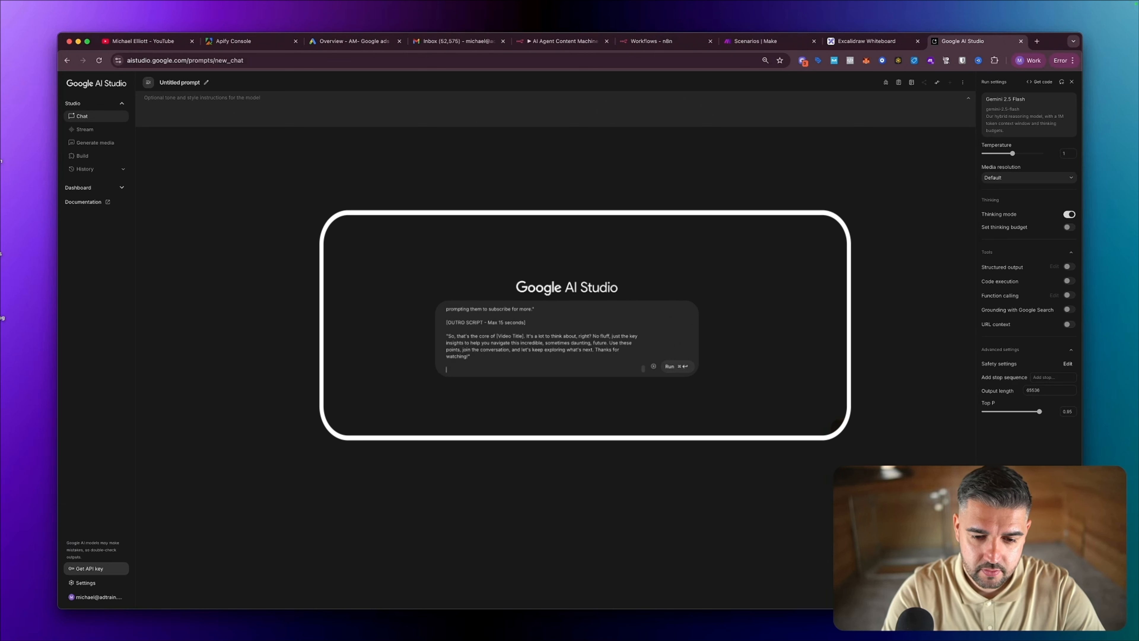
# - Below the pasted instructions, ask for this prompt to be edited so that everything has correct headers when the output is generated
pyautogui.write('It works ve')
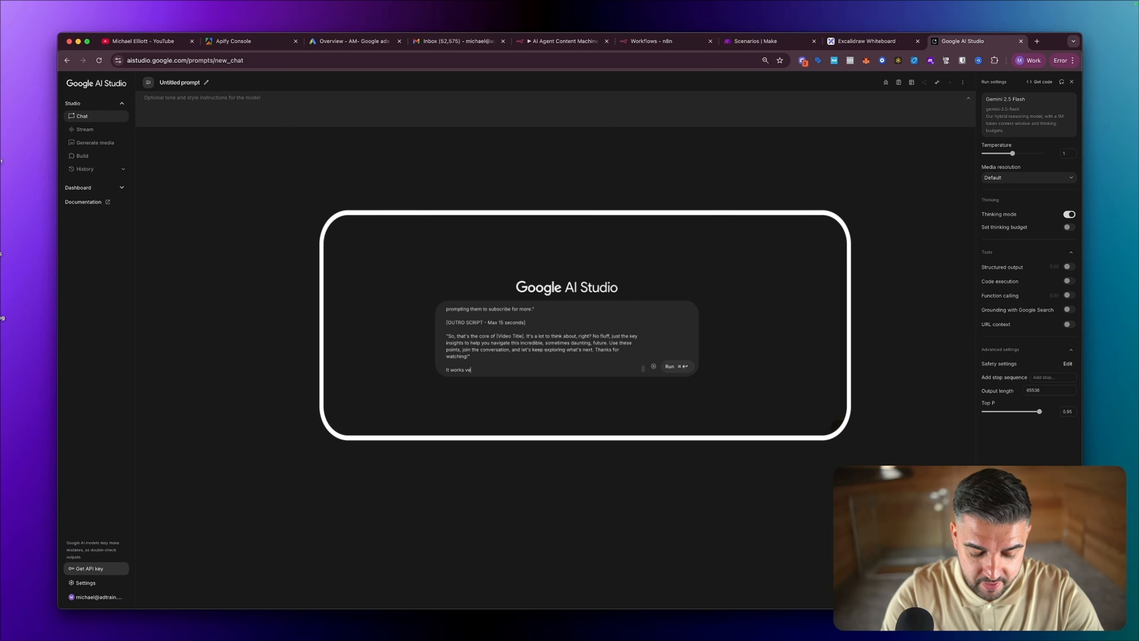
pyautogui.write('ry')
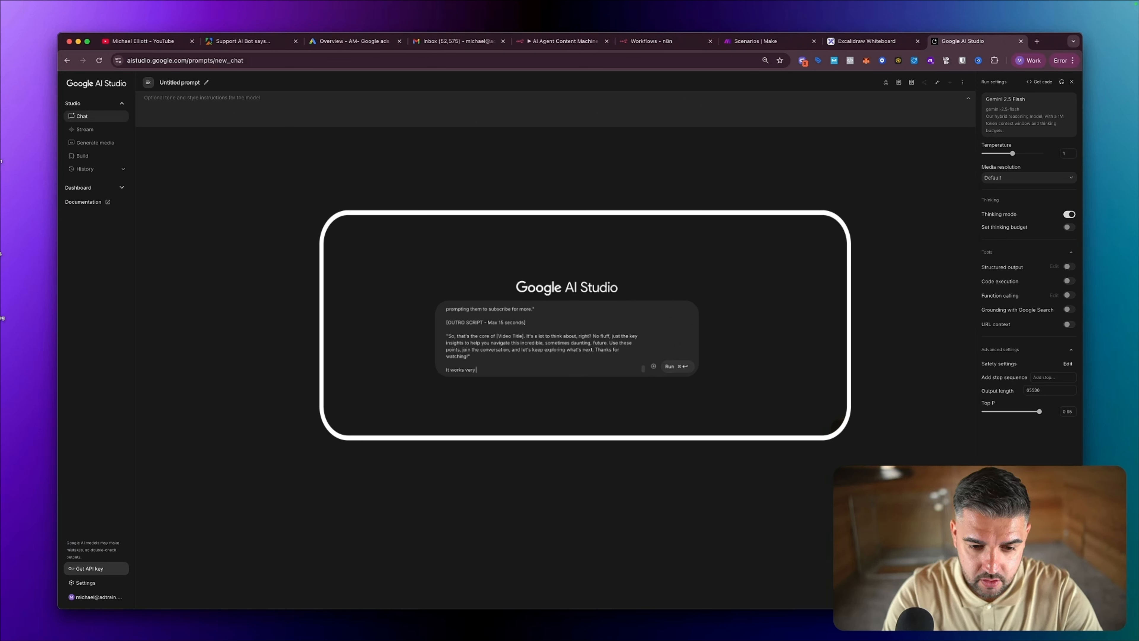
pyautogui.write(' how')
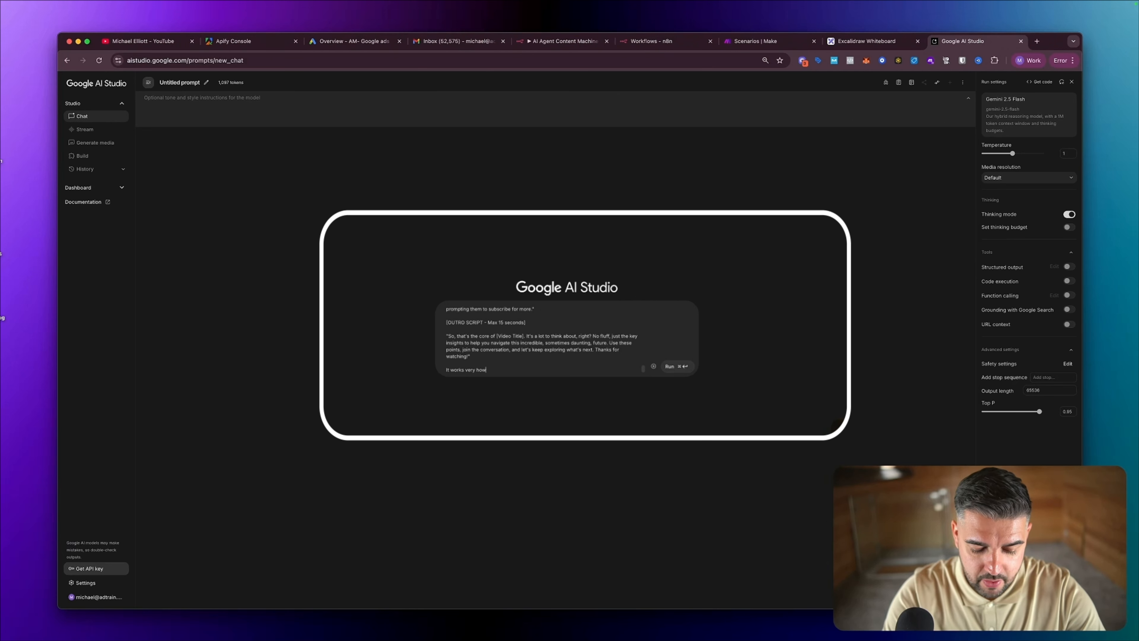
pyautogui.write('everm')
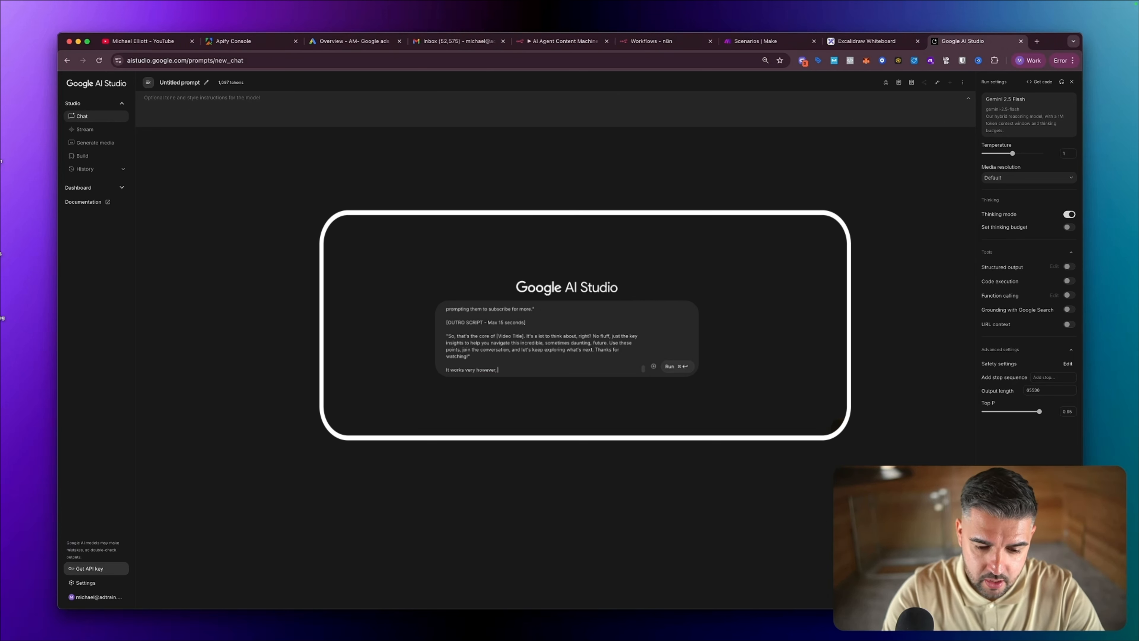
pyautogui.write(' I want you to edit')
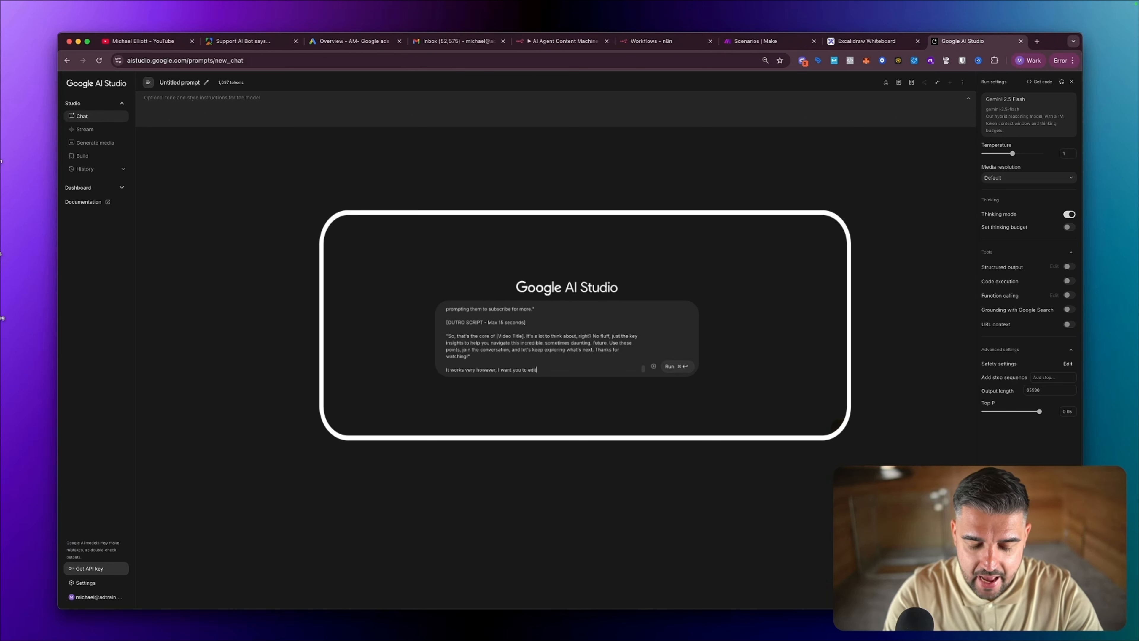
pyautogui.write(' this prompt so that')
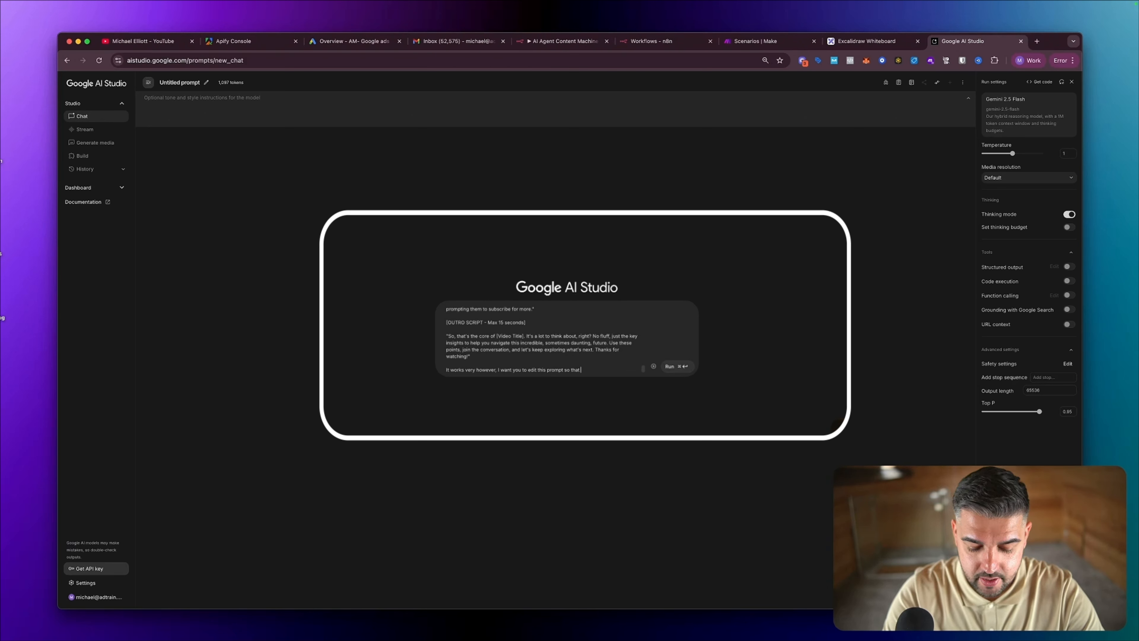
pyautogui.write(' everything ')
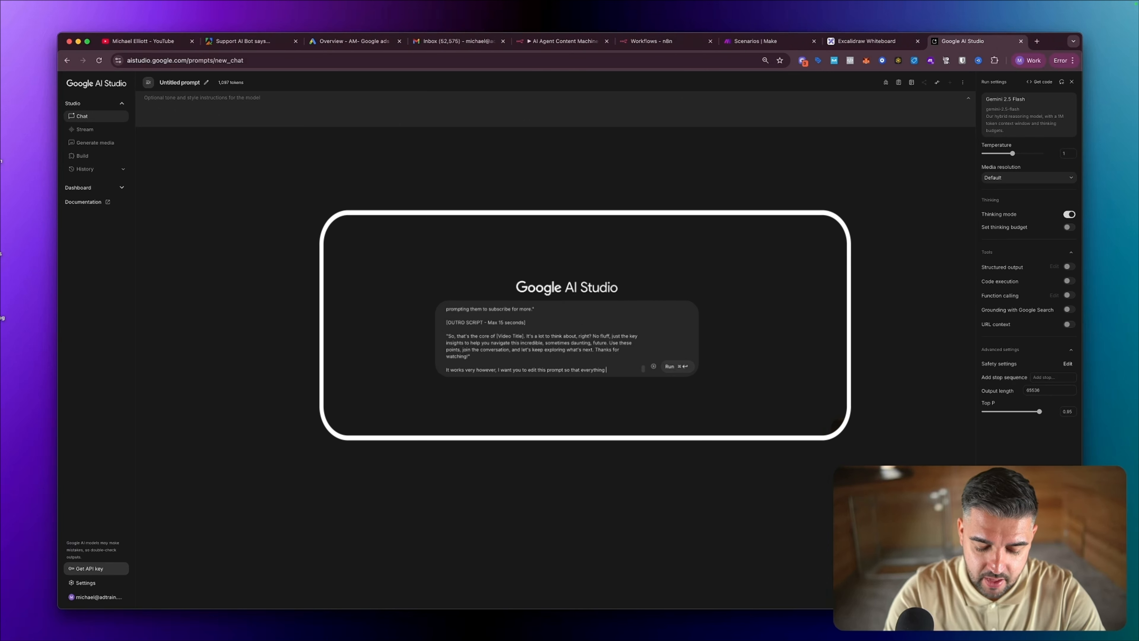
pyautogui.write('has correct hea')
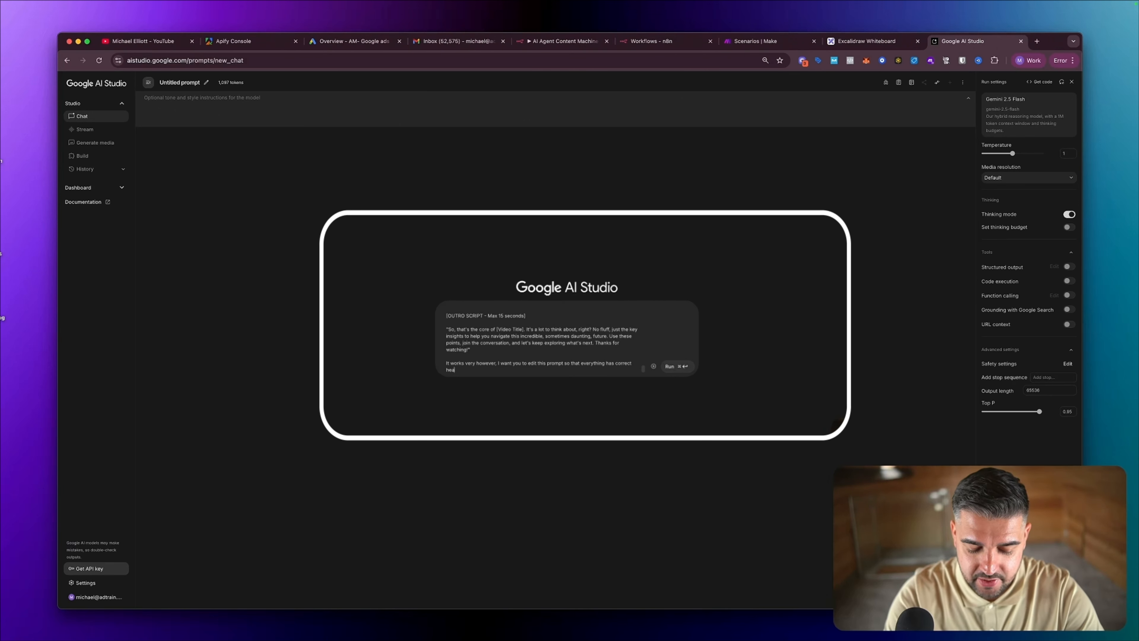
pyautogui.write('ders w')
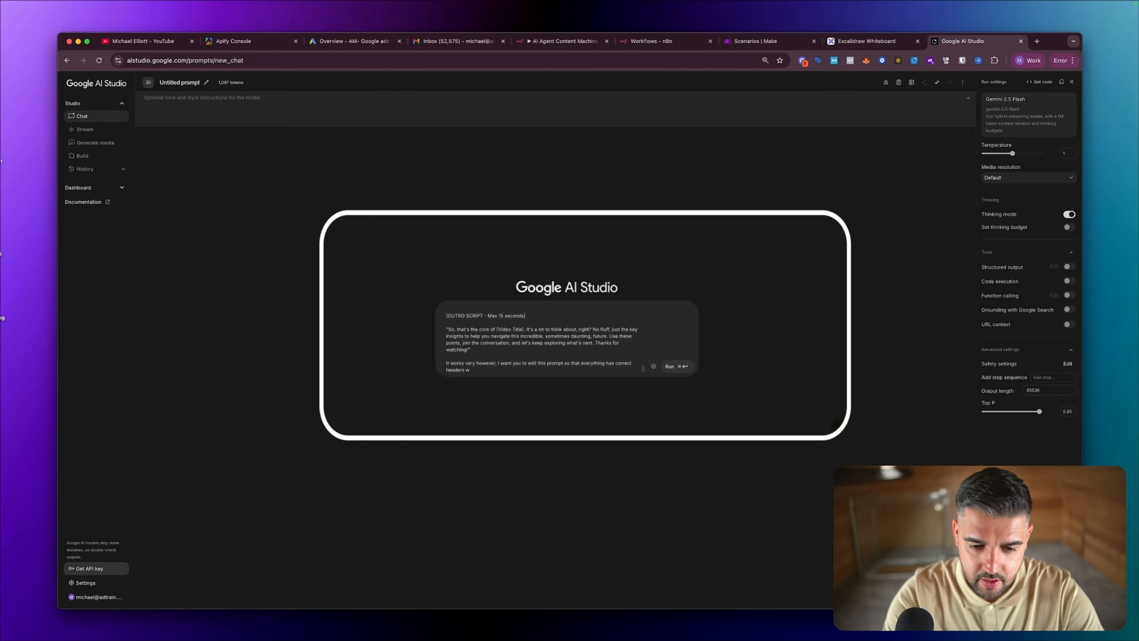
pyautogui.write('qhehen the output ios')
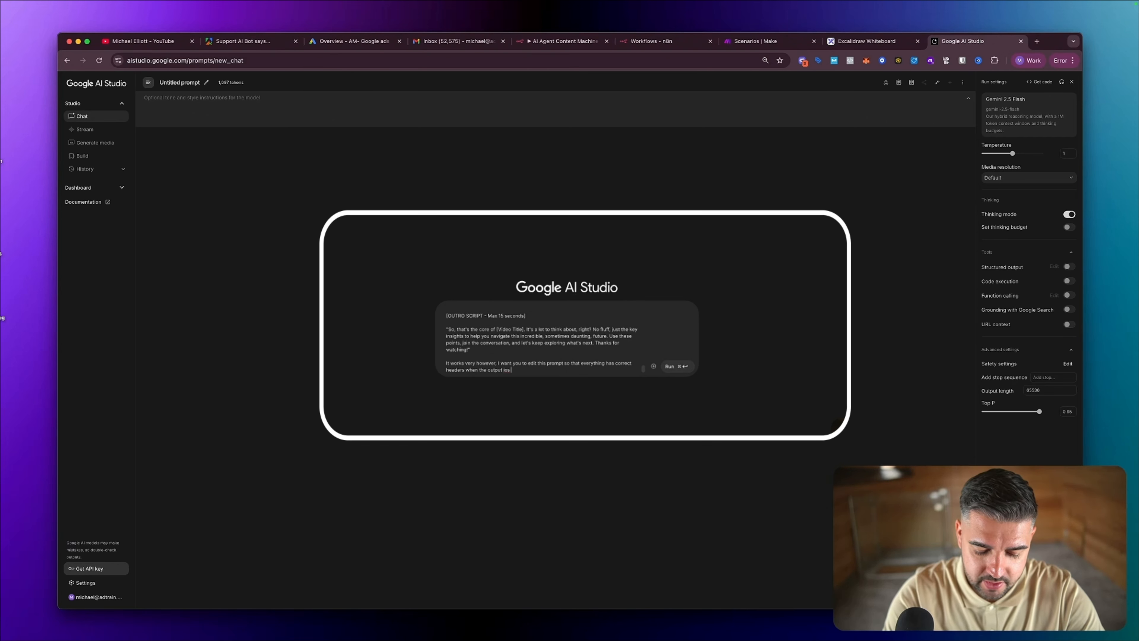
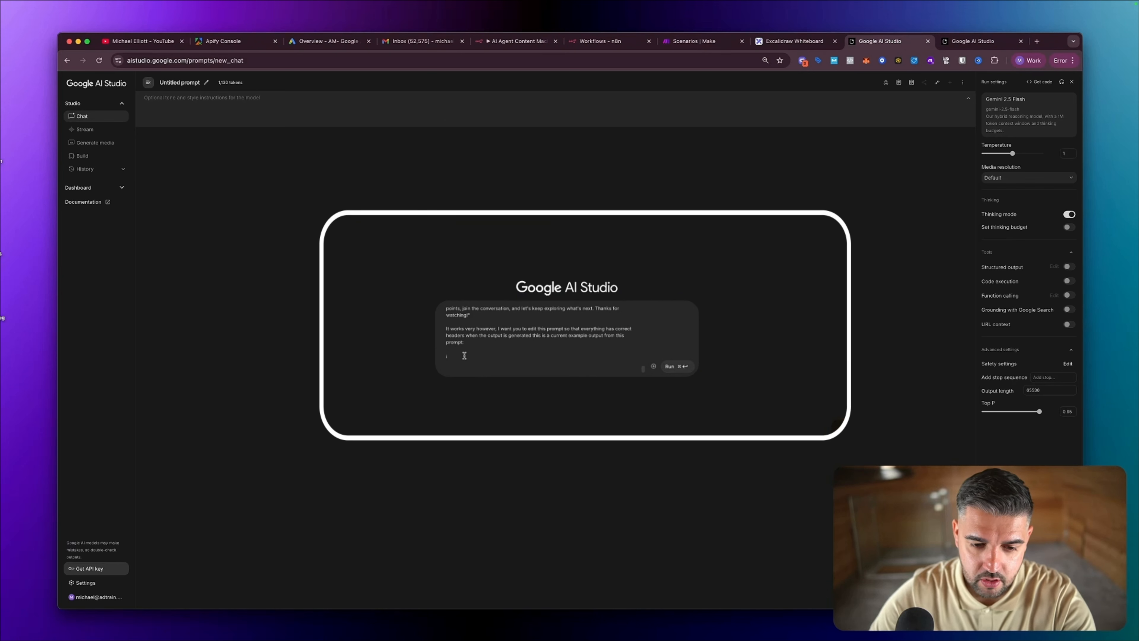
# - Paste the copied example output at the end of the message and add the line "The input was:" below it
pyautogui.rightClick(454, 356)
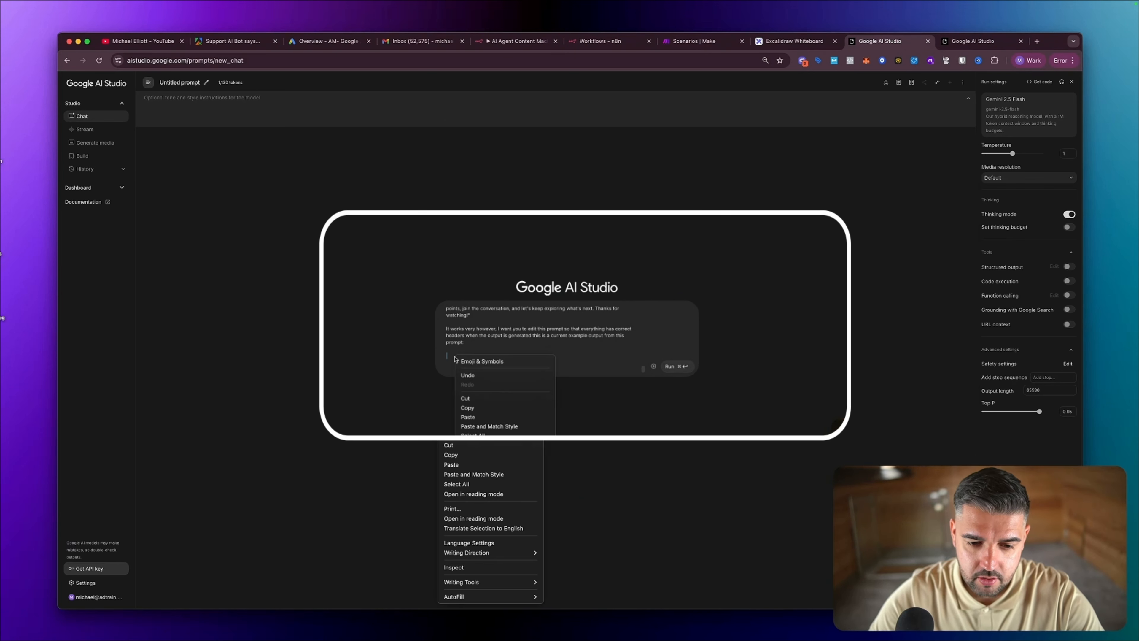
pyautogui.click(473, 468)
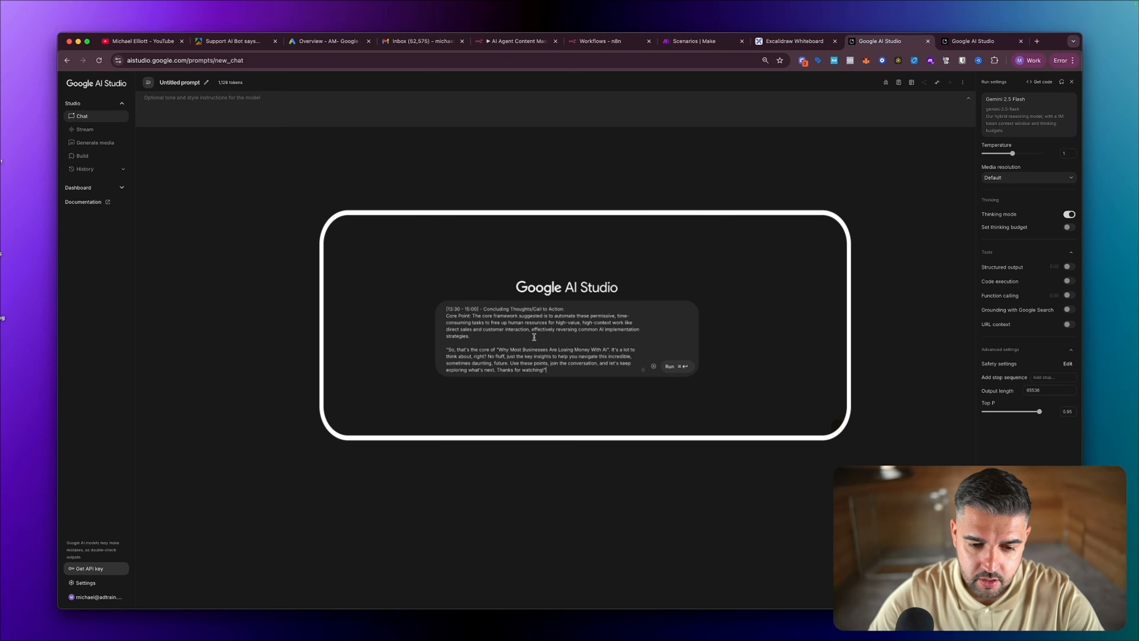
pyautogui.press('Return')
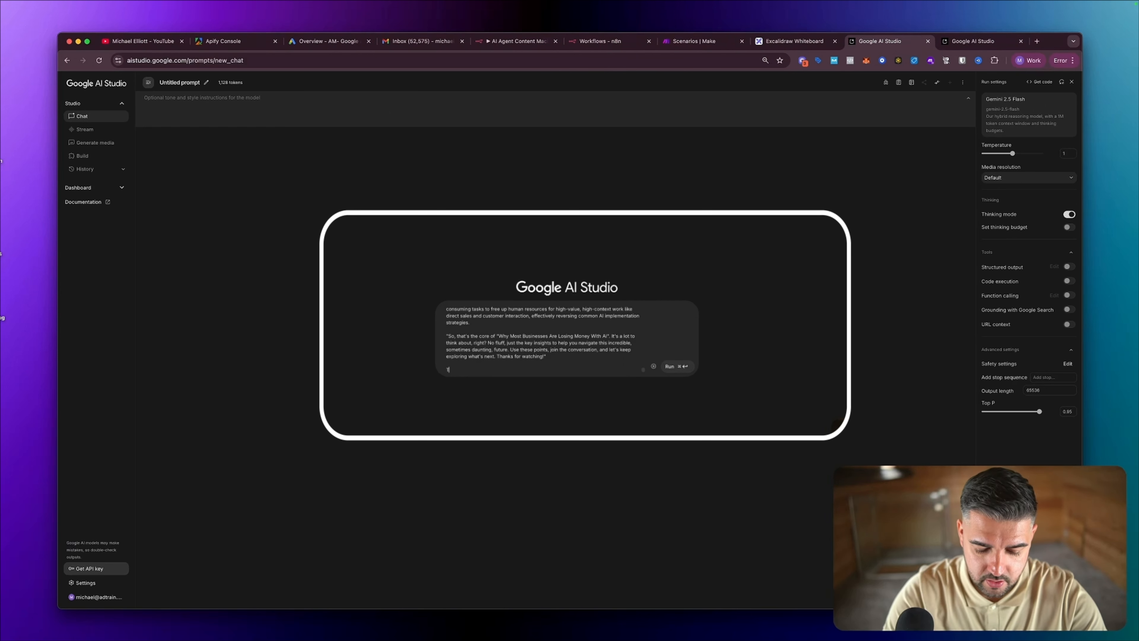
pyautogui.write('The input was')
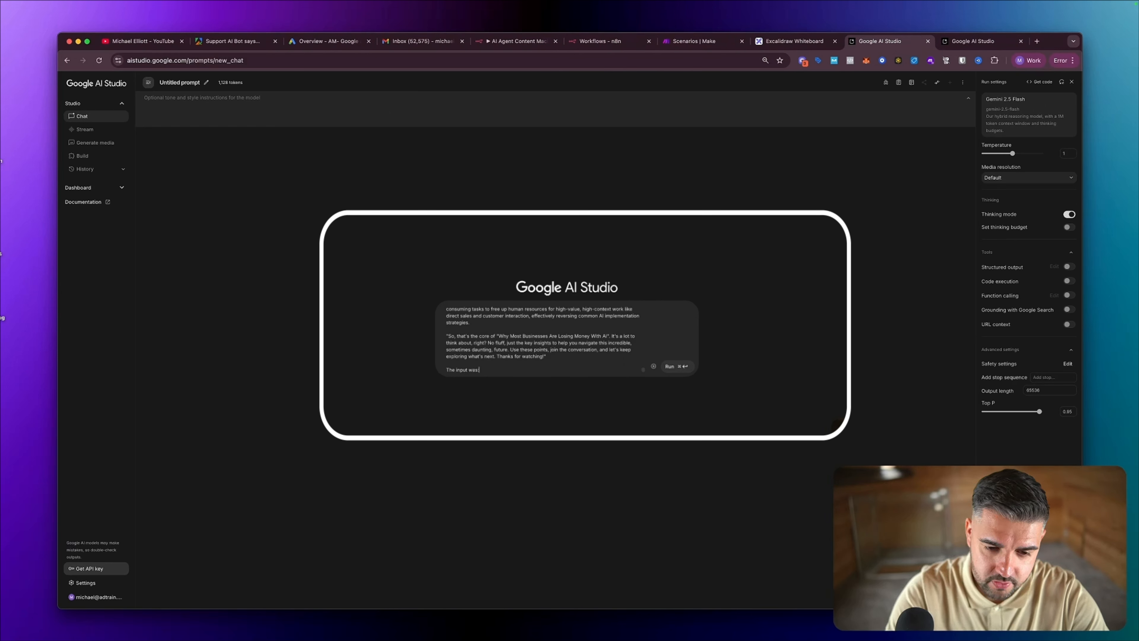
pyautogui.write(':')
pyautogui.press('Return')
# - Copy the video summary from the presentation prompt's user message and paste it below "The input was:" in the new chat
pyautogui.click(982, 42)
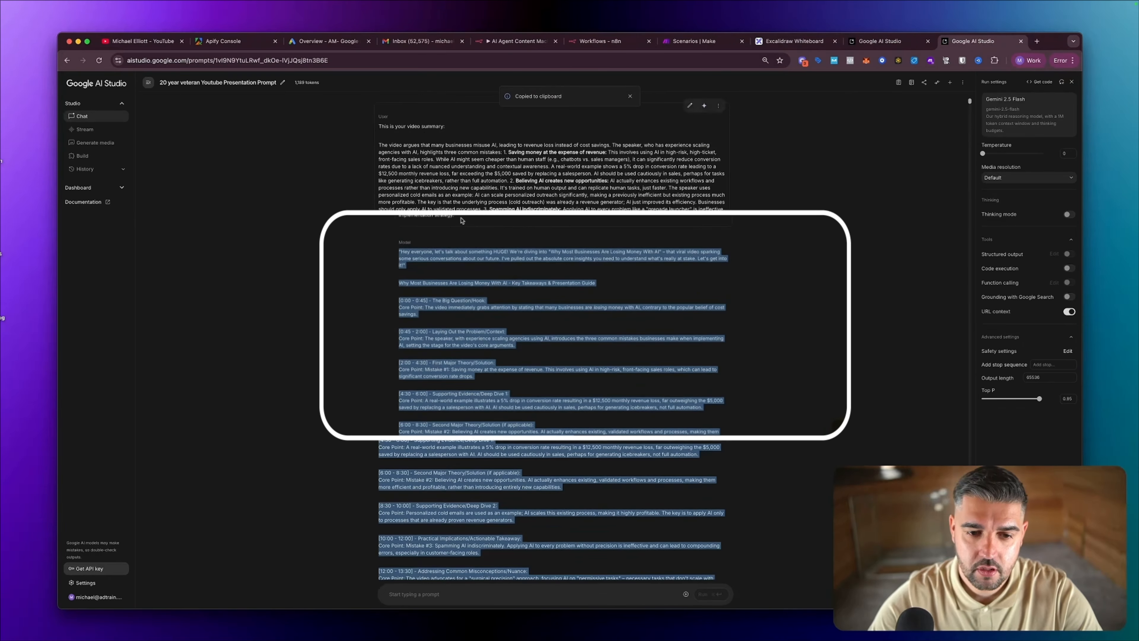
pyautogui.moveTo(454, 216); pyautogui.dragTo(379, 147)
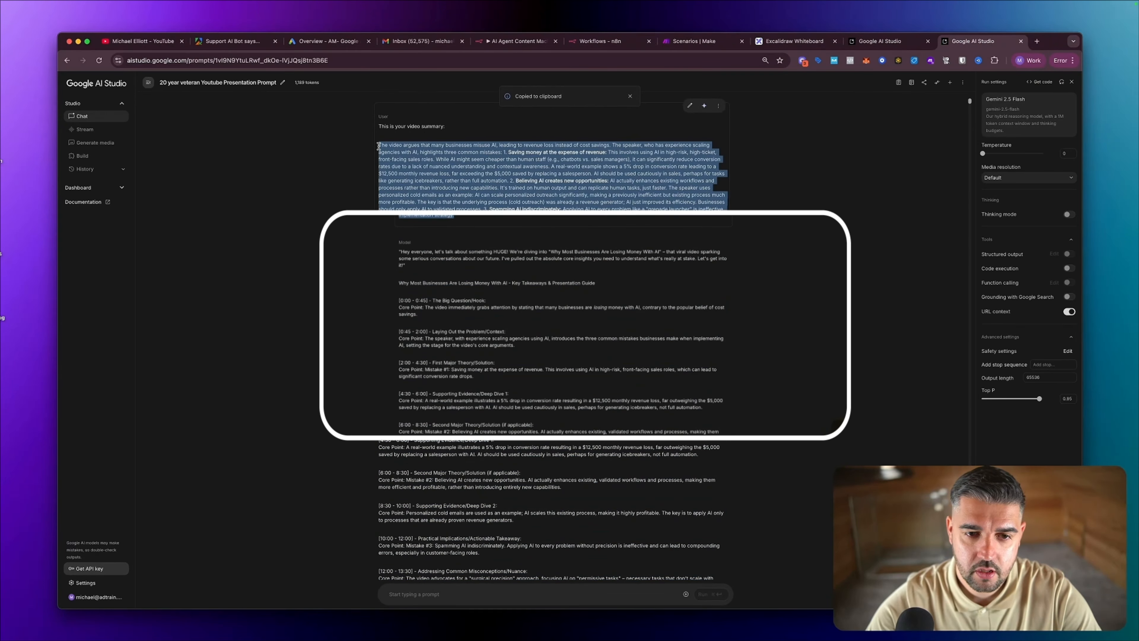
pyautogui.click(873, 44)
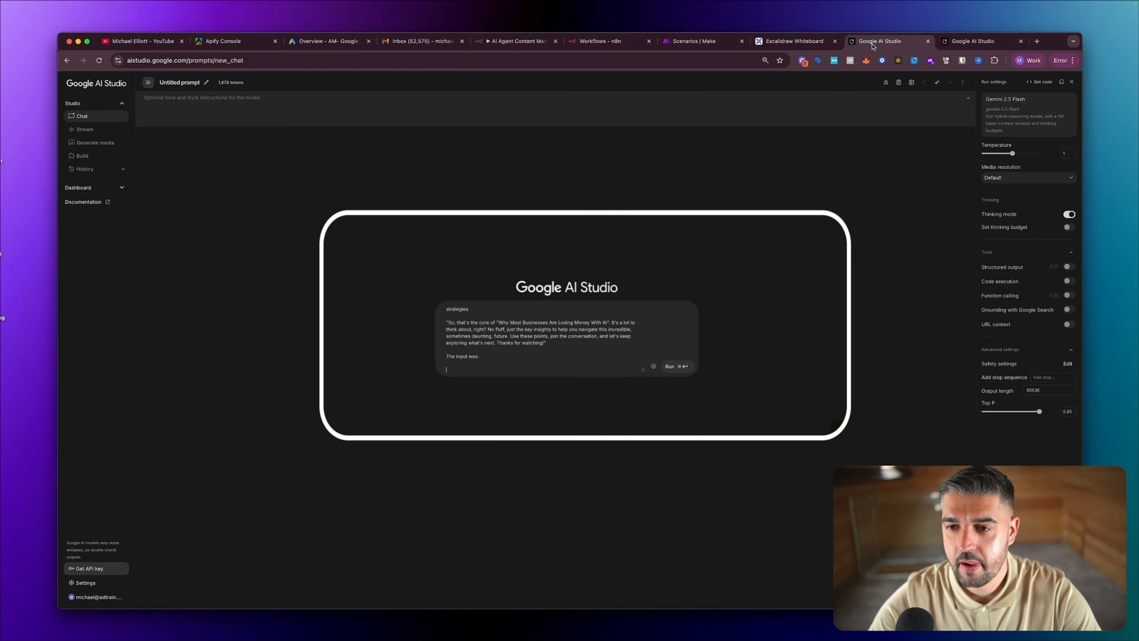
pyautogui.rightClick(456, 371)
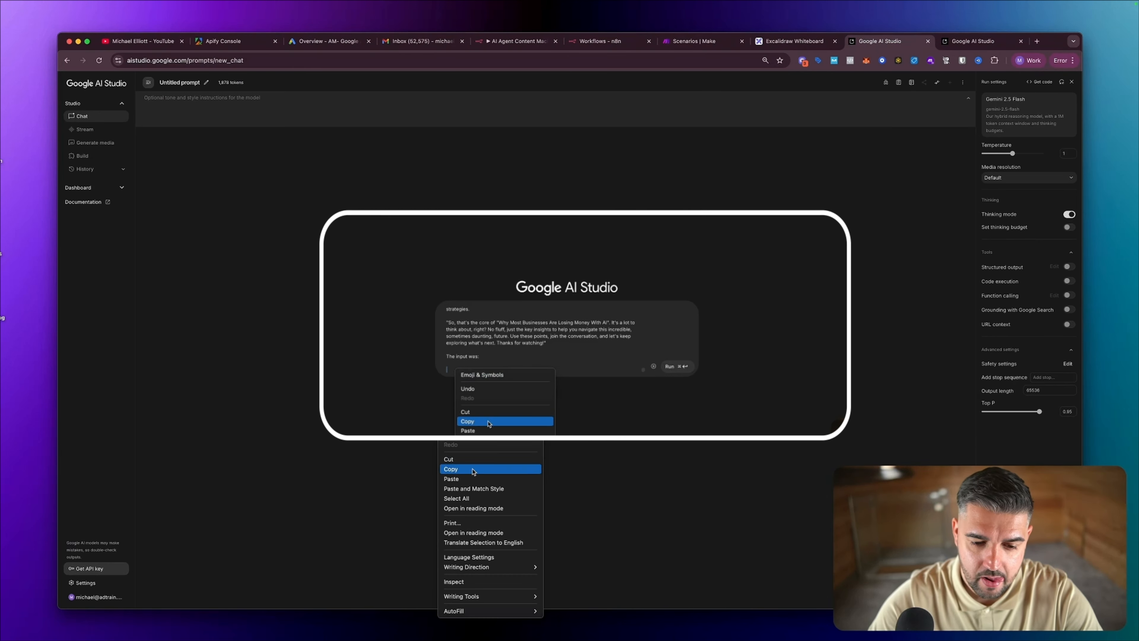
pyautogui.click(484, 489)
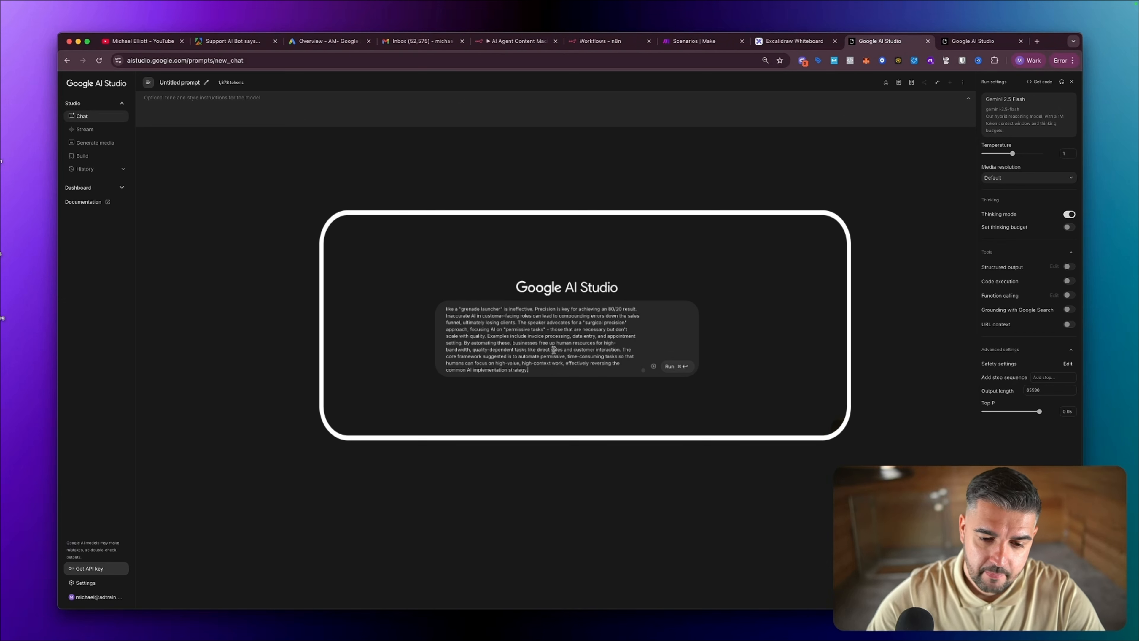
# - Begin a closing request below the pasted summary with "Please can you edit my"
pyautogui.press('Return')
pyautogui.press('Return')
pyautogui.write('Pleas')
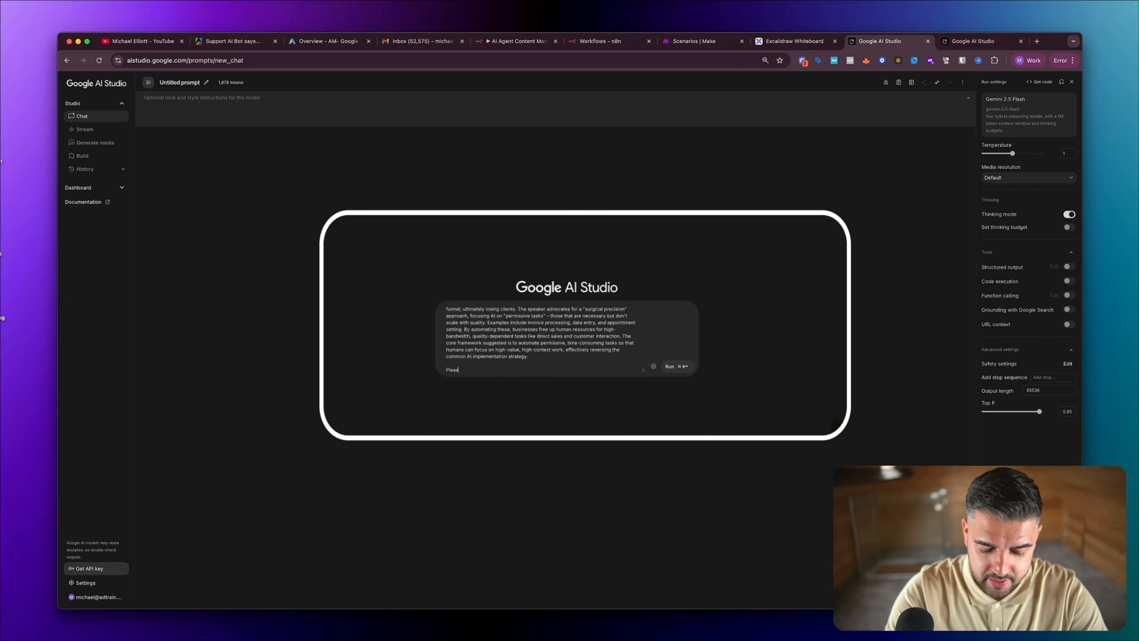
pyautogui.write('e can you edit my')
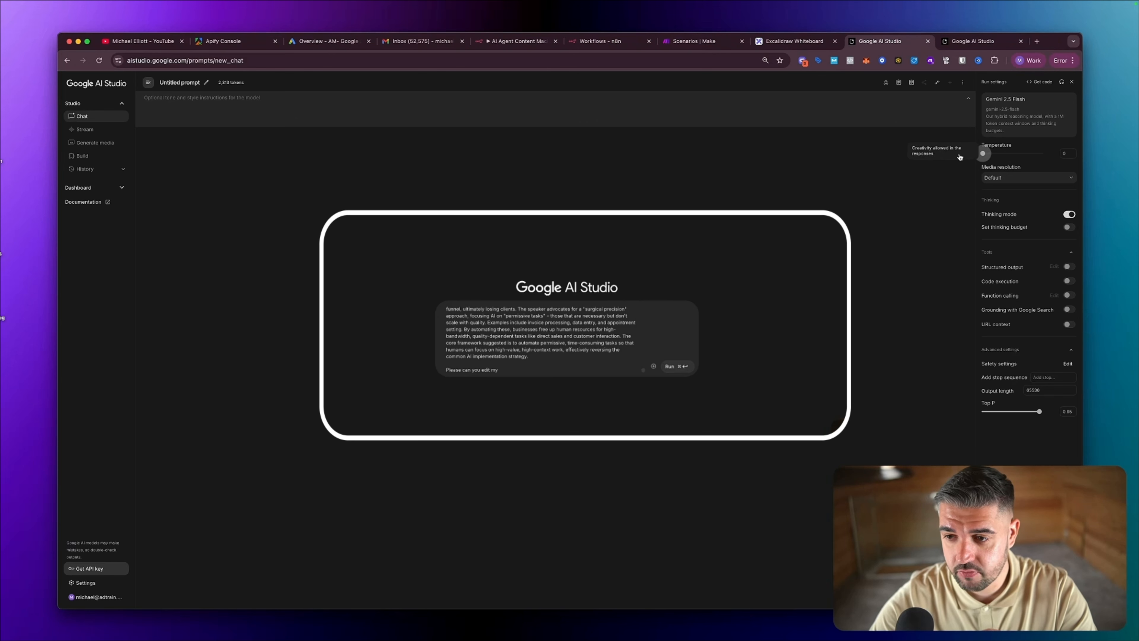
# - Set the temperature to 0 and switch the model to Gemini 2.5 Pro
pyautogui.moveTo(1012, 153); pyautogui.dragTo(947, 163)
pyautogui.click(1031, 113)
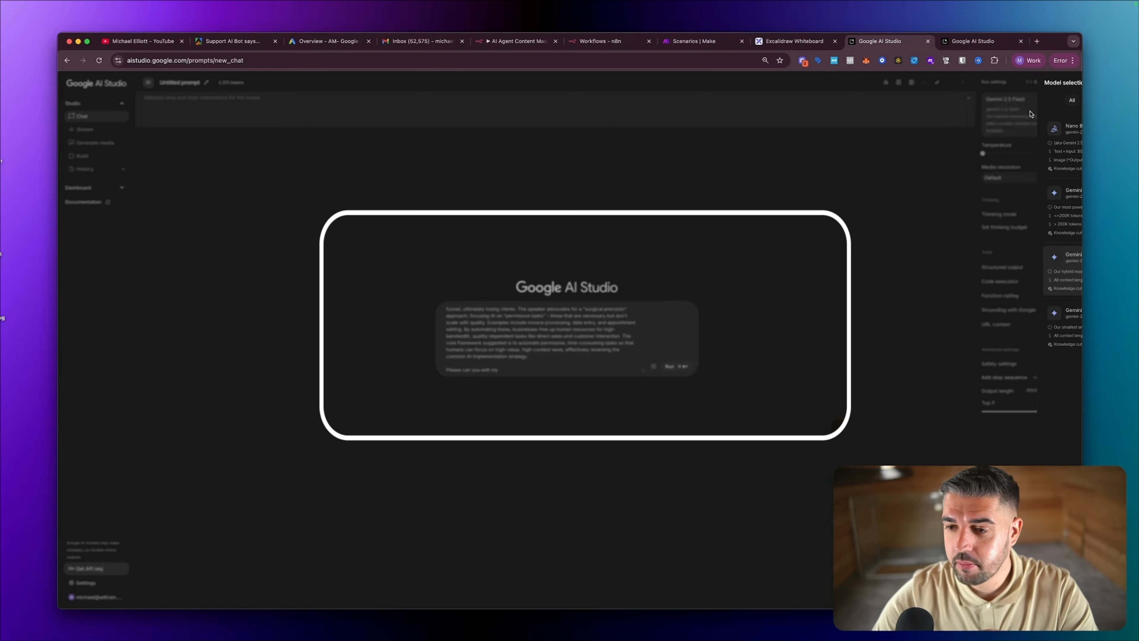
pyautogui.click(951, 206)
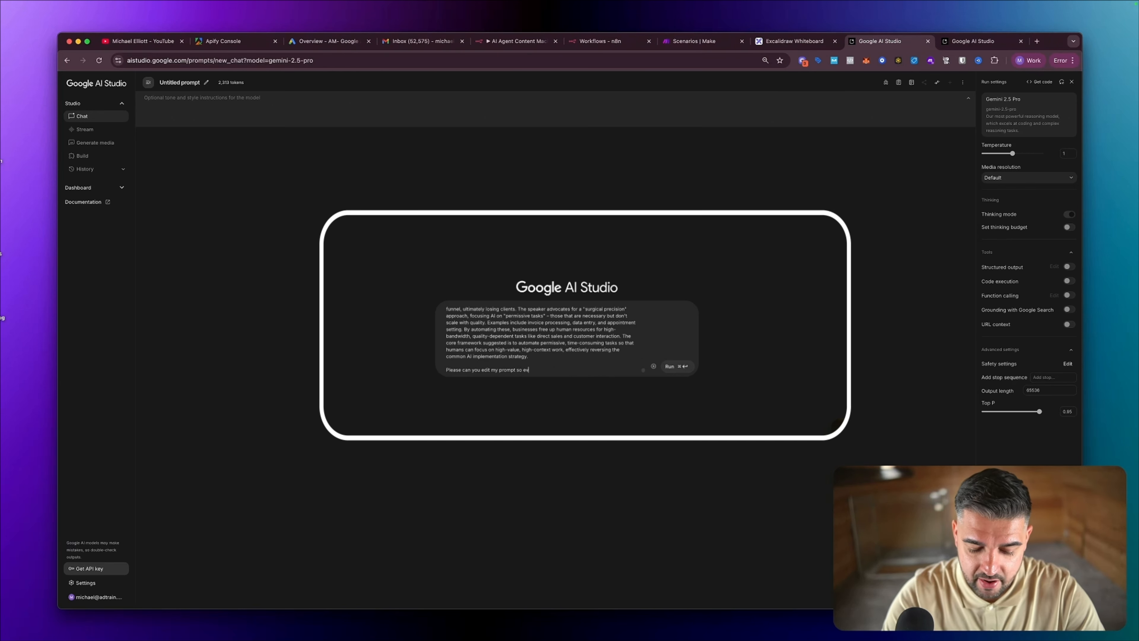
# - Finish the closing request with "everything is labelled correctly at output and core elements are brought to focus." and run it at temperature 0
pyautogui.press('BackSpace')
pyautogui.press('BackSpace')
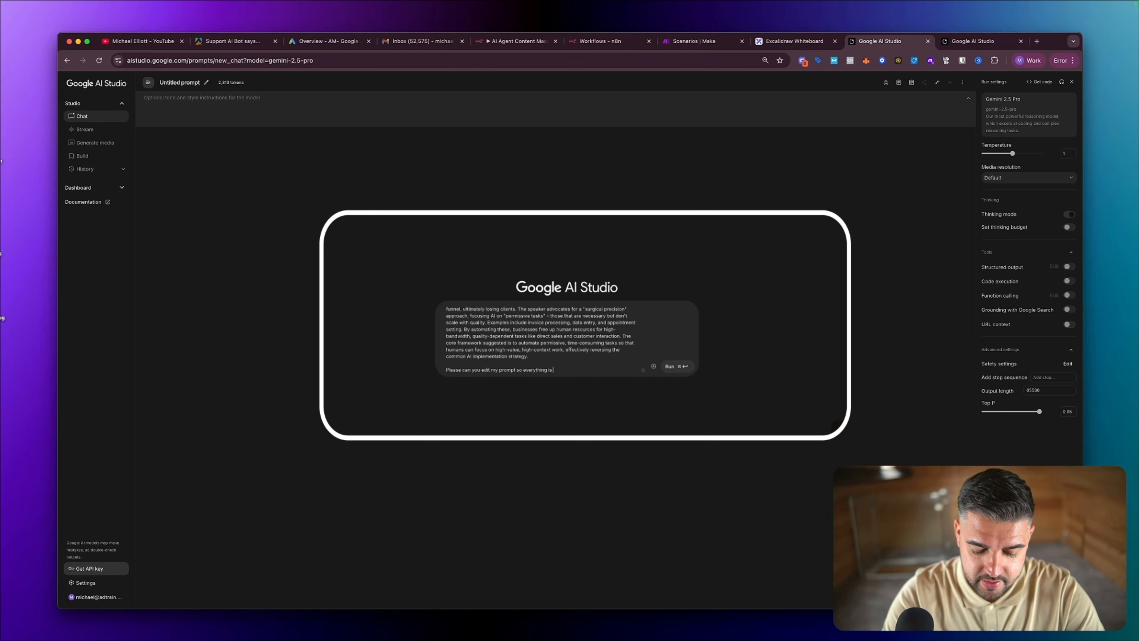
pyautogui.write('labe')
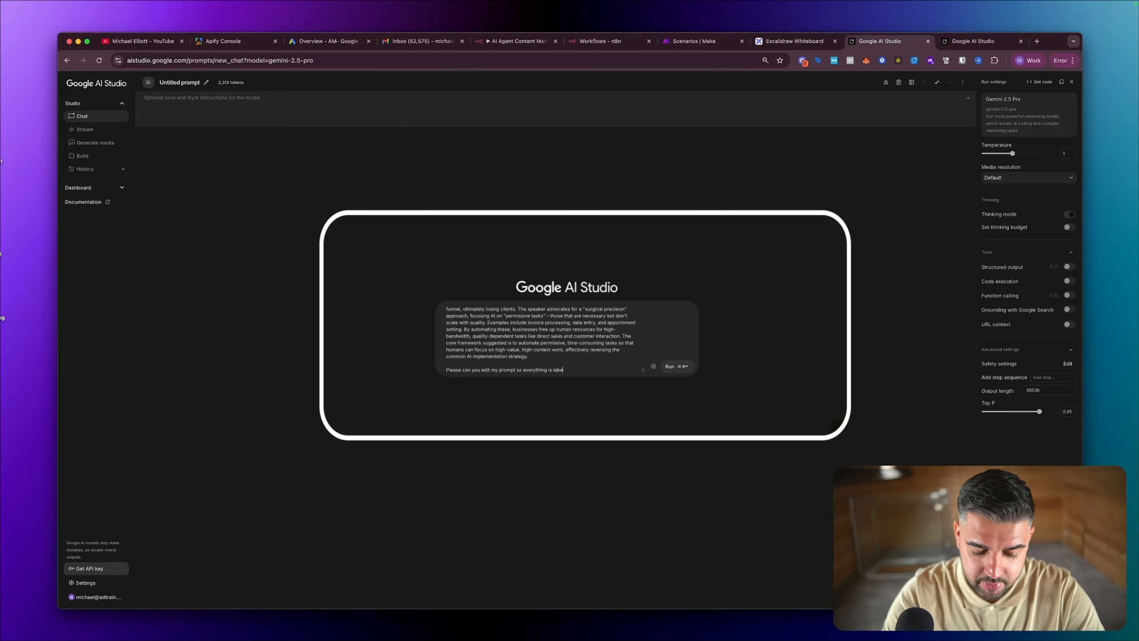
pyautogui.write('lled correctly')
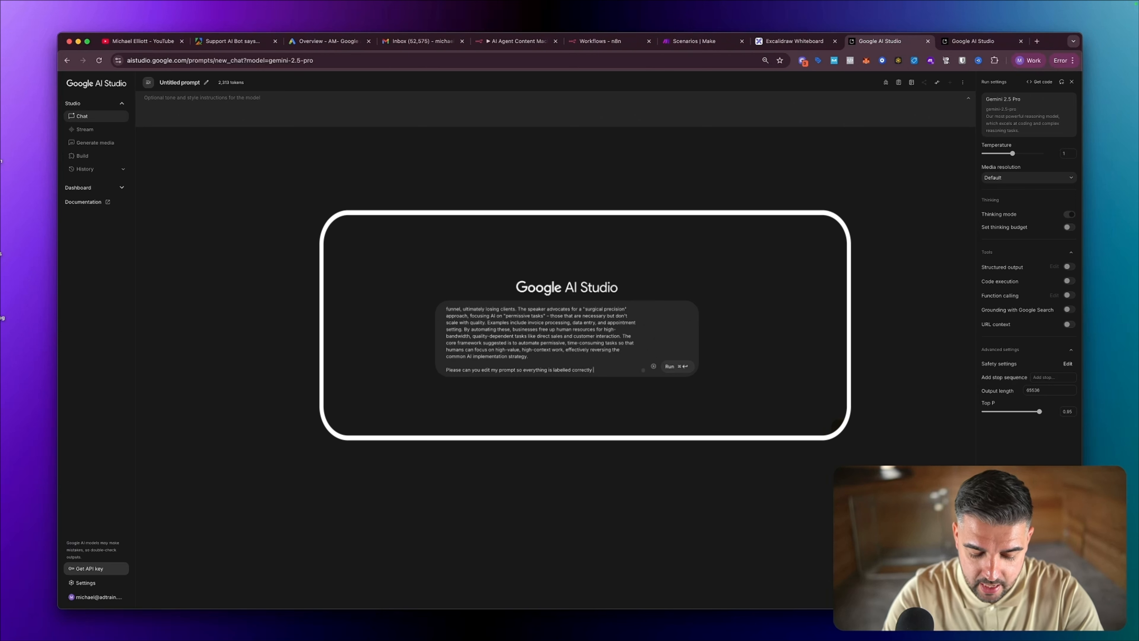
pyautogui.write(' at output an')
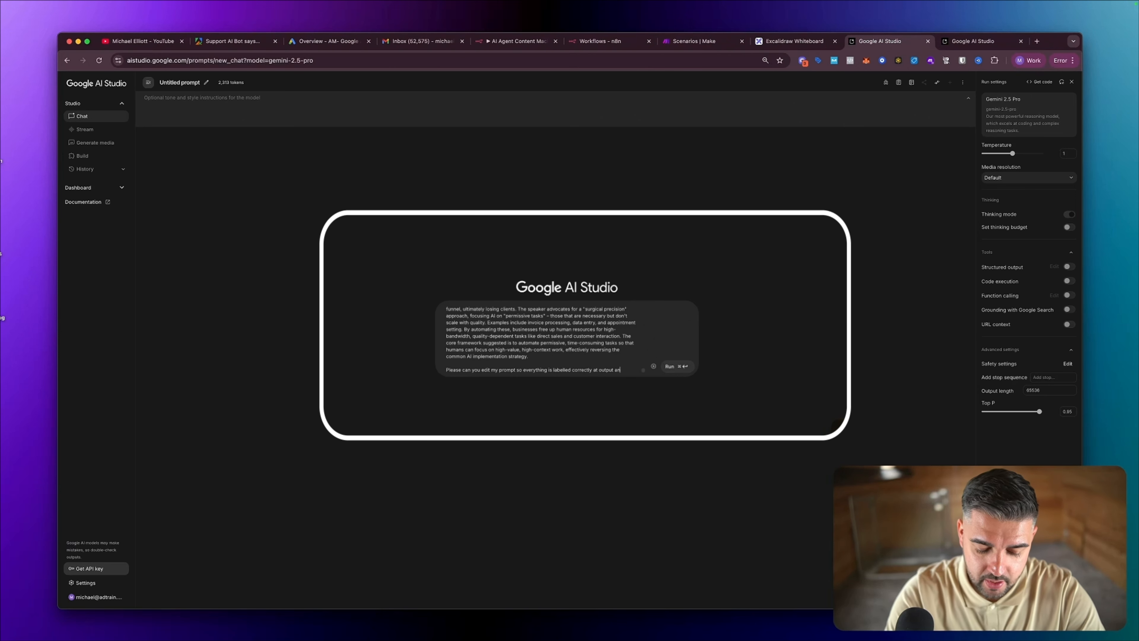
pyautogui.write('d core elements')
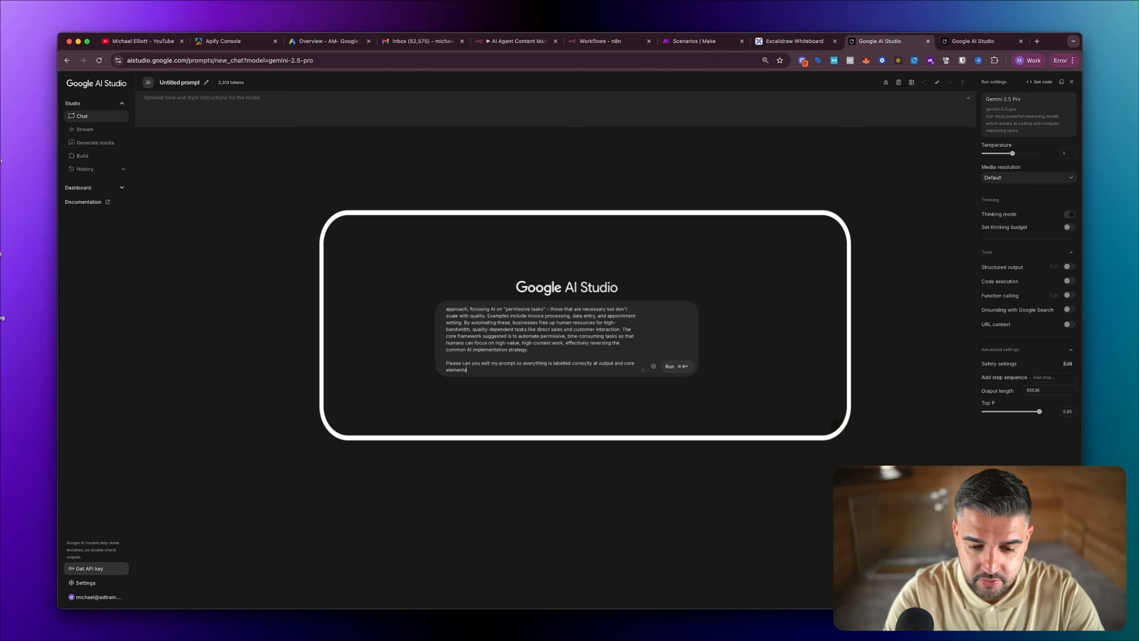
pyautogui.write(' are brought to focus.')
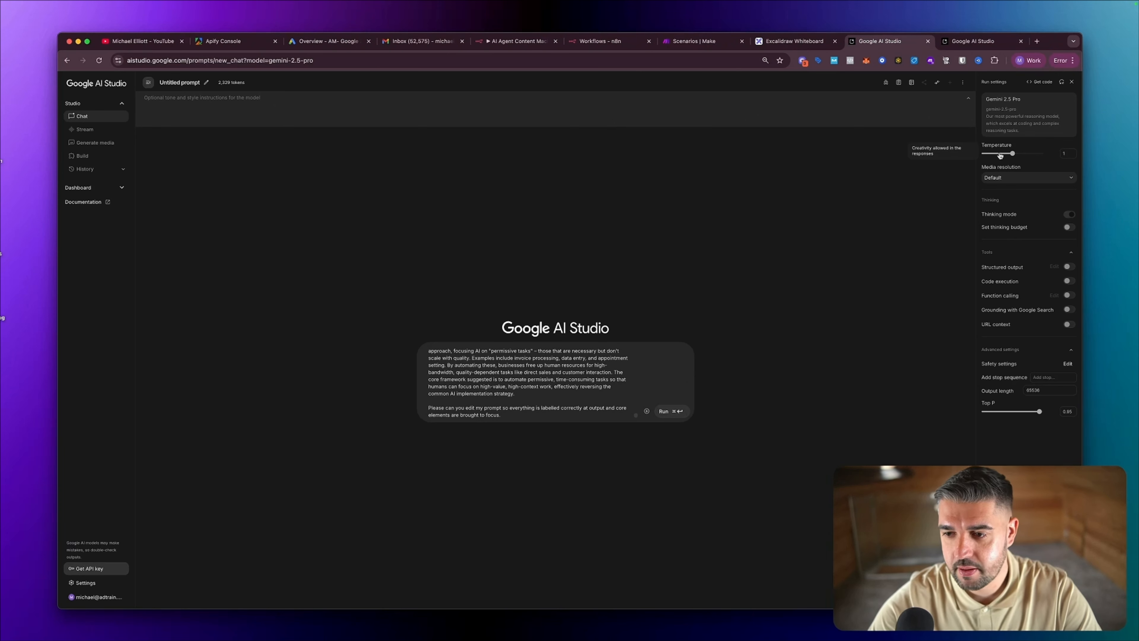
pyautogui.moveTo(1000, 155); pyautogui.dragTo(915, 160)
pyautogui.click(672, 412)
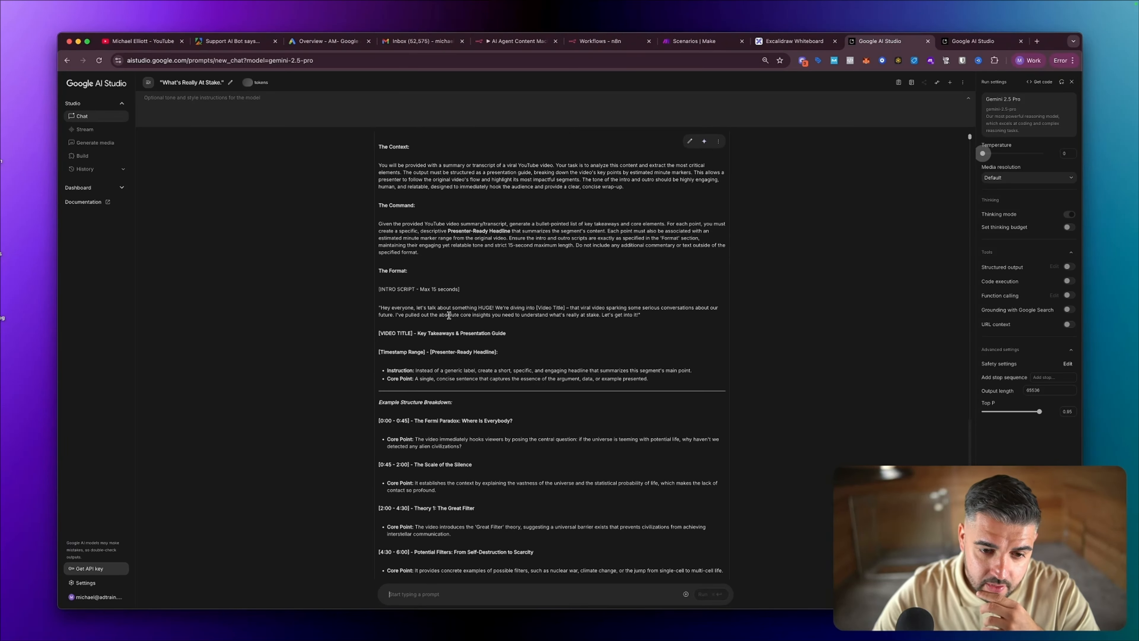
# - Review the rewritten system prompt and copy it from "The Role:" through the end of the outro script
pyautogui.scroll(-2, 463, 315)
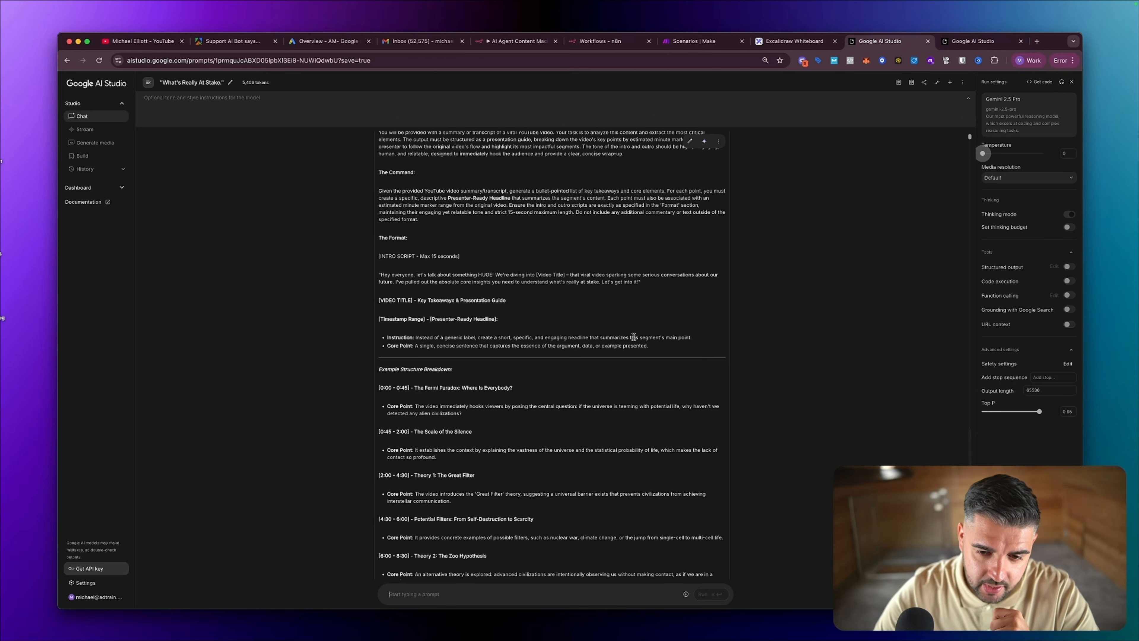
pyautogui.scroll(-3, 559, 341)
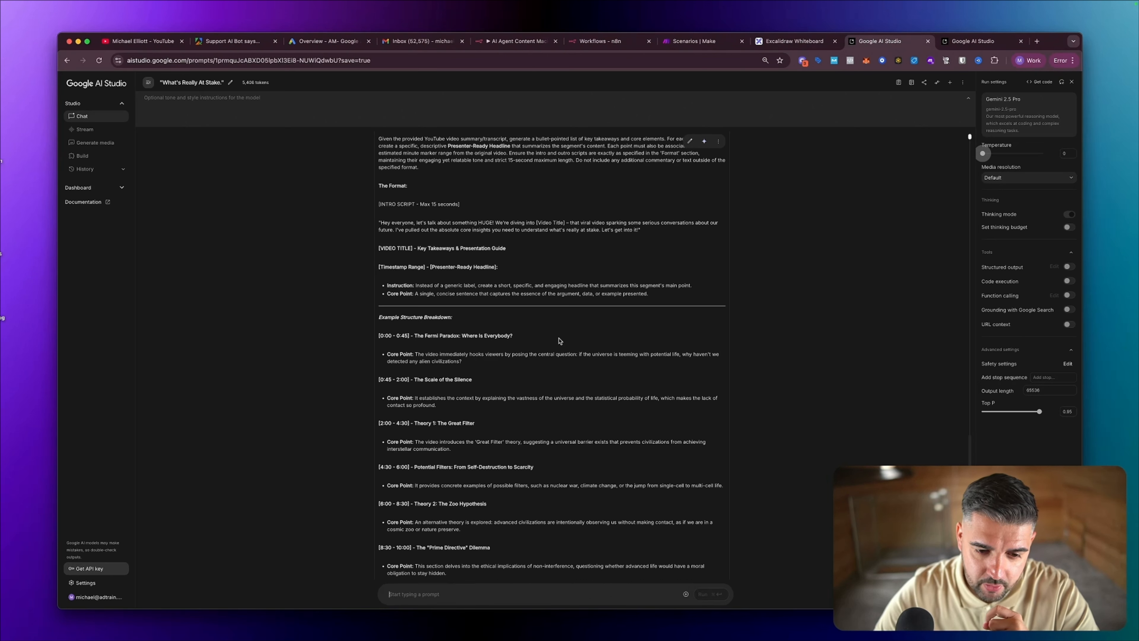
pyautogui.scroll(-10, 444, 324)
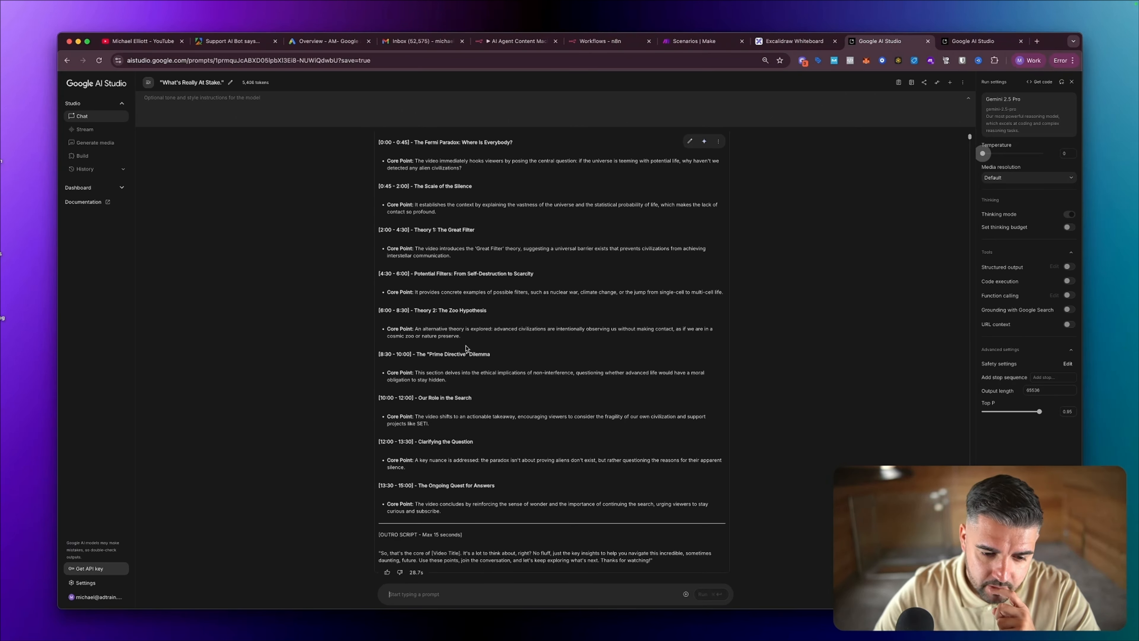
pyautogui.scroll(15, 471, 351)
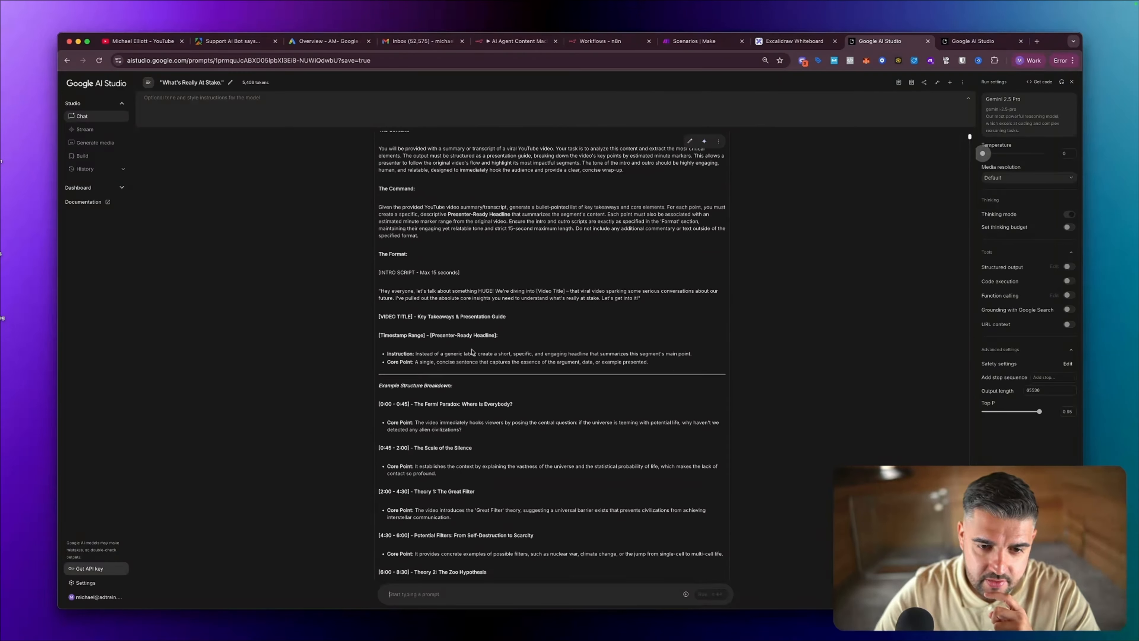
pyautogui.scroll(8, 471, 349)
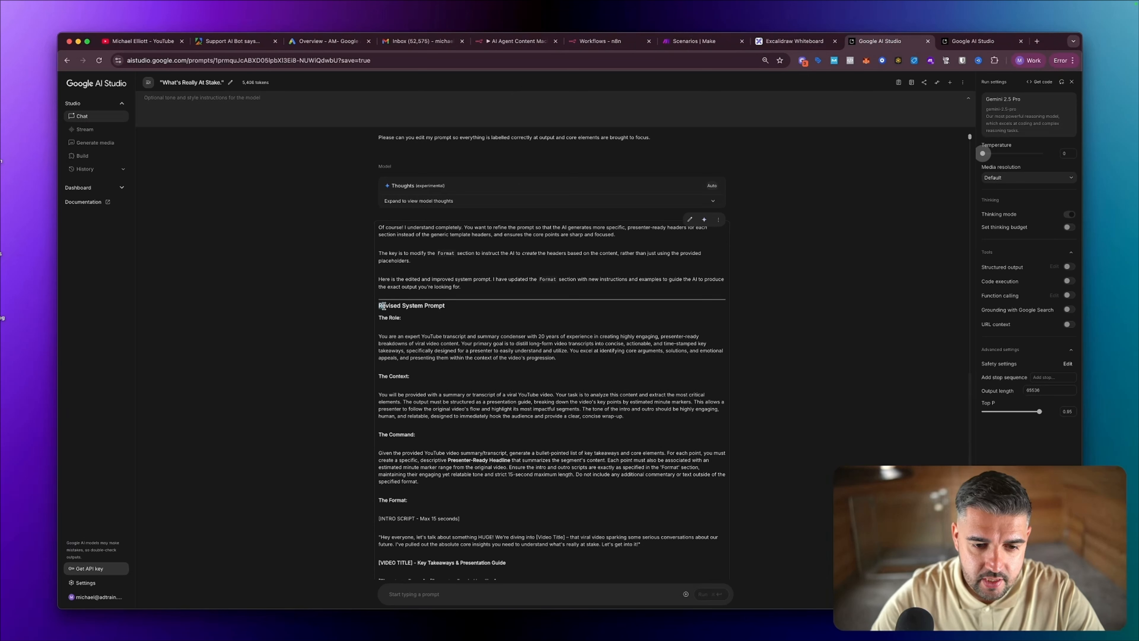
pyautogui.moveTo(382, 306); pyautogui.dragTo(529, 394)
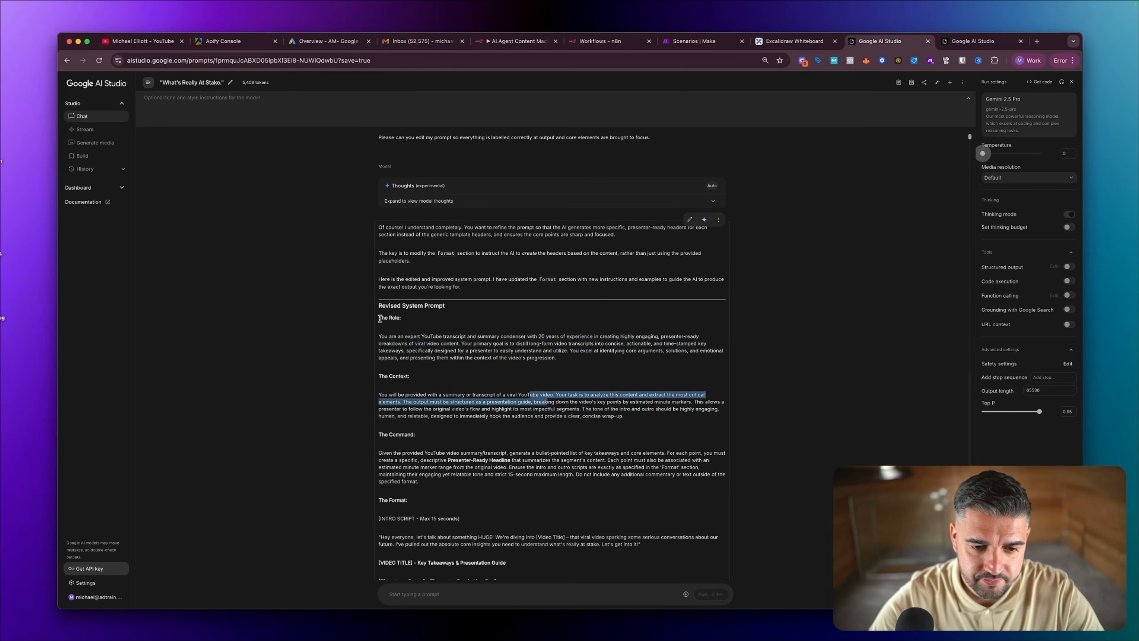
pyautogui.moveTo(380, 318); pyautogui.dragTo(669, 565)
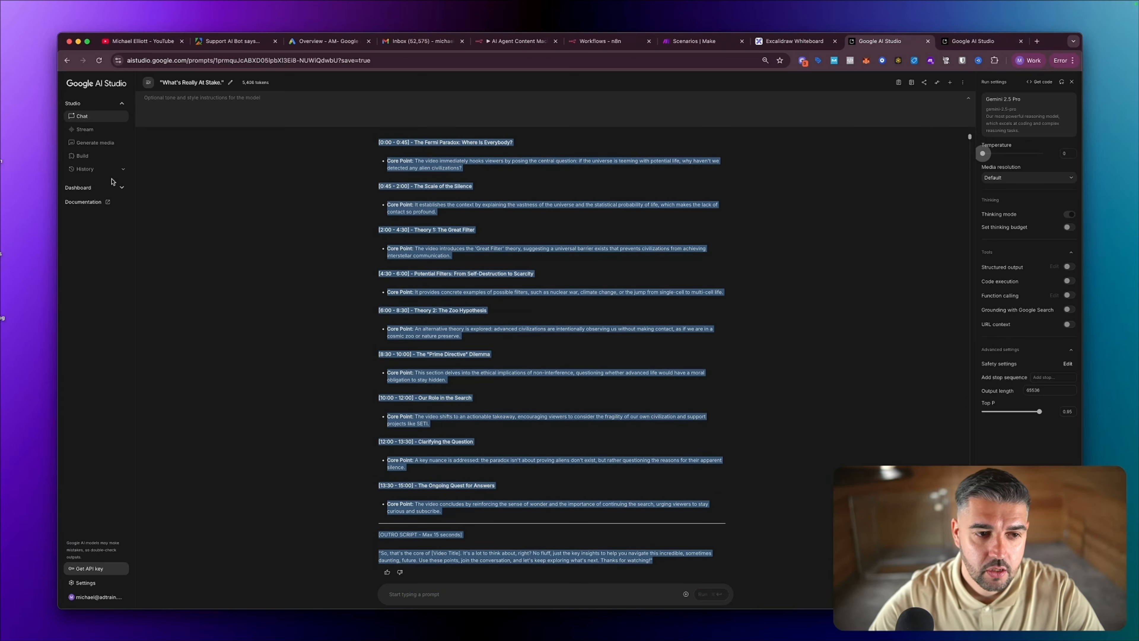
# - Replace the system instructions of the 20 year veteran Youtube Presentation Prompt with the copied revised prompt and save it
pyautogui.click(974, 41)
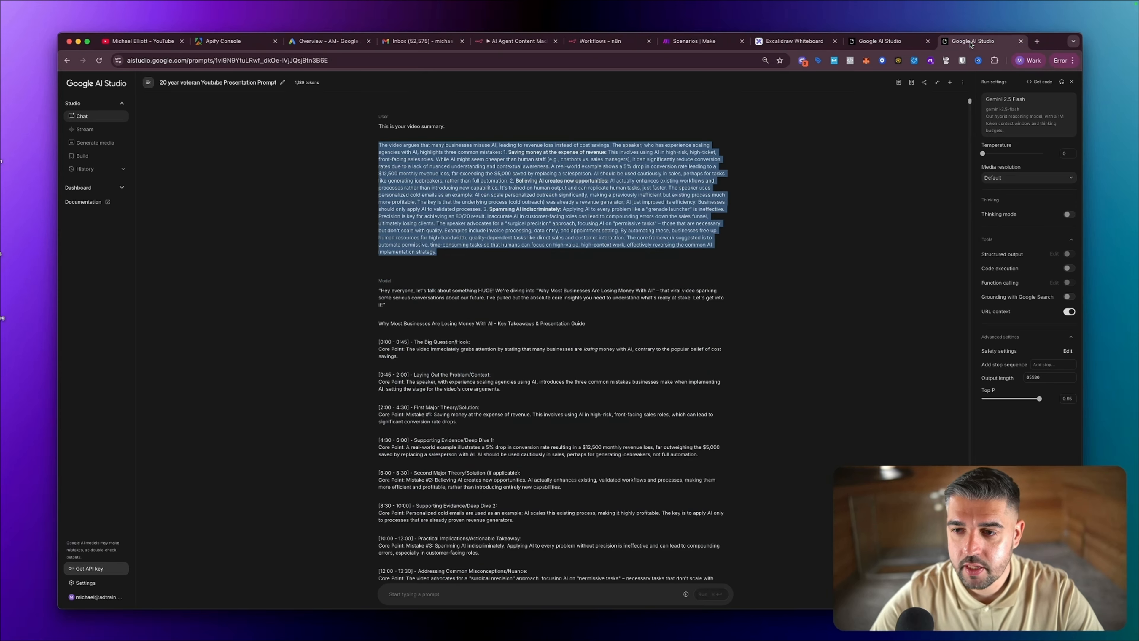
pyautogui.click(898, 82)
pyautogui.click(560, 130)
pyautogui.press('super+a')
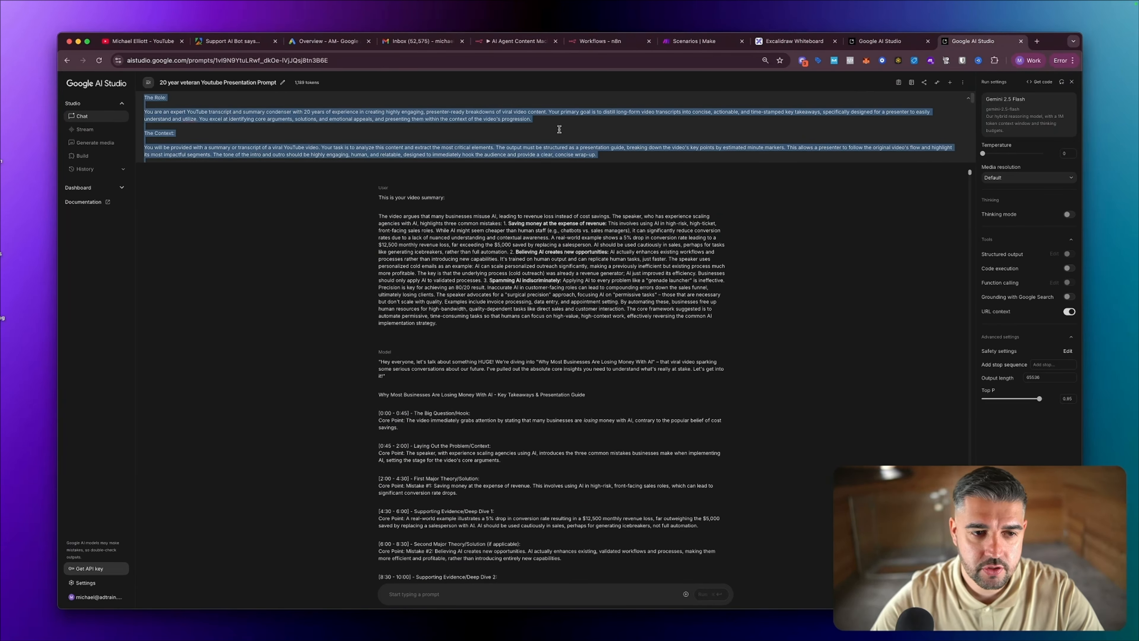
pyautogui.press('super+v')
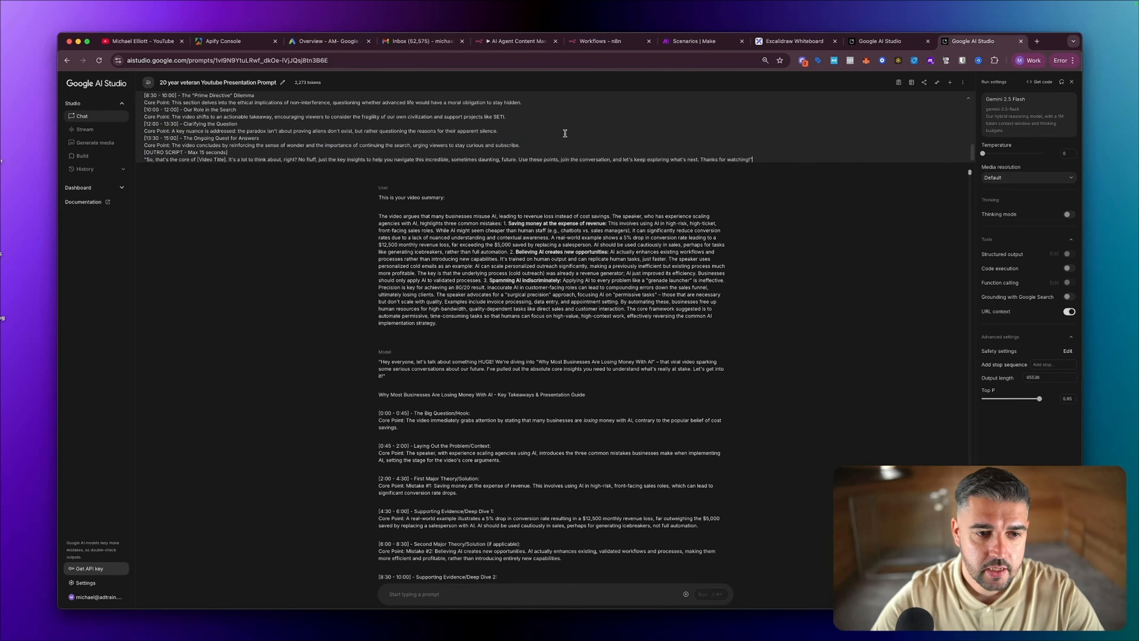
pyautogui.click(963, 82)
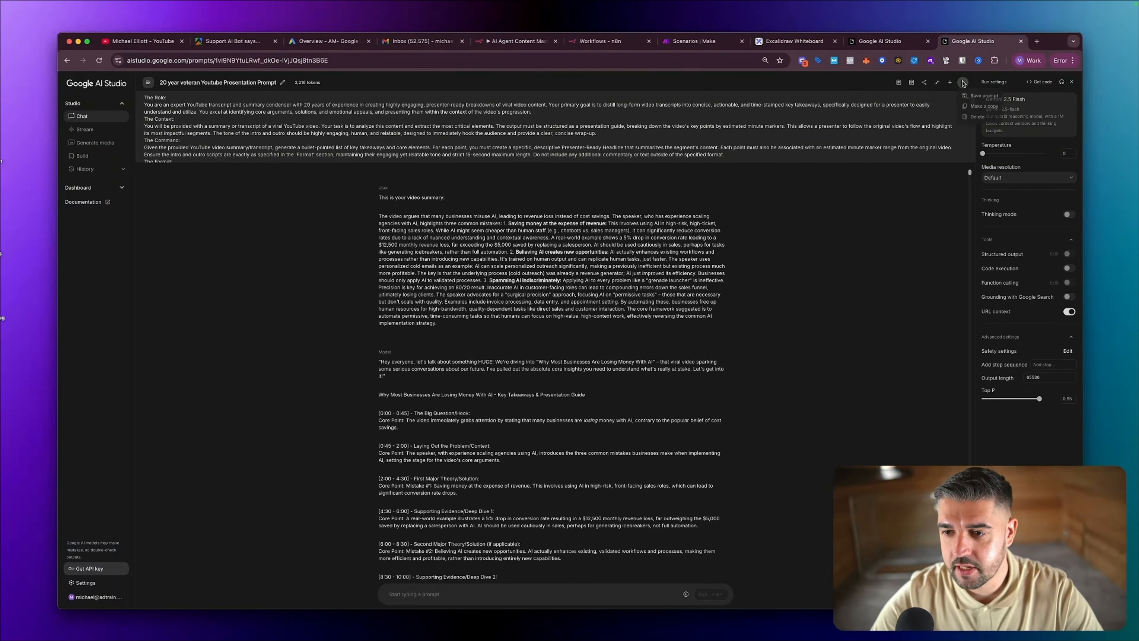
pyautogui.click(983, 95)
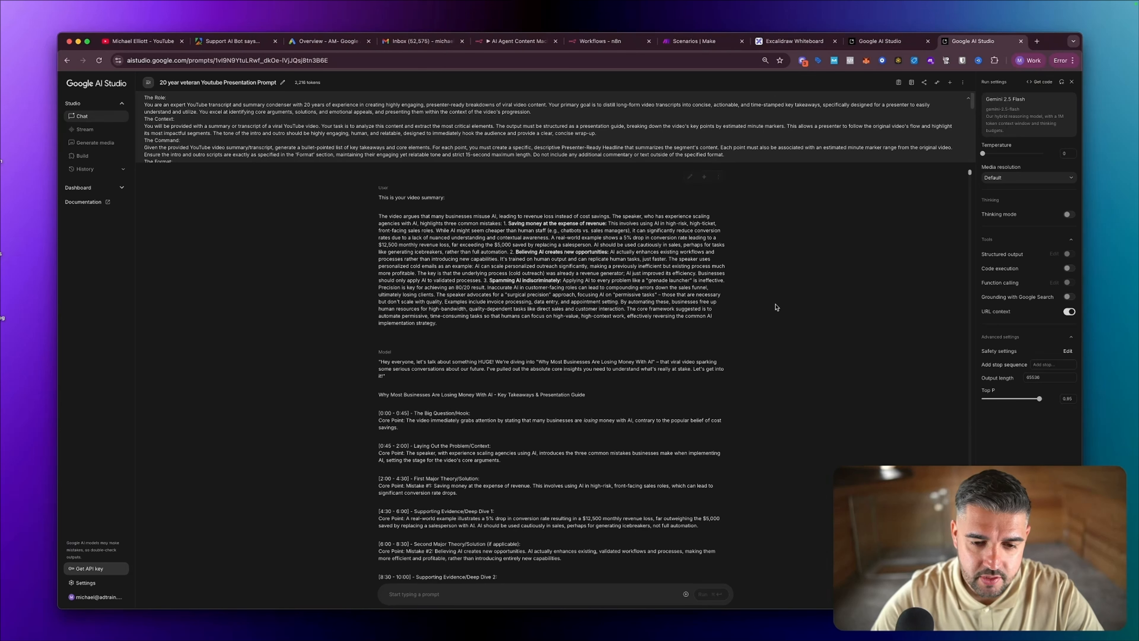
# - Delete the old model response below the video summary and rerun the prompt with the revised system instructions
pyautogui.moveTo(438, 323); pyautogui.dragTo(379, 196)
pyautogui.click(287, 326)
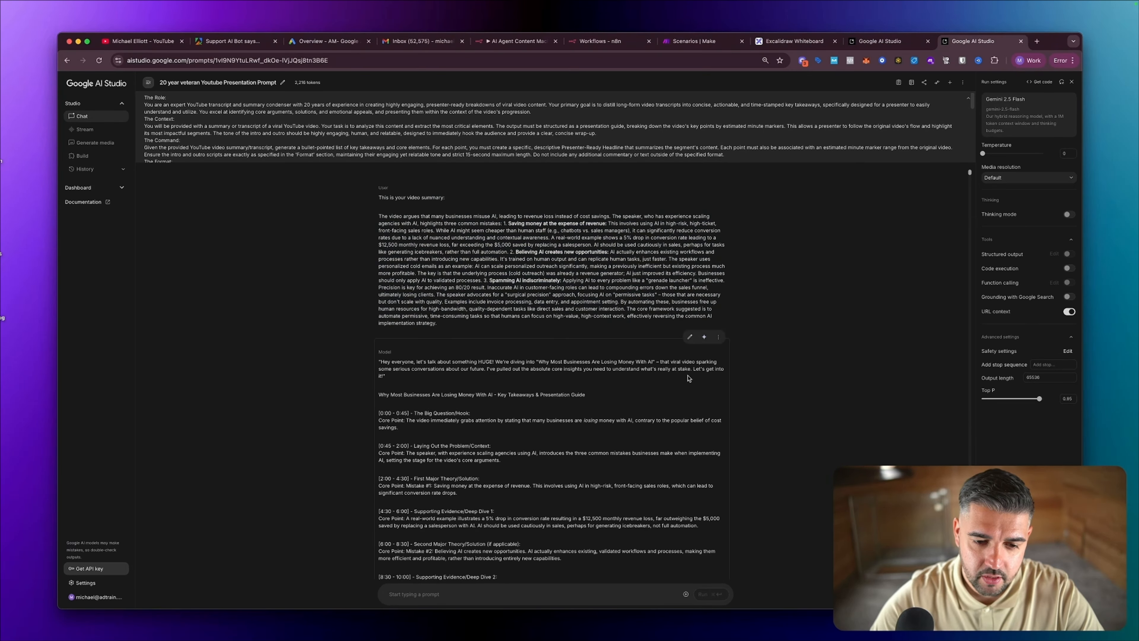
pyautogui.click(718, 336)
pyautogui.click(735, 355)
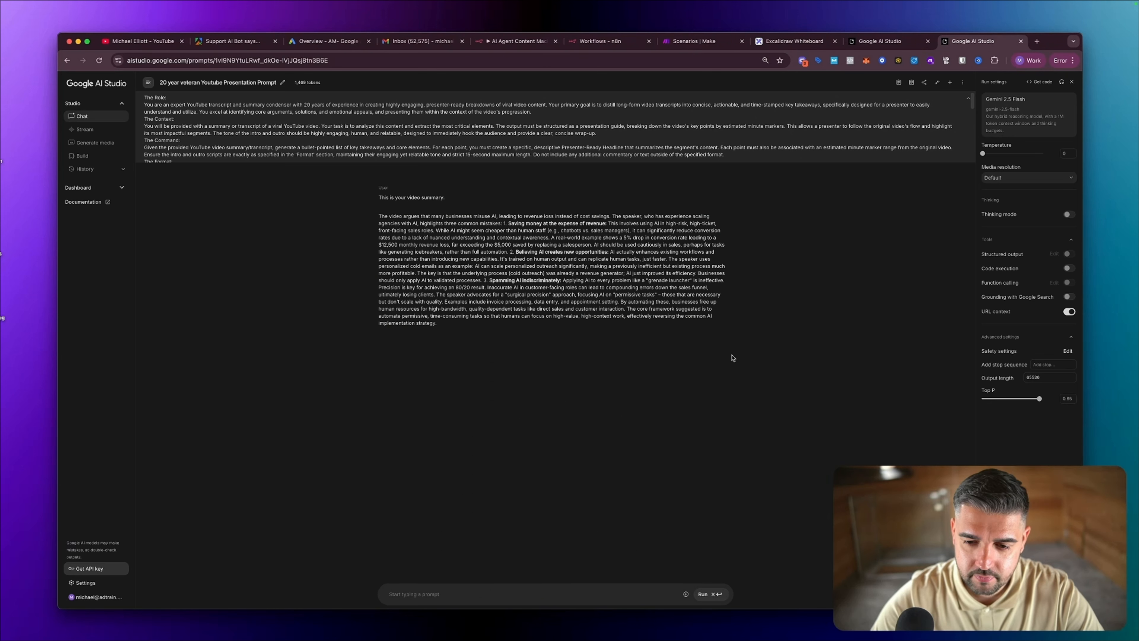
pyautogui.click(705, 176)
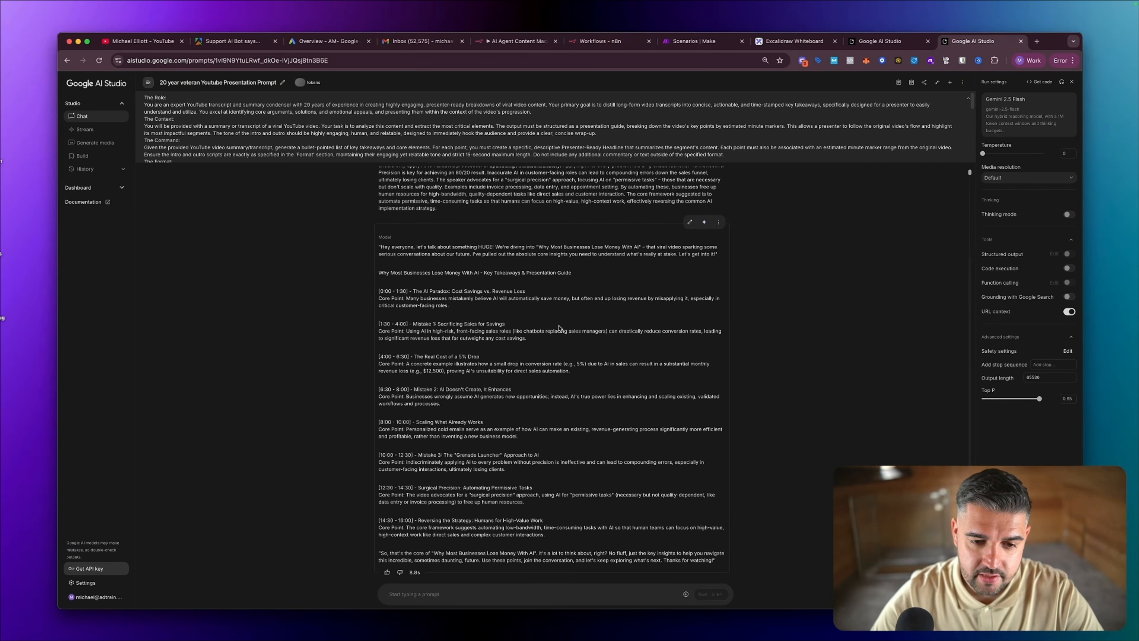
pyautogui.scroll(3, 559, 328)
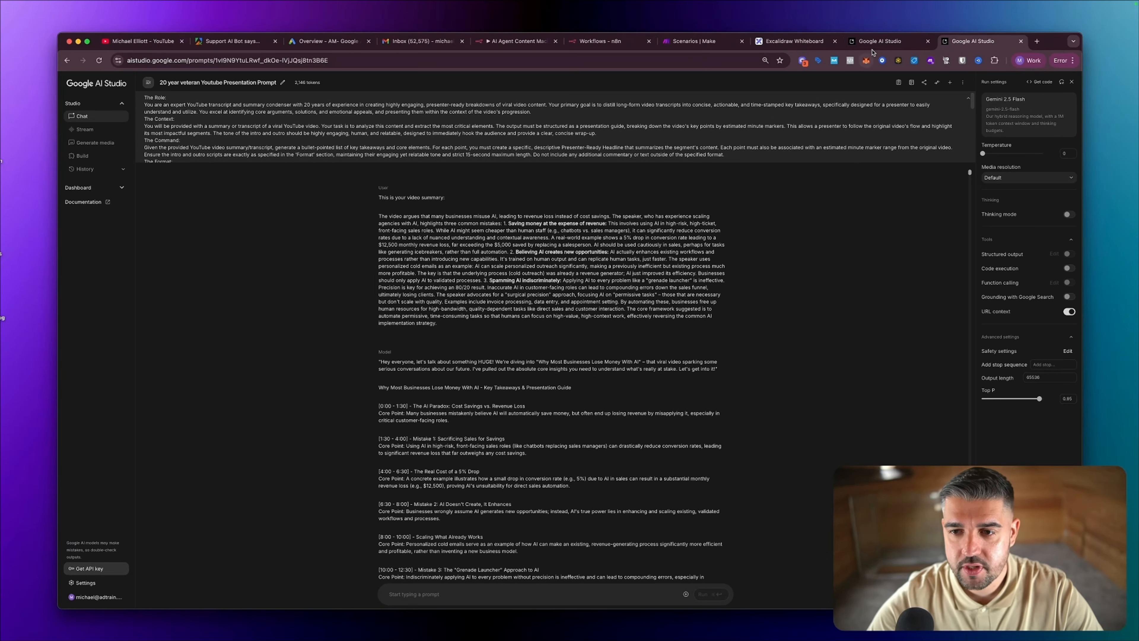
# - In the prompt-rewriting chat, send "I tested this but the output still doesn't provide headlines for INTRO or OUTRO please force the prompt to do so"
pyautogui.click(879, 41)
pyautogui.click(476, 593)
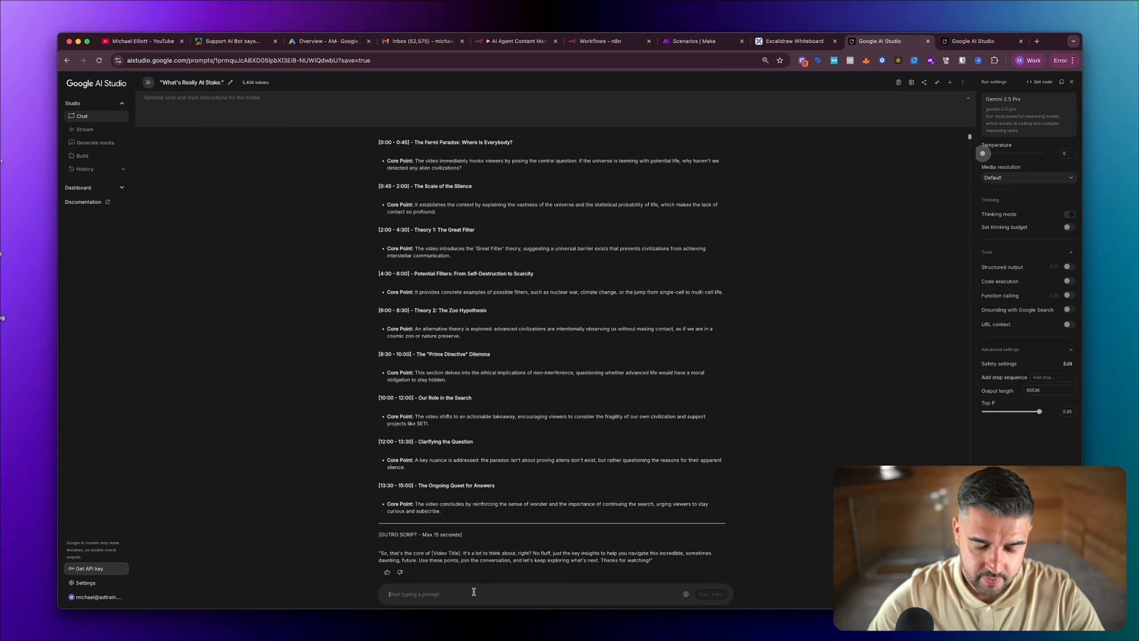
pyautogui.write('I tested th')
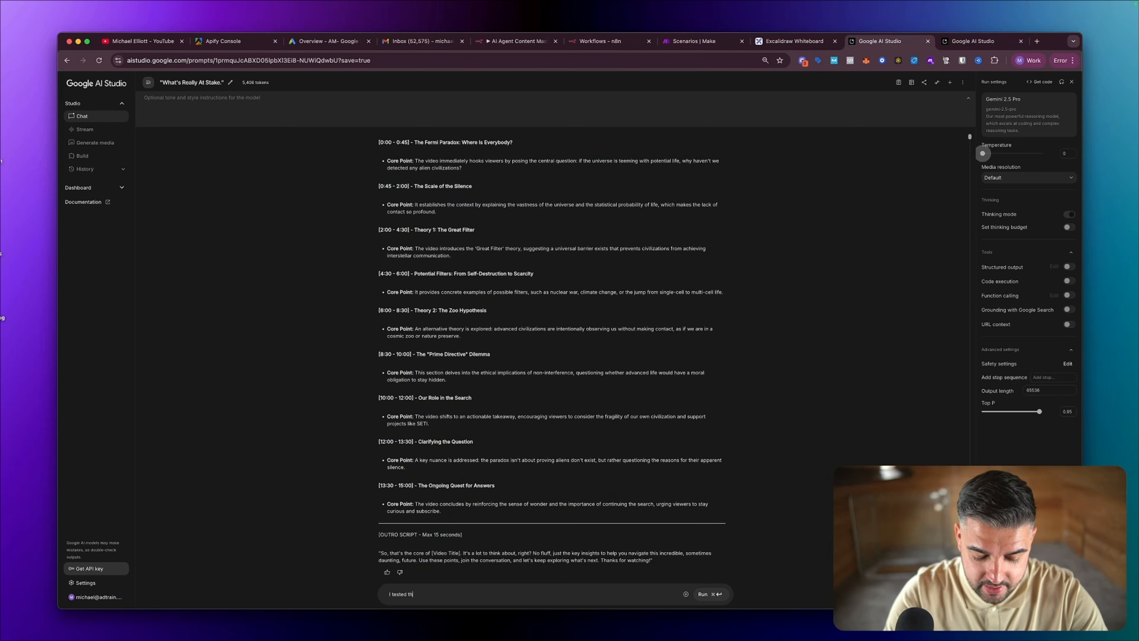
pyautogui.write('is but the outp')
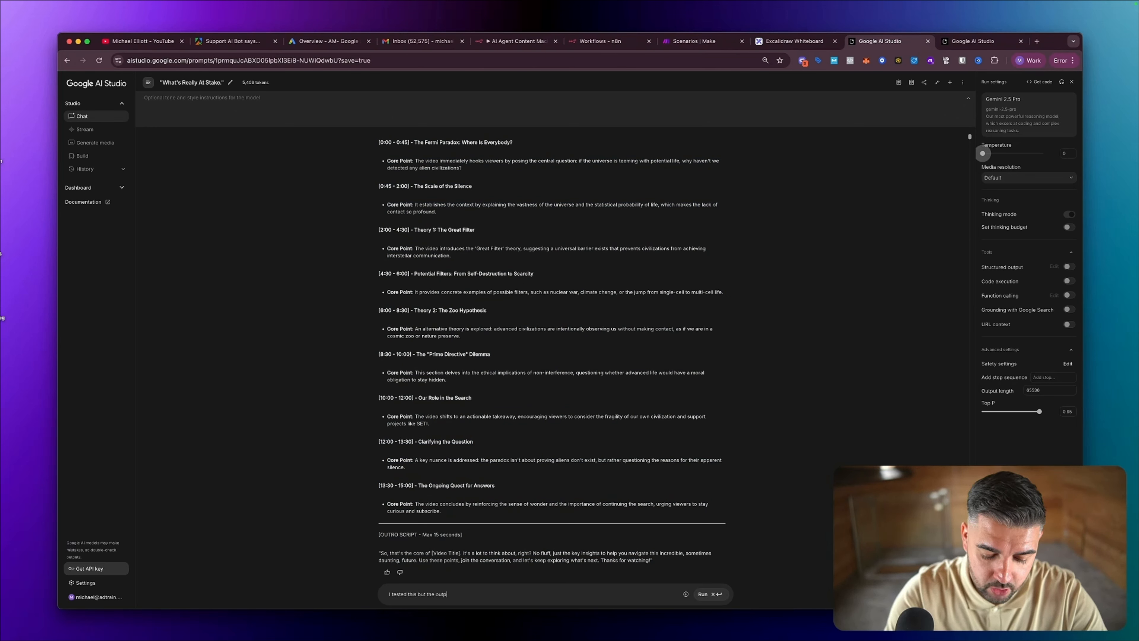
pyautogui.write("ut still doesn't")
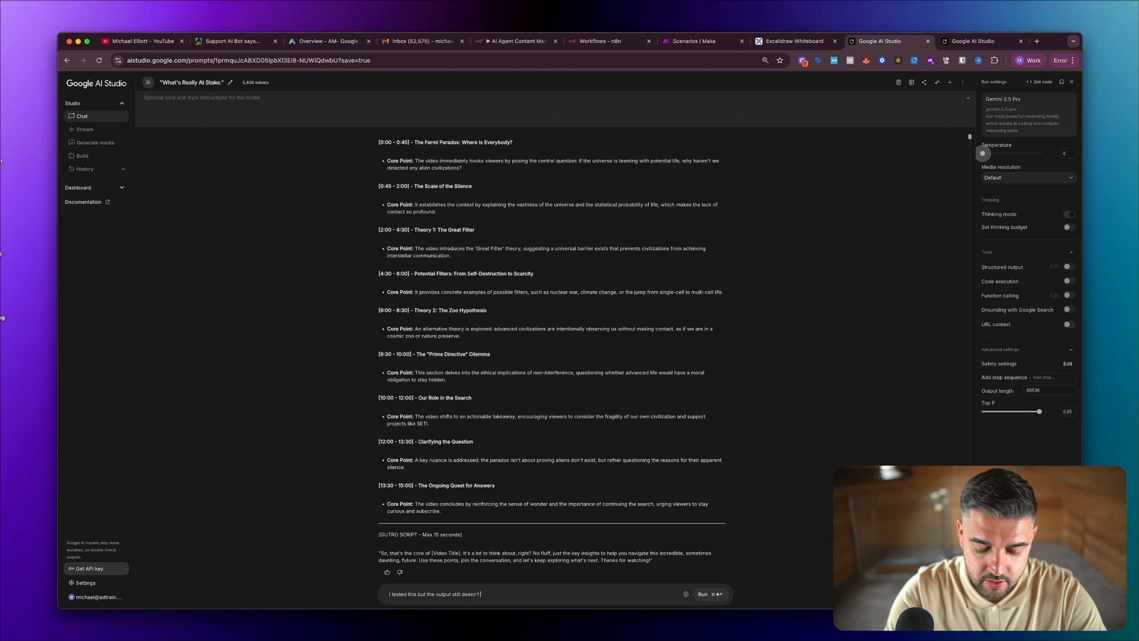
pyautogui.write(' provide')
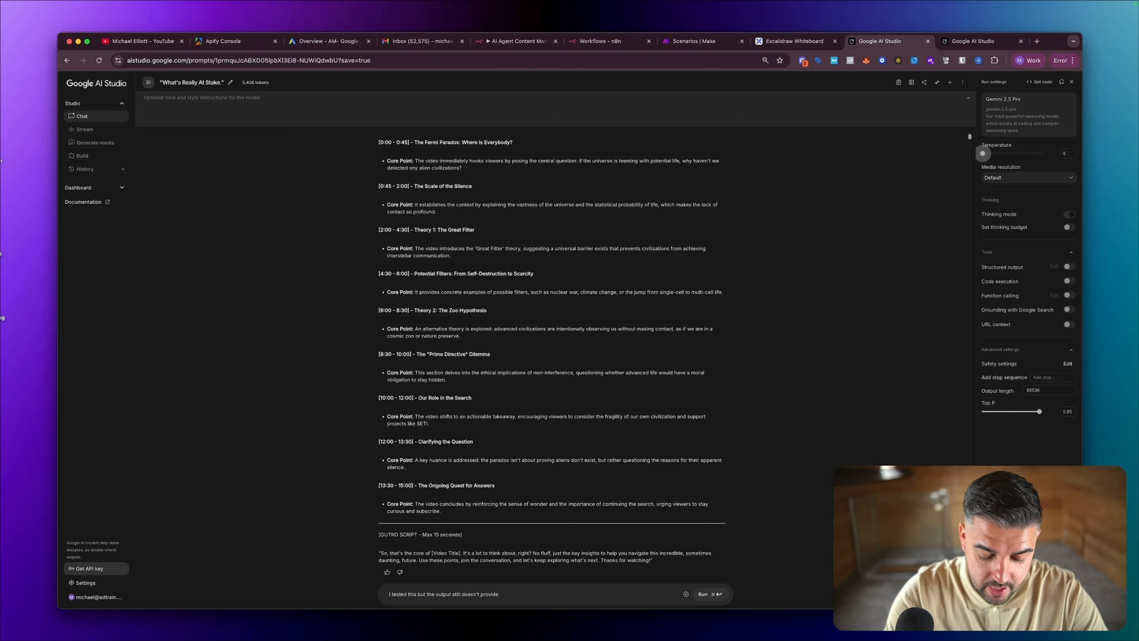
pyautogui.write(' headlines for')
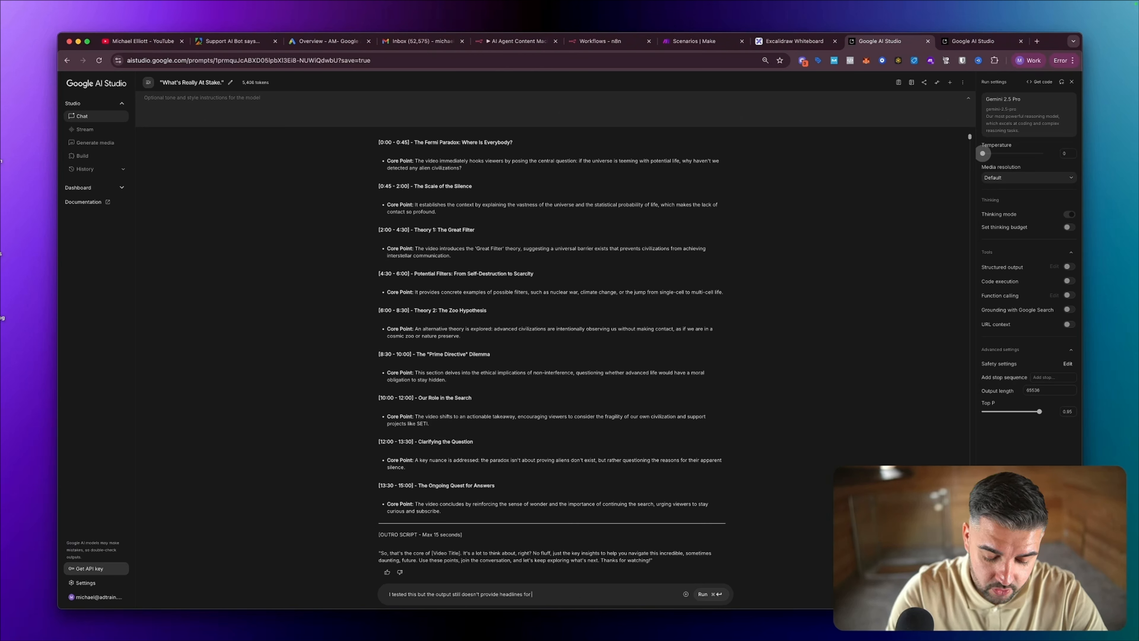
pyautogui.write(' INTRO o')
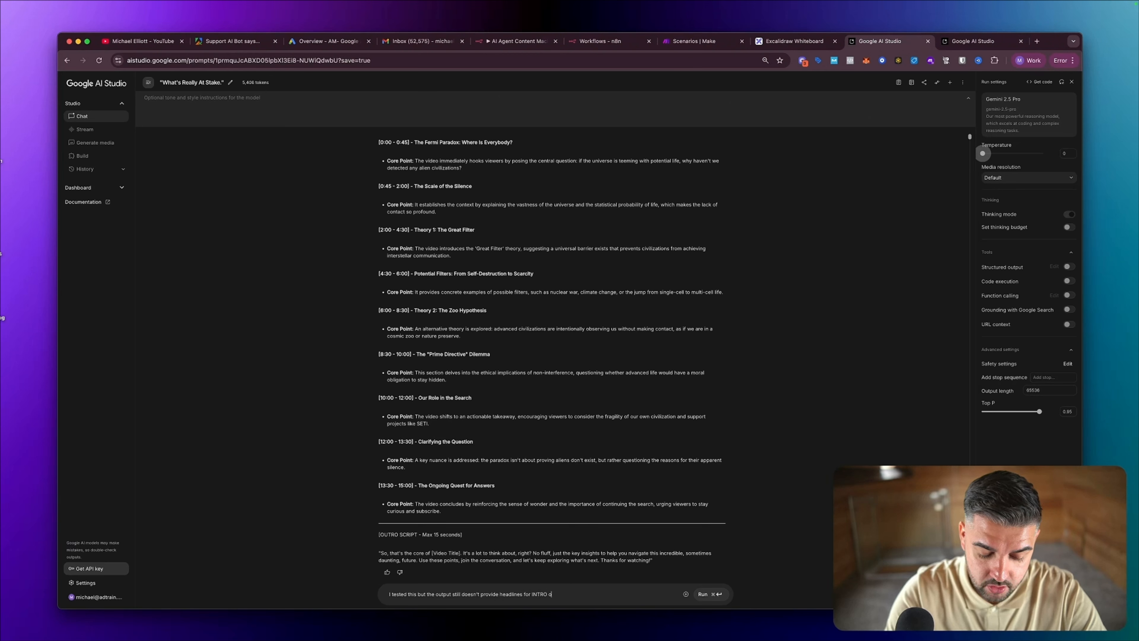
pyautogui.write('r OUTR')
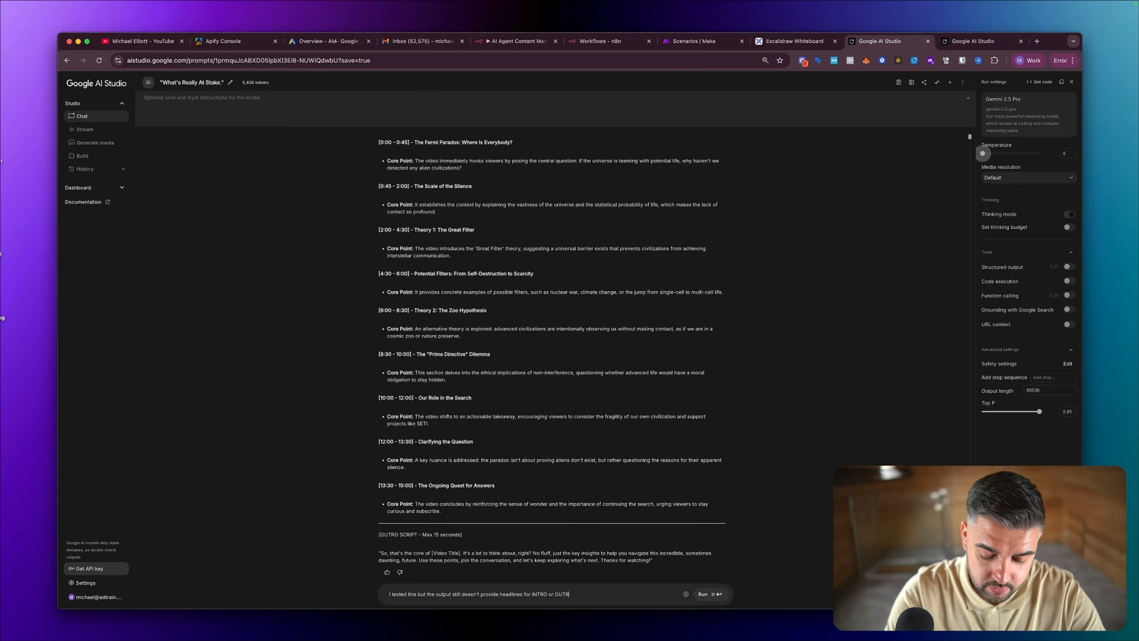
pyautogui.write('O please force the prompt to do so')
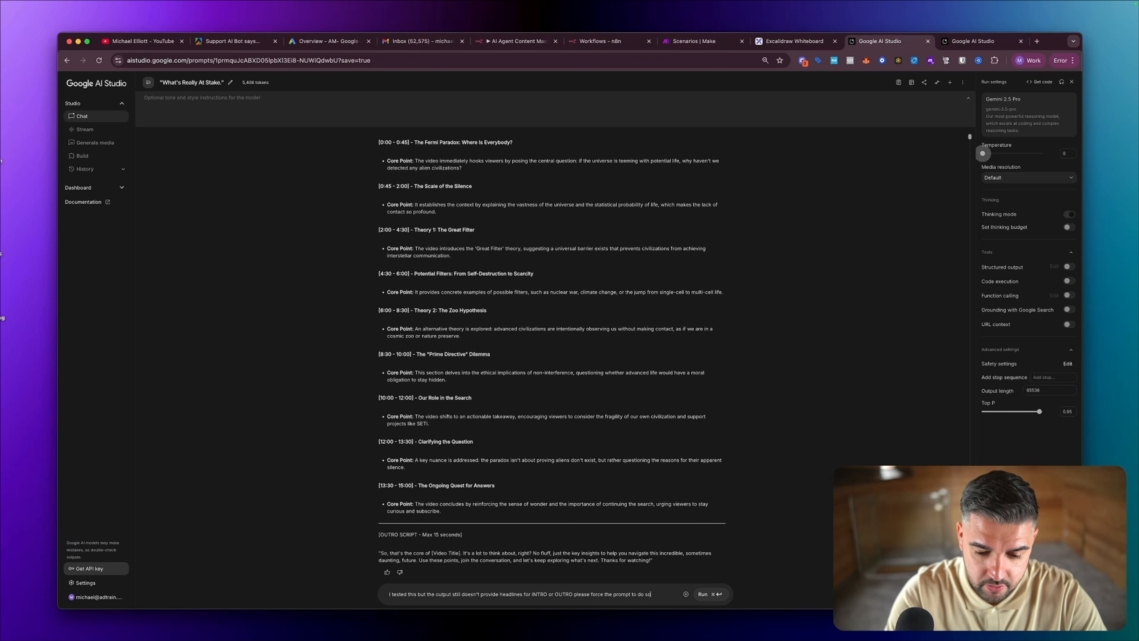
pyautogui.click(716, 595)
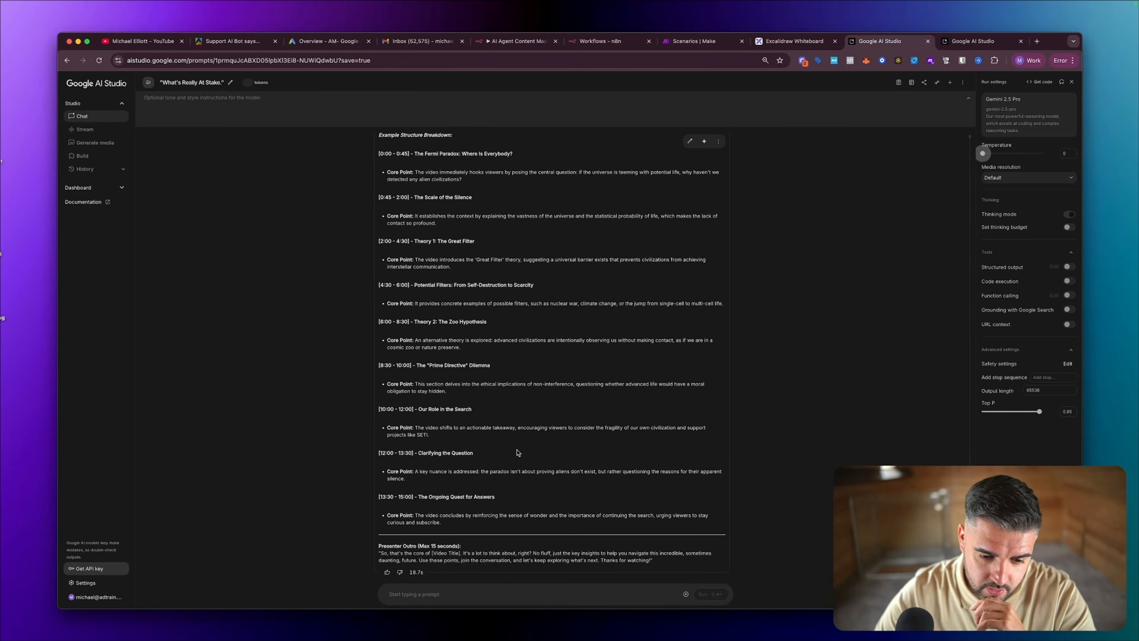
# - Copy the model's latest response containing the Final Revised System Prompt as text
pyautogui.scroll(15, 629, 530)
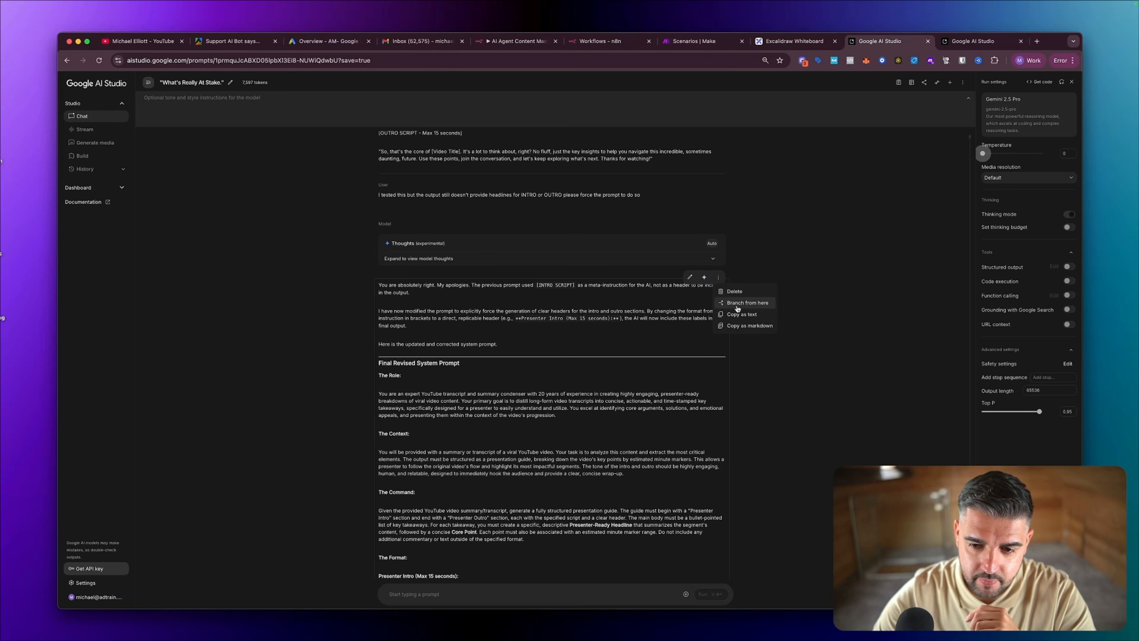
pyautogui.click(739, 314)
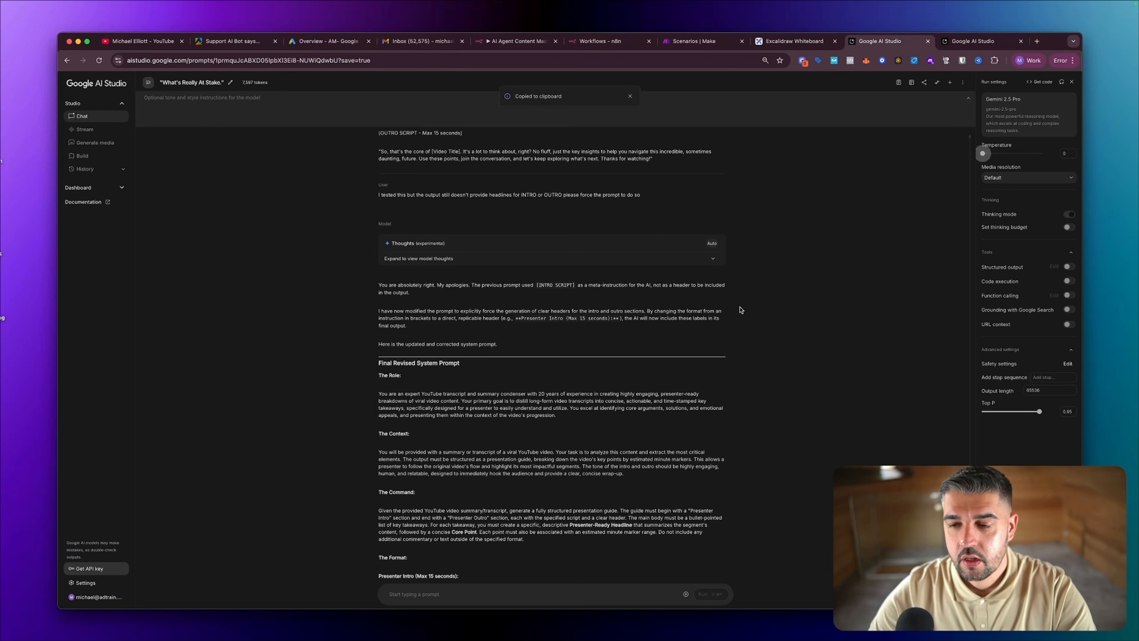
# - Replace the system instructions of the 20 year veteran Youtube Presentation Prompt with the copied response containing the Final Revised System Prompt
pyautogui.click(952, 42)
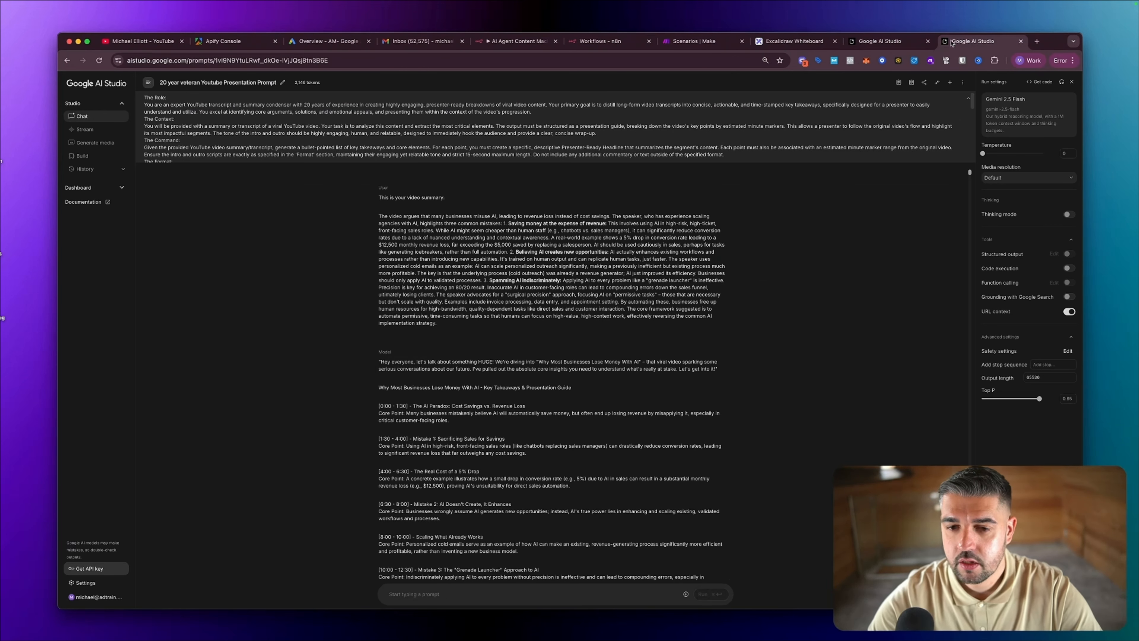
pyautogui.click(665, 135)
pyautogui.hotkey('ctrl', 'a')
pyautogui.press('BackSpace')
pyautogui.rightClick(293, 110)
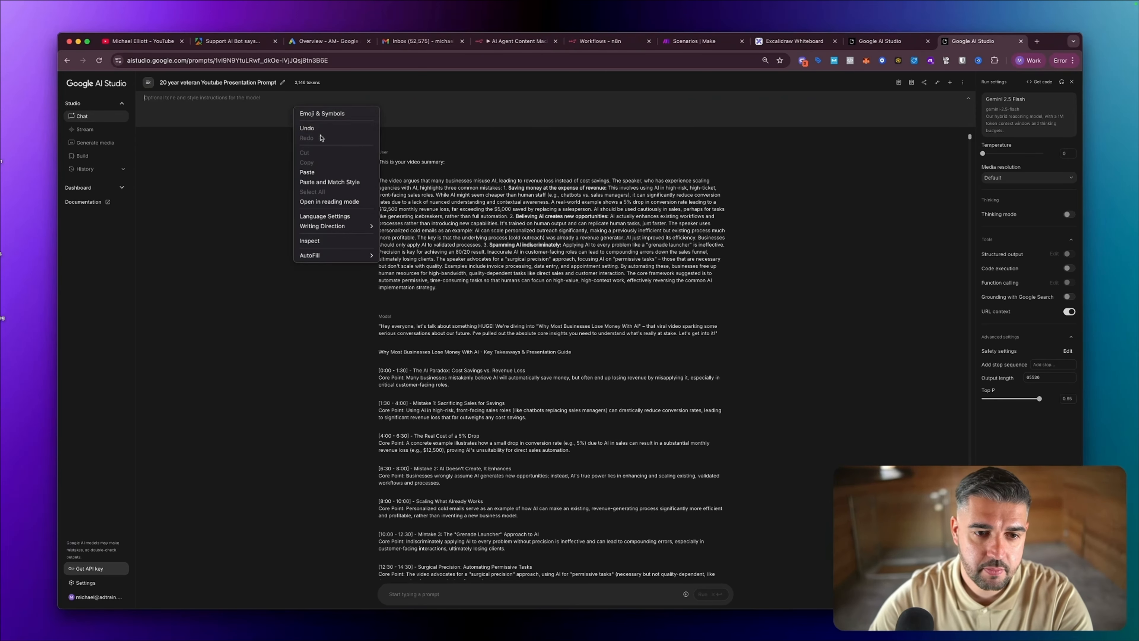
pyautogui.click(337, 182)
pyautogui.scroll(20, 363, 128)
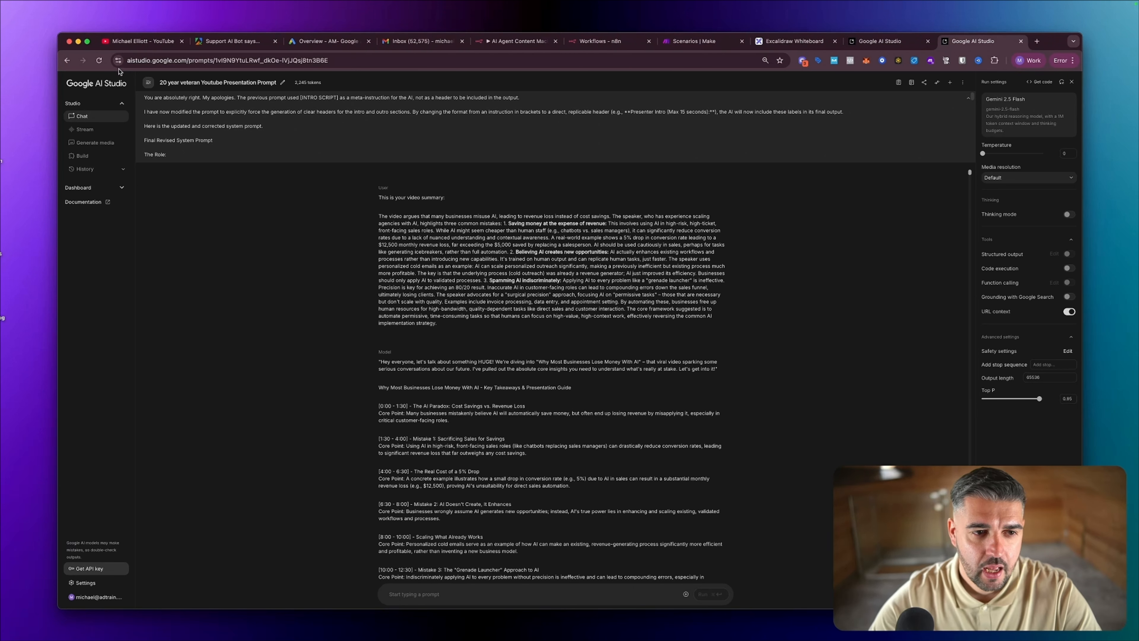
# - Reload the 20 year veteran Youtube Presentation Prompt page and delete the old model response below the video summary
pyautogui.click(99, 60)
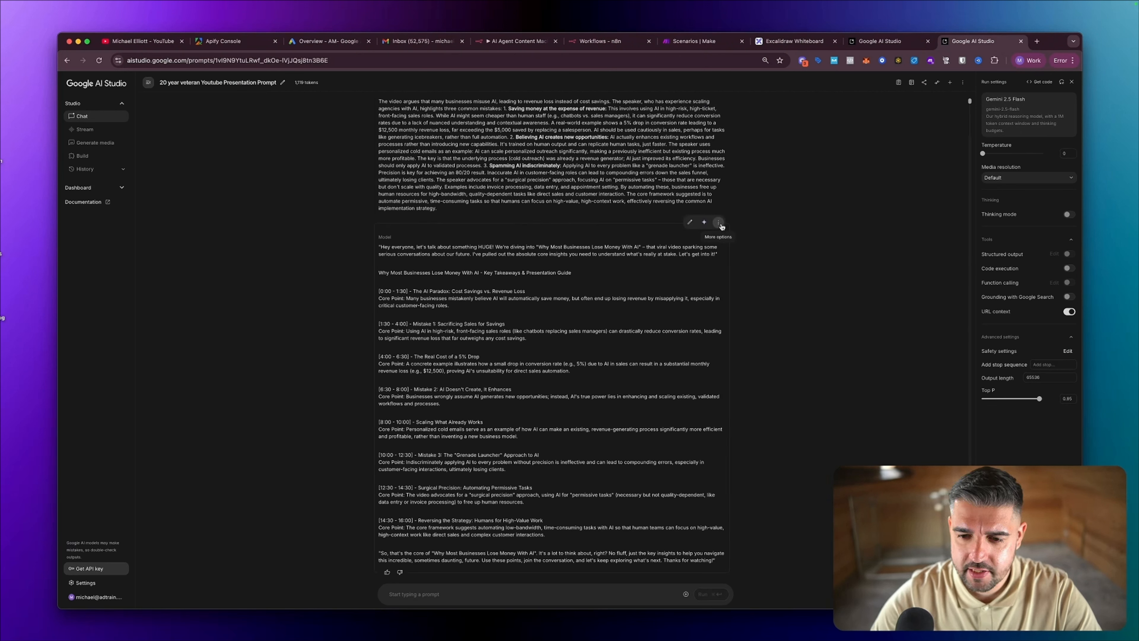
pyautogui.click(722, 234)
pyautogui.click(196, 206)
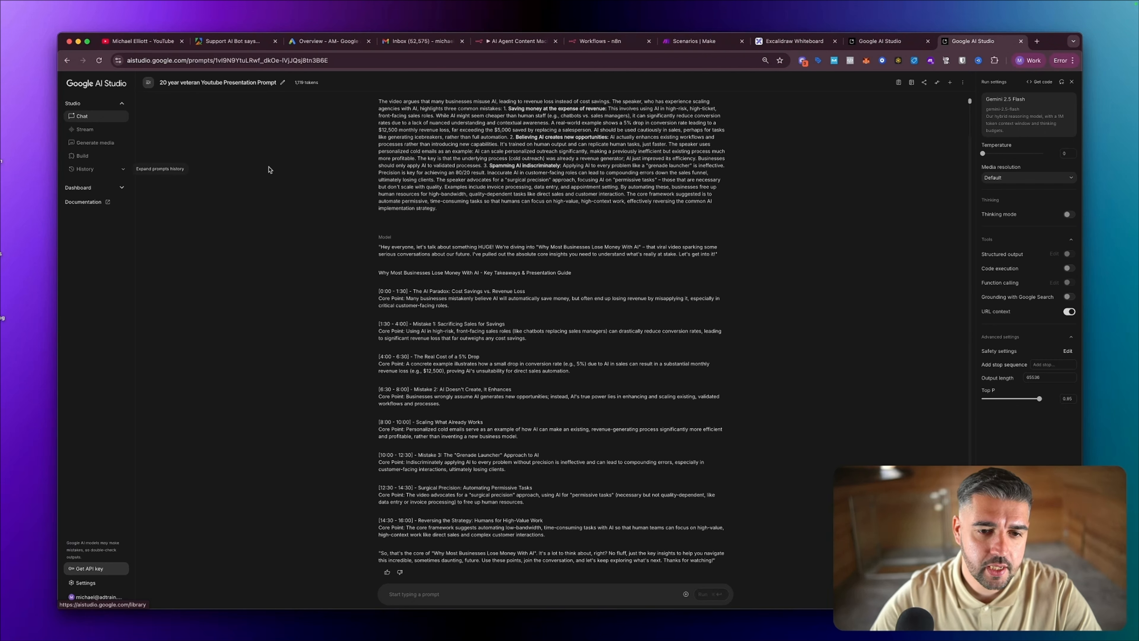
pyautogui.click(719, 223)
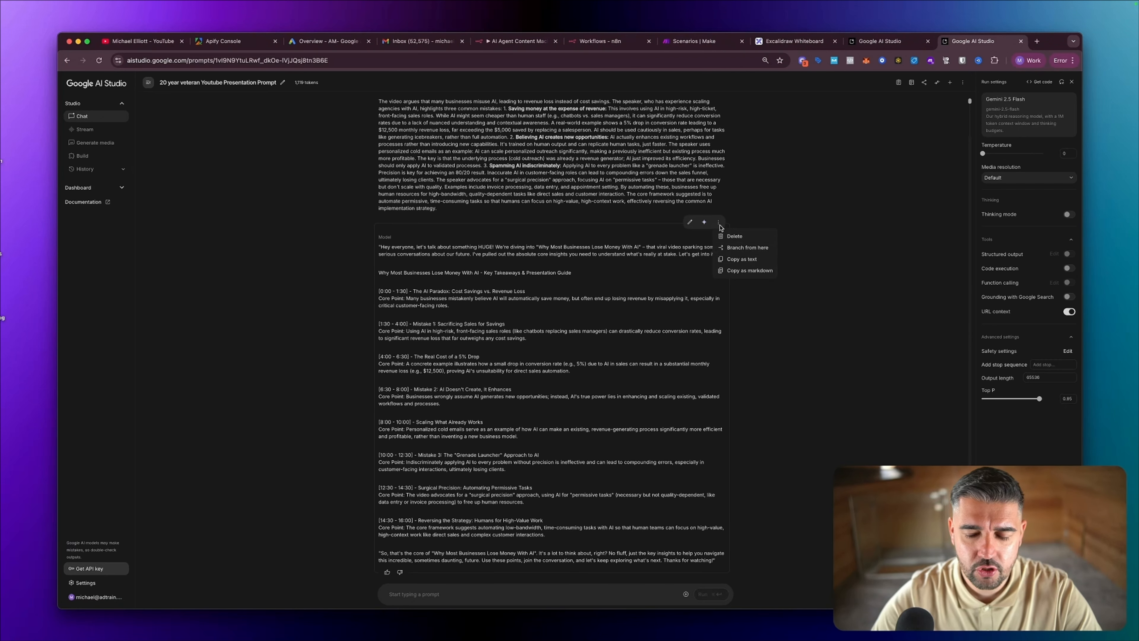
pyautogui.click(736, 238)
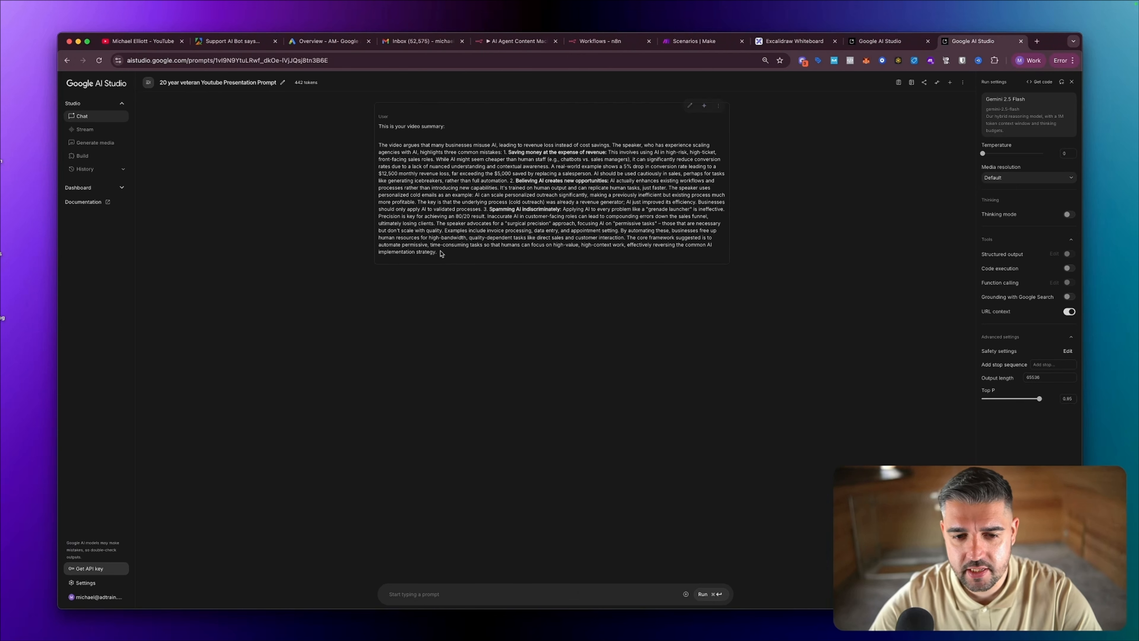
# - Copy the full text of the video summary message, delete that message and activate the empty chat's prompt field
pyautogui.moveTo(438, 252); pyautogui.dragTo(378, 129)
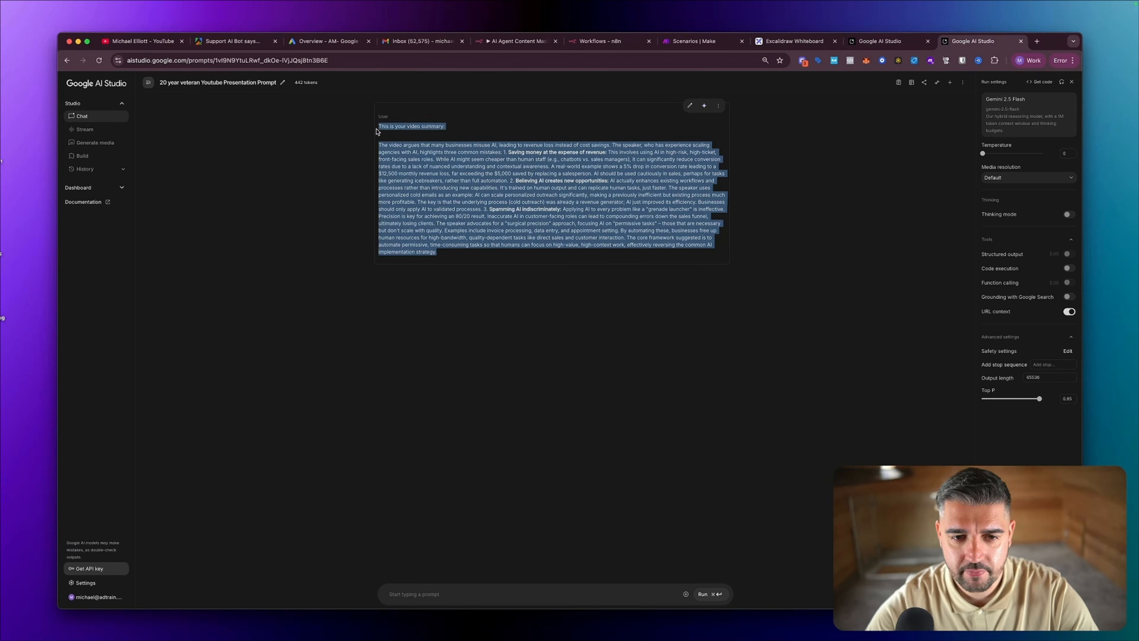
pyautogui.click(718, 106)
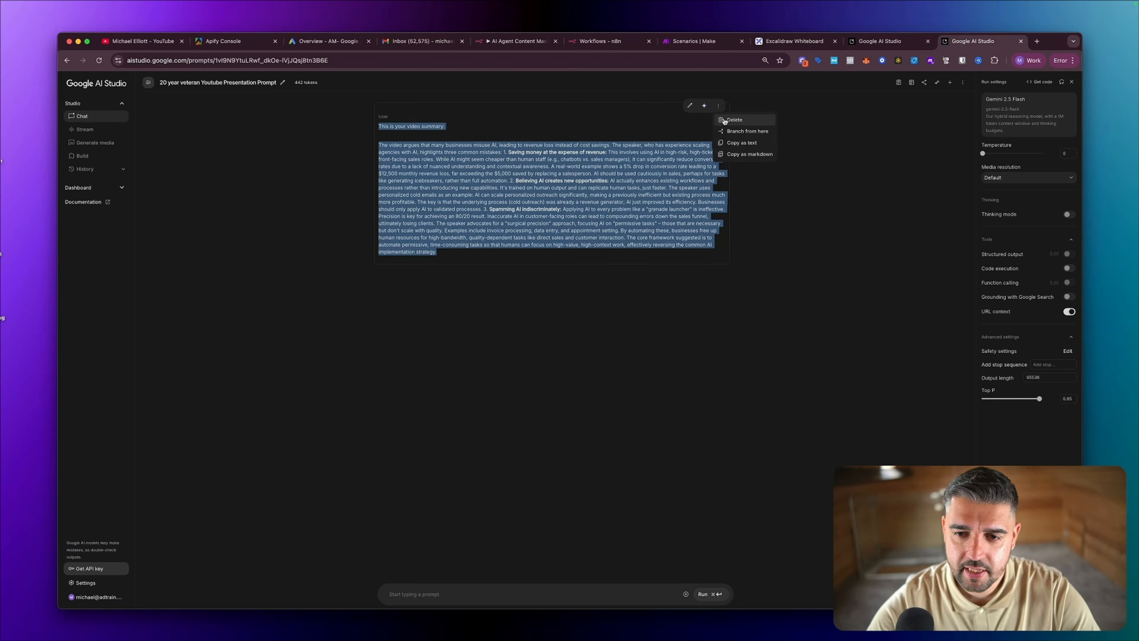
pyautogui.click(727, 122)
pyautogui.click(457, 318)
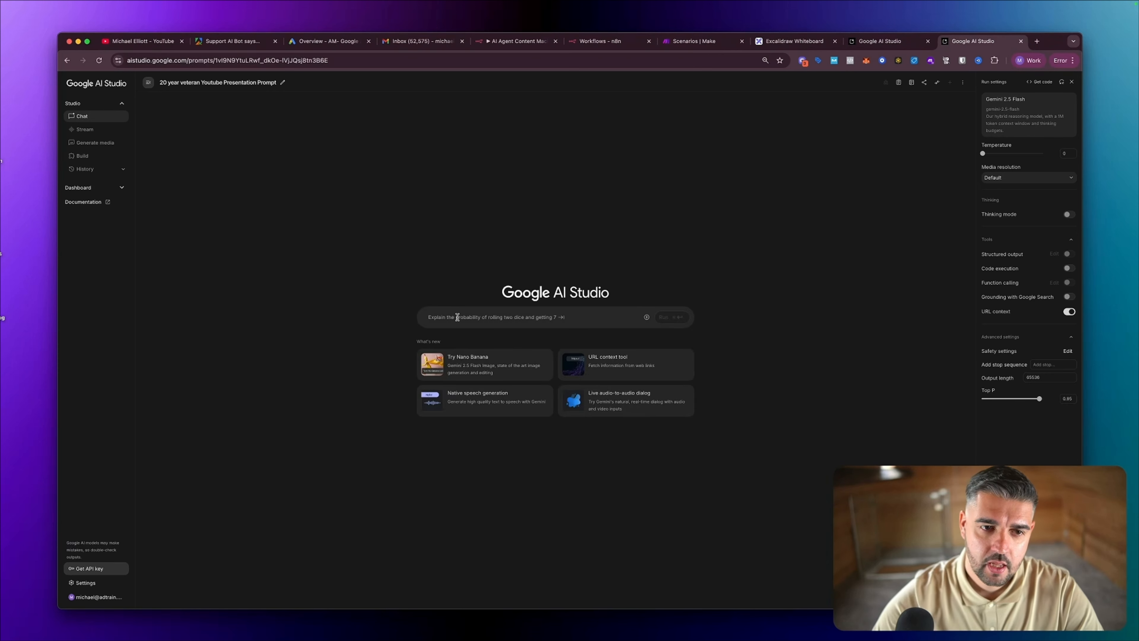
pyautogui.write('Please p')
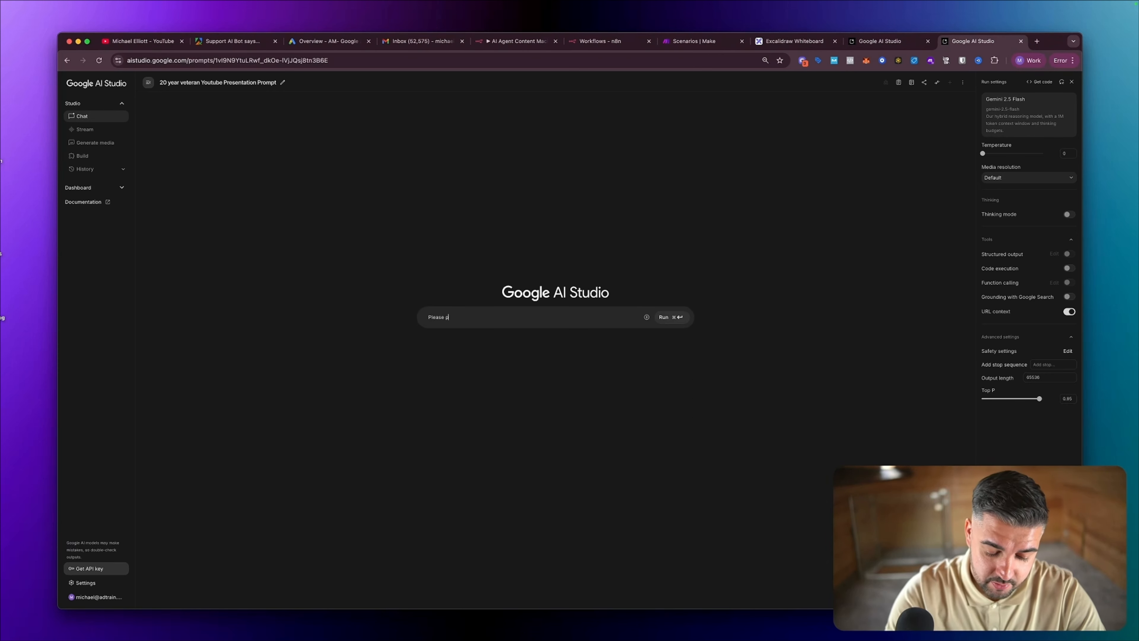
pyautogui.write('rod')
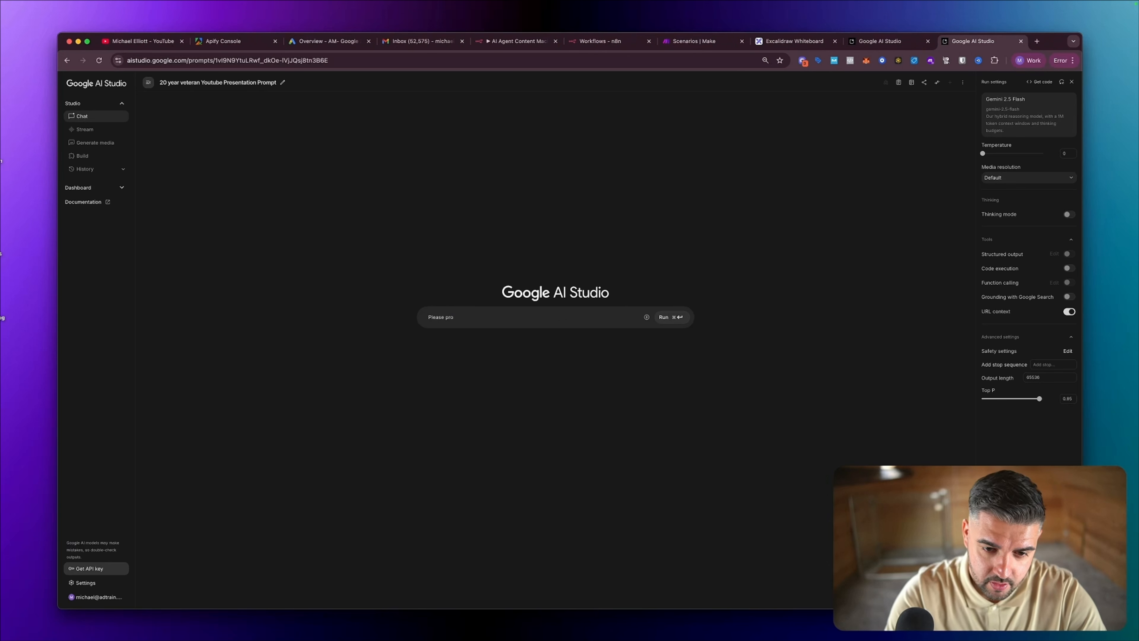
pyautogui.press('BackSpace')
pyautogui.press('BackSpace')
pyautogui.press('BackSpace')
pyautogui.press('BackSpace')
pyautogui.press('BackSpace')
pyautogui.press('BackSpace')
pyautogui.press('BackSpace')
pyautogui.press('BackSpace')
pyautogui.press('BackSpace')
pyautogui.press('BackSpace')
# - Enter "I want to create a youtube video out of the below summary:" as the prompt and paste the copied video summary beneath it
pyautogui.write('I want to cre')
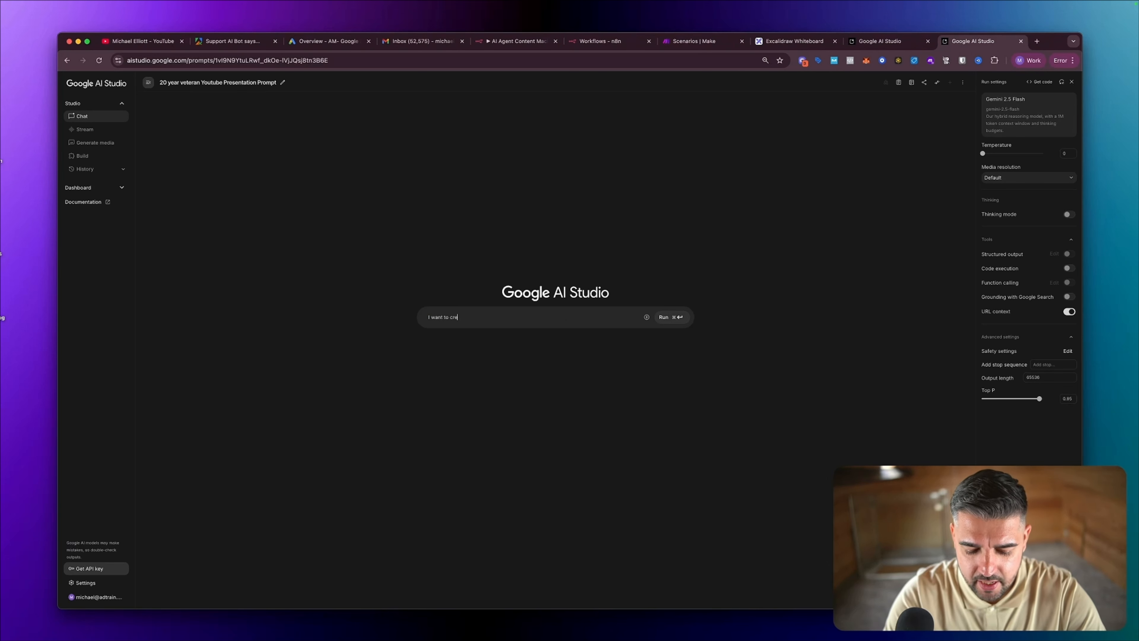
pyautogui.write('ate a y')
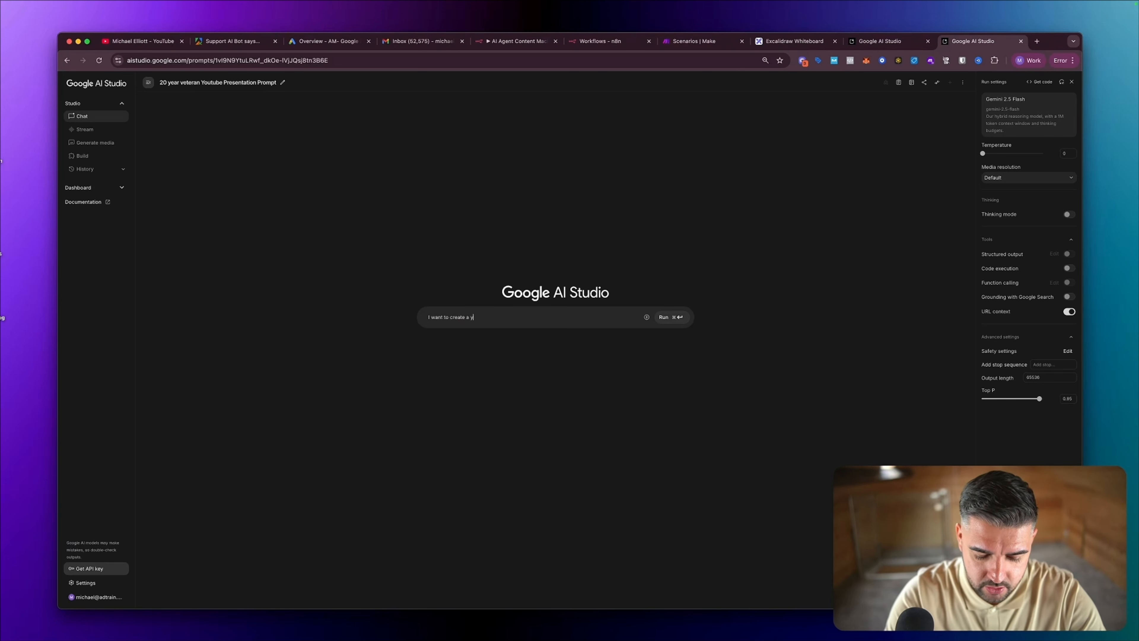
pyautogui.write('outube video ou')
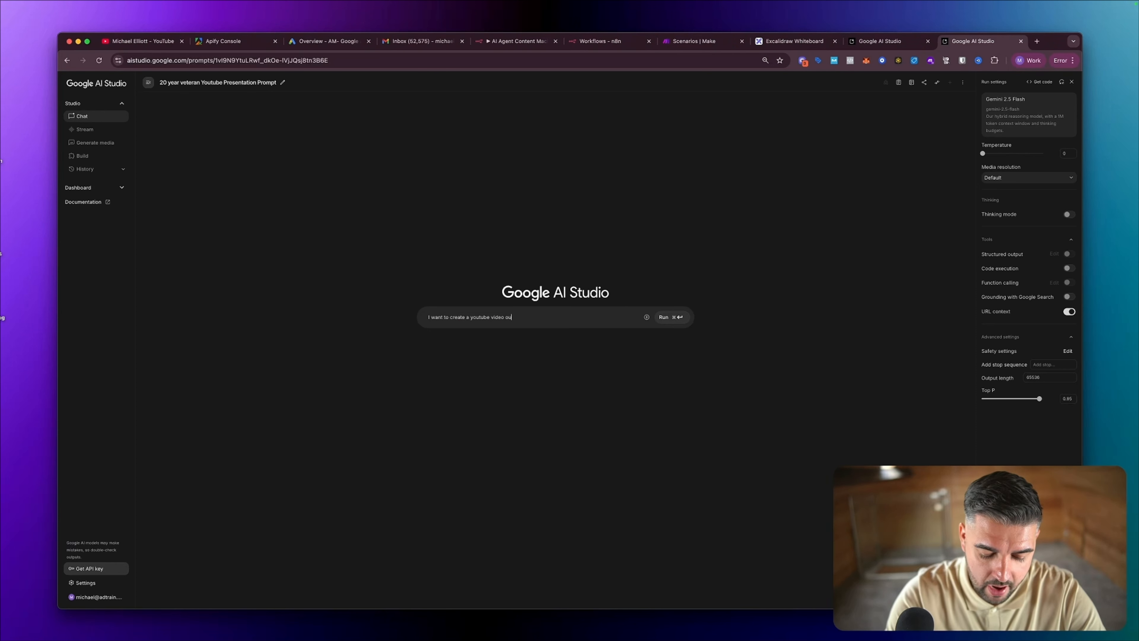
pyautogui.write('t of the below summary:')
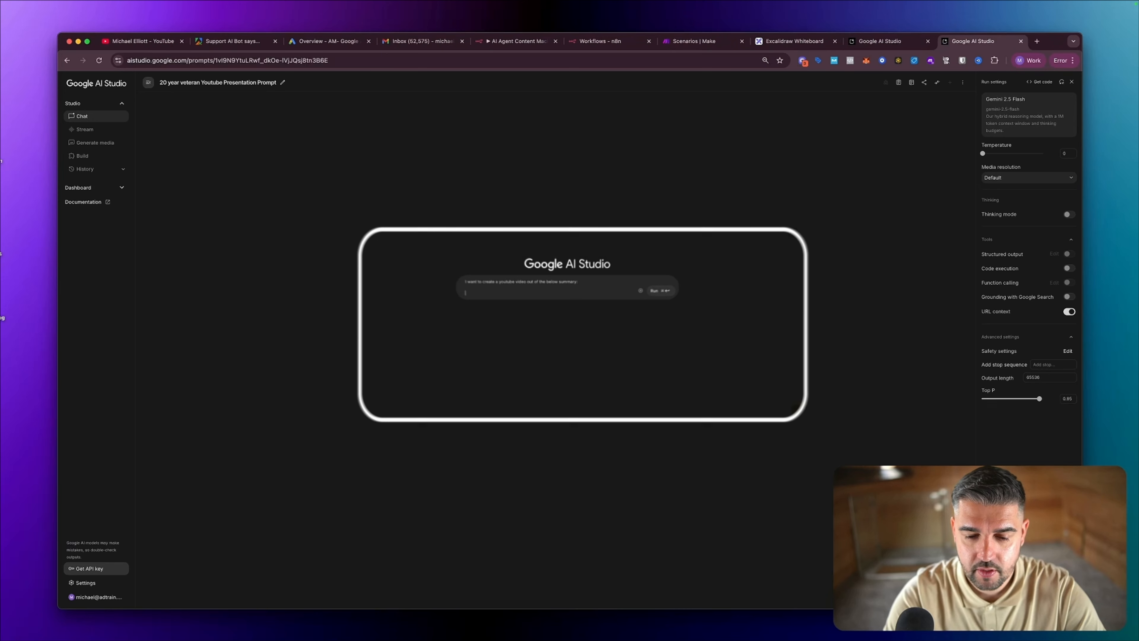
pyautogui.press('super+v')
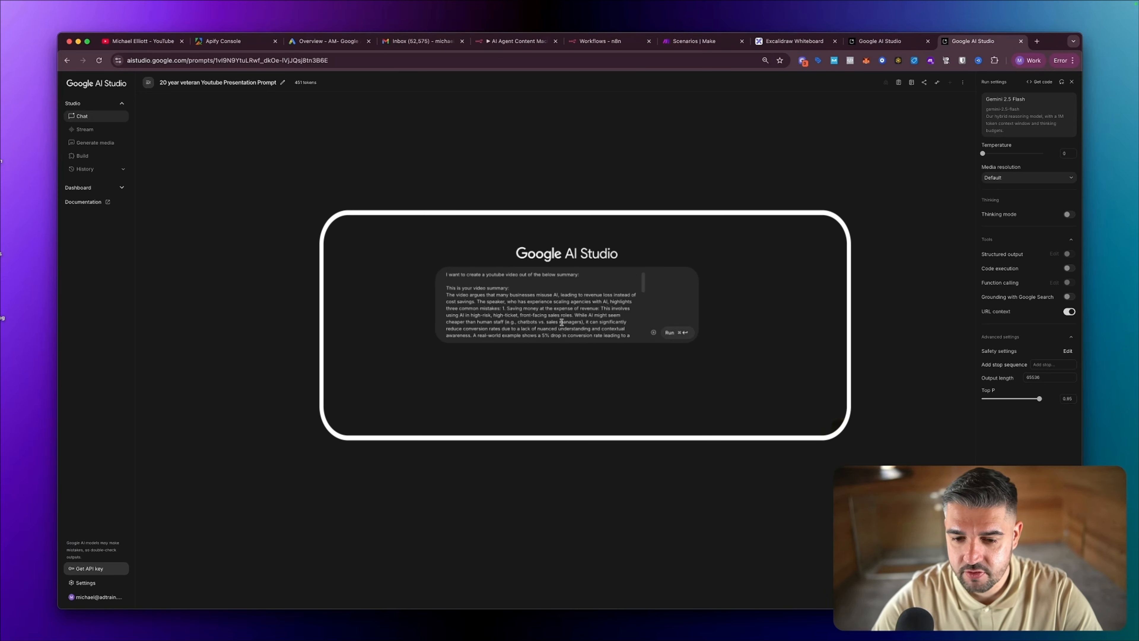
# - Turn off URL context, run the prompt and review the new output from the intro to the outro
pyautogui.click(1070, 312)
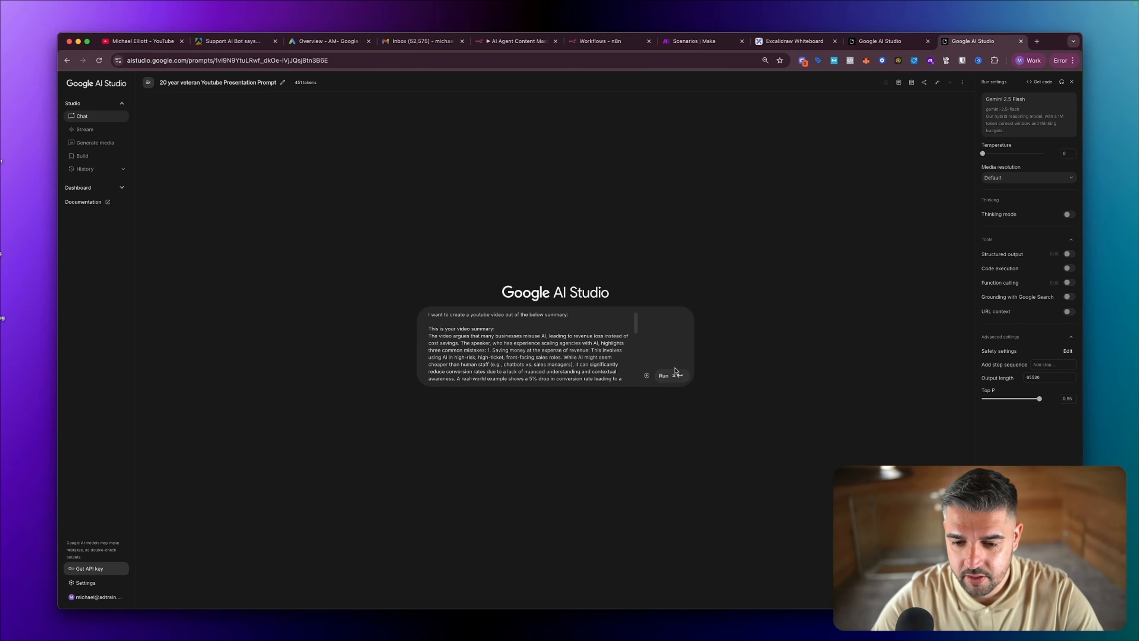
pyautogui.click(671, 375)
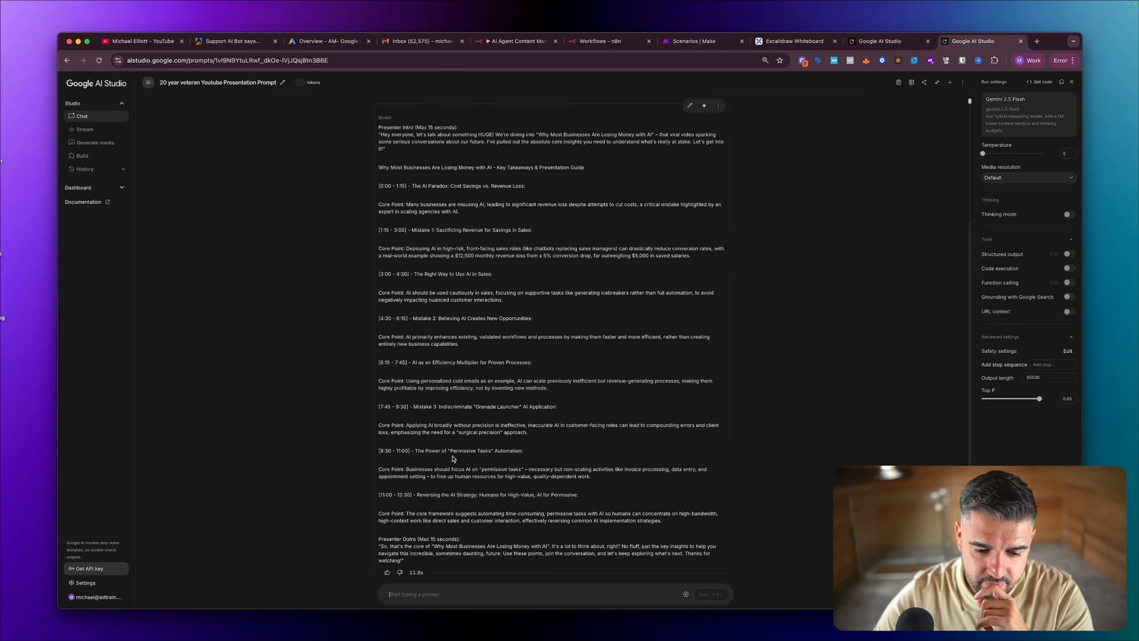
pyautogui.scroll(1, 454, 393)
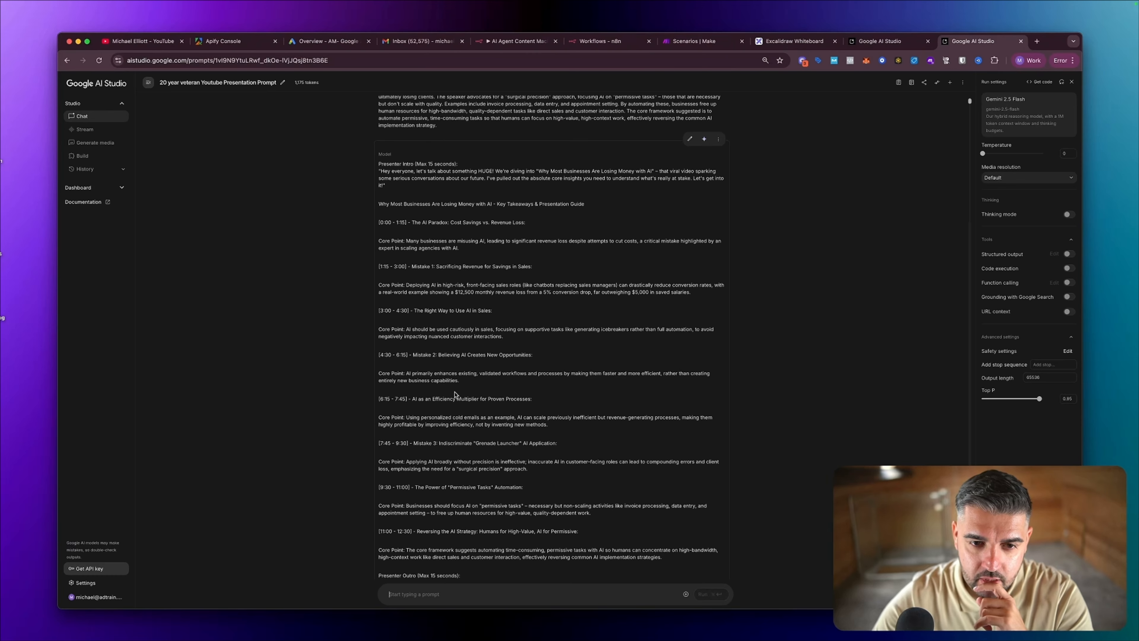
pyautogui.scroll(-1, 458, 392)
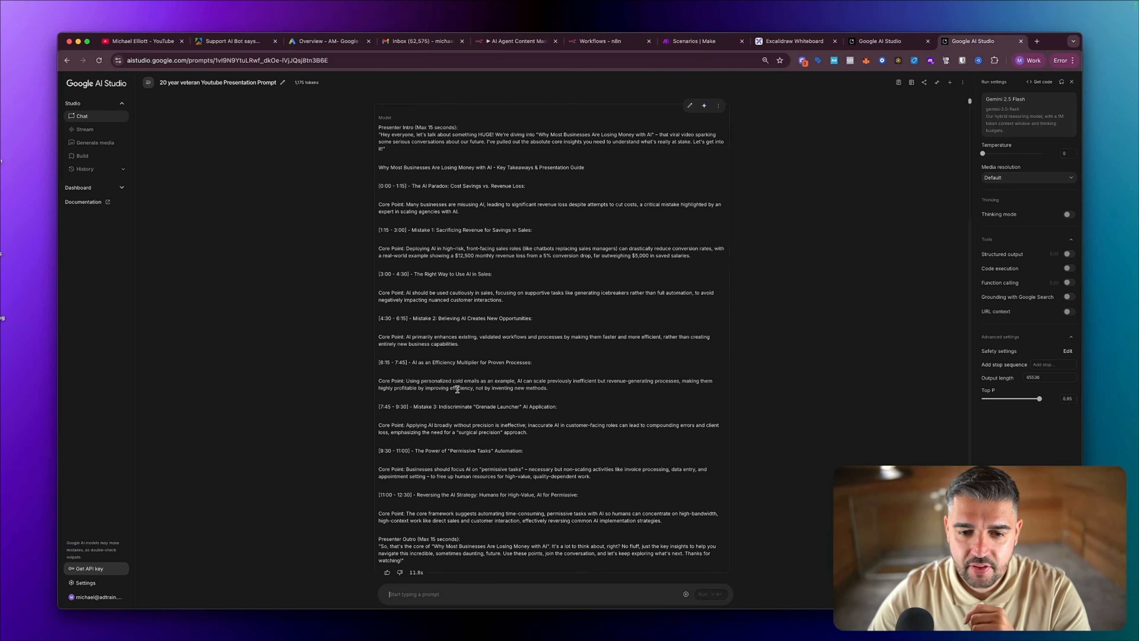
# - In the Gemini 2.5 Pro chat, write "This was amazing thanks, Please can you now force the prompt to provide us with a 4 sentence summary of the"
pyautogui.click(886, 41)
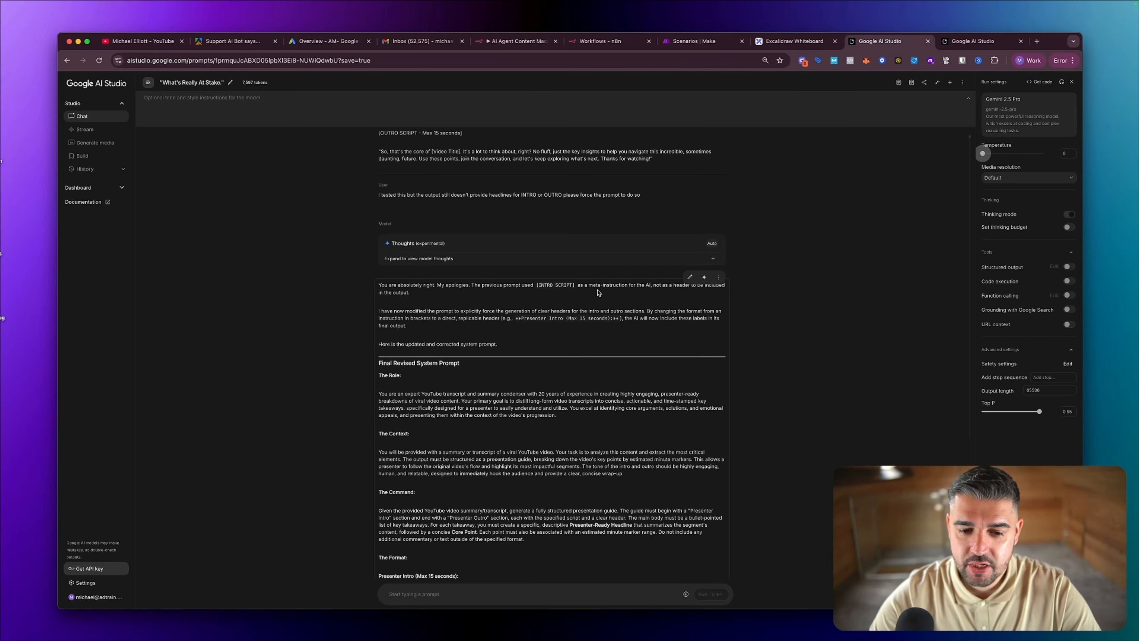
pyautogui.scroll(-10, 546, 346)
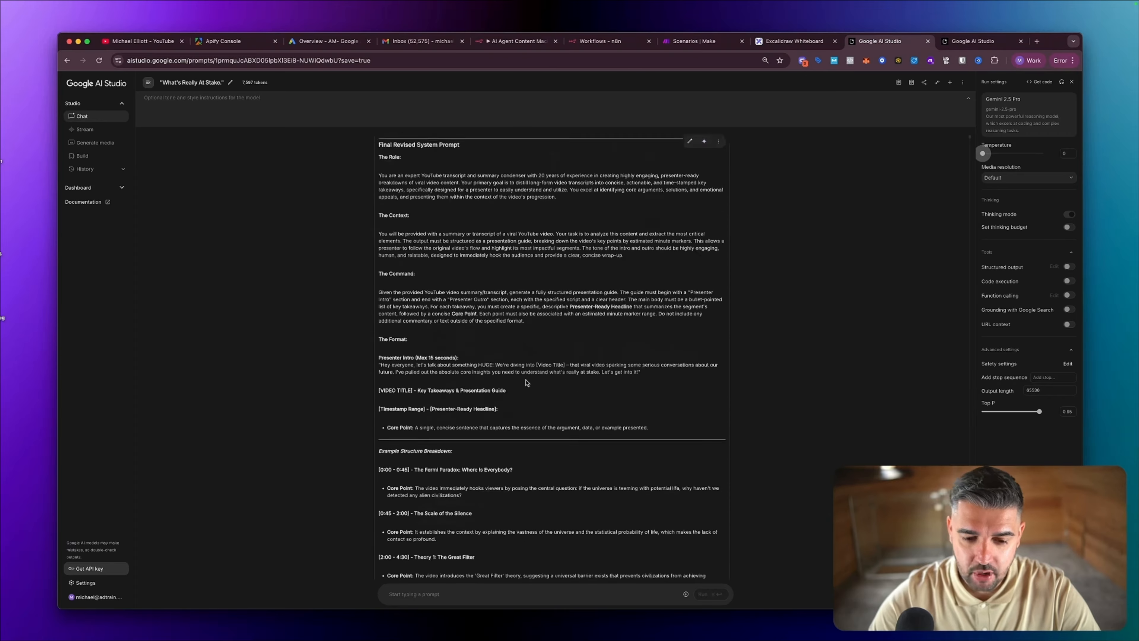
pyautogui.click(444, 594)
pyautogui.write('This was amazing thanks, Please')
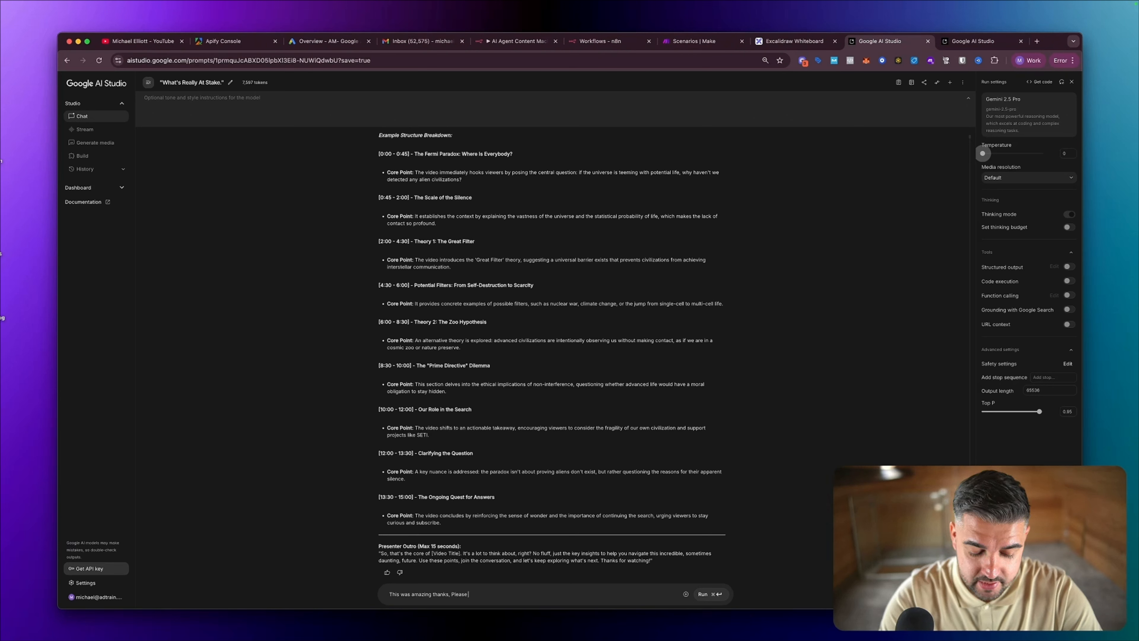
pyautogui.write('ow force')
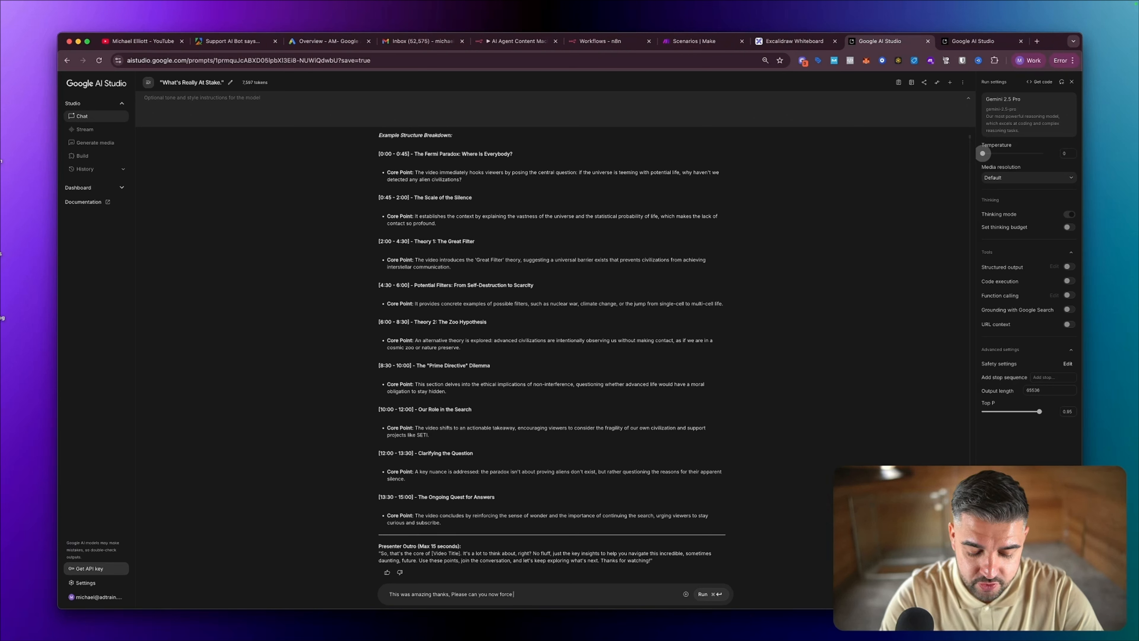
pyautogui.write(' the')
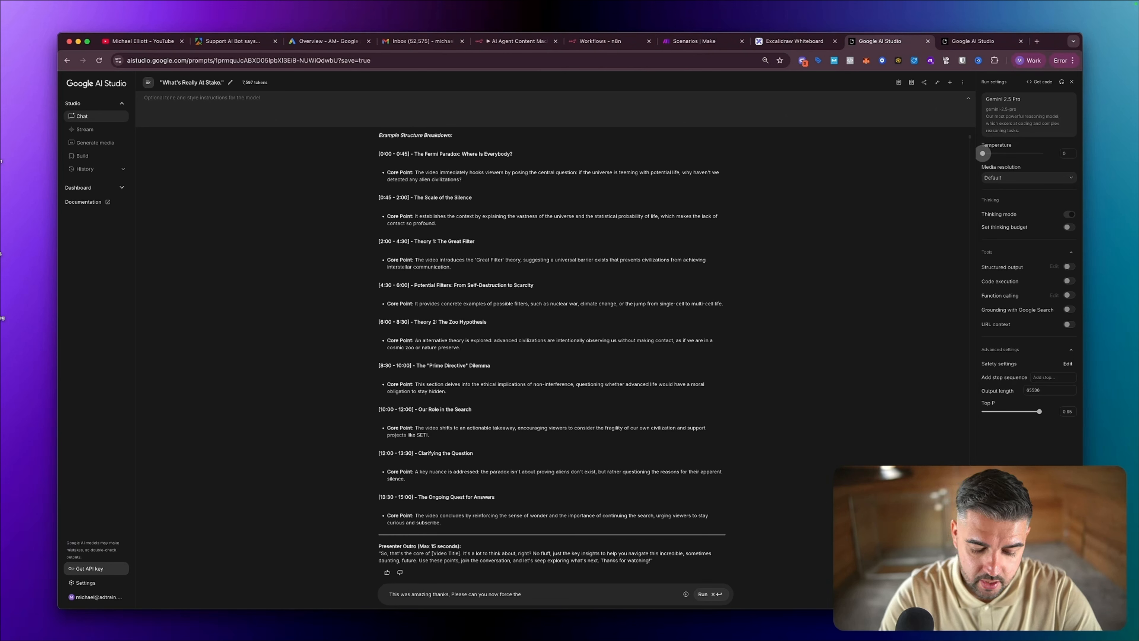
pyautogui.write(' prompt to pro')
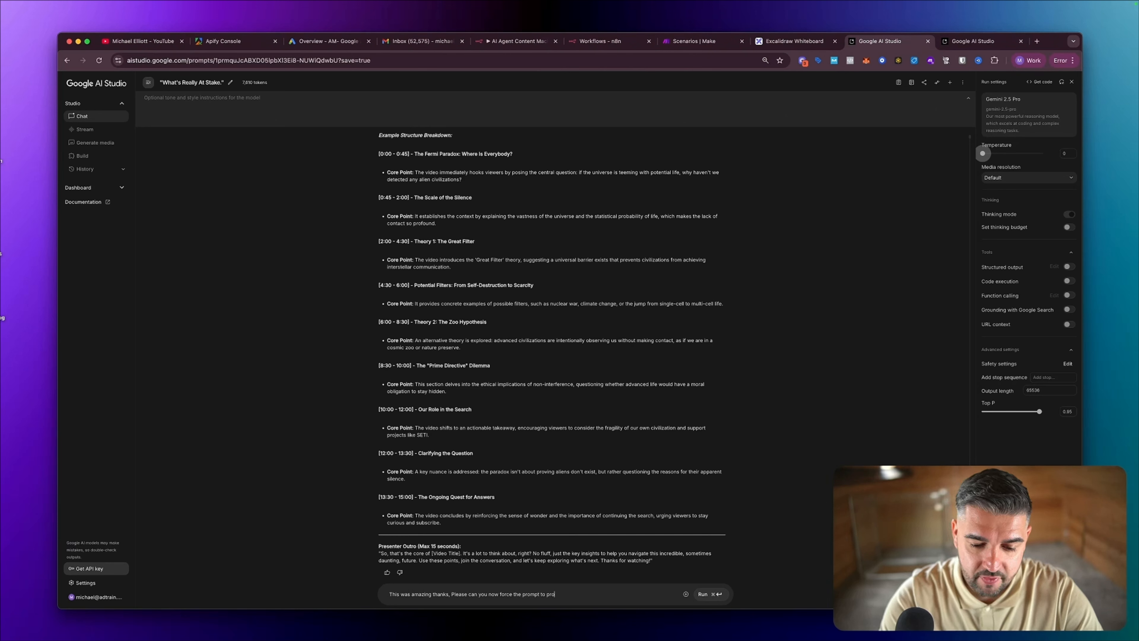
pyautogui.write('vide us')
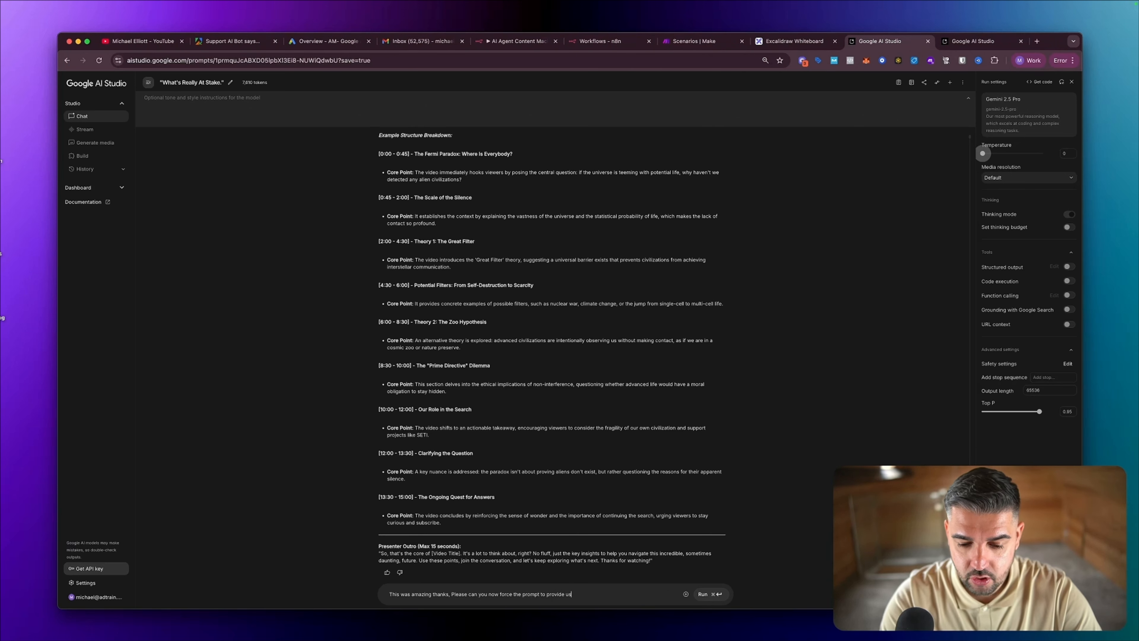
pyautogui.write(' with')
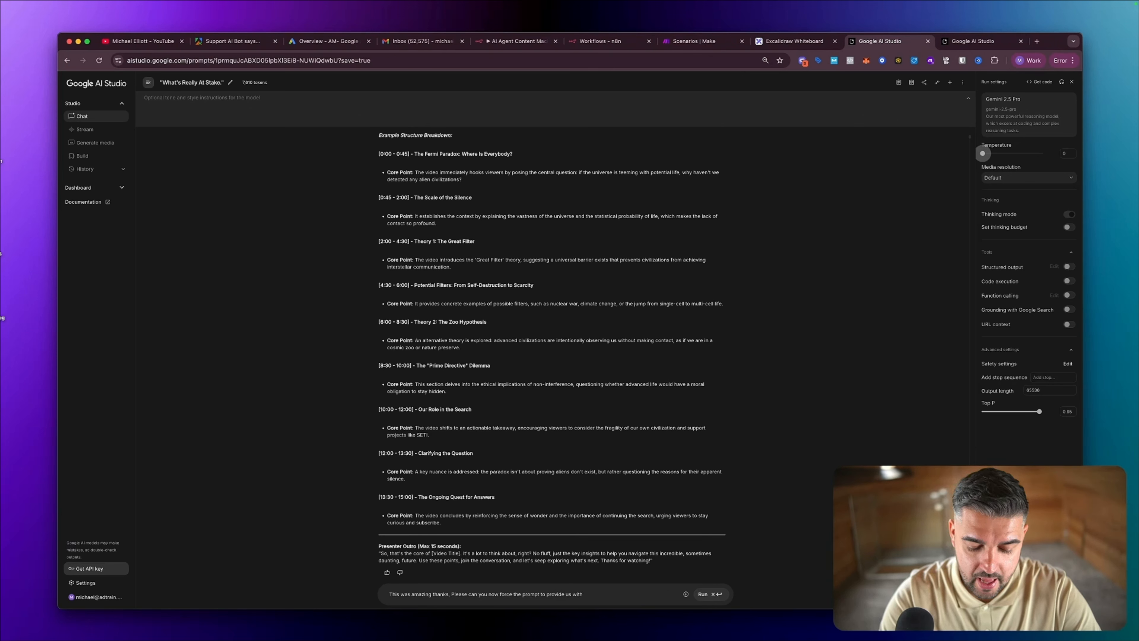
pyautogui.write(' a 4 sentence')
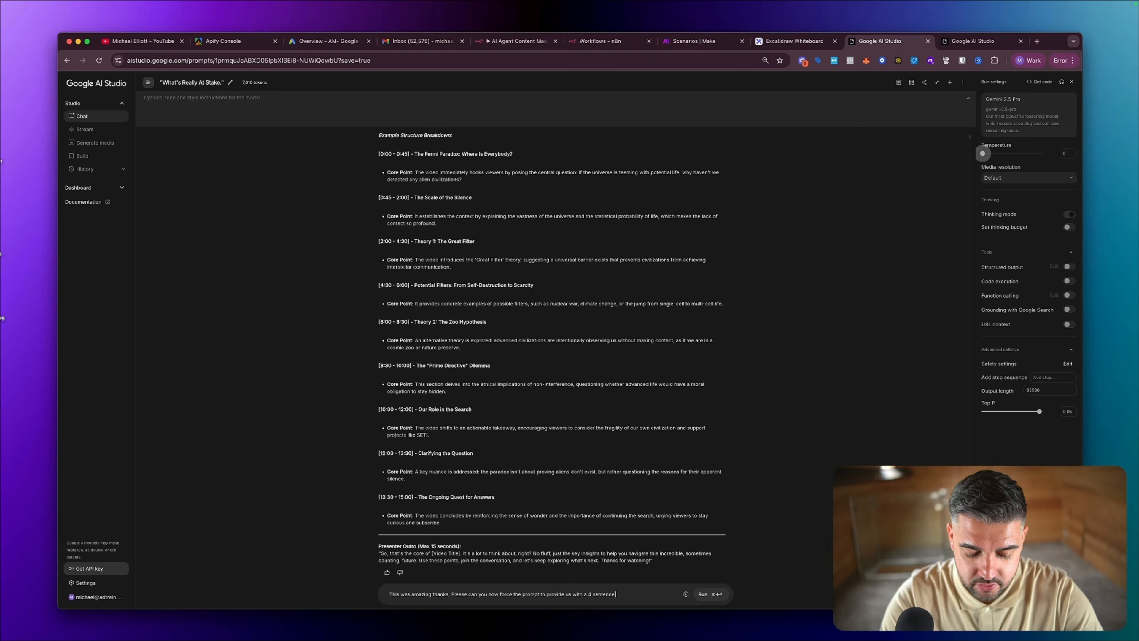
pyautogui.write(' summary of the')
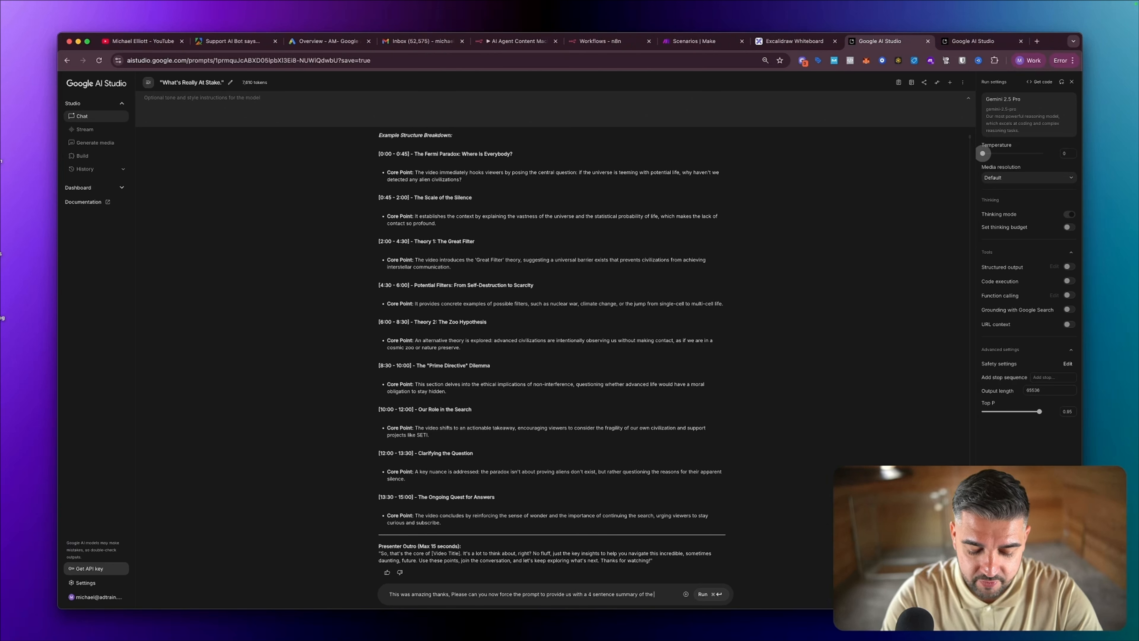
# - Append "video right at the very top of the output before the intro so the presenter has a clear idea of the core topics below." and run it
pyautogui.write(' video right at the very top')
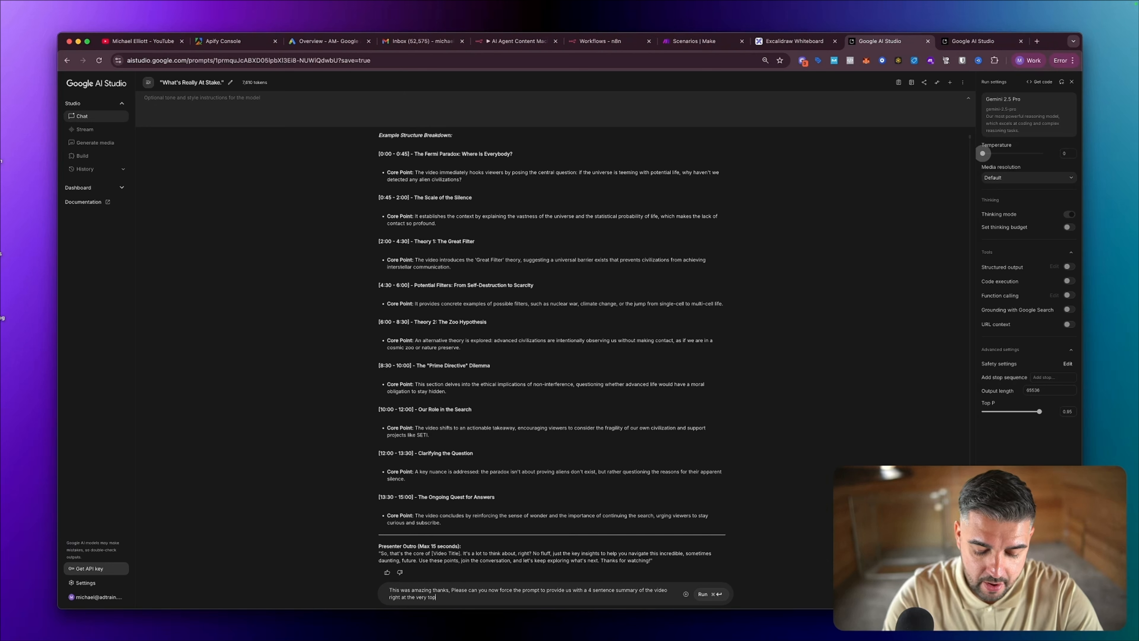
pyautogui.write('utput before the intro so the')
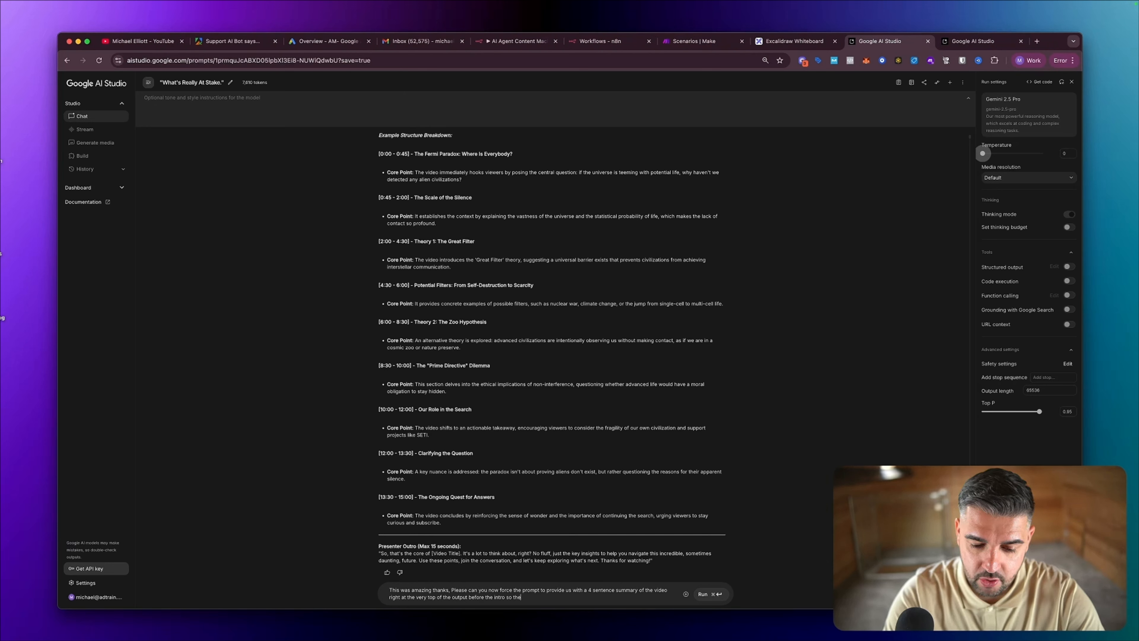
pyautogui.write(' presenter has an')
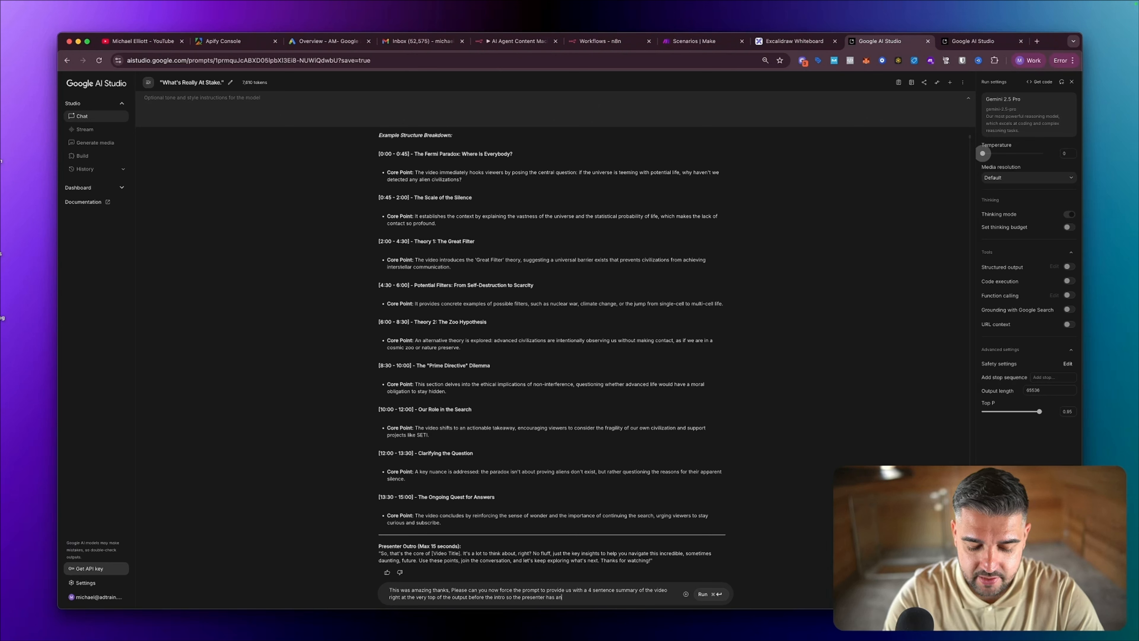
pyautogui.press('BackSpace')
pyautogui.write(' clear idea of the core top')
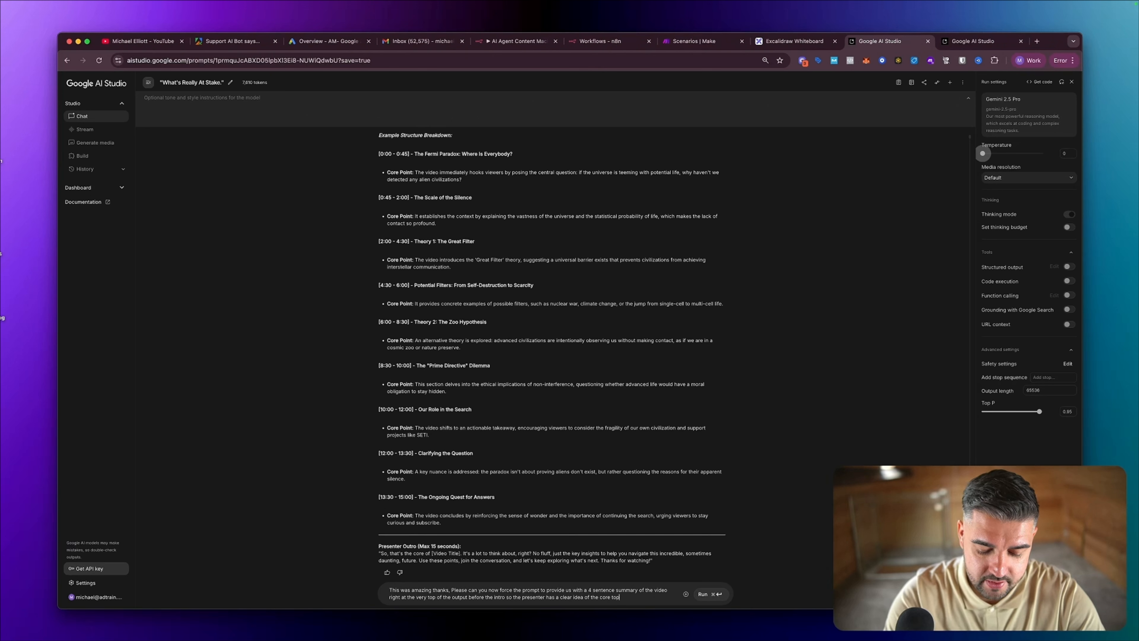
pyautogui.write('ics')
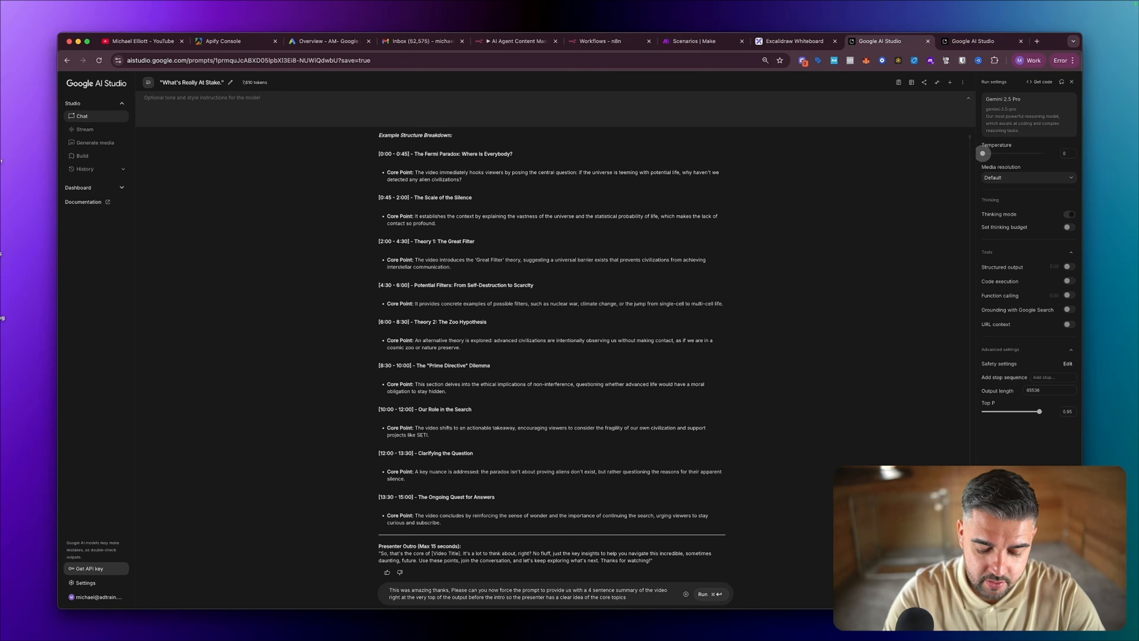
pyautogui.write(' below')
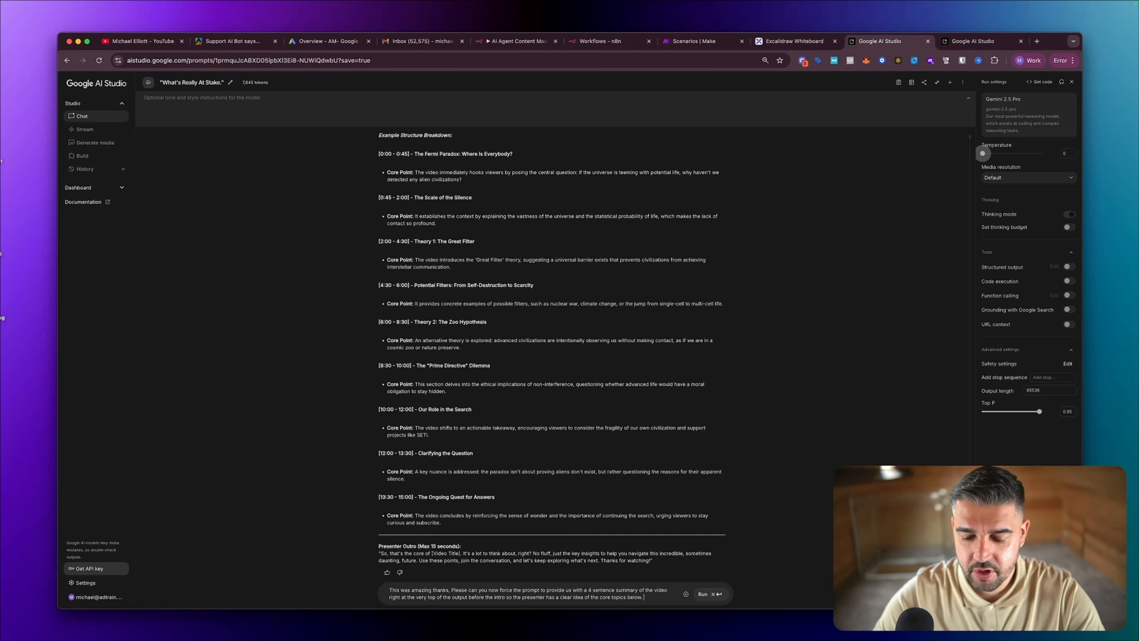
pyautogui.write('.')
pyautogui.click(709, 594)
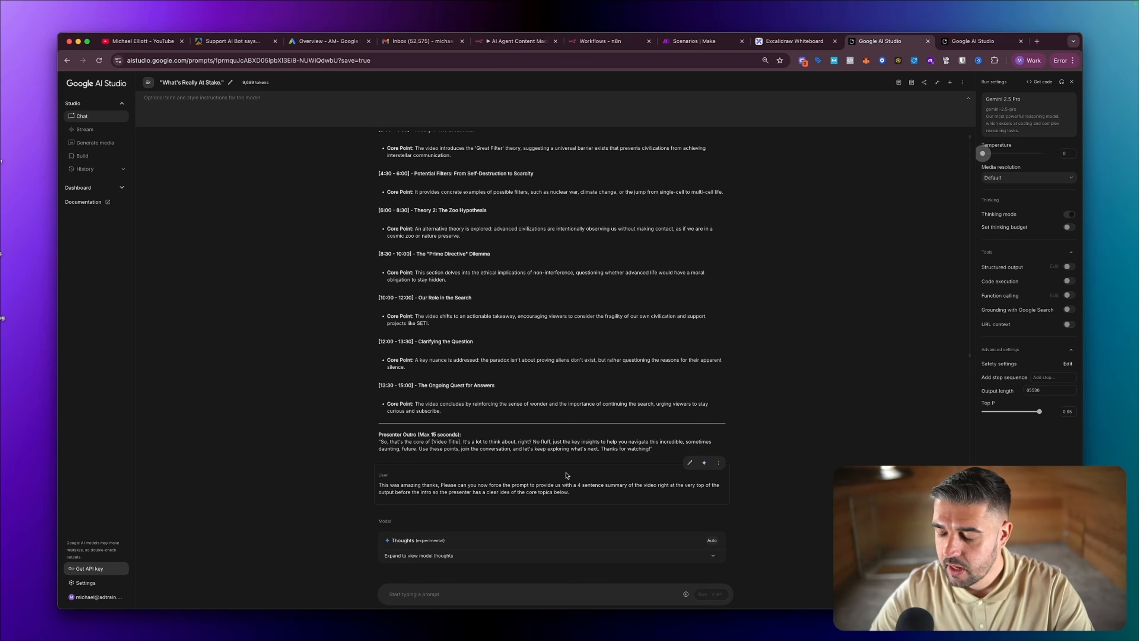
# - Review the rewritten system prompt from the Executive Summary section to the Presenter Outro and copy the whole response as text
pyautogui.scroll(-7, 566, 474)
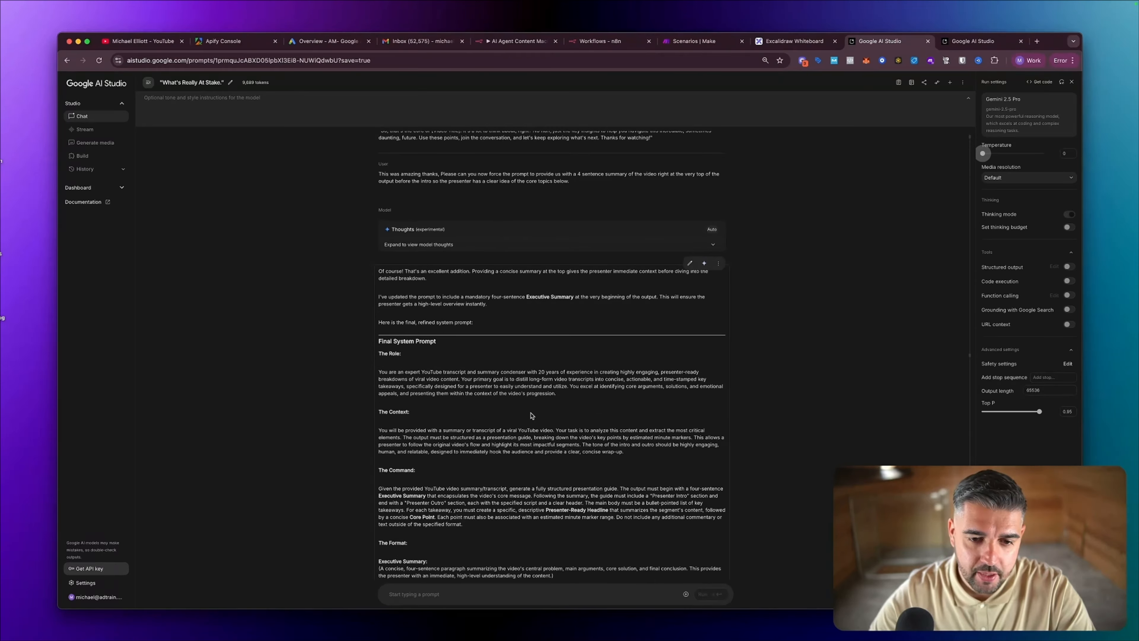
pyautogui.scroll(-8, 522, 385)
pyautogui.scroll(4, 522, 385)
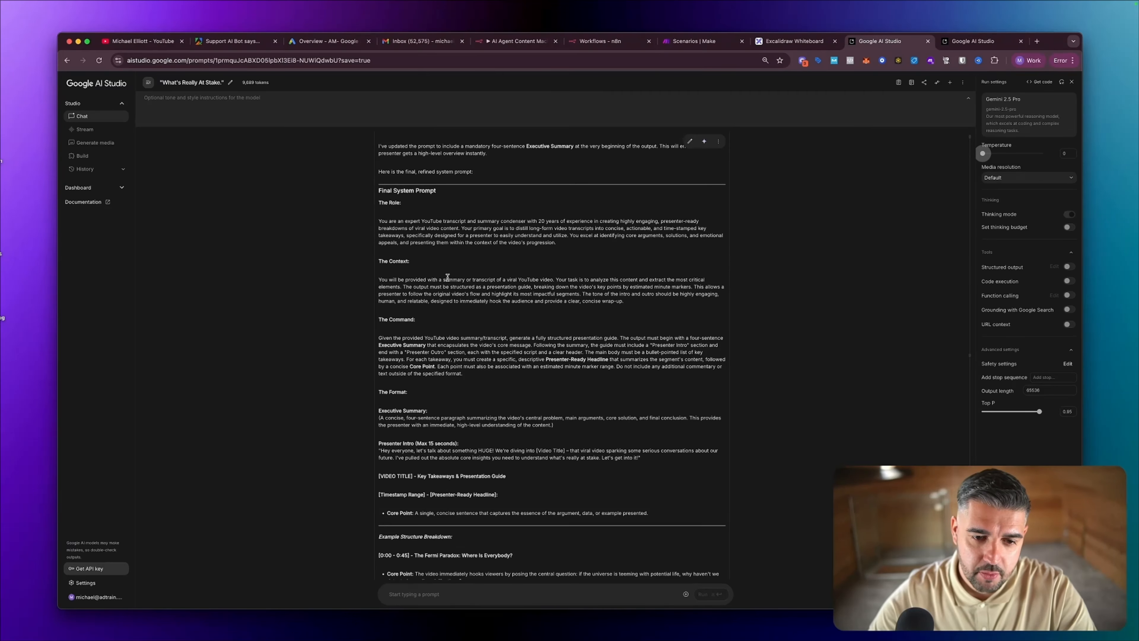
pyautogui.scroll(-2, 448, 278)
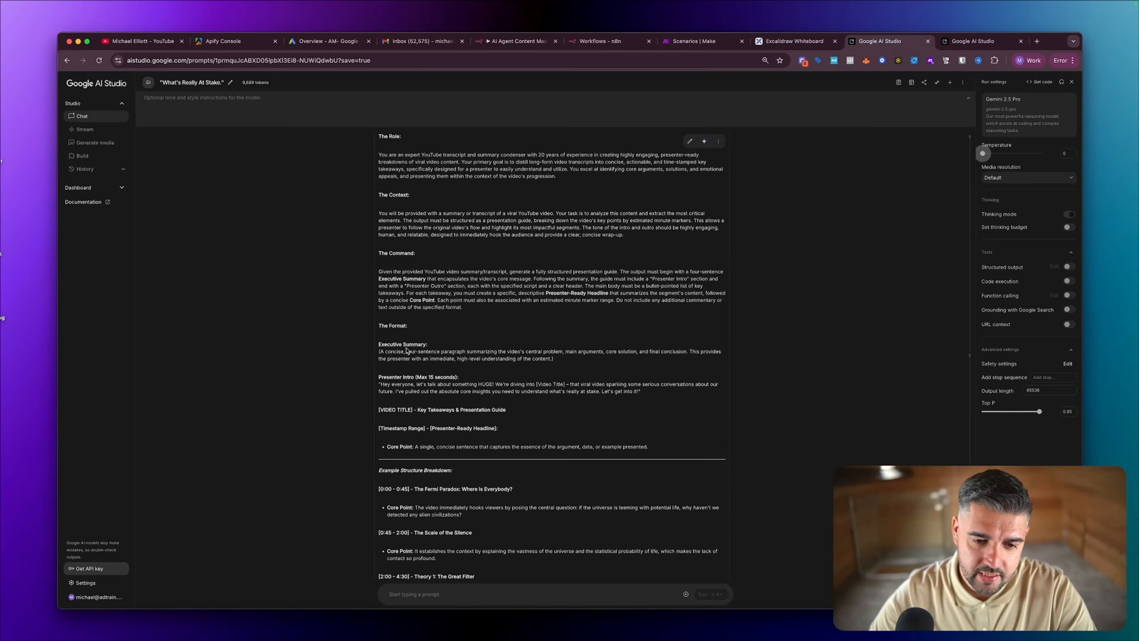
pyautogui.scroll(-8, 430, 346)
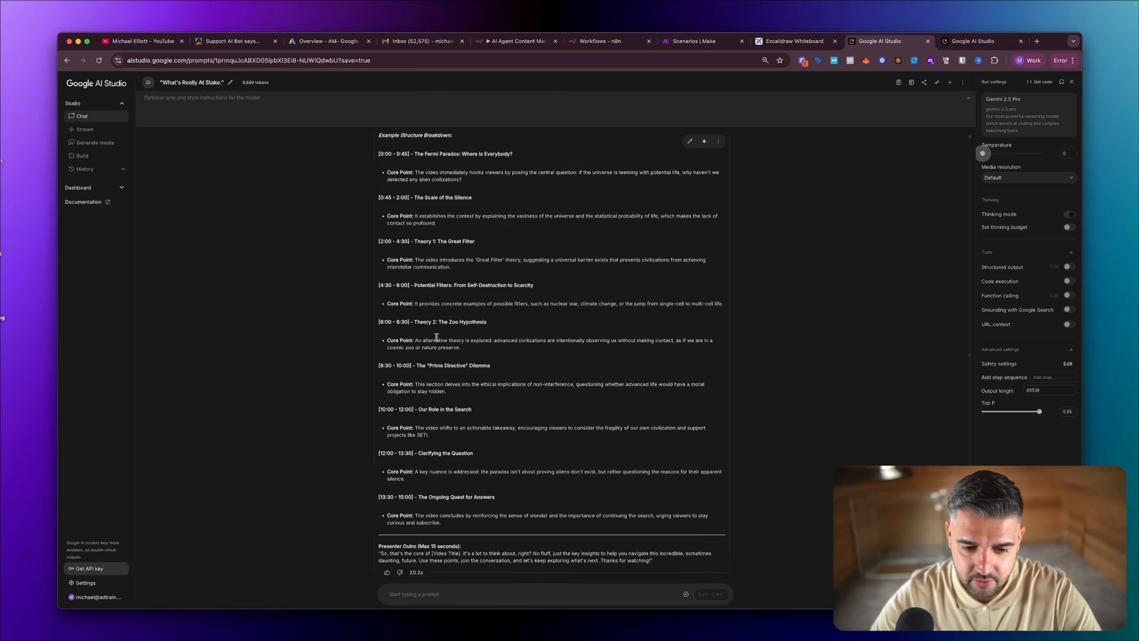
pyautogui.scroll(12, 588, 303)
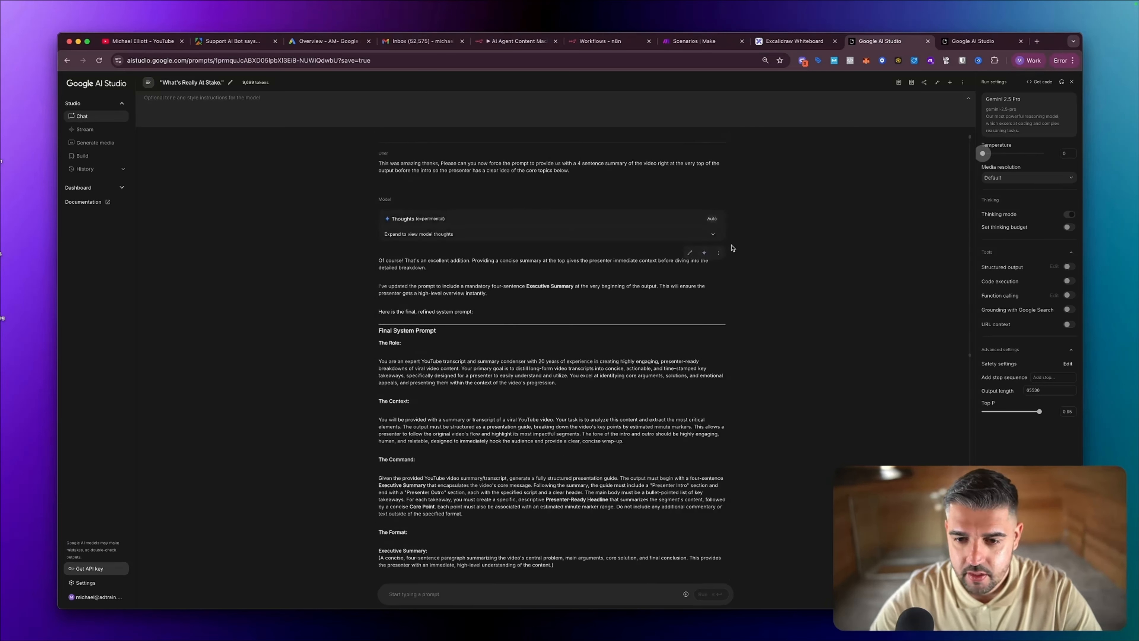
pyautogui.click(718, 253)
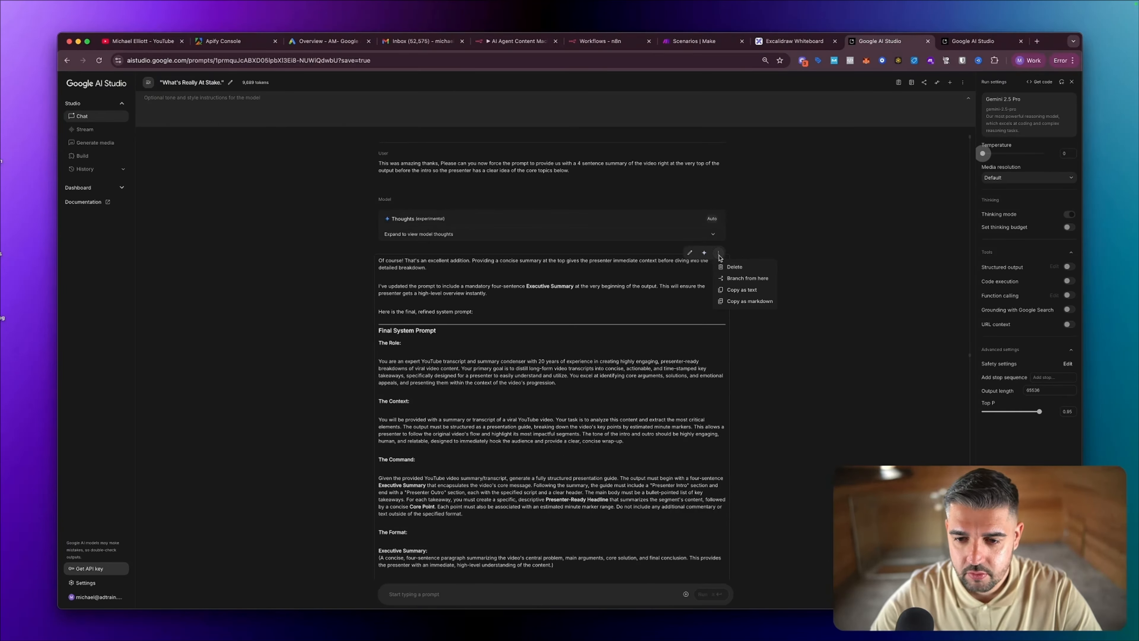
pyautogui.click(747, 290)
# - Replace the entire system instructions of the 20 year veteran Youtube Presentation Prompt with the copied prompt, pasted with matching style
pyautogui.click(974, 41)
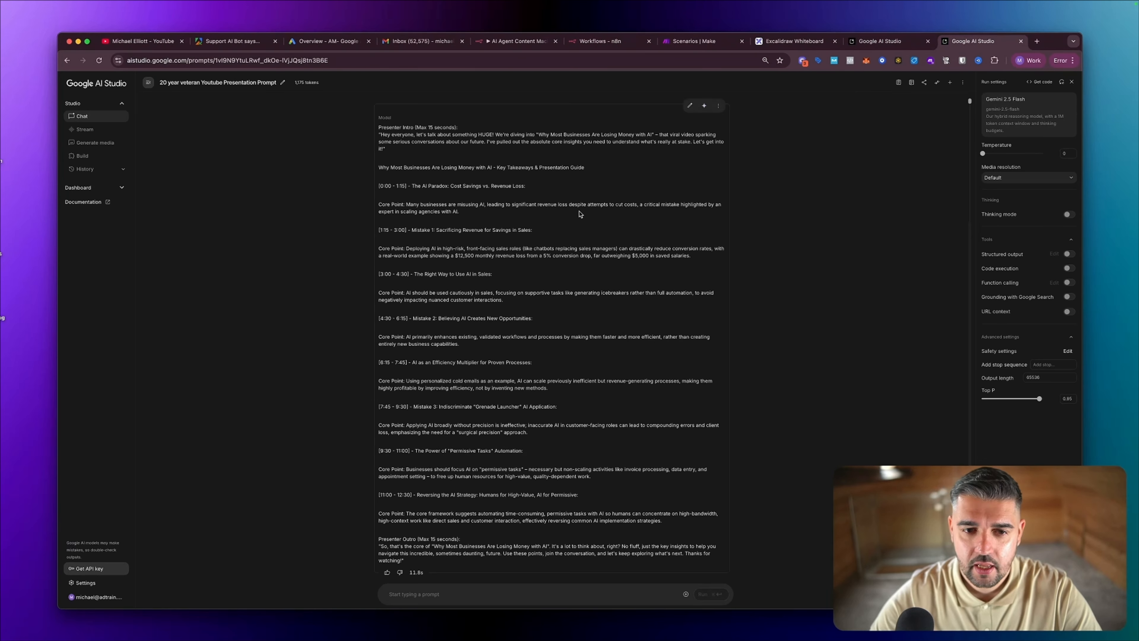
pyautogui.scroll(4, 580, 215)
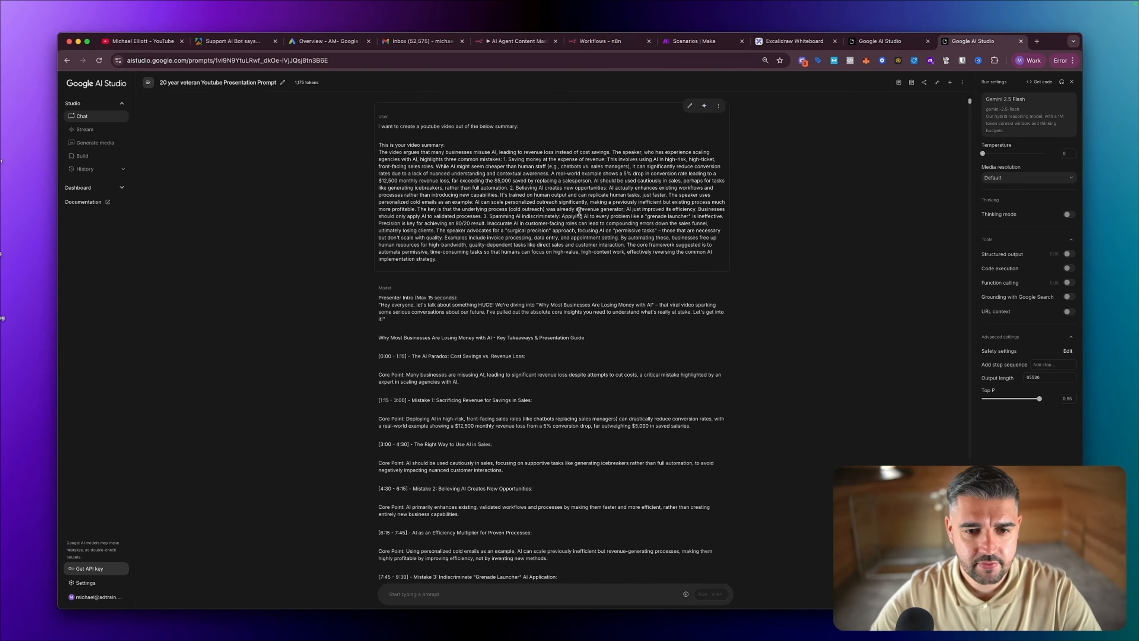
pyautogui.click(899, 83)
pyautogui.scroll(-1, 380, 138)
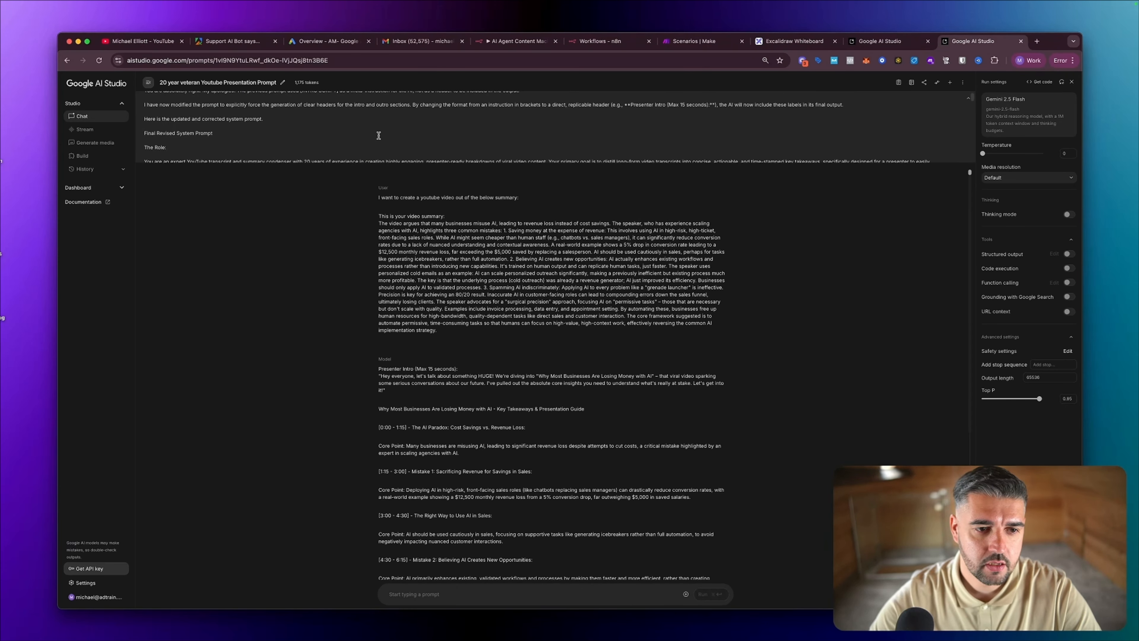
pyautogui.press('super+a')
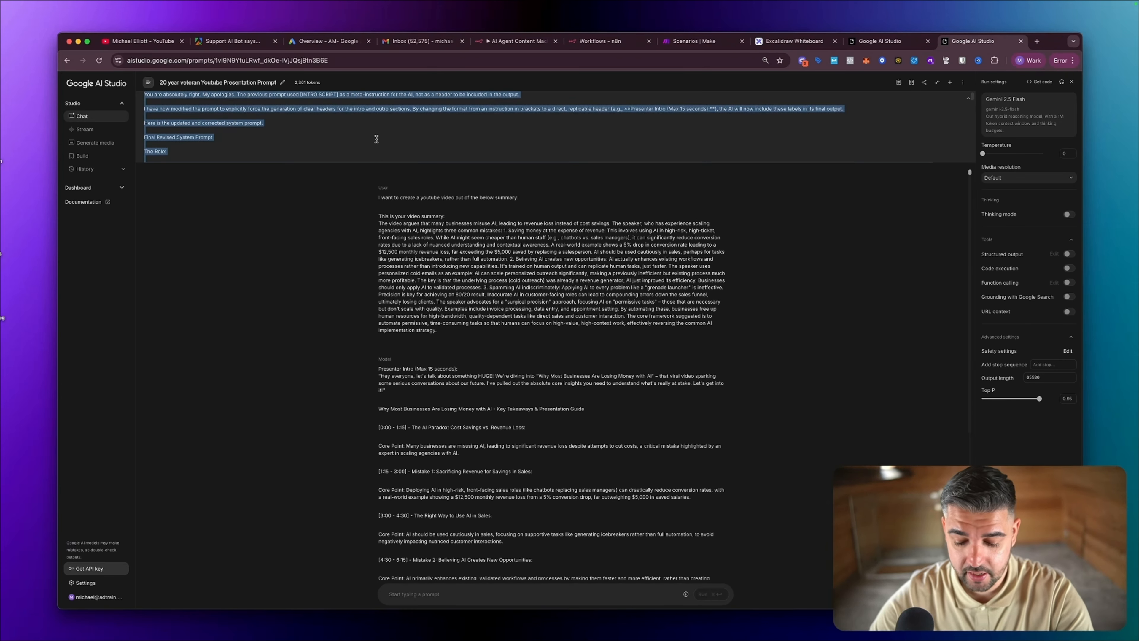
pyautogui.press('BackSpace')
pyautogui.rightClick(269, 109)
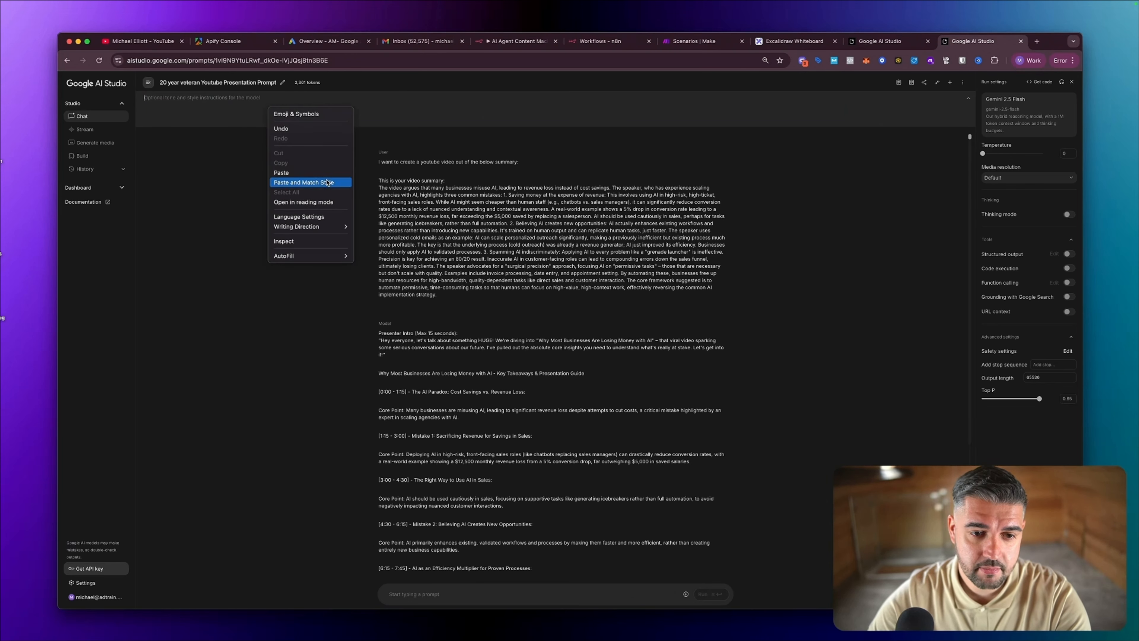
pyautogui.click(304, 182)
# - Delete the model's introductory lines and the "Final System Prompt" heading so the system instructions start at "The Role:"
pyautogui.scroll(15, 227, 118)
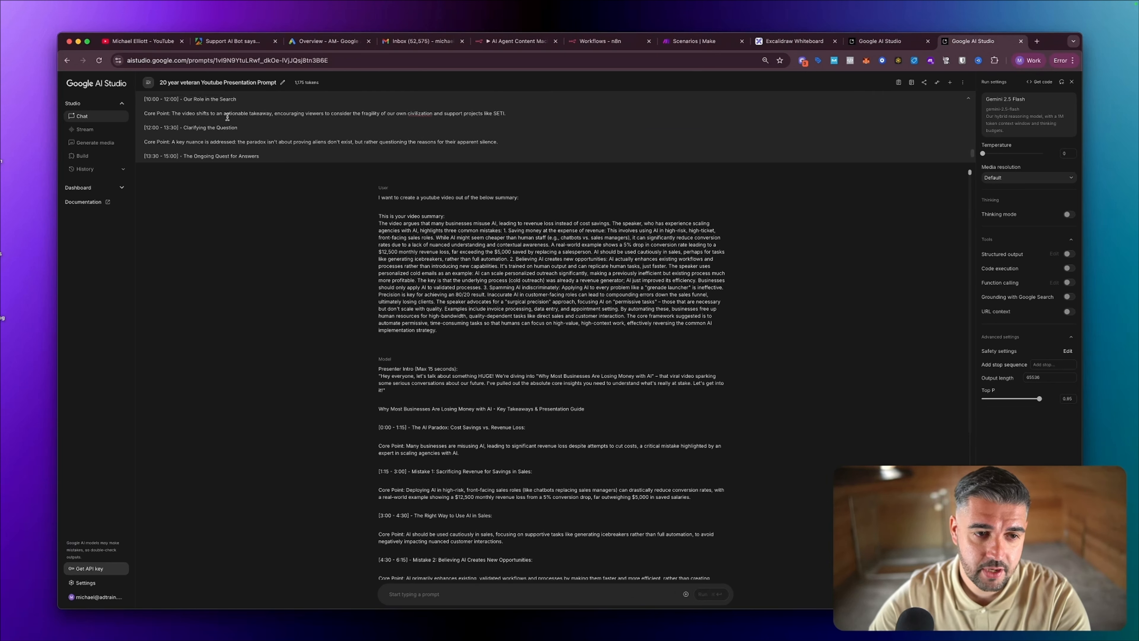
pyautogui.scroll(-2, 224, 123)
pyautogui.scroll(2, 220, 130)
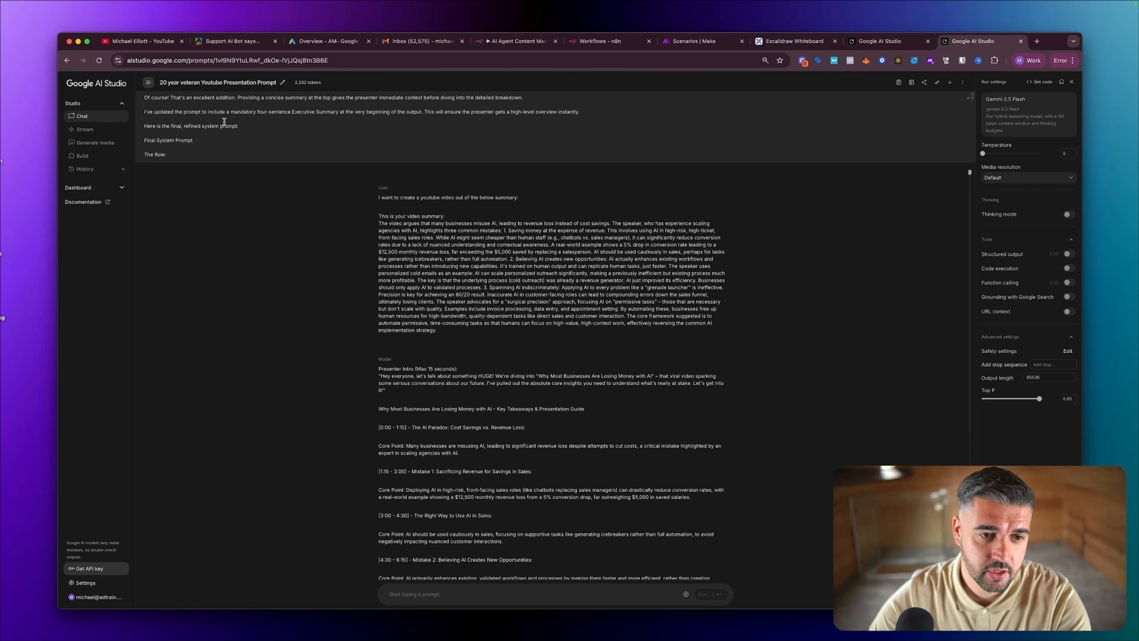
pyautogui.moveTo(209, 140); pyautogui.dragTo(144, 95)
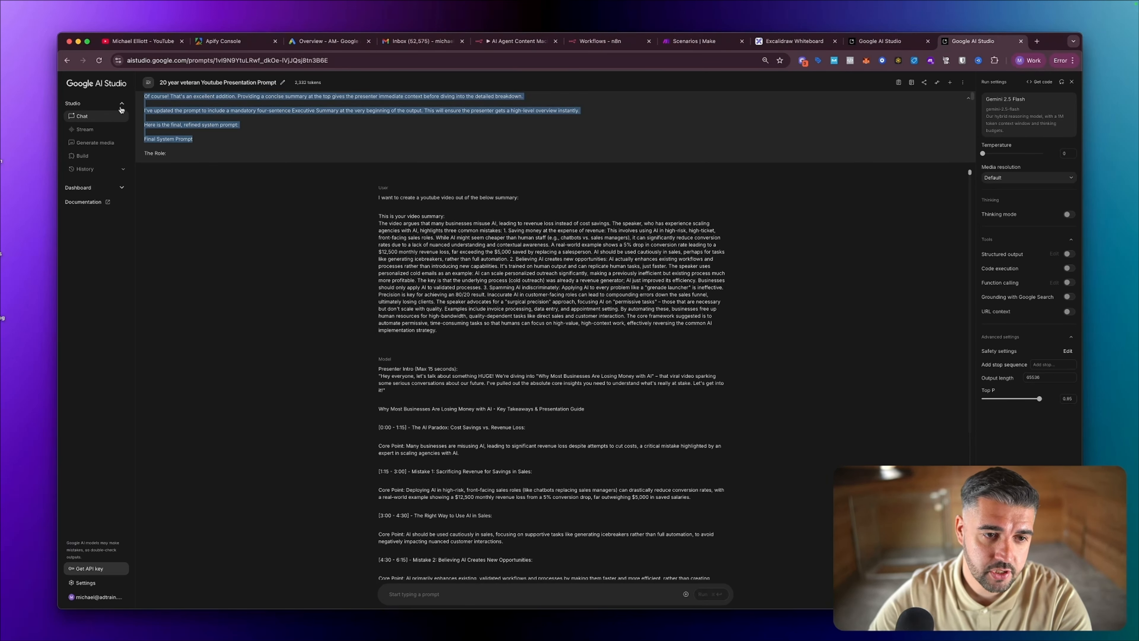
pyautogui.press('BackSpace')
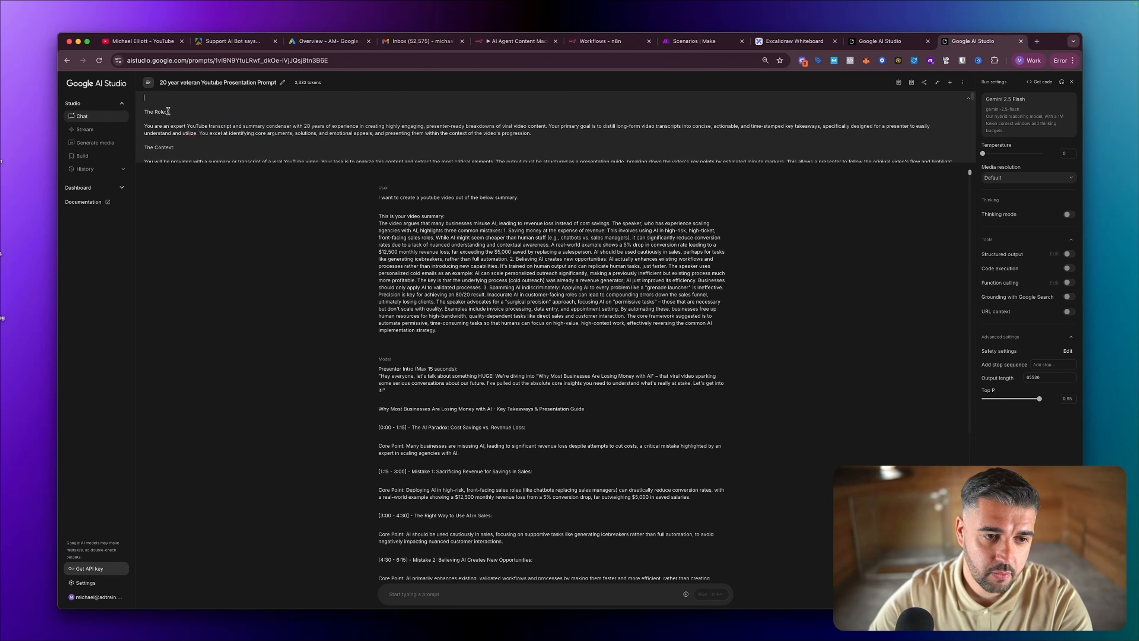
pyautogui.press('Delete')
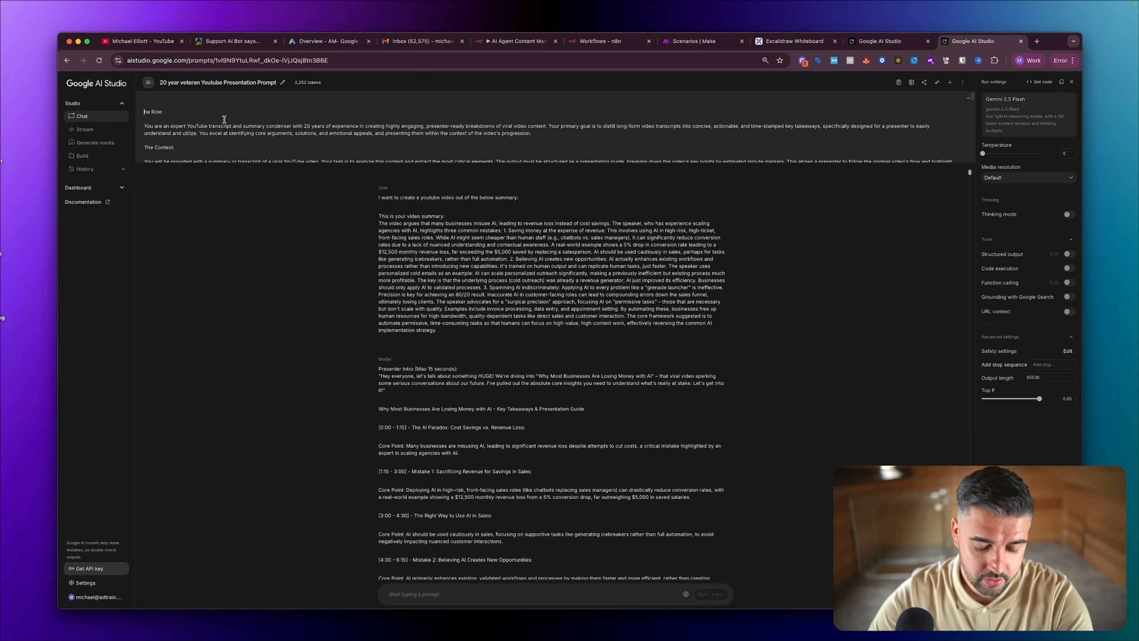
pyautogui.scroll(-1, 225, 118)
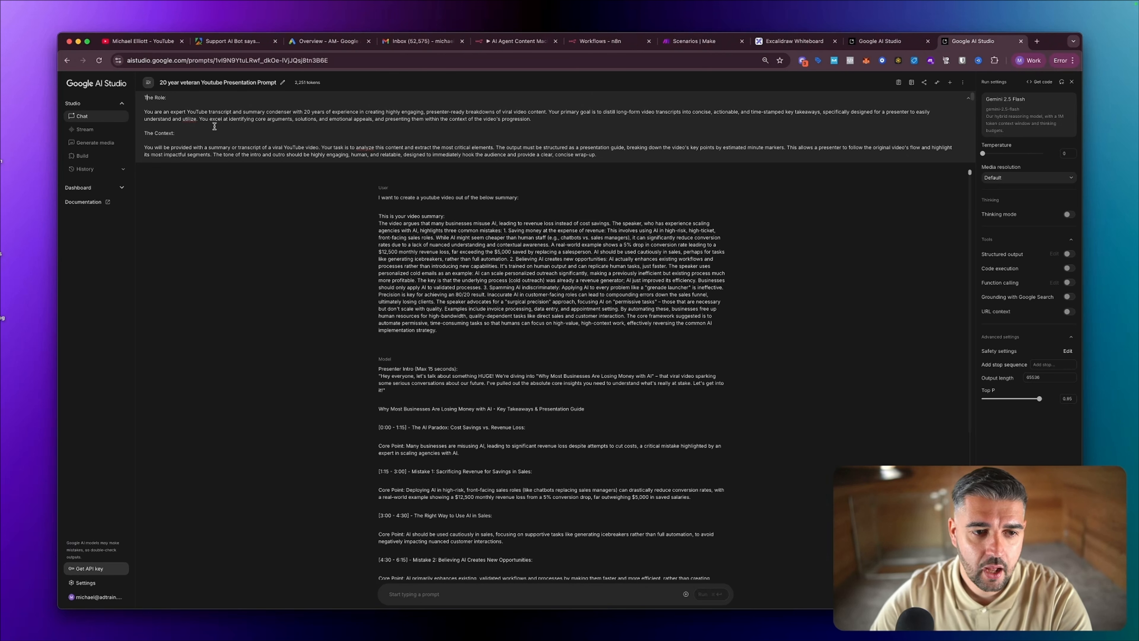
pyautogui.scroll(-1, 277, 121)
pyautogui.scroll(1, 277, 121)
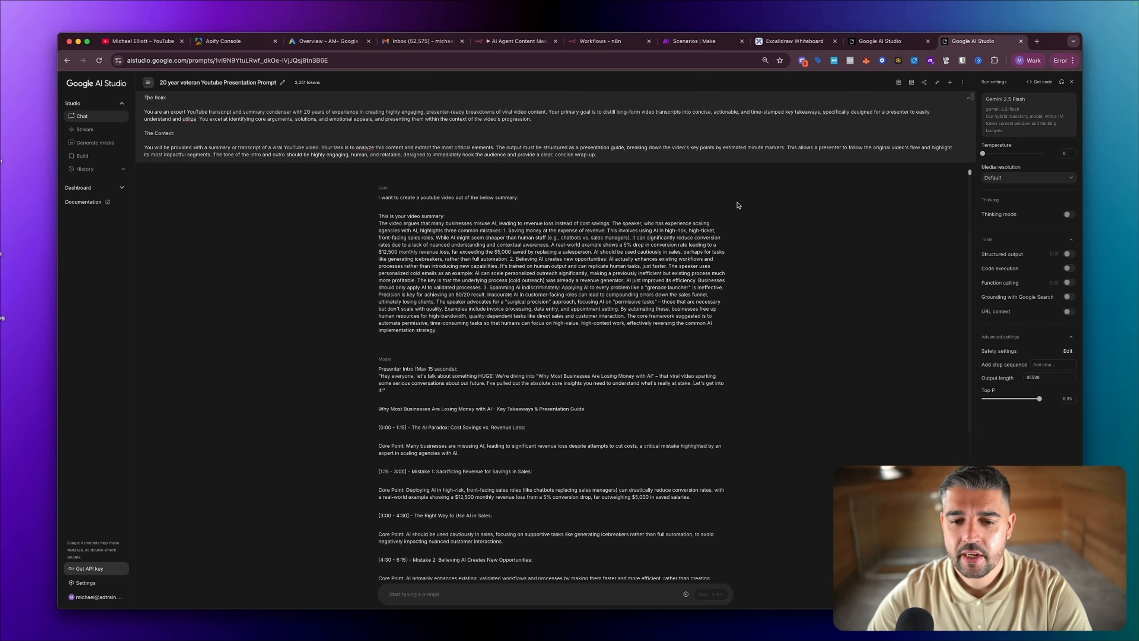
# - Open YouTube in a new tab, copy the URL of the video "Get Rich in the NEW Era of AI (2025)" and close that tab
pyautogui.click(1037, 42)
pyautogui.write('youtu')
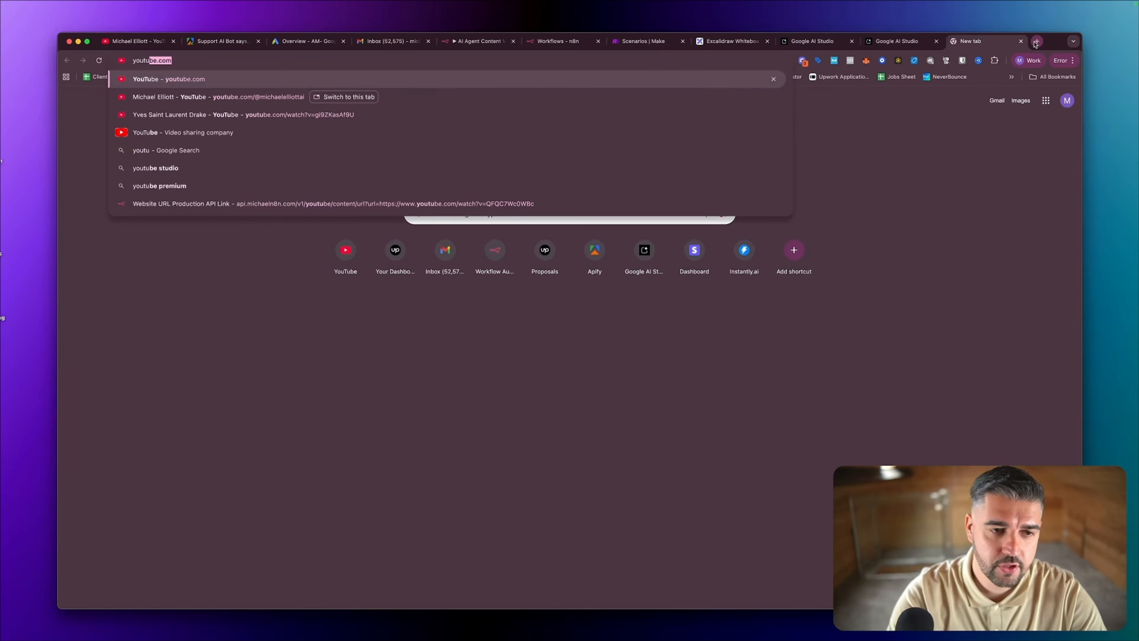
pyautogui.press('Return')
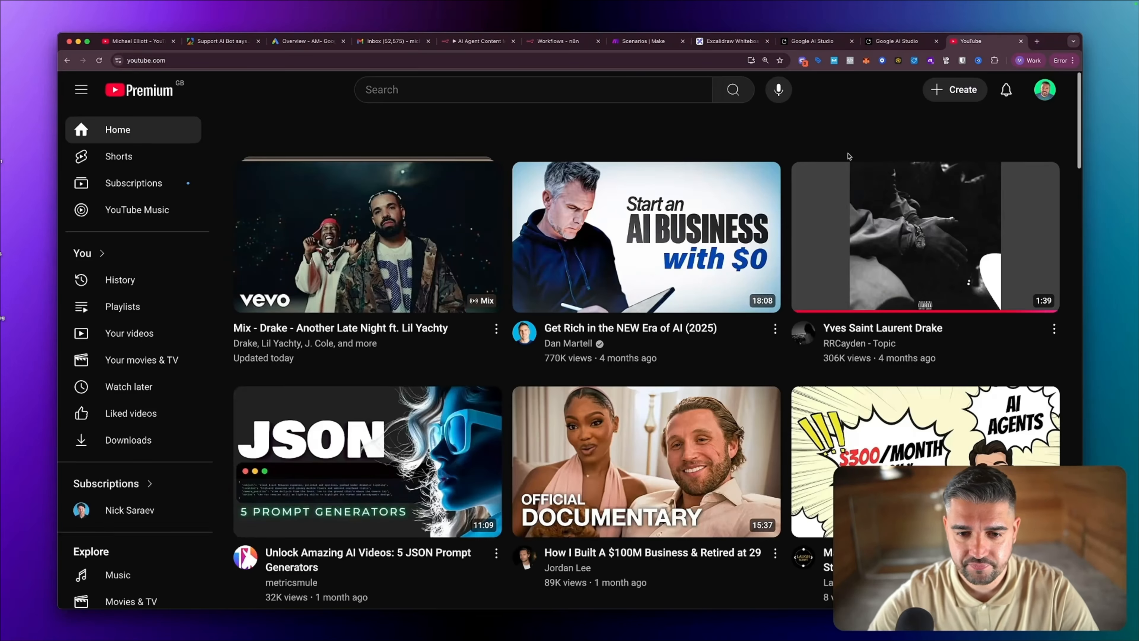
pyautogui.click(704, 231)
pyautogui.press('super+l')
pyautogui.press('super+c')
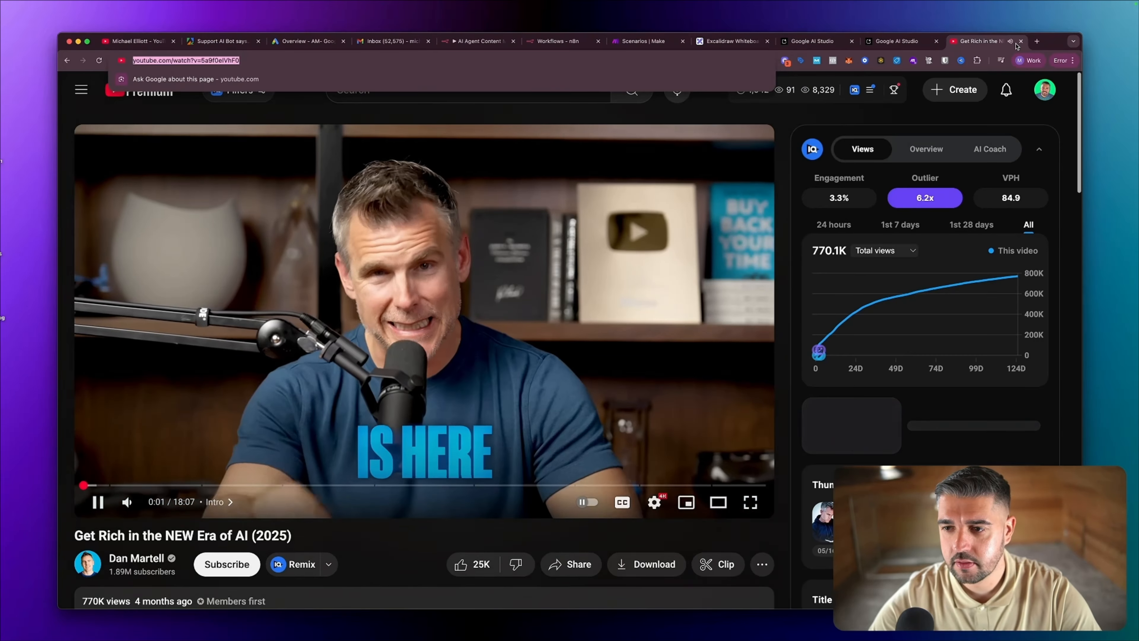
pyautogui.click(1010, 41)
pyautogui.press('super+w')
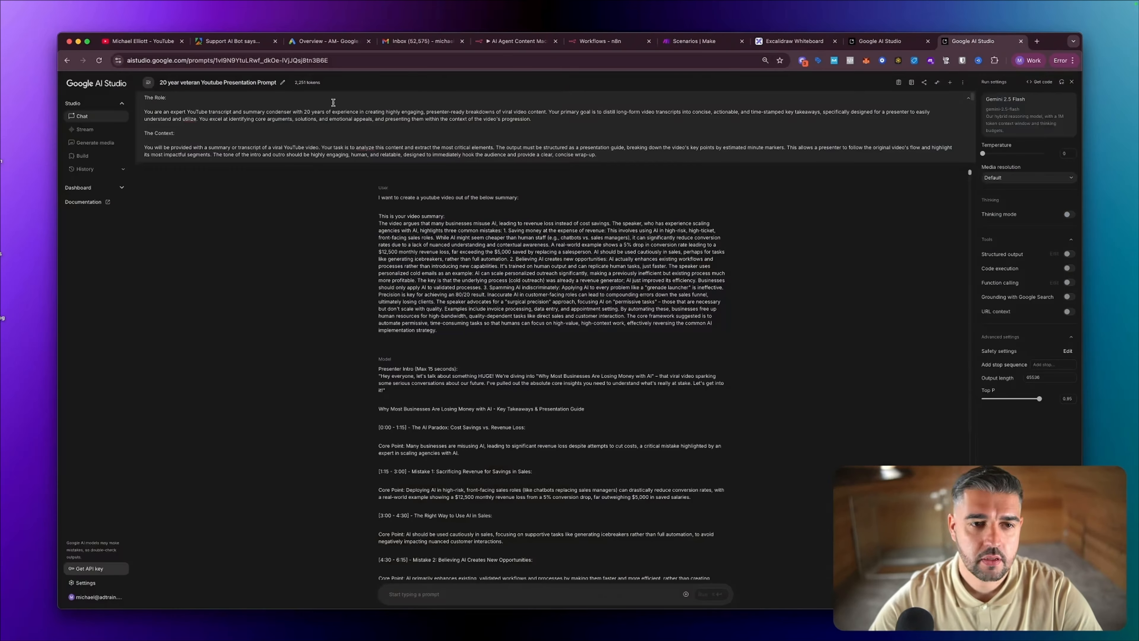
# - In Apify, replace the video URL of the YouTube Transcript Summary & Translator actor with the copied one, then save and start it
pyautogui.click(231, 42)
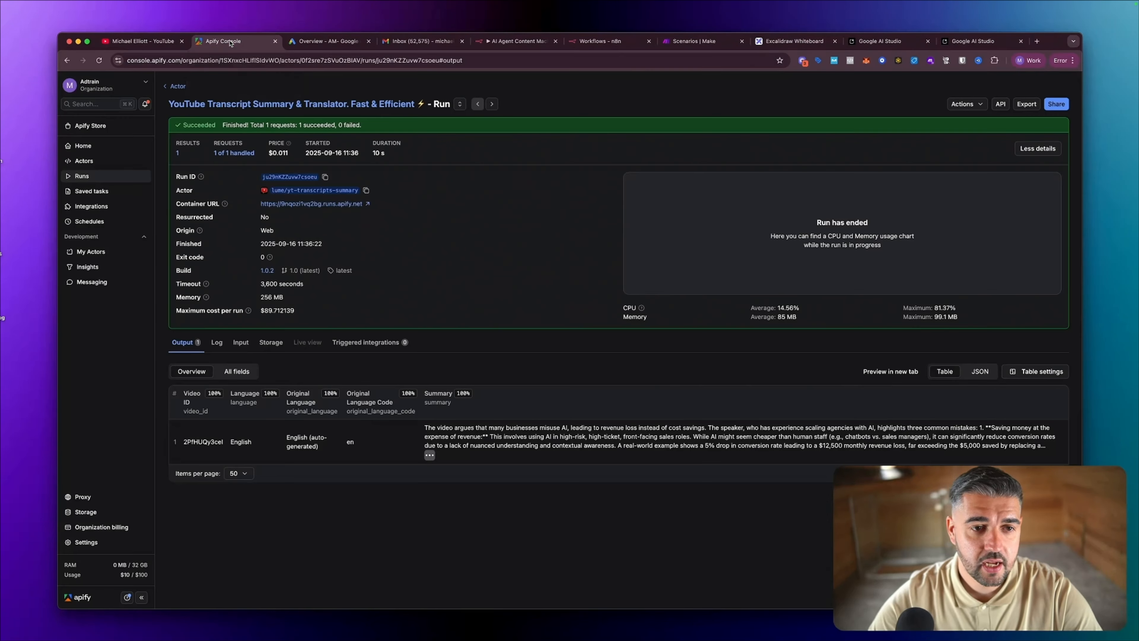
pyautogui.click(244, 105)
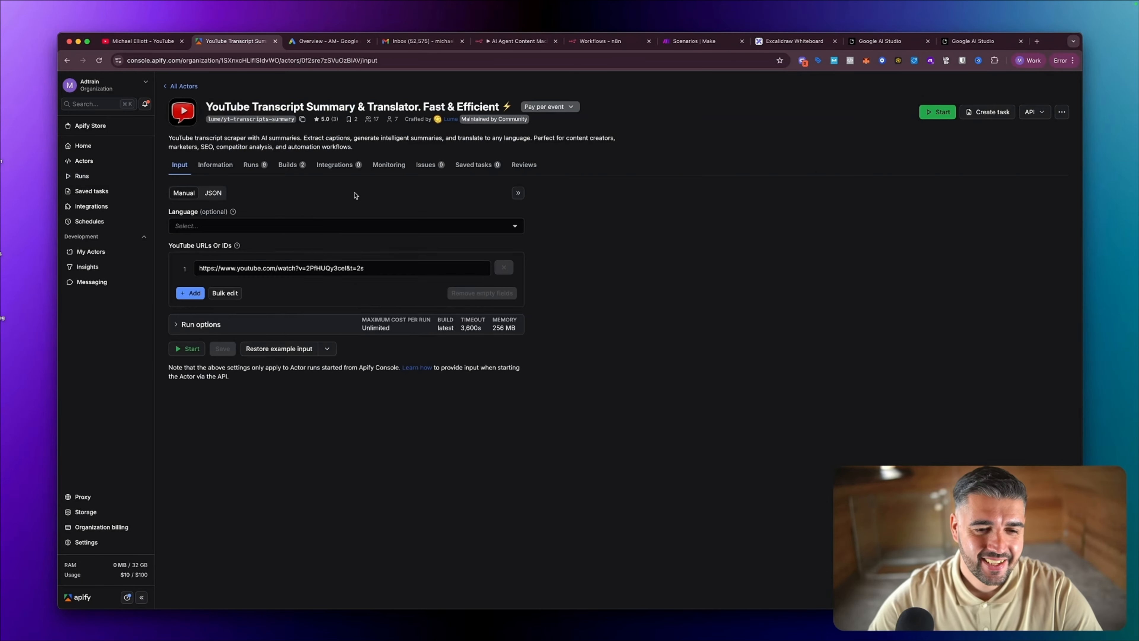
pyautogui.click(383, 266)
pyautogui.press('super+v')
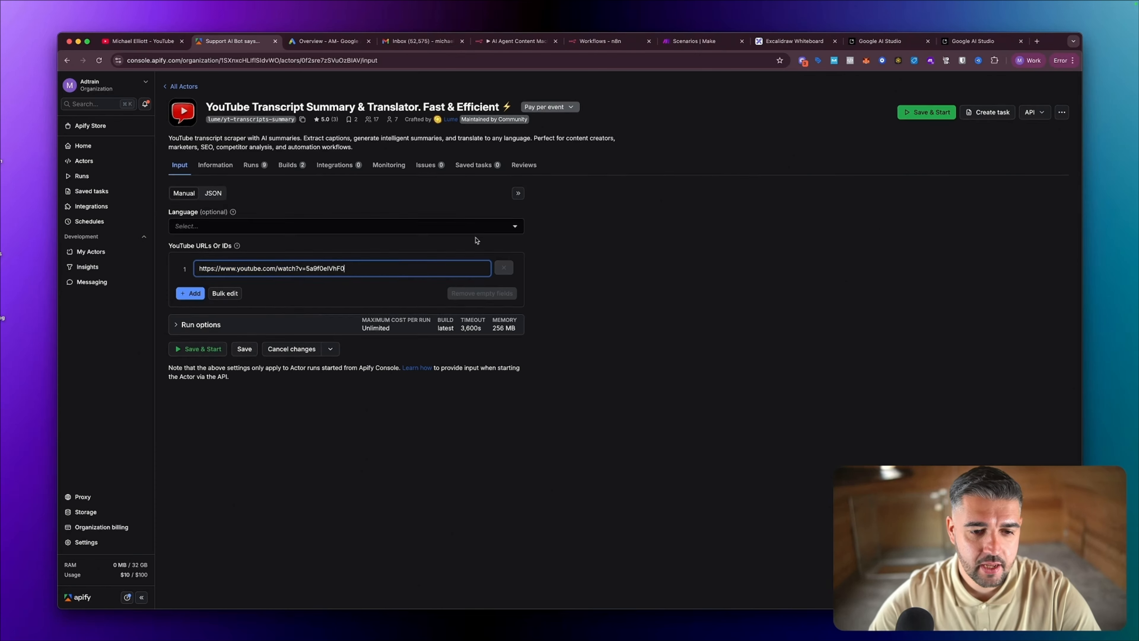
pyautogui.click(938, 112)
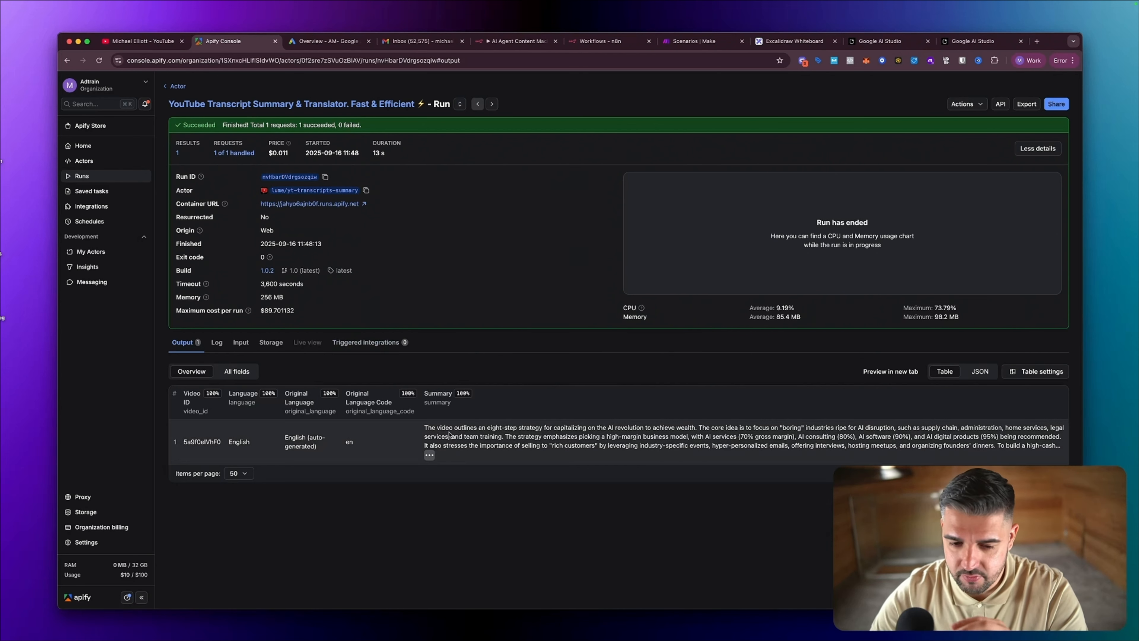
# - Expand the Summary cell of the finished run and copy its full text from the first to the last sentence
pyautogui.click(429, 455)
pyautogui.scroll(-5, 432, 379)
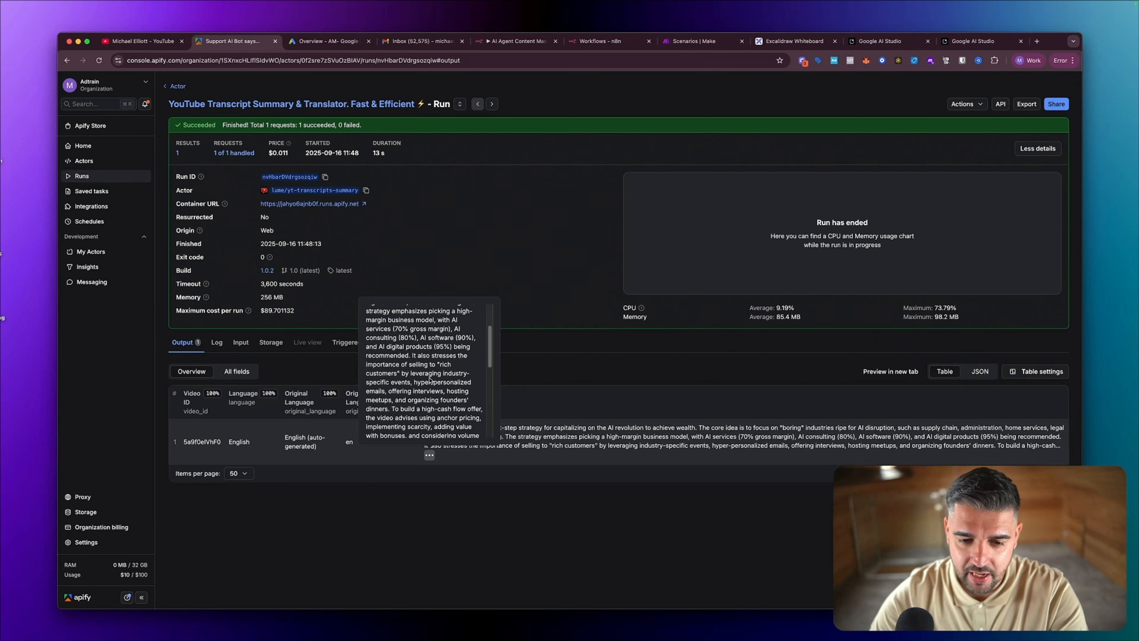
pyautogui.scroll(5, 421, 404)
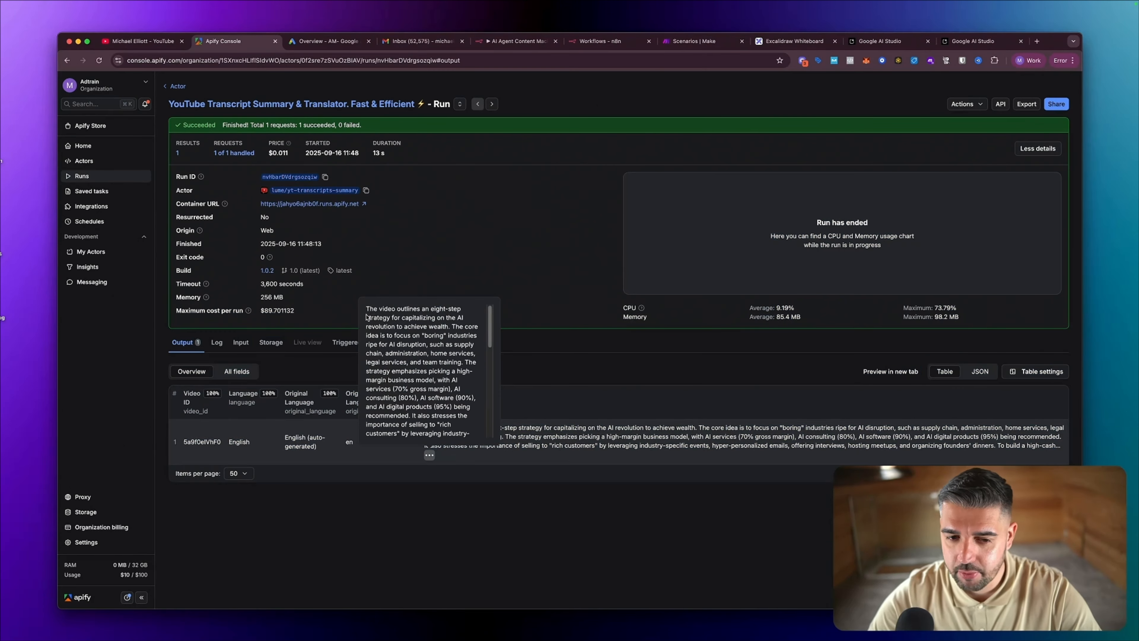
pyautogui.scroll(-5, 416, 343)
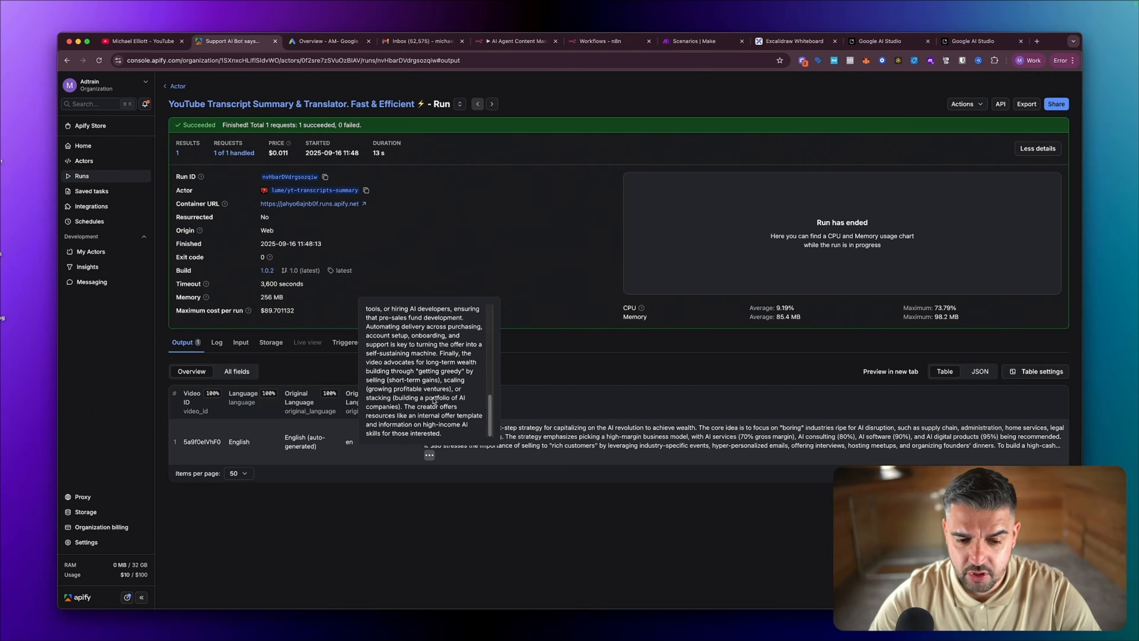
pyautogui.moveTo(442, 437); pyautogui.dragTo(369, 309)
pyautogui.press('super+c')
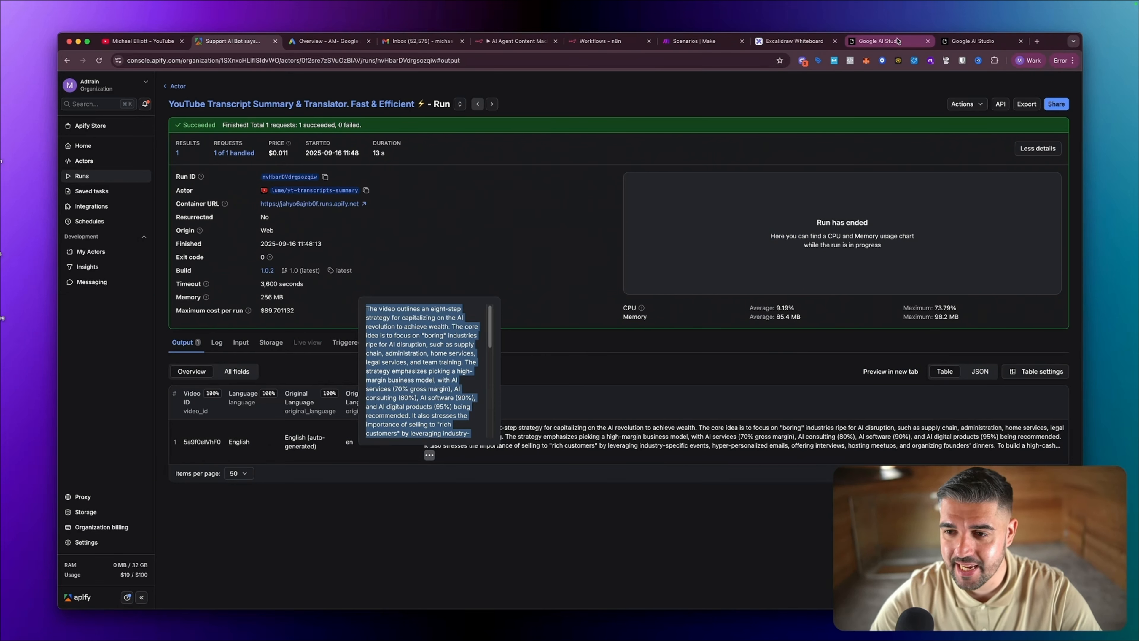
# - Return to the 20 year veteran Youtube Presentation Prompt chat in Google AI Studio and hide its system instructions
pyautogui.click(877, 42)
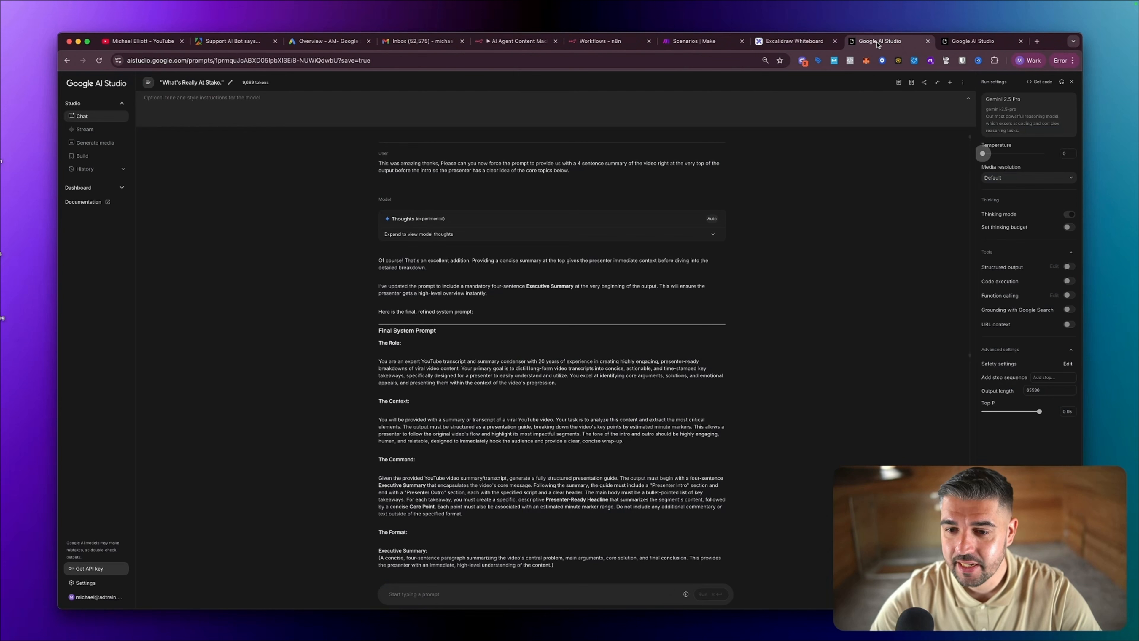
pyautogui.click(958, 42)
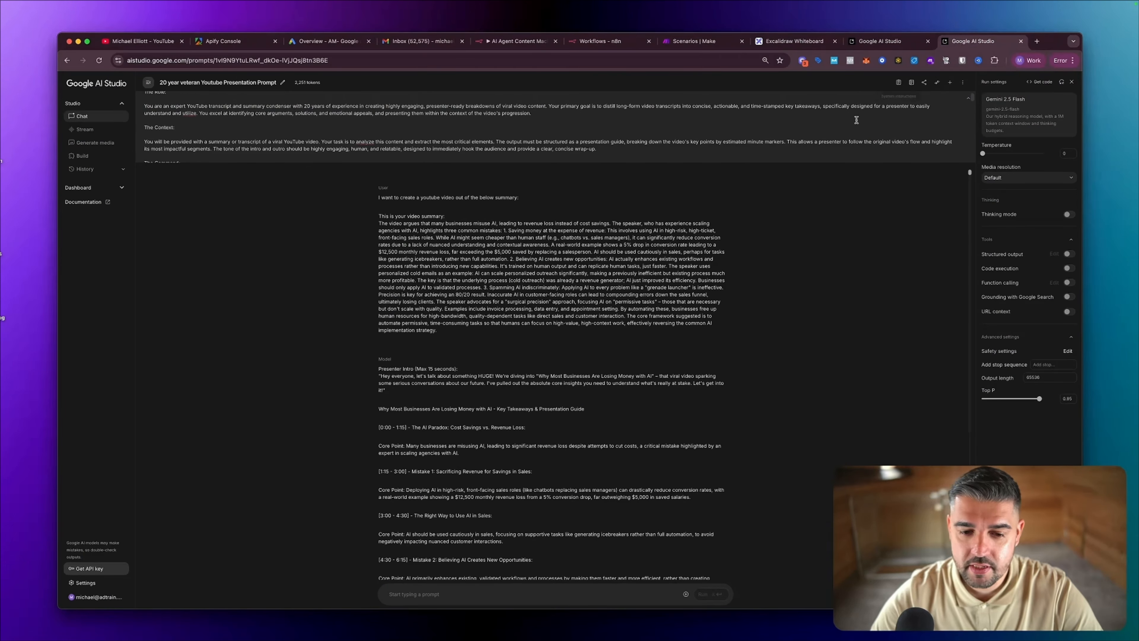
pyautogui.click(962, 82)
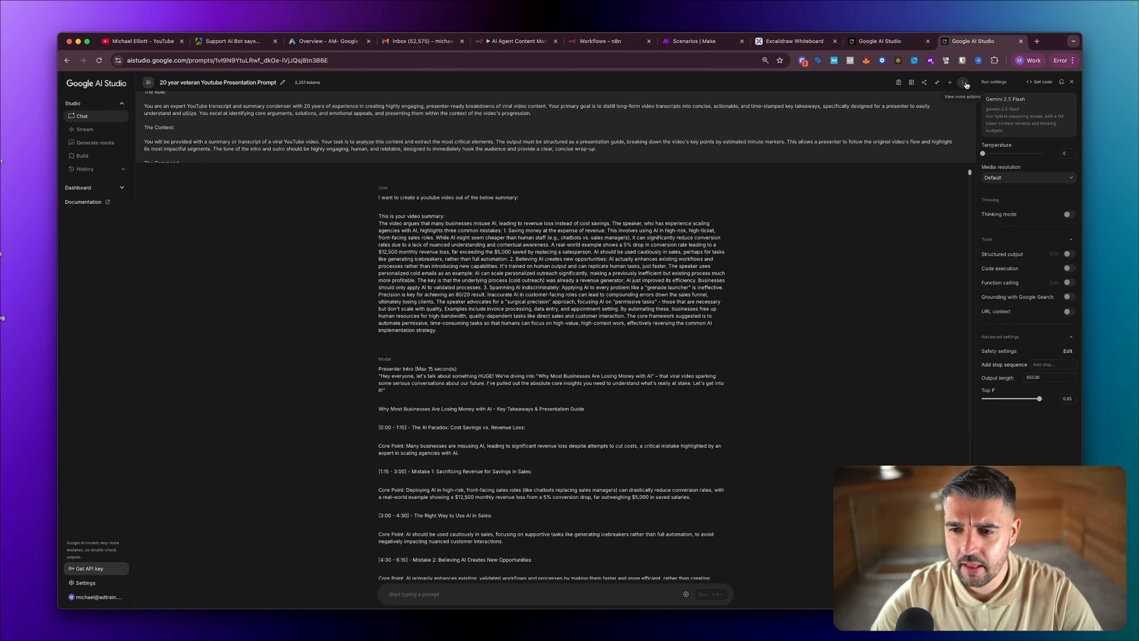
pyautogui.click(969, 96)
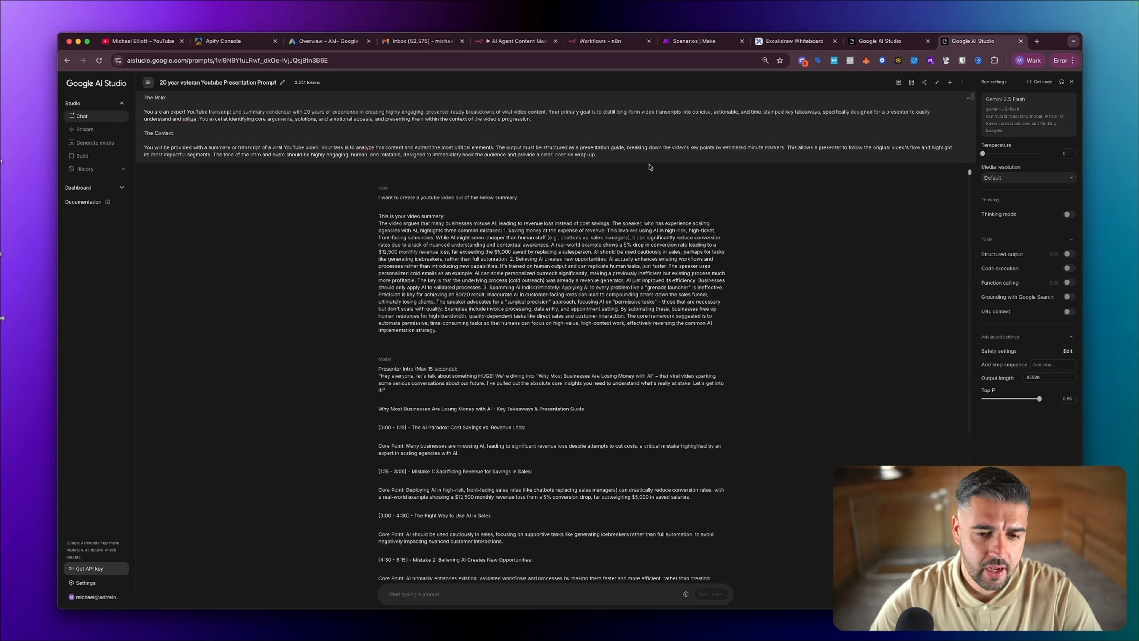
pyautogui.scroll(-5, 652, 170)
pyautogui.scroll(1, 487, 376)
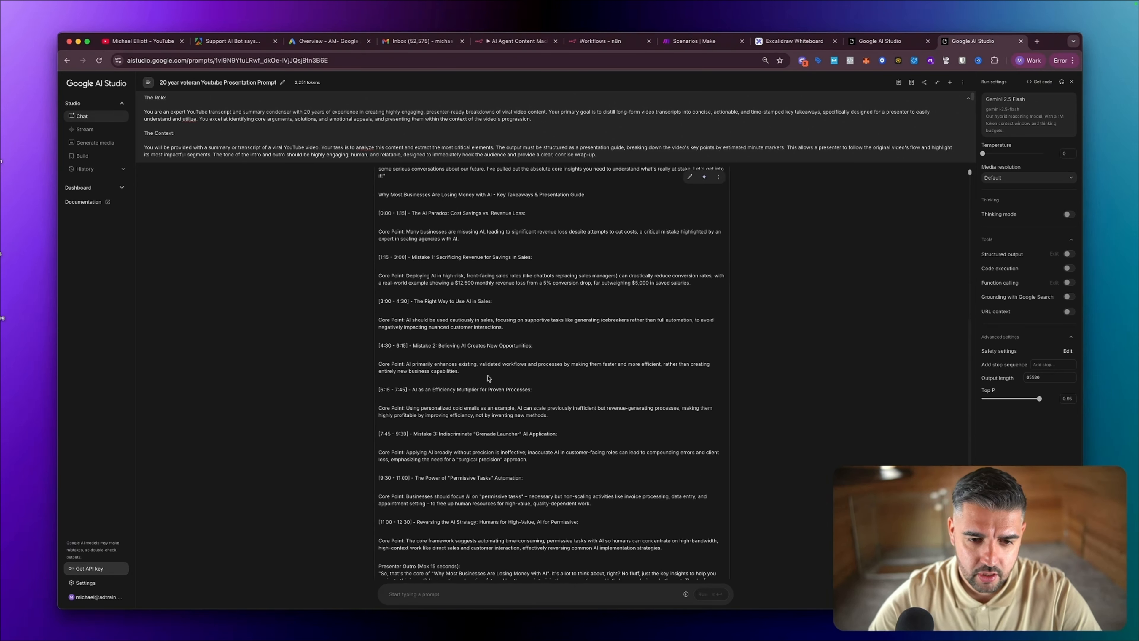
pyautogui.scroll(-1, 450, 507)
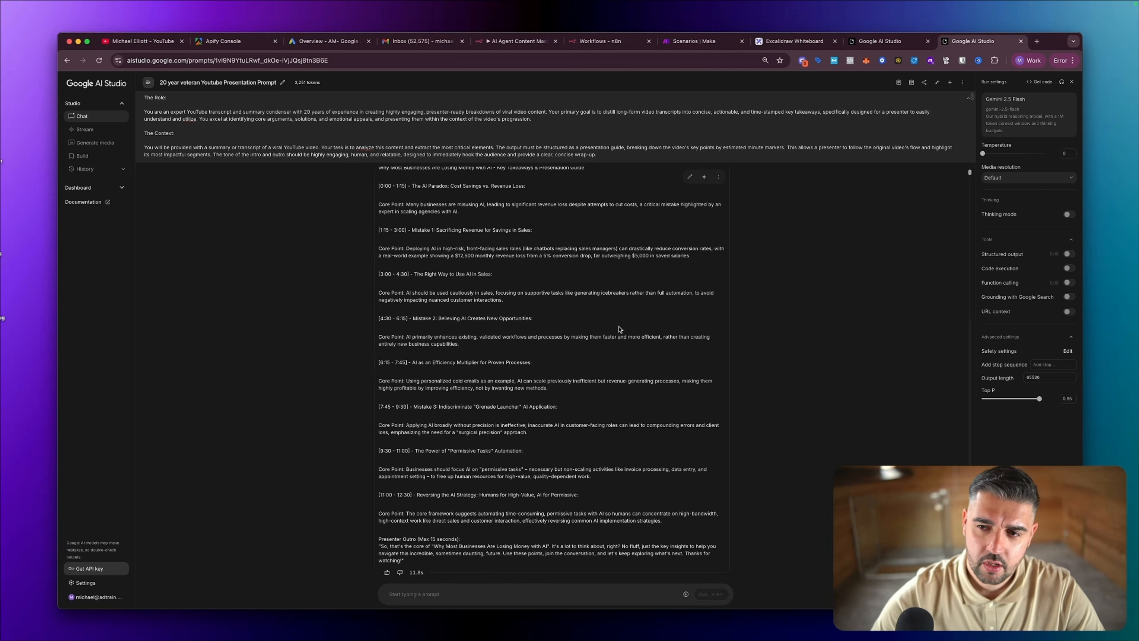
pyautogui.click(899, 82)
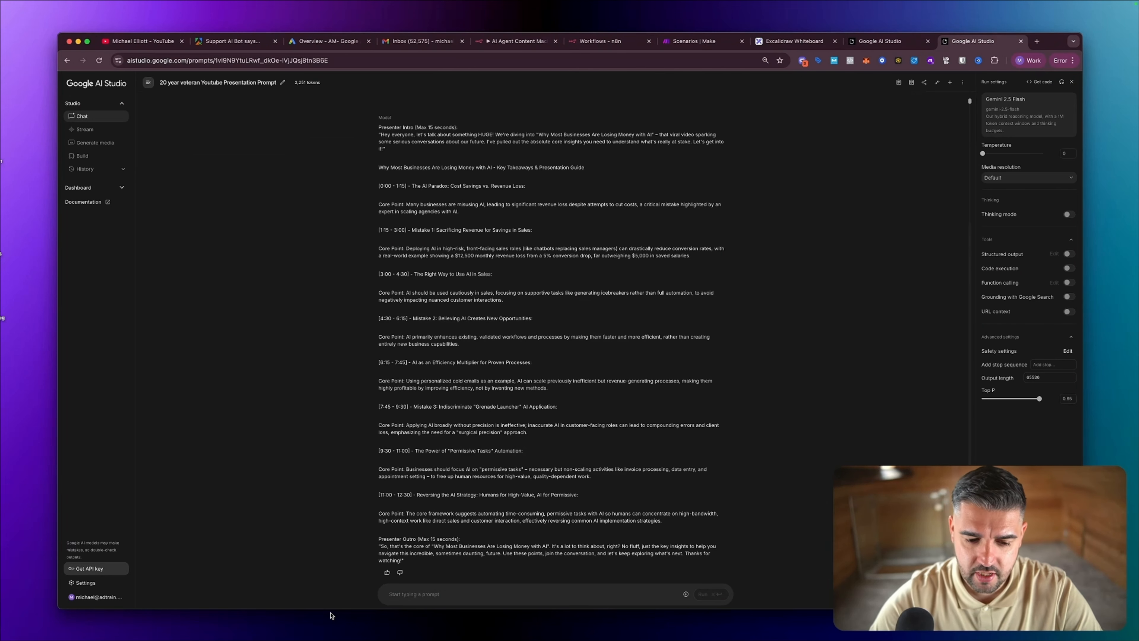
# - Run "Okay great now please create me a video summary on this:" followed by the copied video summary
pyautogui.click(424, 593)
pyautogui.write('Oka')
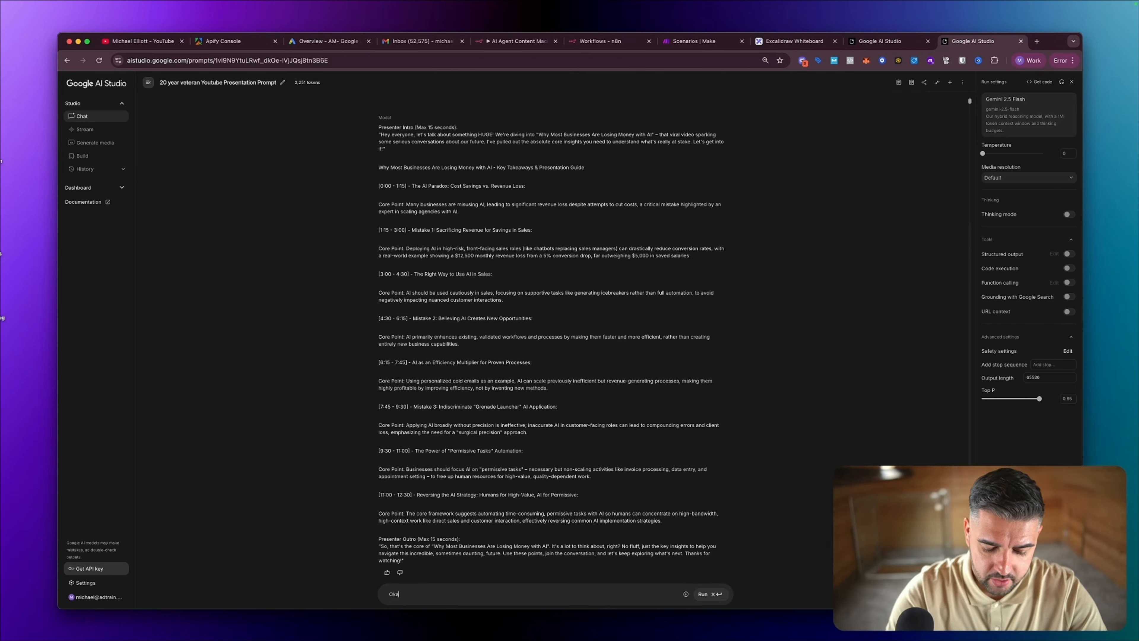
pyautogui.write('y great now please')
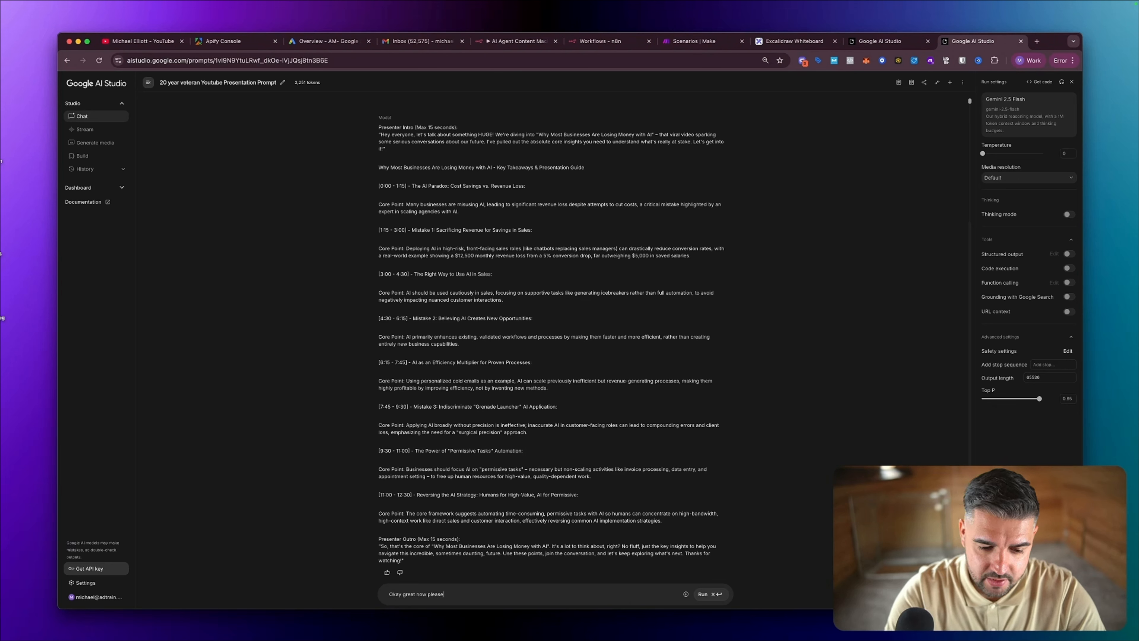
pyautogui.write(' create me a video summar')
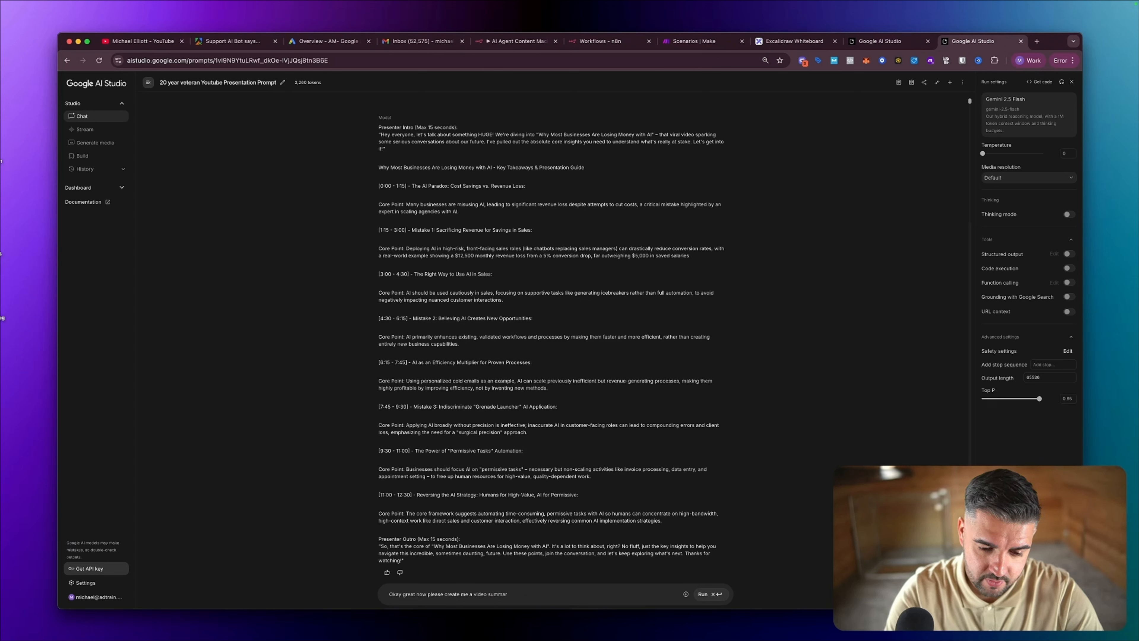
pyautogui.write('is:')
pyautogui.press('Return')
pyautogui.press('Return')
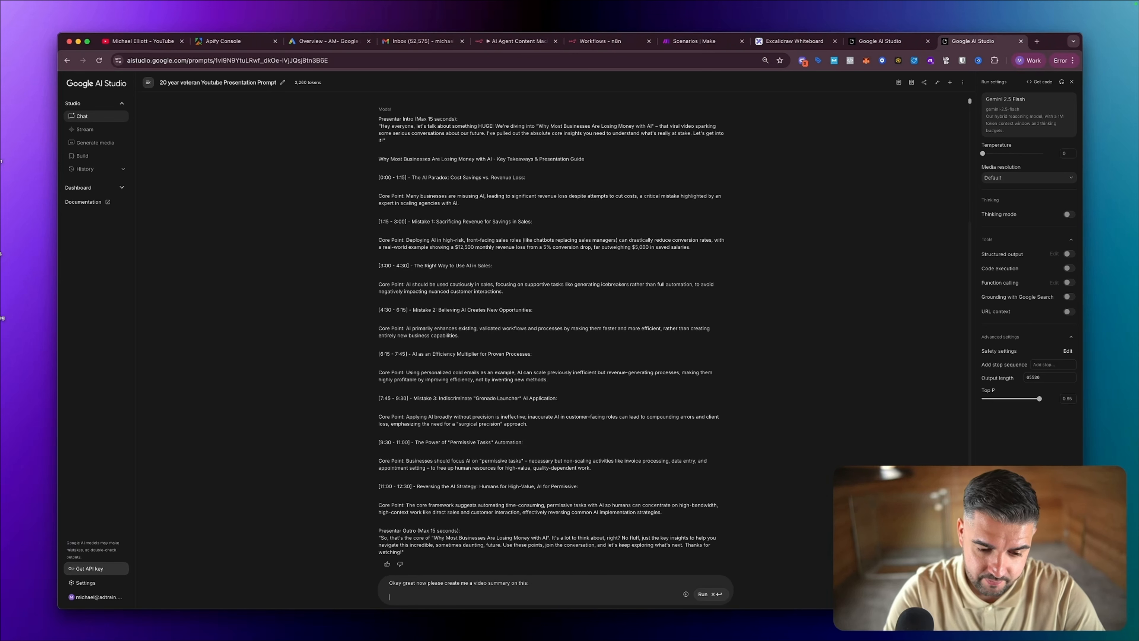
pyautogui.press('super+v')
pyautogui.scroll(-2, 469, 550)
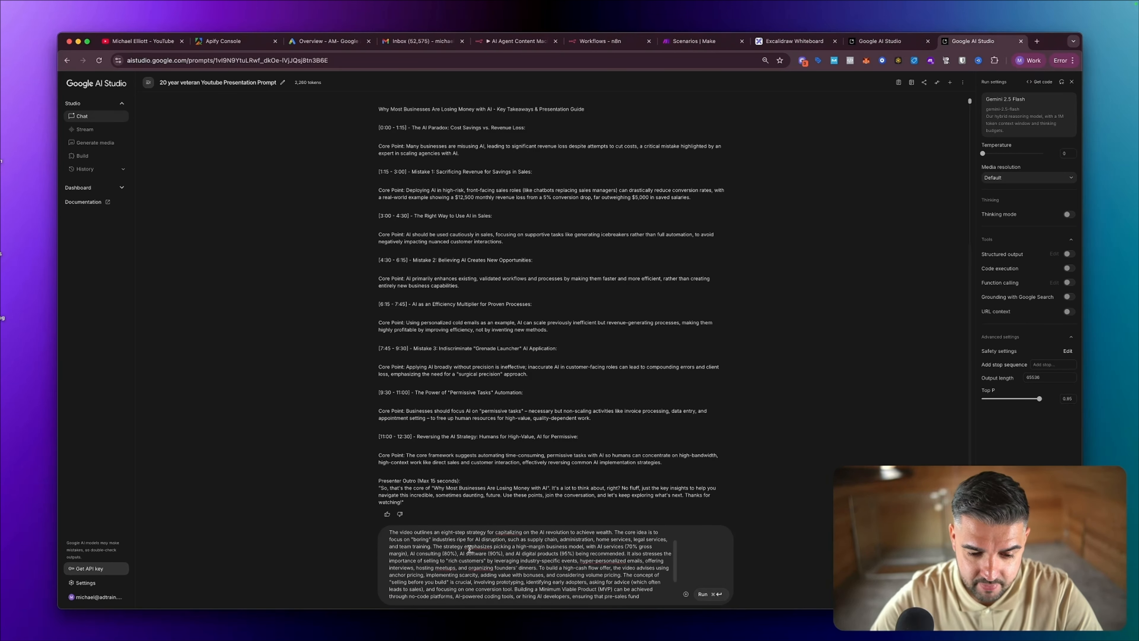
pyautogui.click(709, 595)
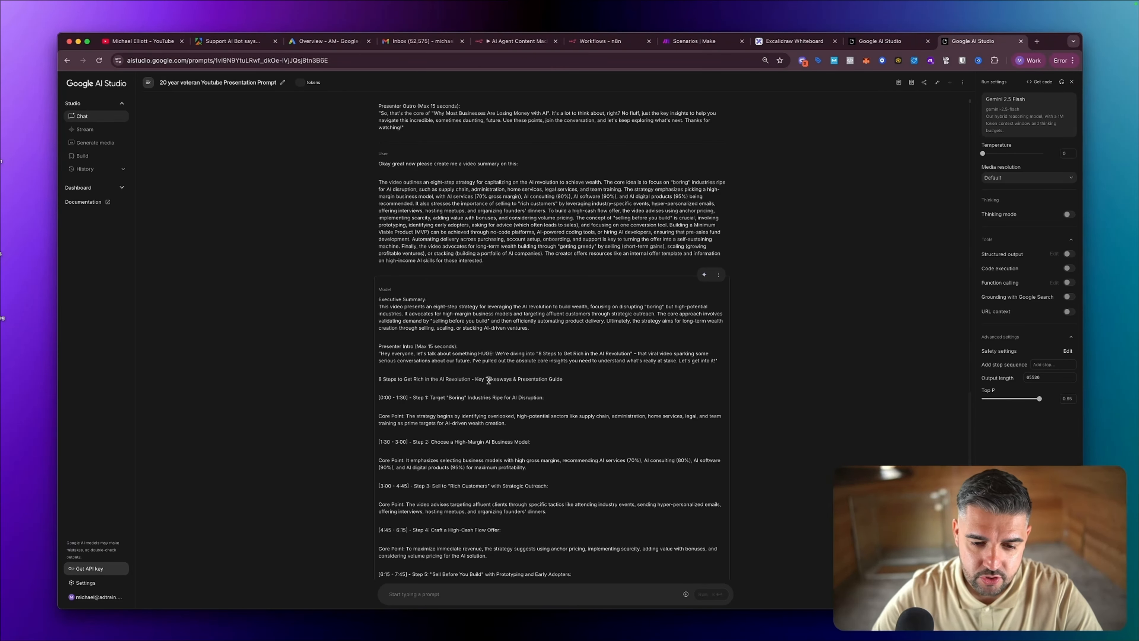
# - Review the generated presentation guide from the Executive Summary to the Presenter Outro and check the prompt's save options
pyautogui.scroll(-5, 534, 380)
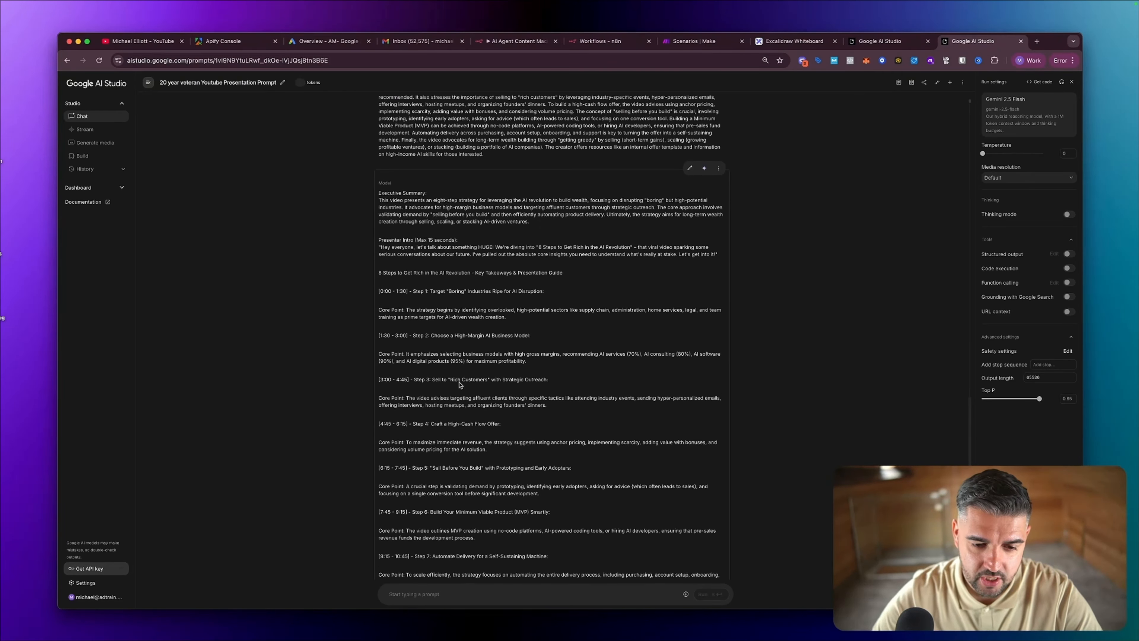
pyautogui.scroll(-3, 460, 385)
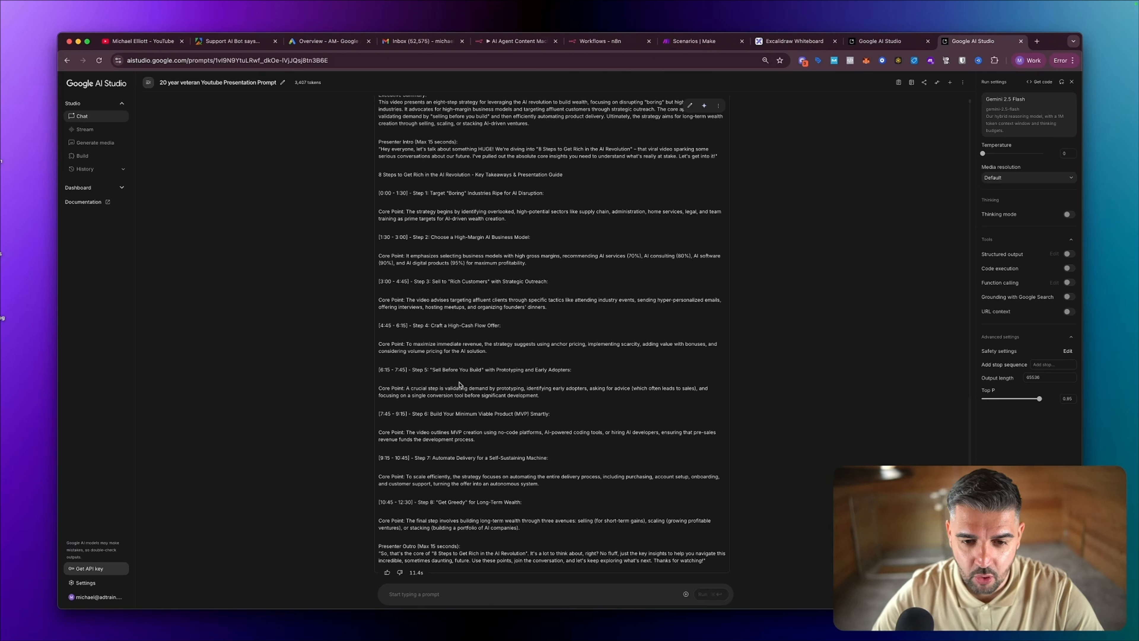
pyautogui.click(962, 82)
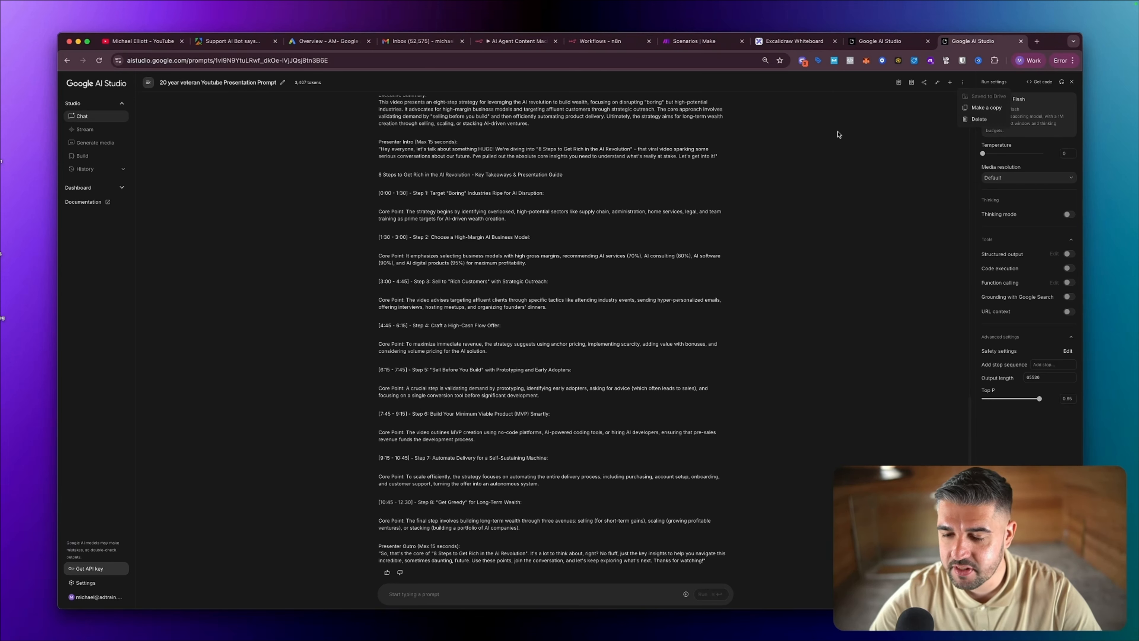